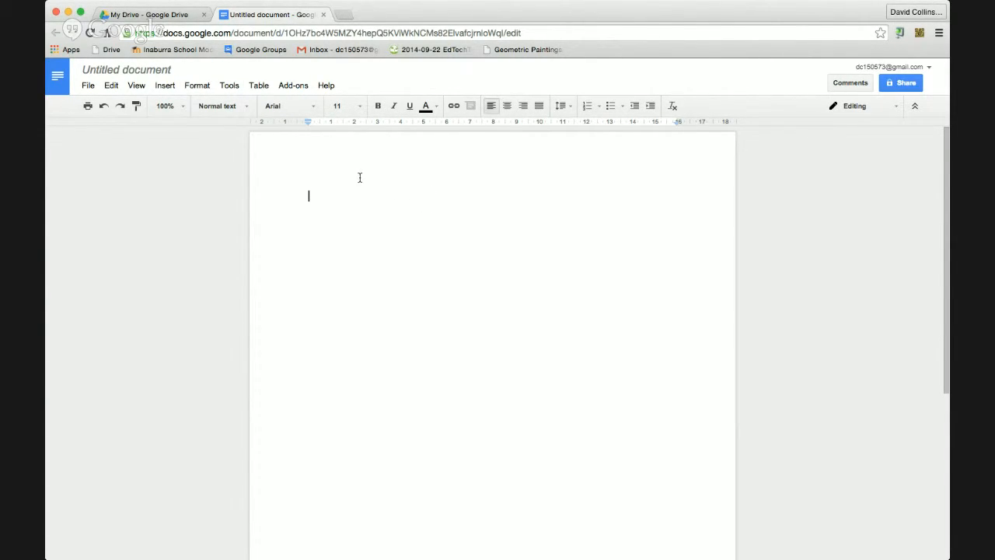
# - Rename the untitled document as "Test Document for Google Training"
pyautogui.click(144, 73)
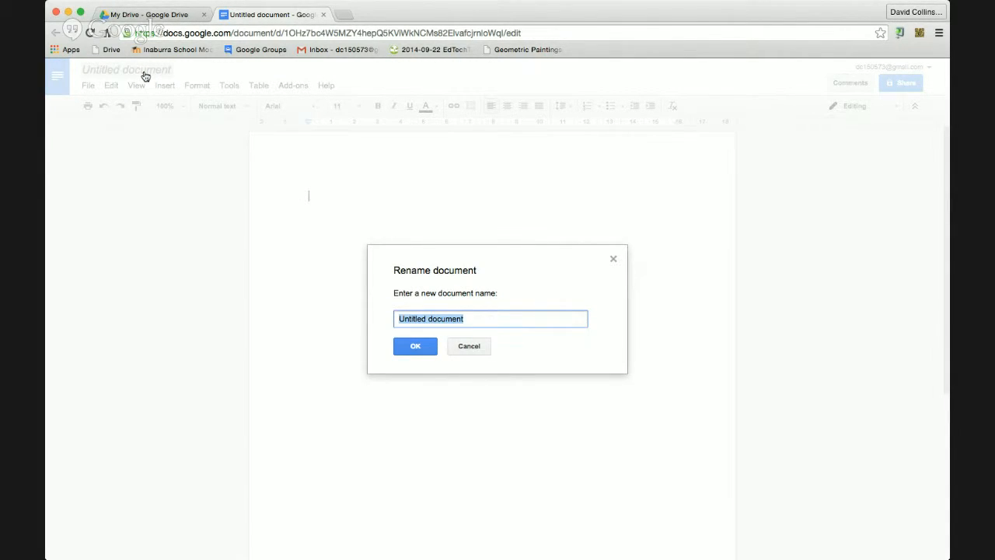
pyautogui.write('Test Dopc')
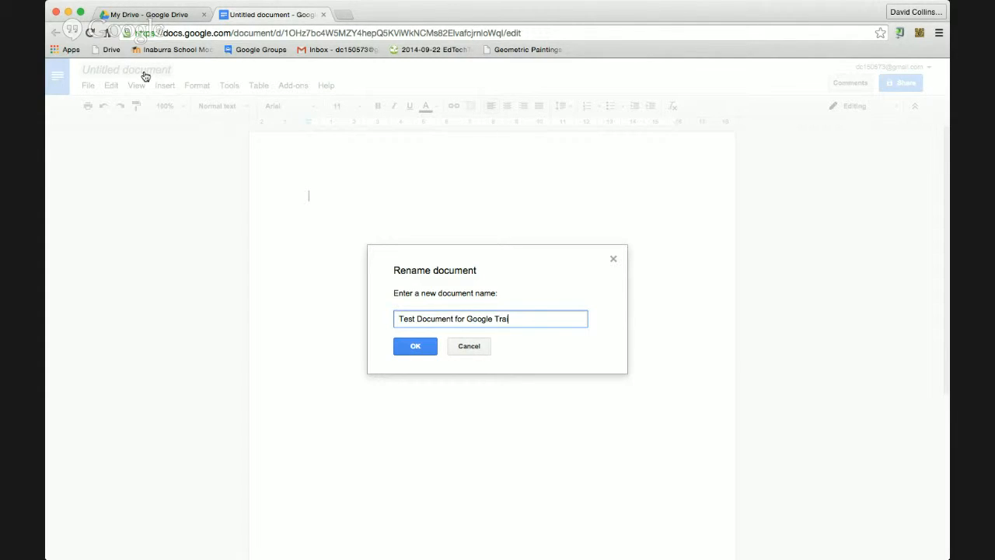
pyautogui.click(414, 348)
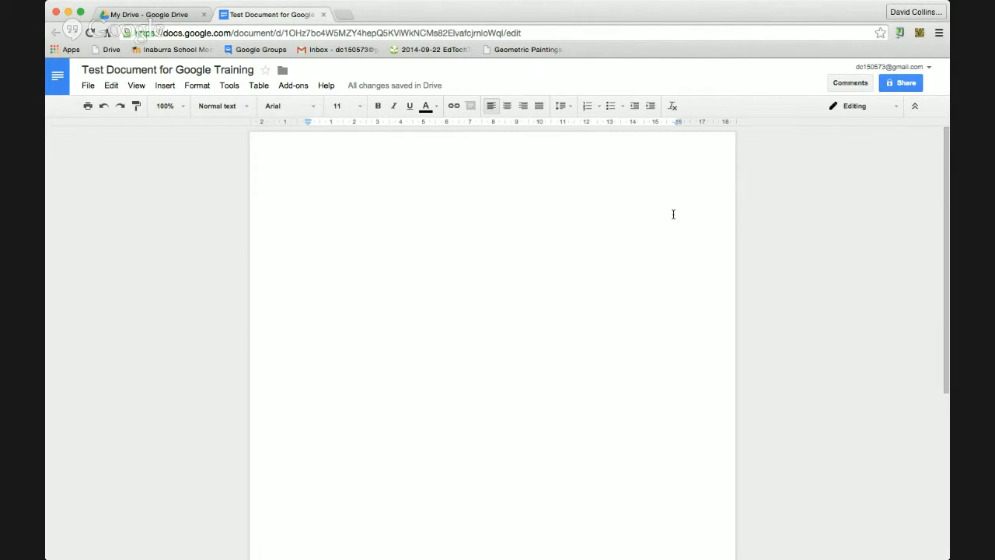
# - Try displaying the page at the Fit zoom and at 125%
pyautogui.click(185, 108)
pyautogui.click(181, 130)
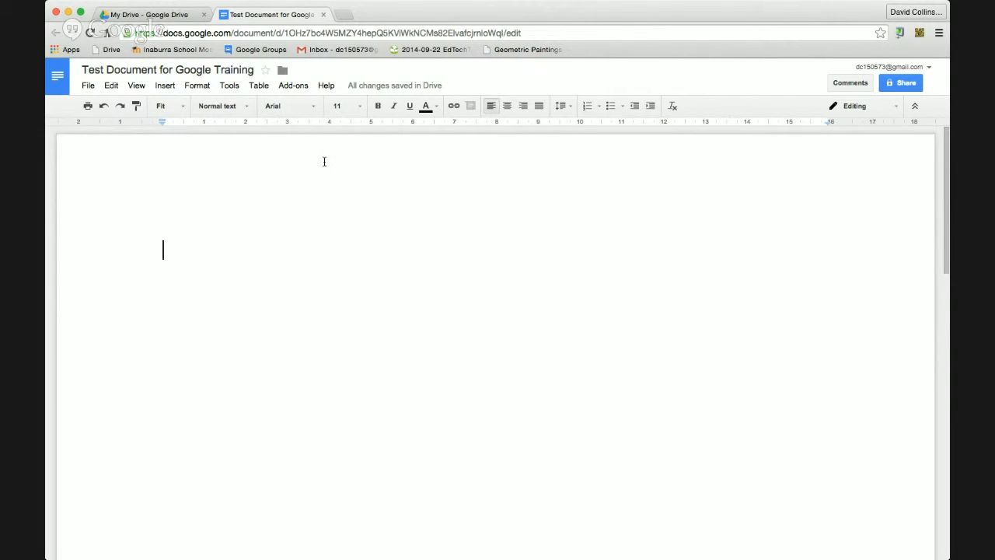
pyautogui.click(183, 107)
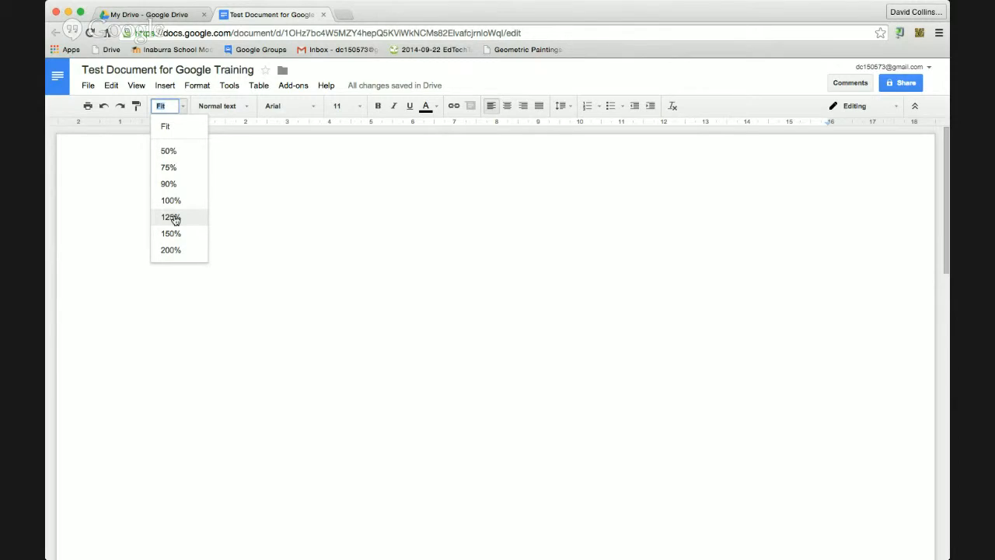
pyautogui.click(173, 217)
pyautogui.click(167, 106)
pyautogui.click(183, 108)
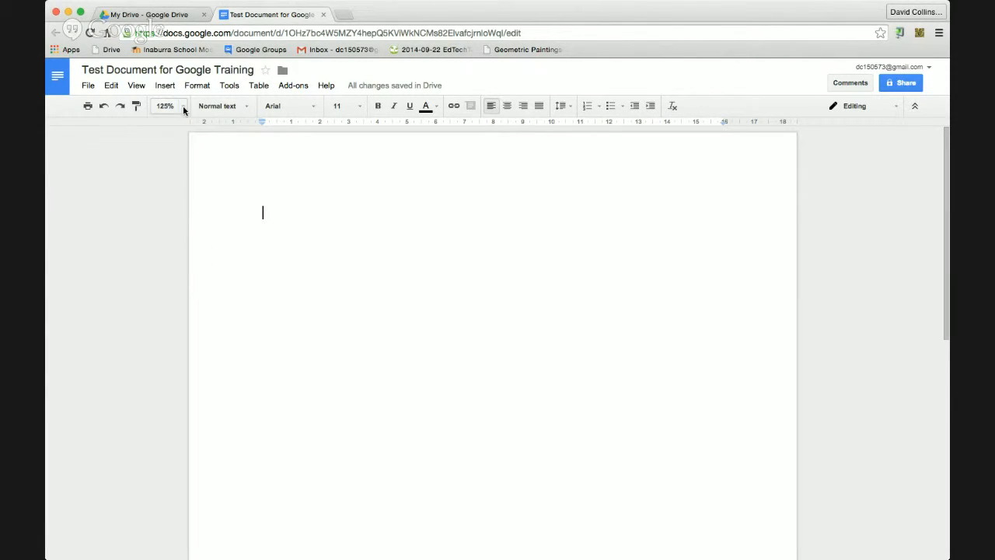
# - Set the page zoom to a custom value of 132%
pyautogui.click(166, 106)
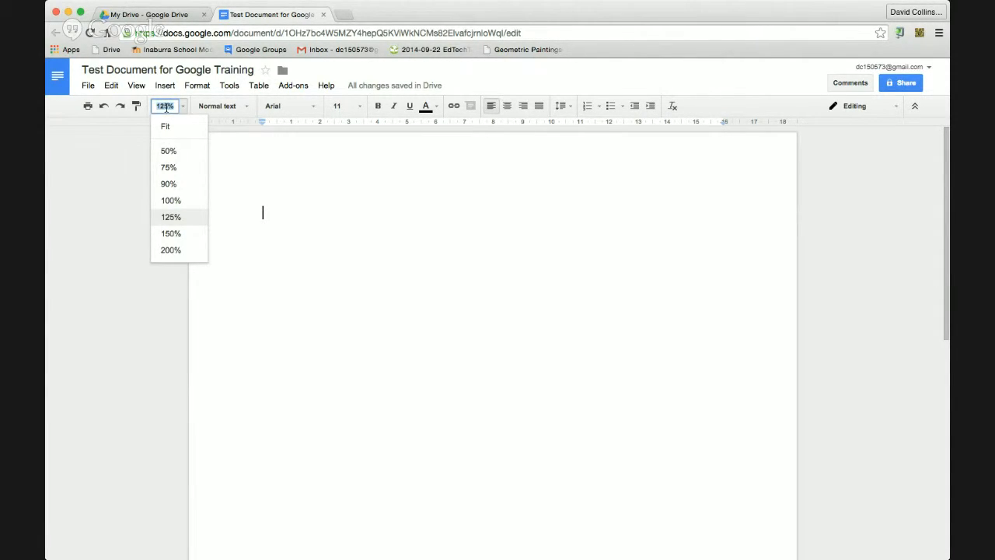
pyautogui.write('132')
pyautogui.press('Return')
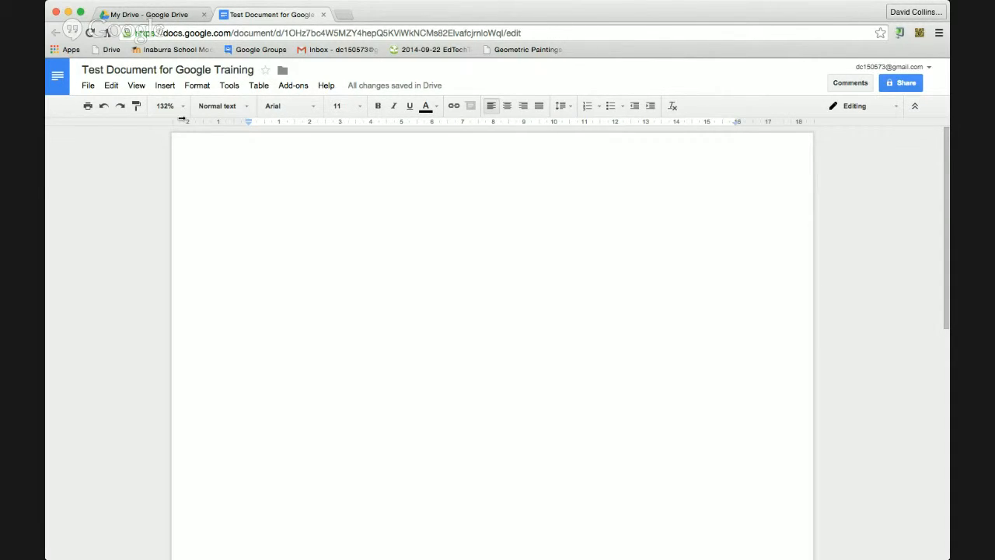
# - View the document's sharing settings and close them without adding anyone
pyautogui.click(88, 88)
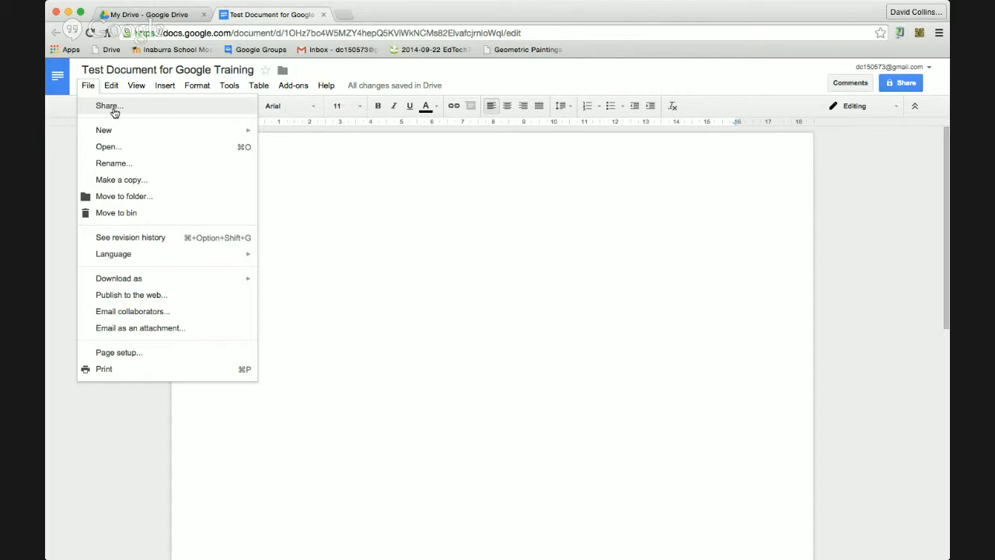
pyautogui.click(114, 109)
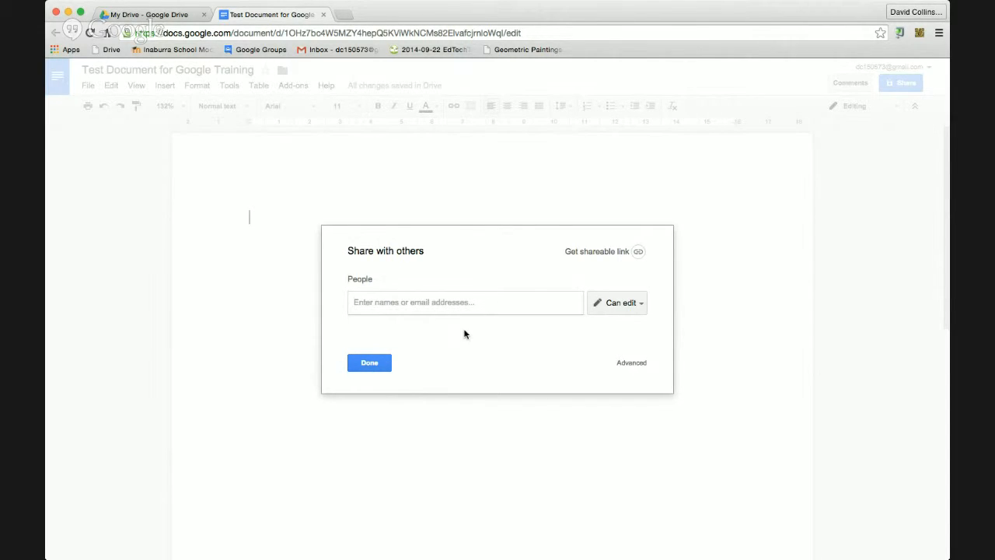
pyautogui.click(385, 367)
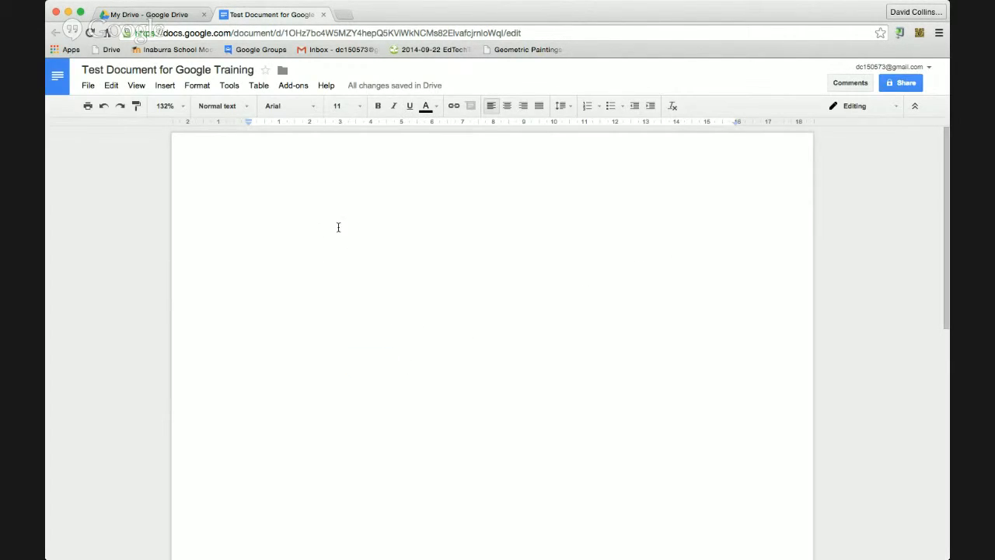
# - Open the template gallery for creating a new file and look through the public document templates
pyautogui.click(89, 87)
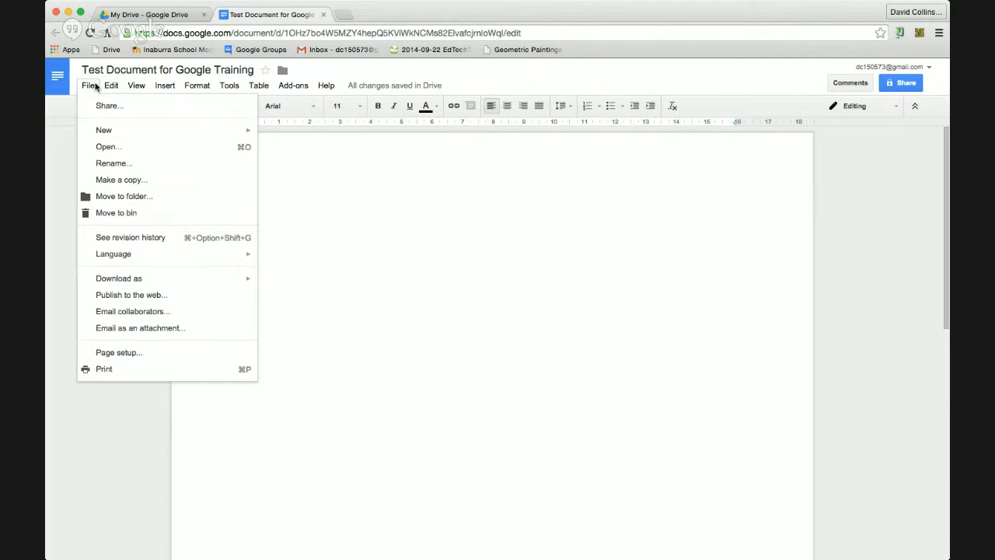
pyautogui.moveTo(98, 131)
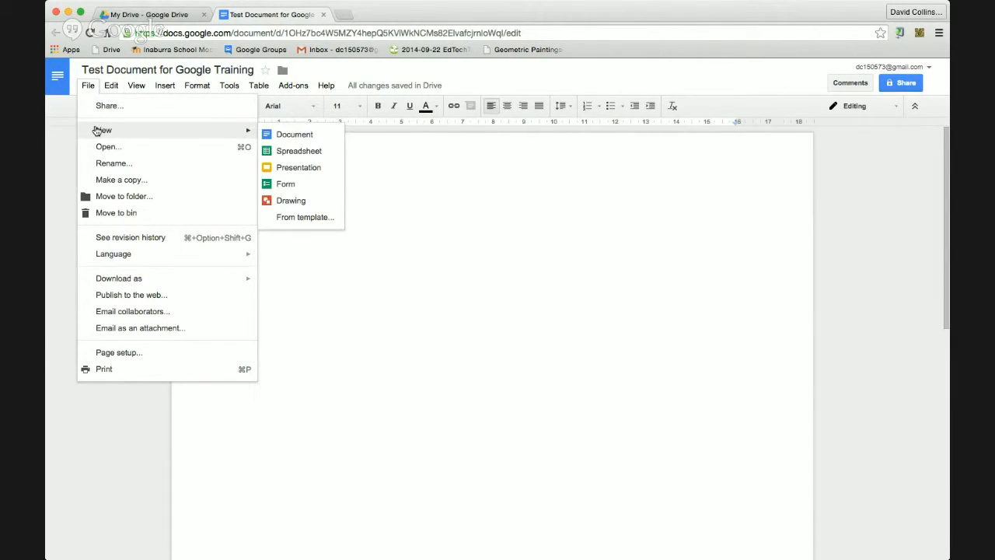
pyautogui.click(325, 221)
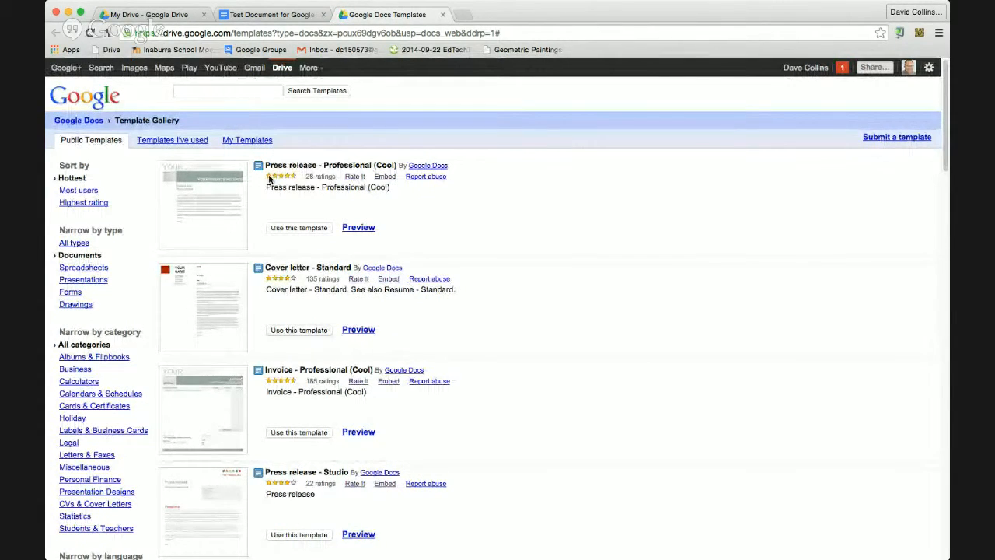
pyautogui.scroll(-1, 244, 241)
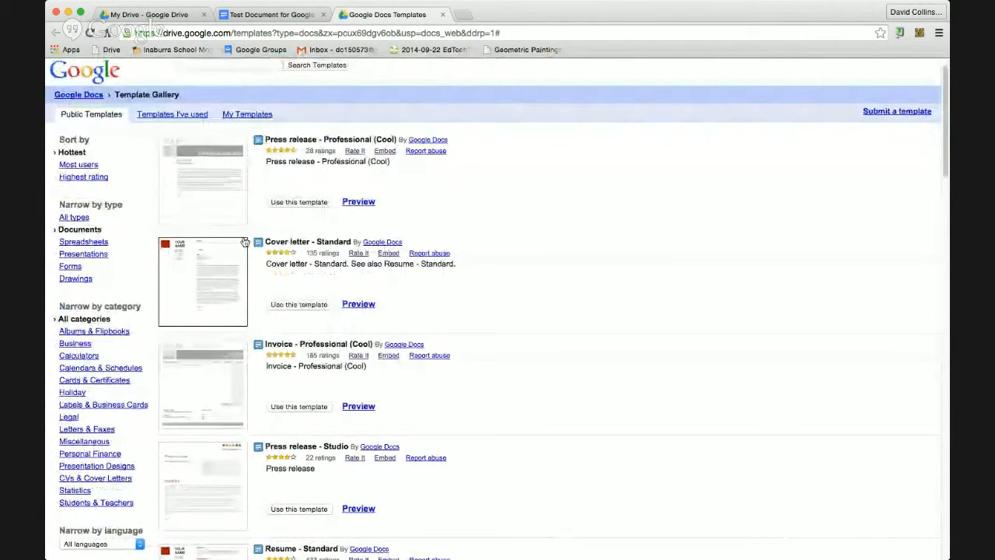
pyautogui.scroll(1, 246, 225)
# - Check the own and previously used templates, browse public templates of all types, and return to the test document by closing the gallery
pyautogui.click(248, 140)
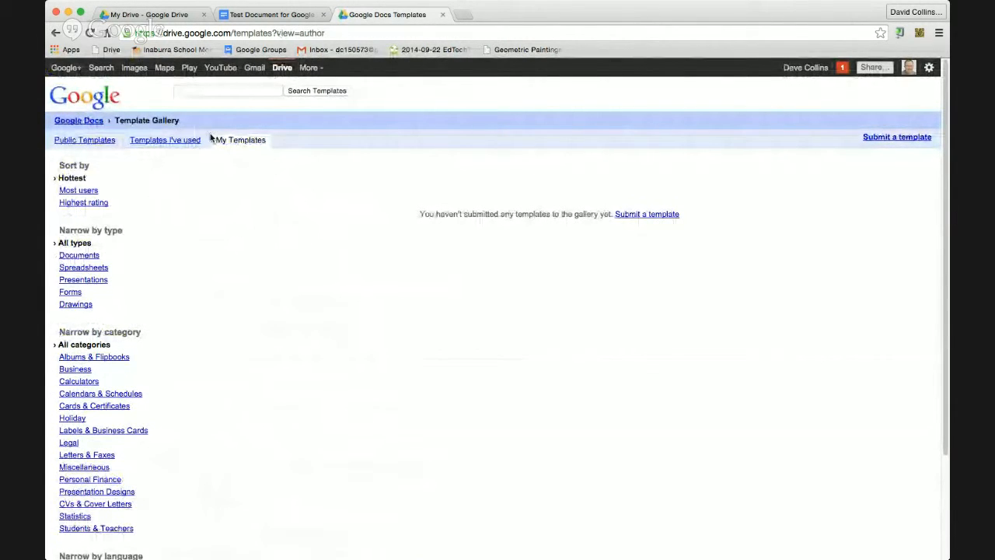
pyautogui.click(165, 140)
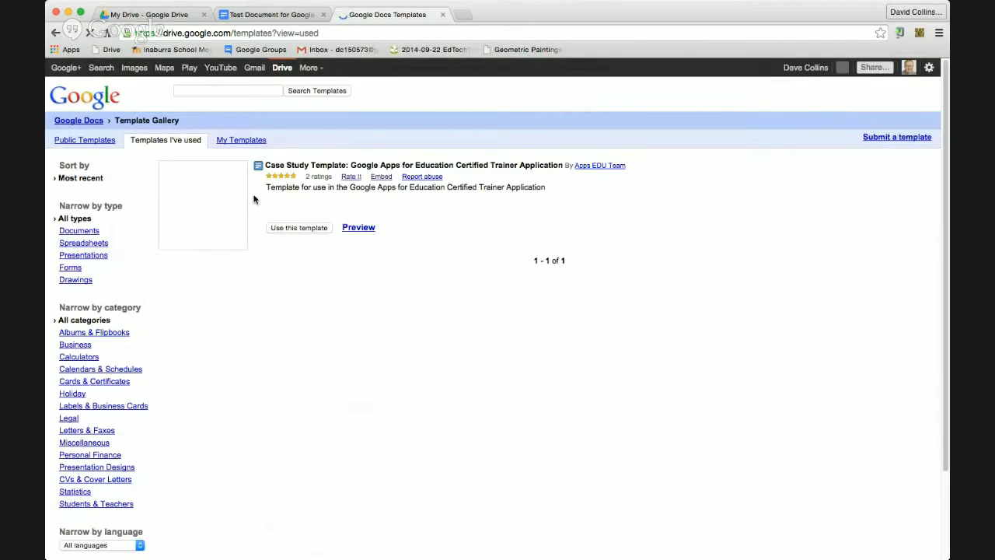
pyautogui.click(69, 141)
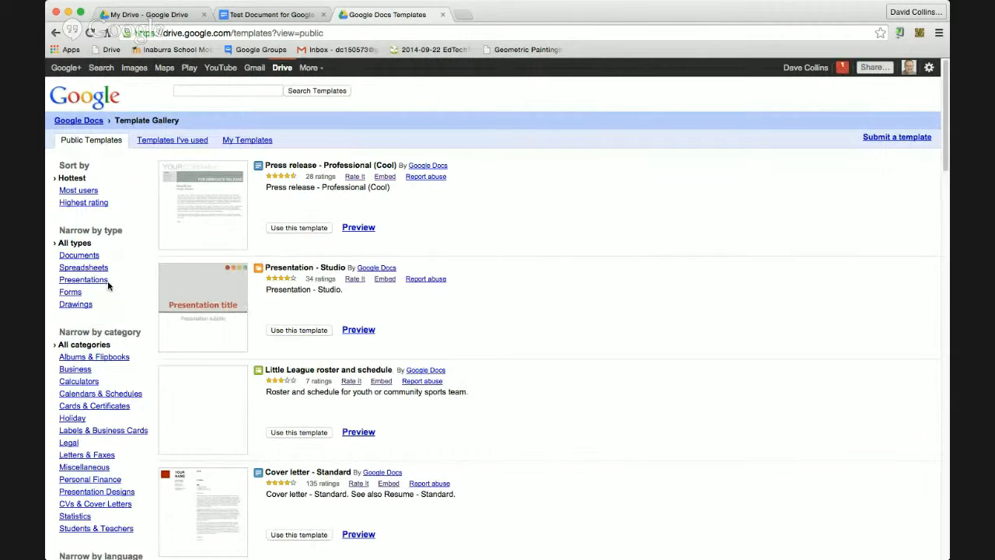
pyautogui.scroll(-3, 119, 300)
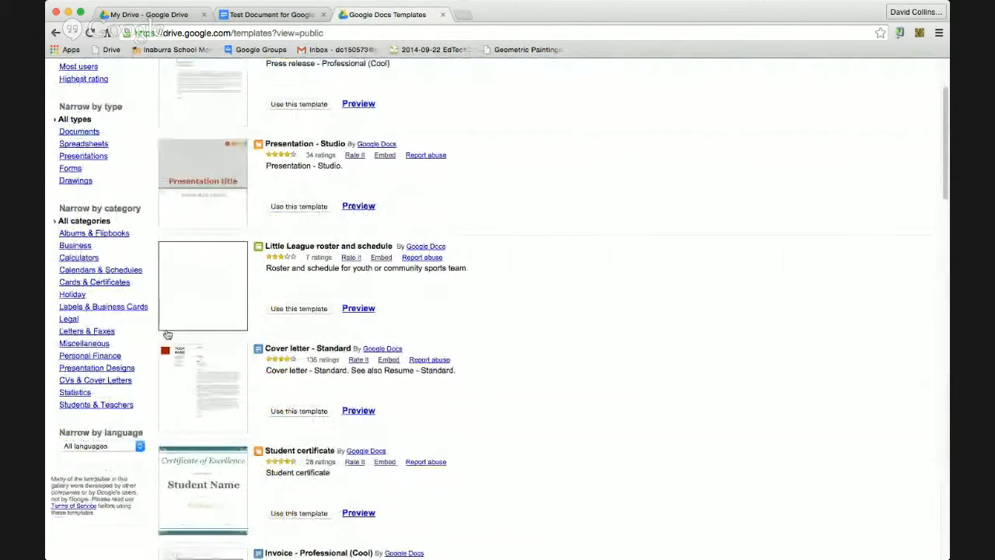
pyautogui.scroll(-4, 236, 318)
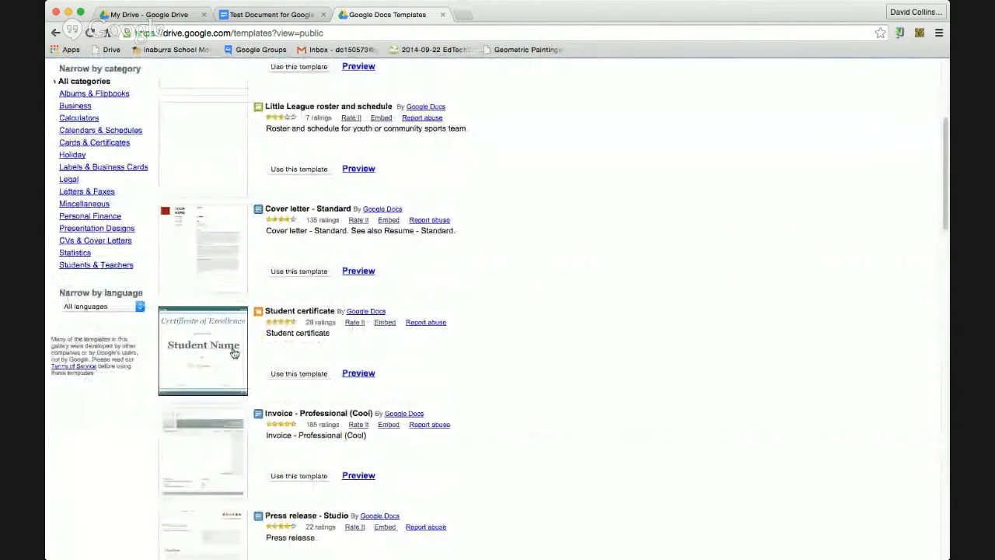
pyautogui.click(443, 14)
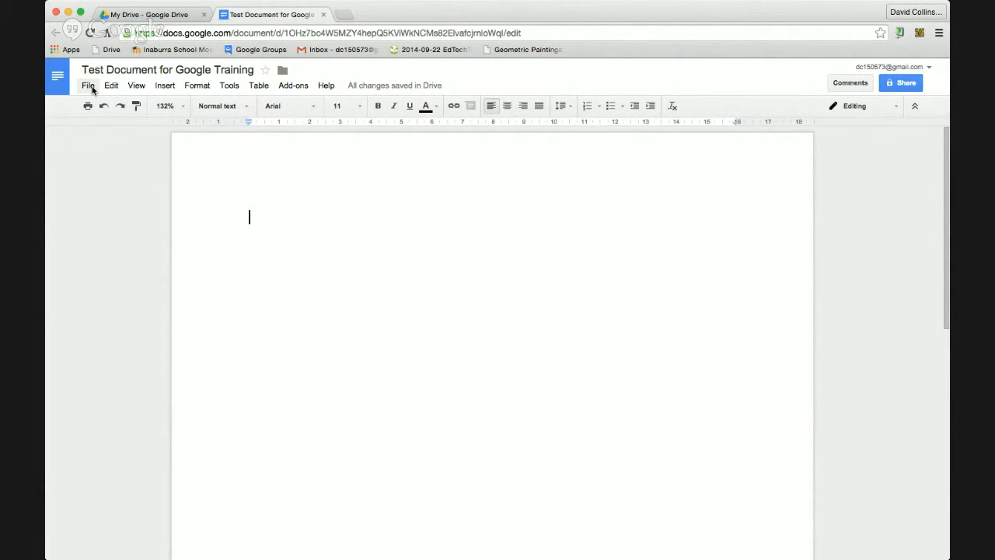
# - Look through the sources for opening a file, including shared files, all items and uploads, and cancel without opening anything
pyautogui.click(90, 87)
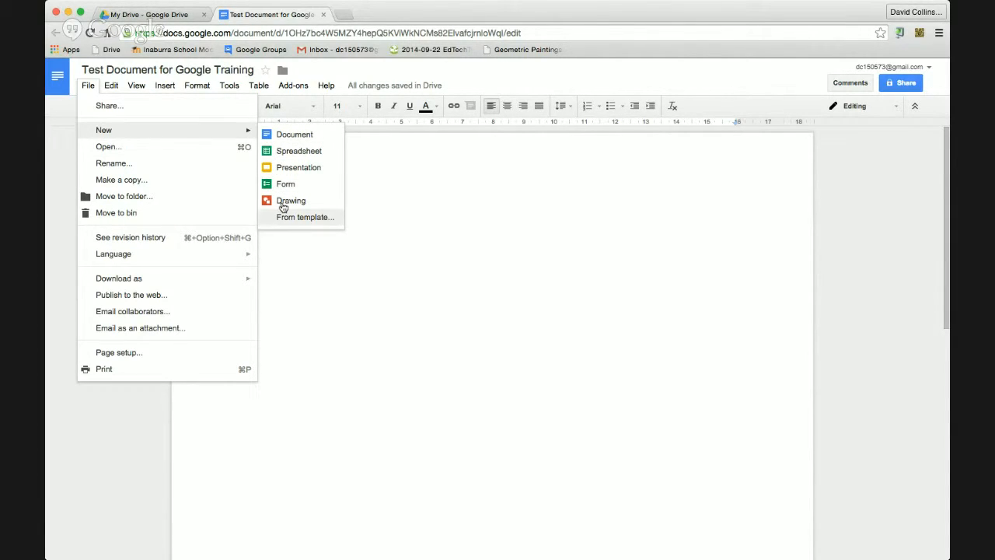
pyautogui.click(175, 147)
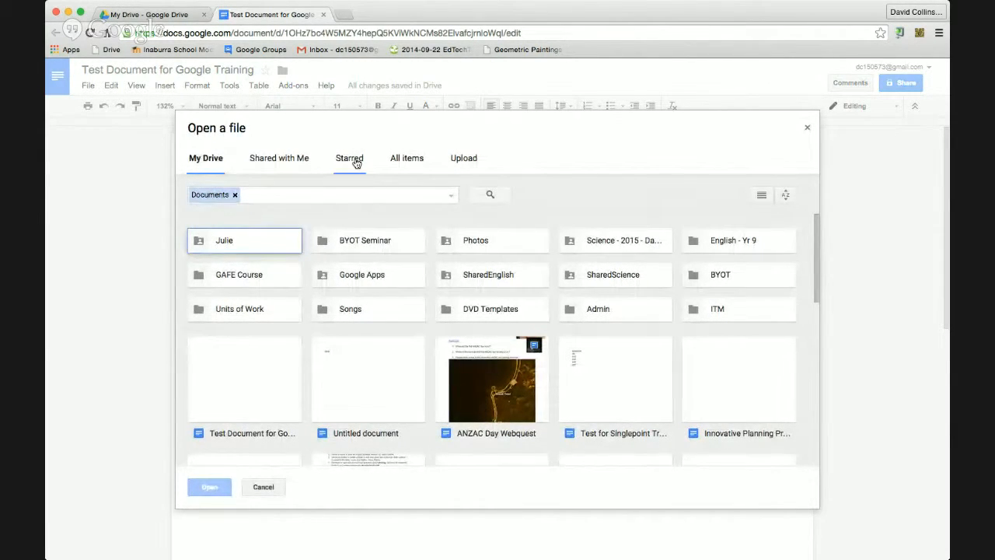
pyautogui.click(295, 160)
pyautogui.click(412, 160)
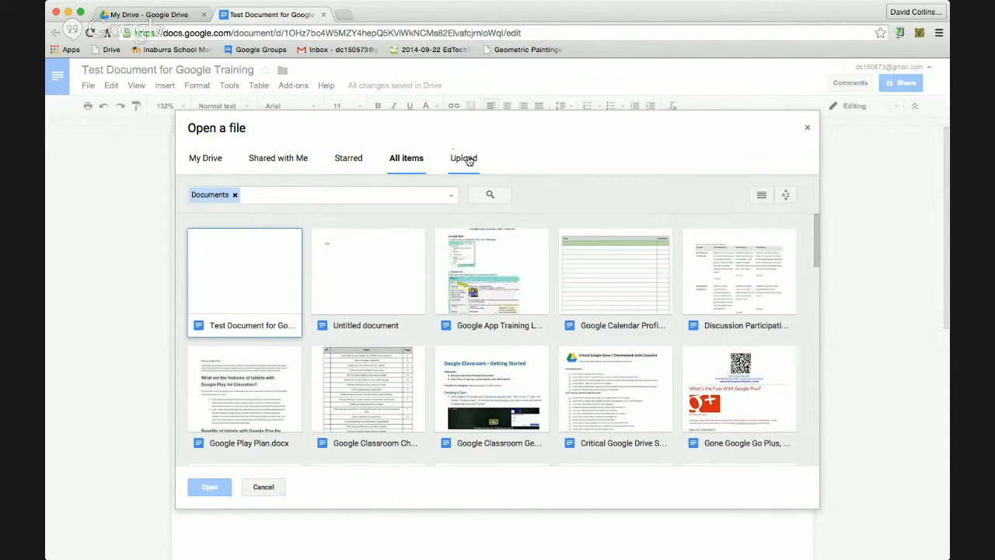
pyautogui.click(460, 162)
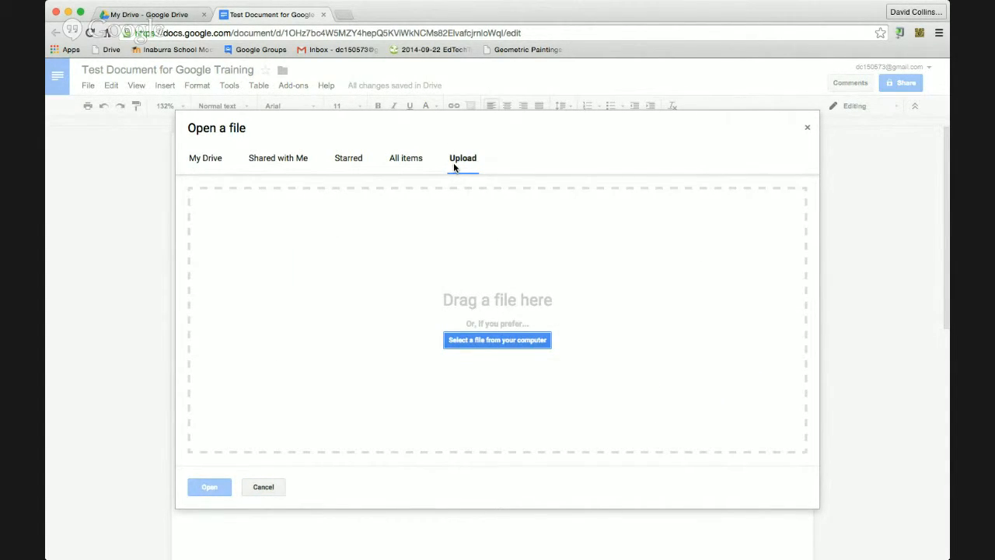
pyautogui.click(214, 161)
pyautogui.click(270, 488)
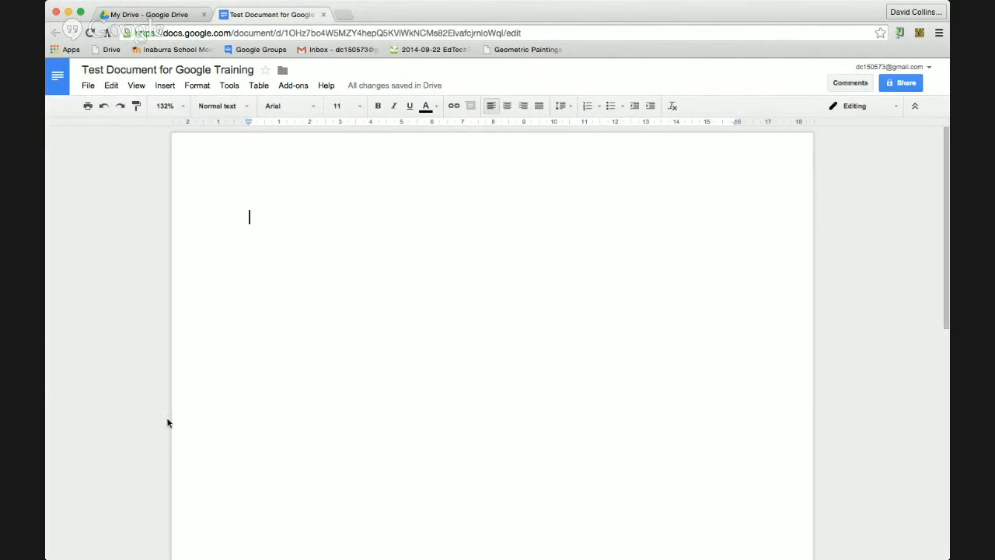
pyautogui.click(96, 87)
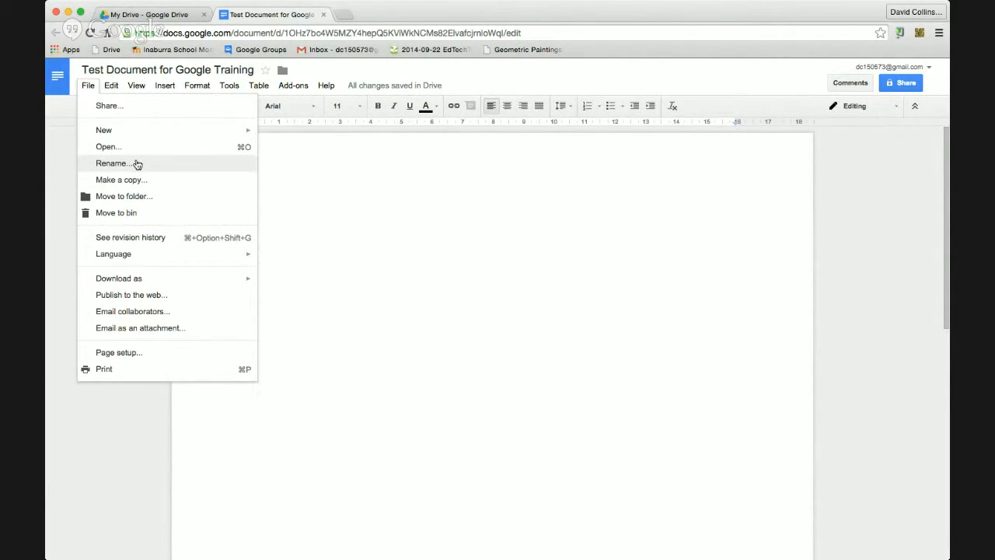
pyautogui.moveTo(88, 86)
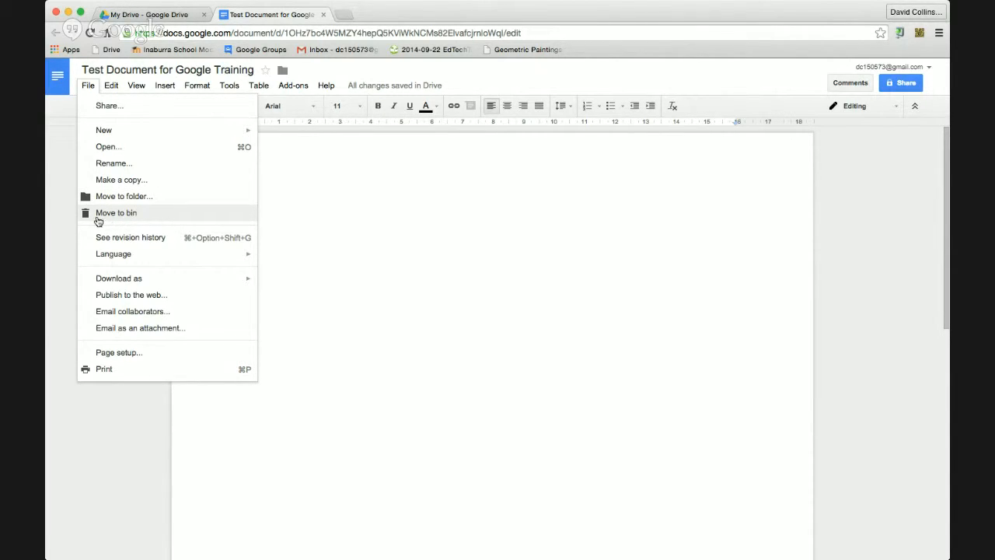
pyautogui.click(405, 165)
# - Switch to My Drive in Google Drive and open the document "Online Learning Outline 2015 - Senior School"
pyautogui.click(159, 17)
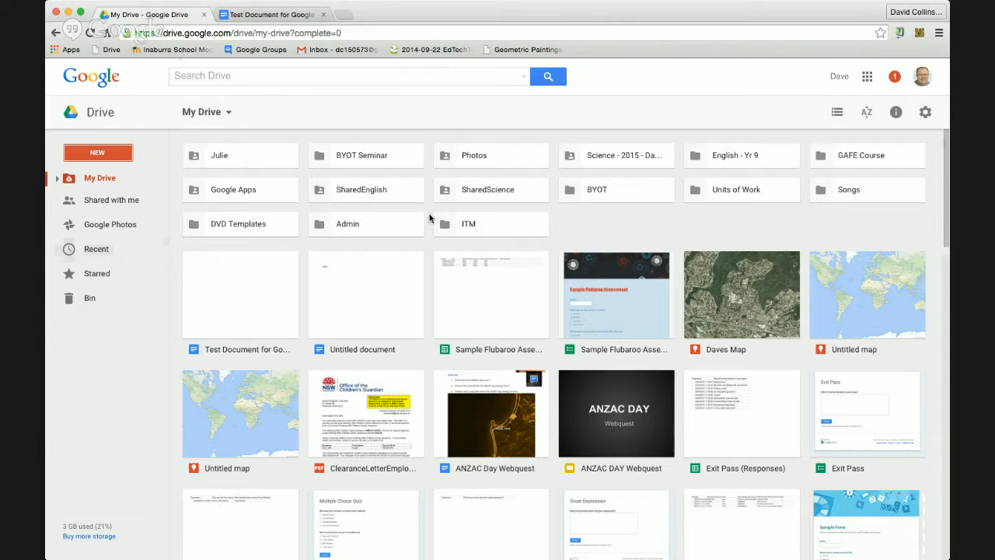
pyautogui.scroll(-3, 791, 357)
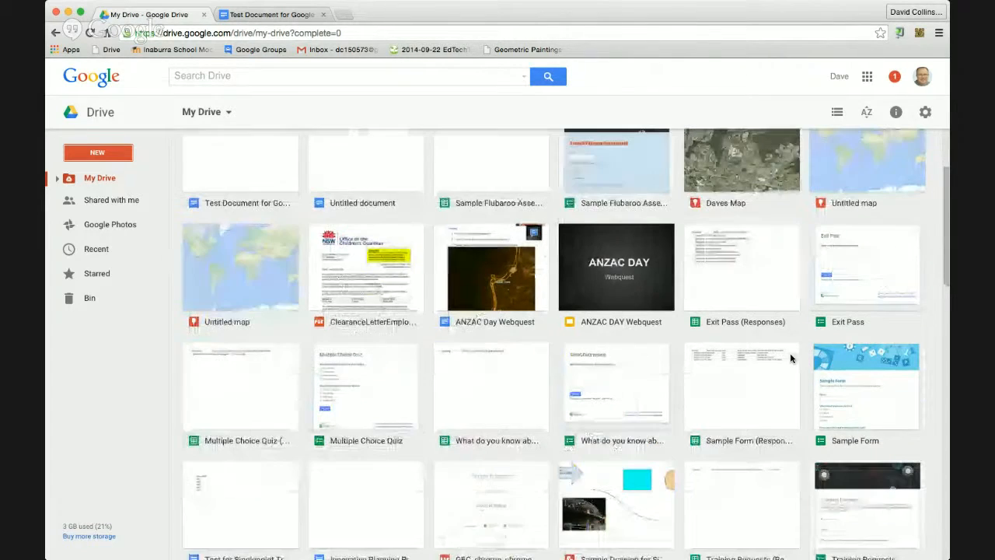
pyautogui.scroll(-3, 529, 402)
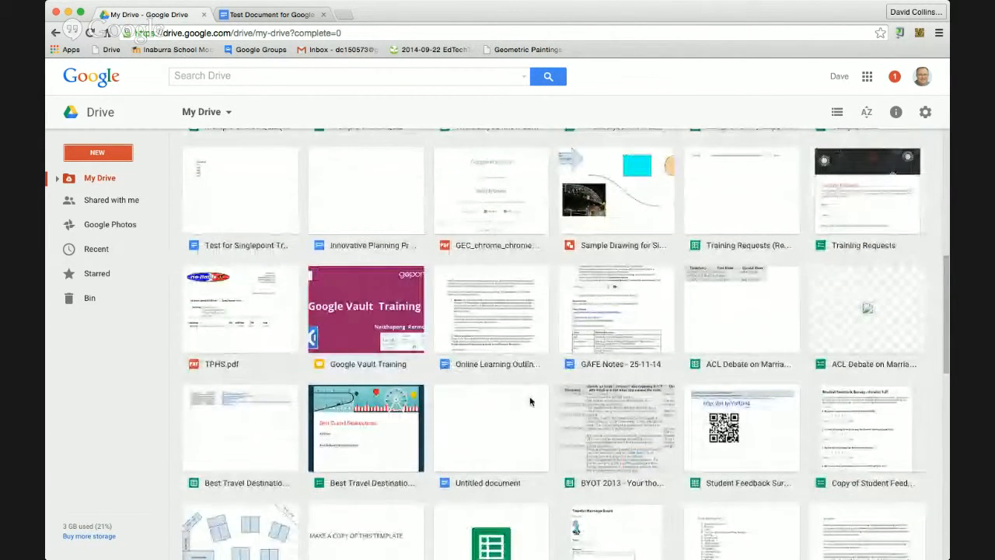
pyautogui.doubleClick(517, 316)
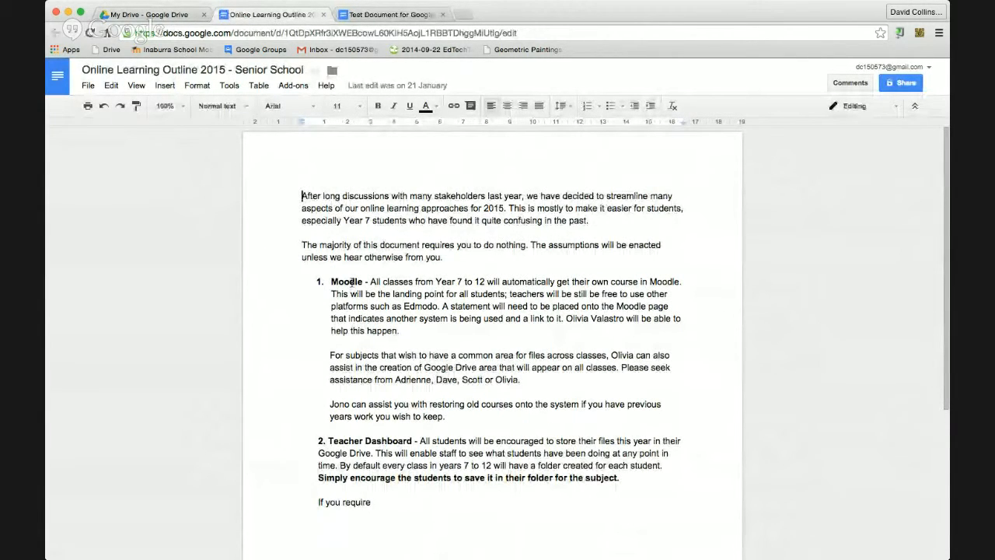
# - Show the revision history of the Online Learning Outline document with more detailed revisions
pyautogui.click(85, 87)
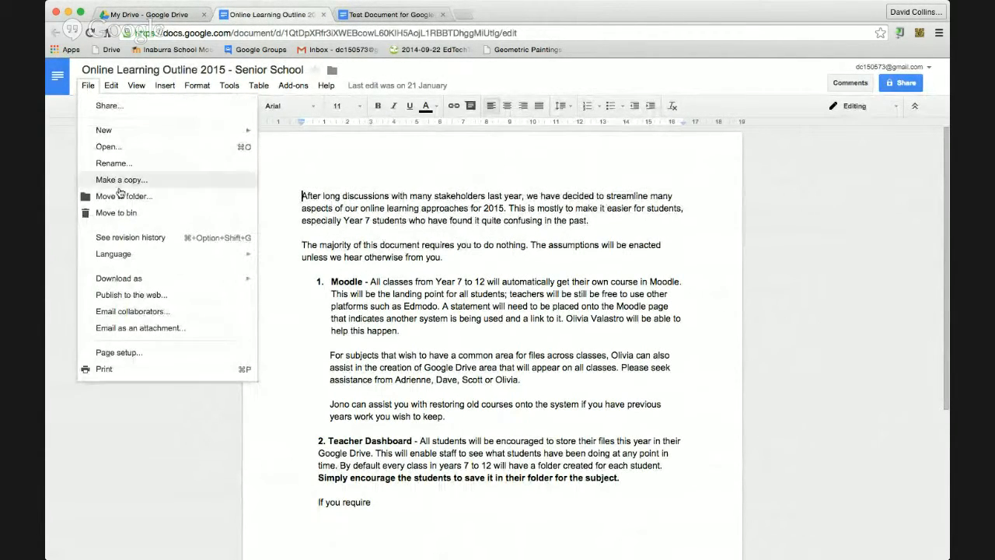
pyautogui.click(124, 238)
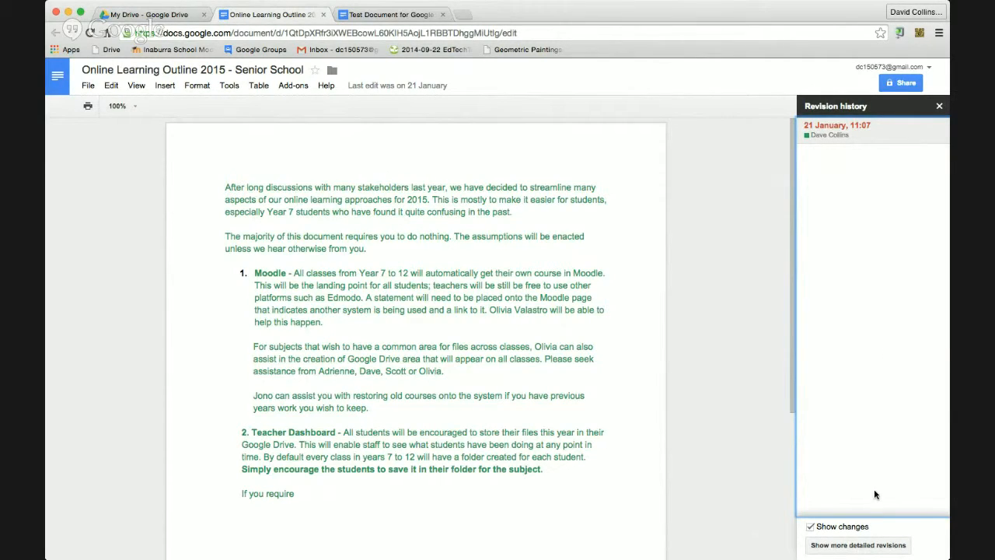
pyautogui.click(831, 546)
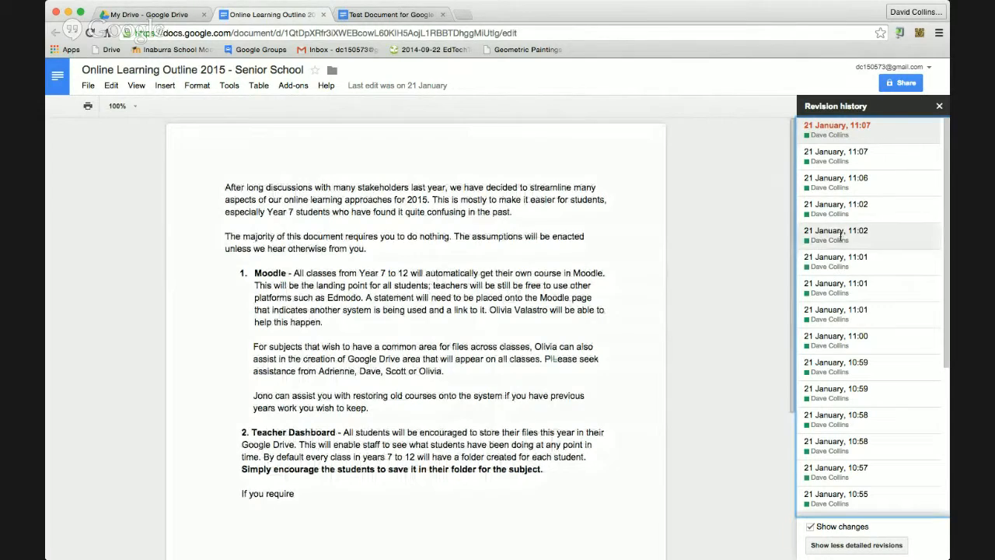
# - Preview the 21 January revisions from 10:52, 10:55, 10:58 and 10:59 to compare how the outline's text grew
pyautogui.scroll(-4, 857, 395)
pyautogui.scroll(-3, 858, 395)
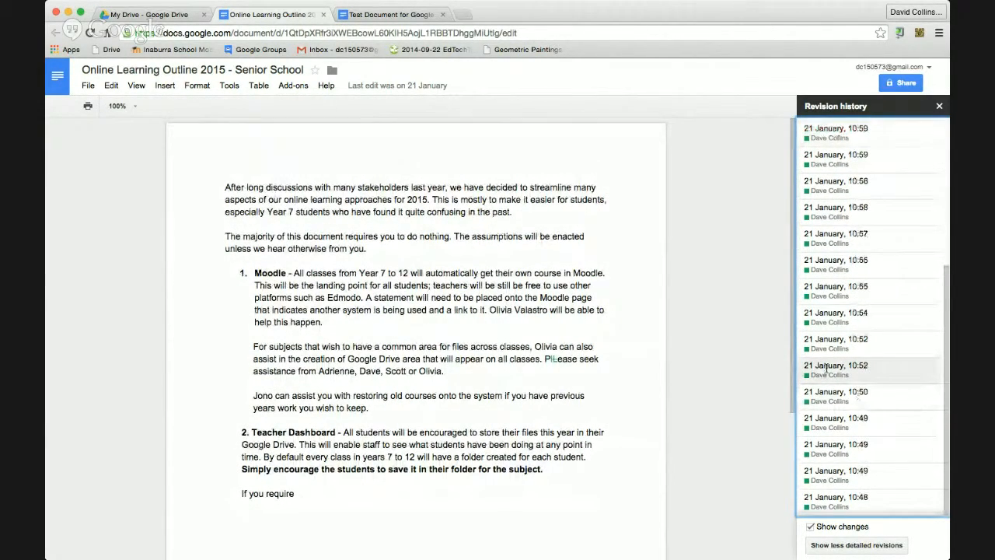
pyautogui.click(826, 370)
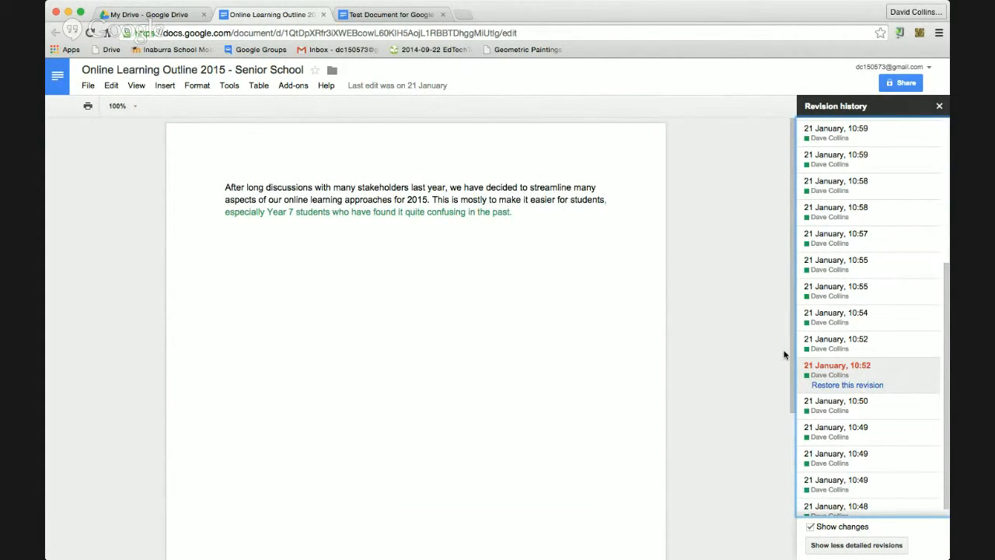
pyautogui.click(849, 299)
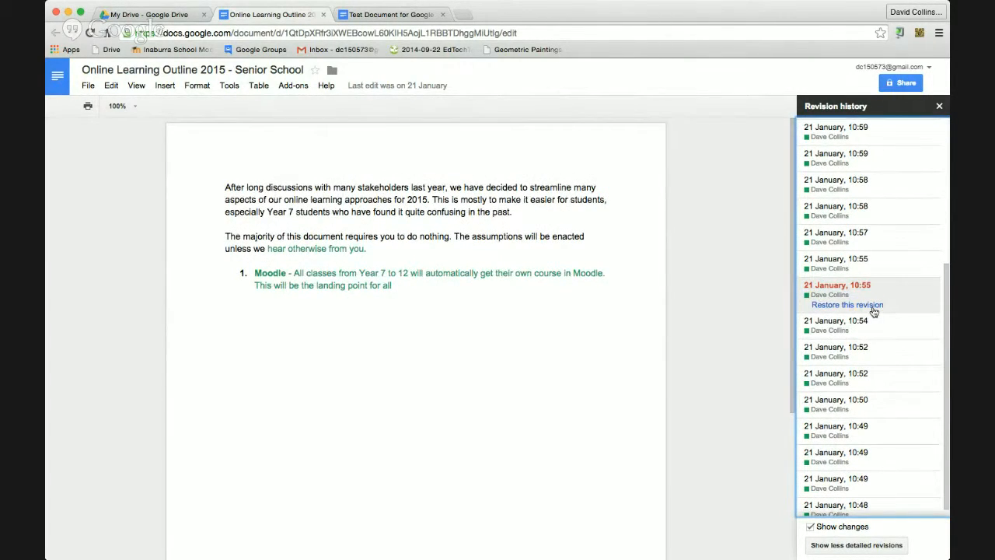
pyautogui.click(875, 187)
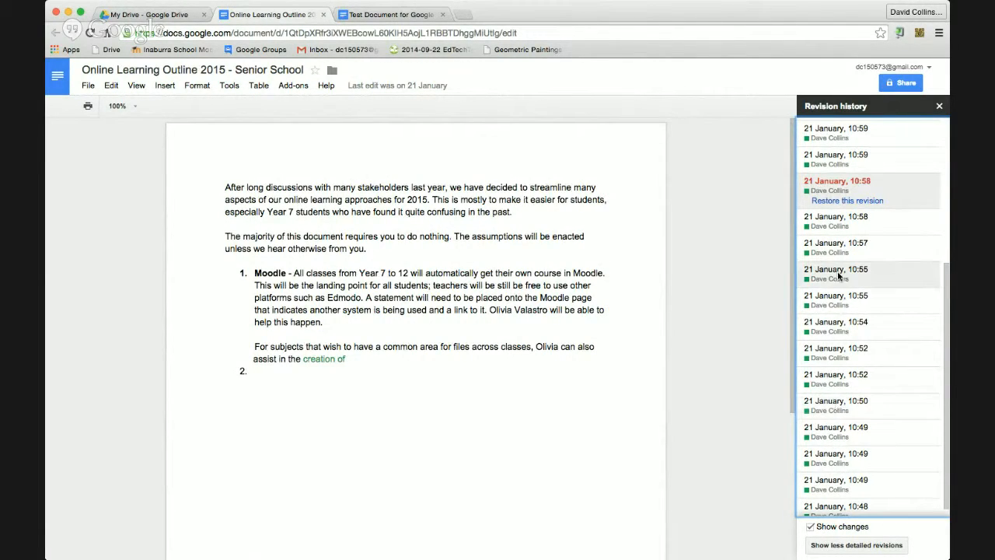
pyautogui.click(832, 159)
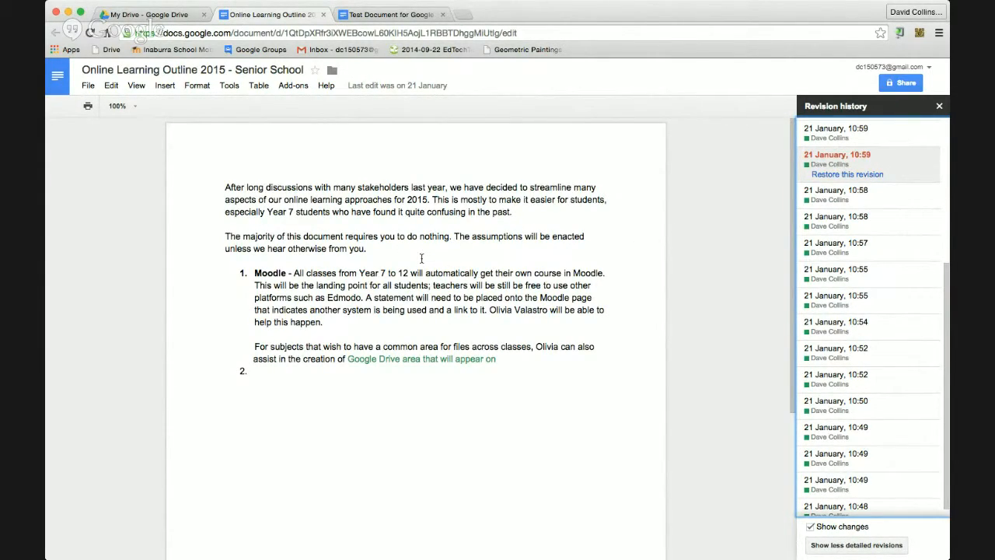
# - Leave the revision history, close the Online Learning Outline document and return to "Test Document for Google Training"
pyautogui.click(940, 105)
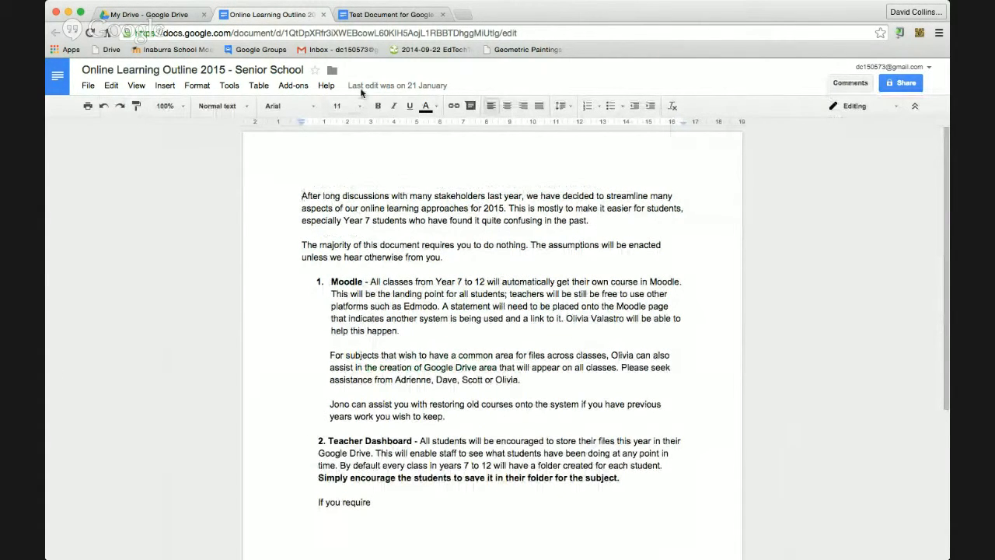
pyautogui.click(323, 15)
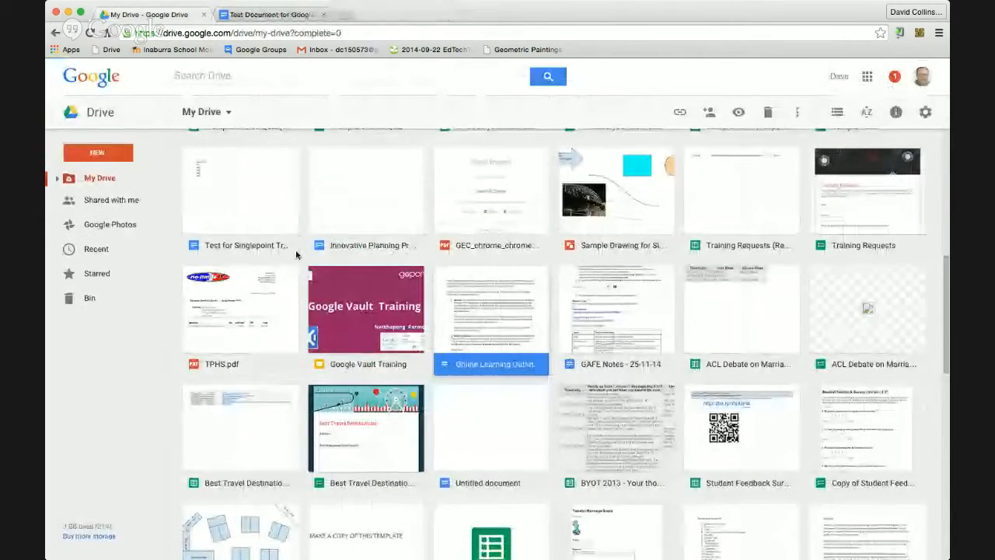
pyautogui.click(253, 16)
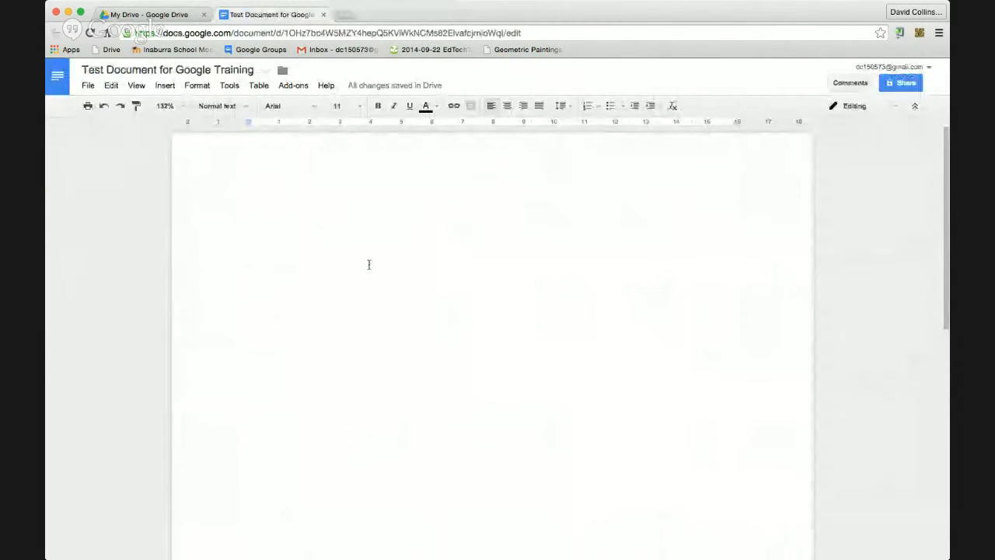
# - Look through the language choices and the download formats available for the test document
pyautogui.click(90, 86)
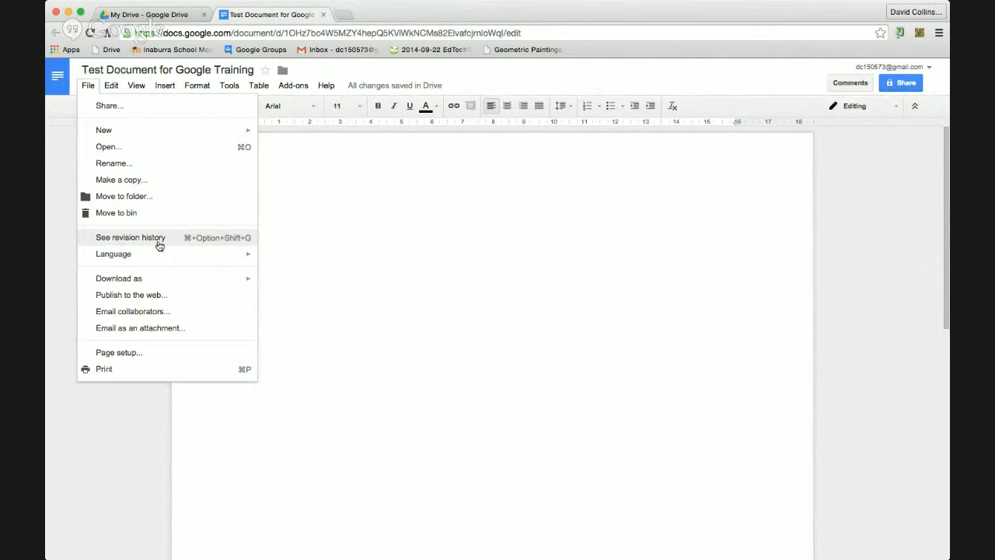
pyautogui.moveTo(200, 261)
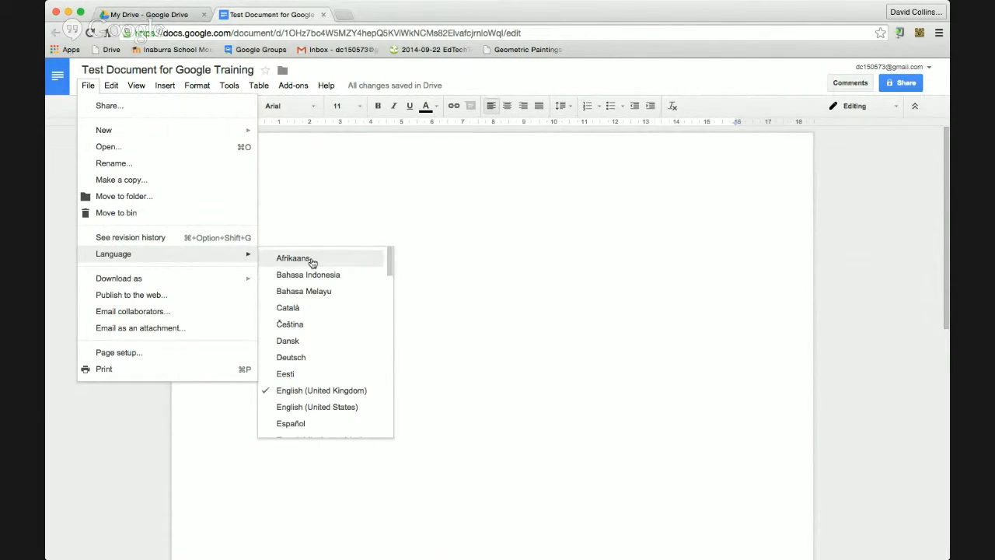
pyautogui.scroll(-2, 340, 376)
pyautogui.scroll(-10, 340, 377)
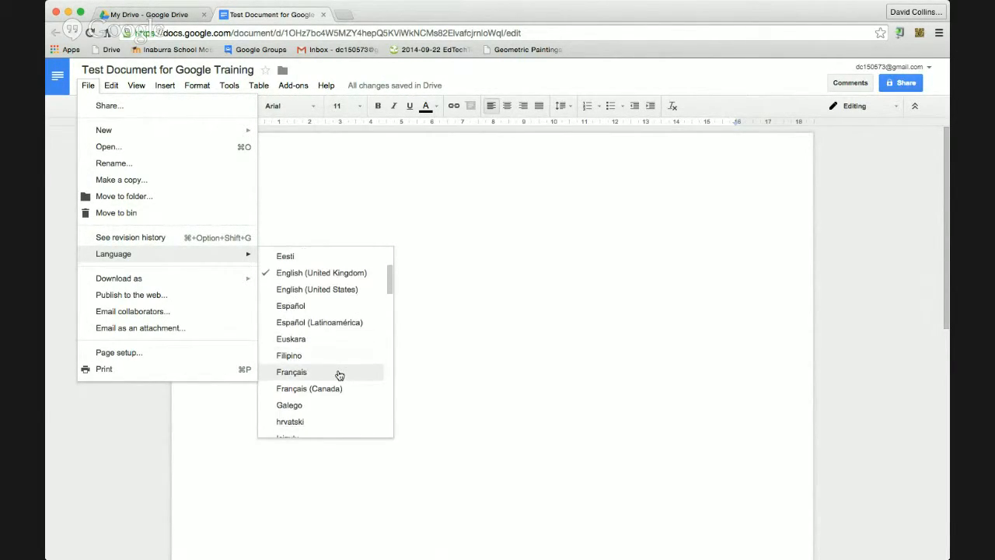
pyautogui.moveTo(176, 285)
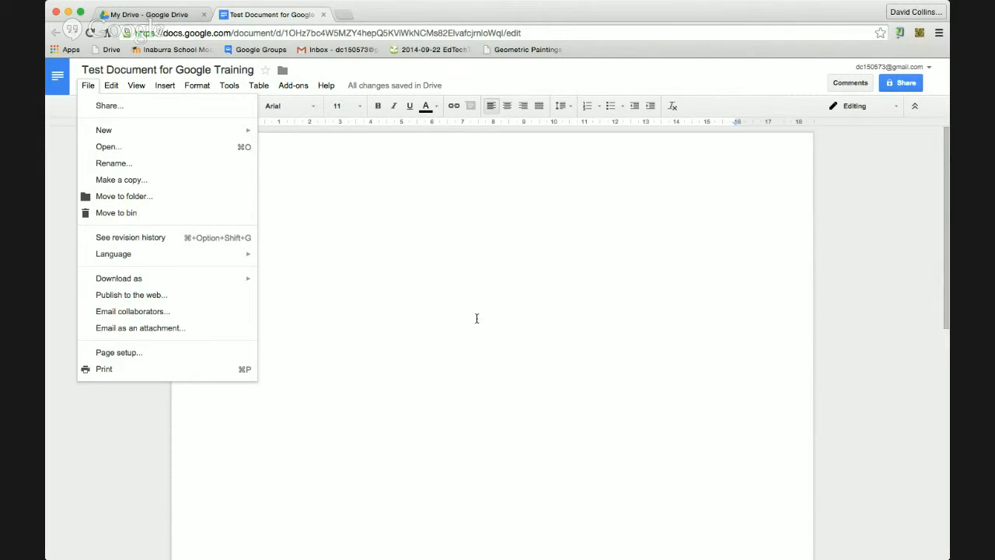
# - Start emailing collaborators by adding a contact as an editor, view the advanced sharing settings, and cancel the invitation
pyautogui.click(132, 314)
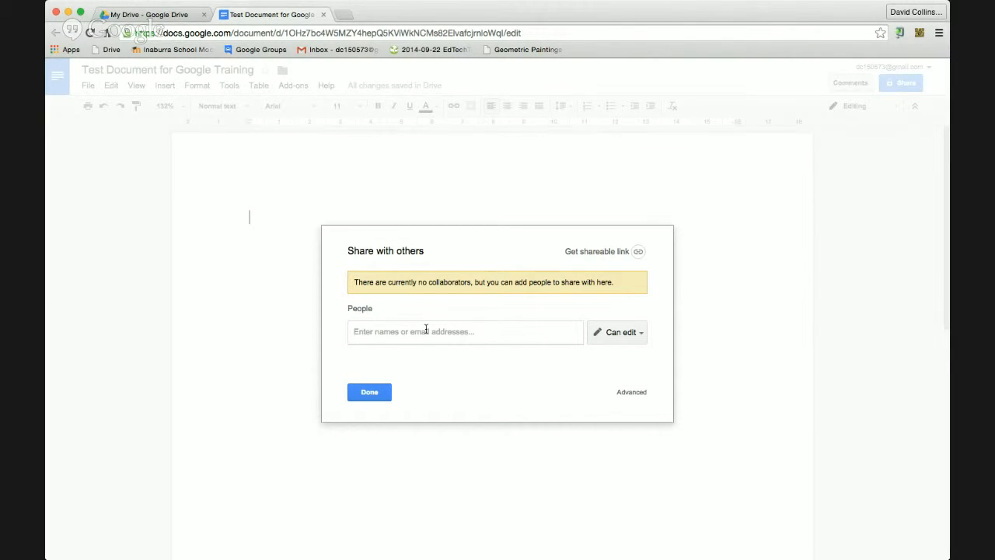
pyautogui.write('collins')
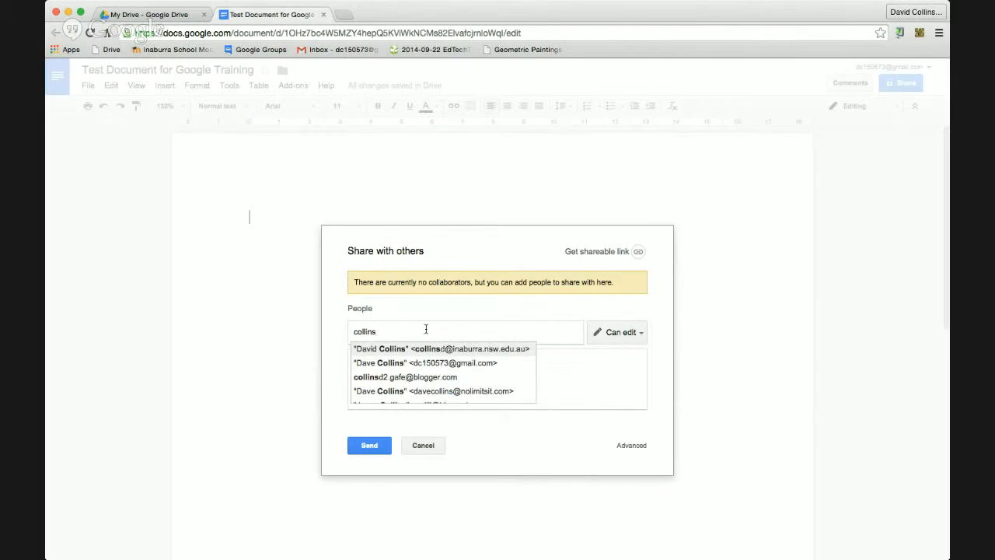
pyautogui.press('Return')
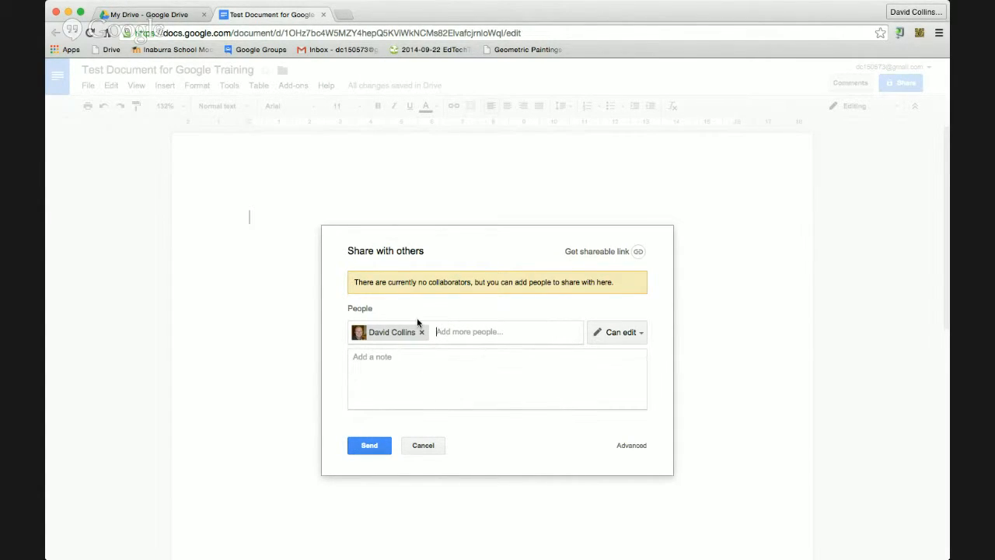
pyautogui.click(373, 362)
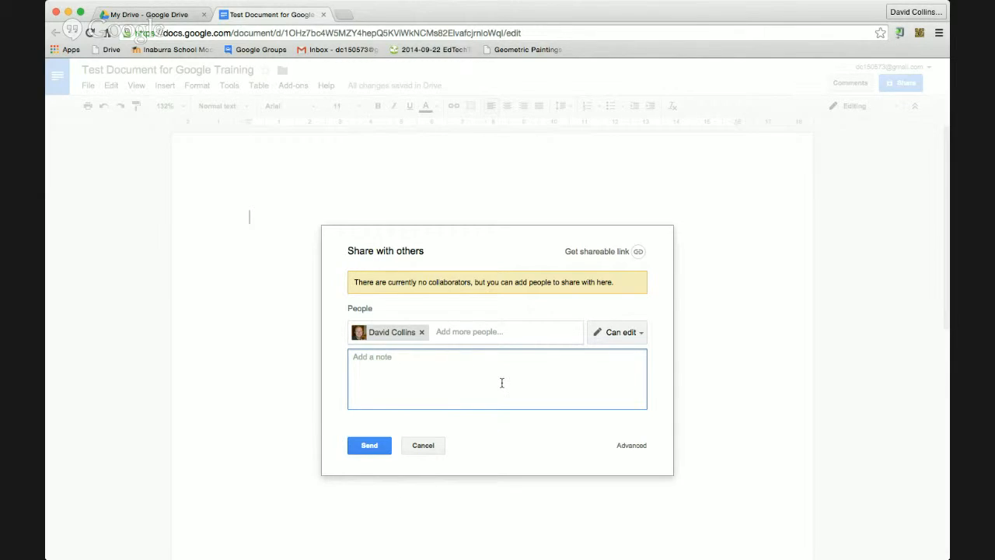
pyautogui.click(630, 445)
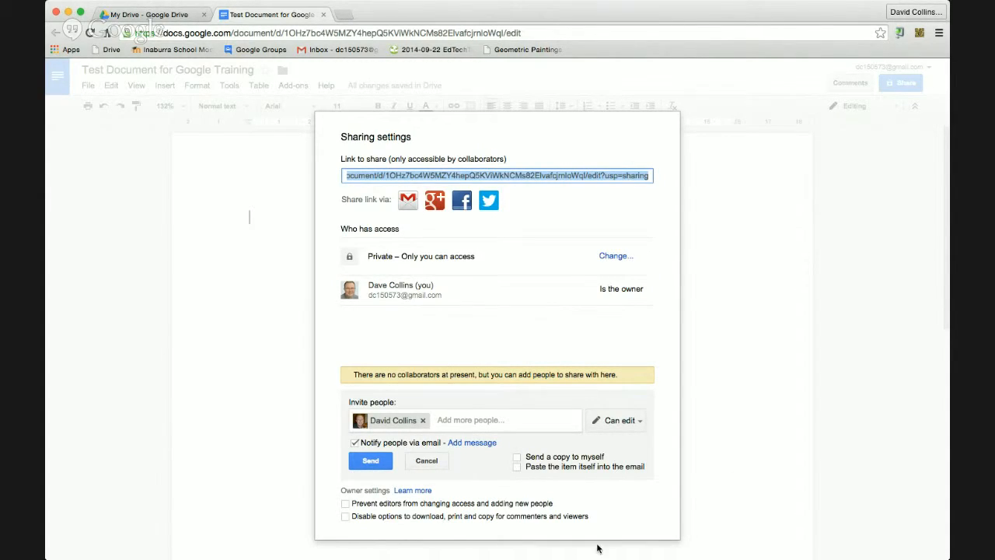
pyautogui.click(434, 461)
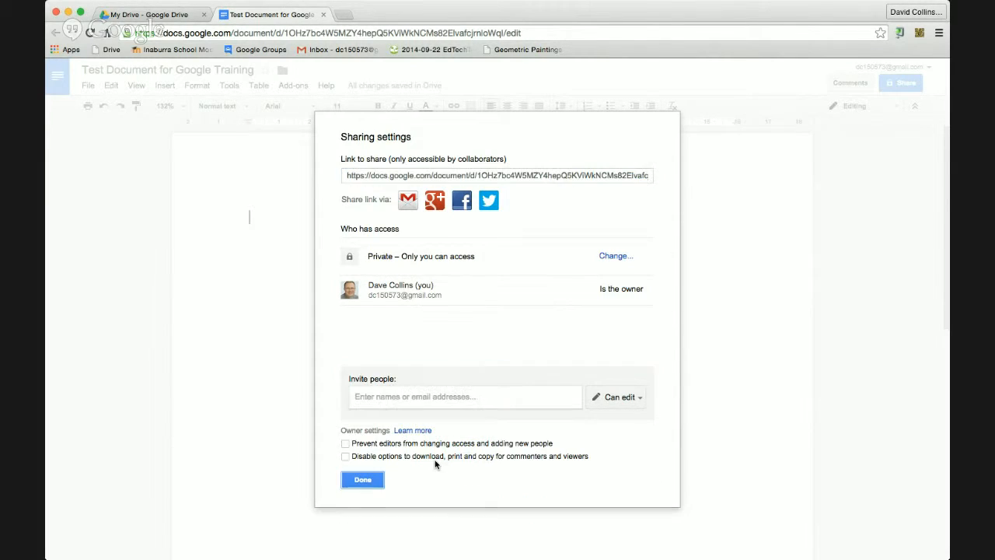
pyautogui.click(363, 480)
# - Look at the options for emailing the document as an attachment, including the file format choices, and cancel without sending
pyautogui.click(88, 85)
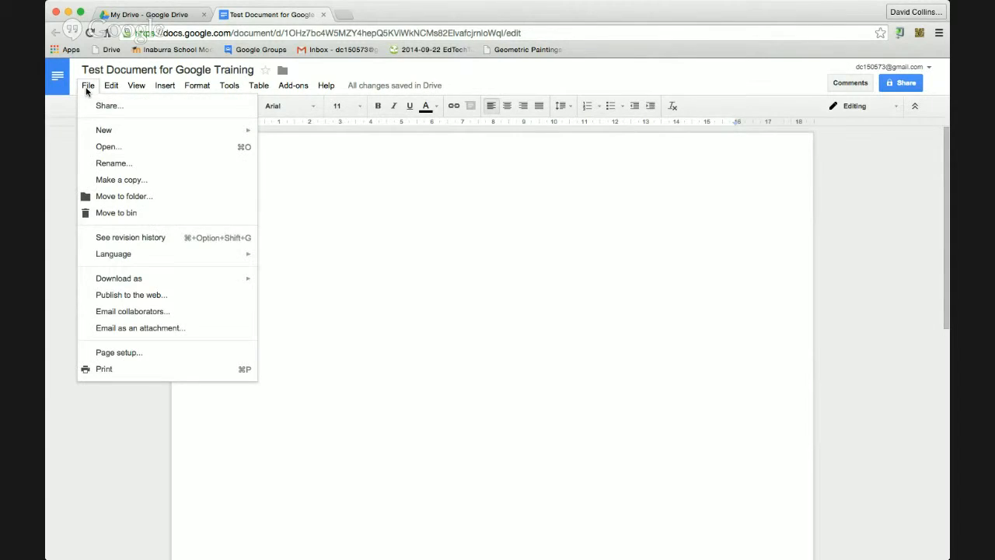
pyautogui.click(104, 330)
pyautogui.click(352, 199)
pyautogui.click(353, 199)
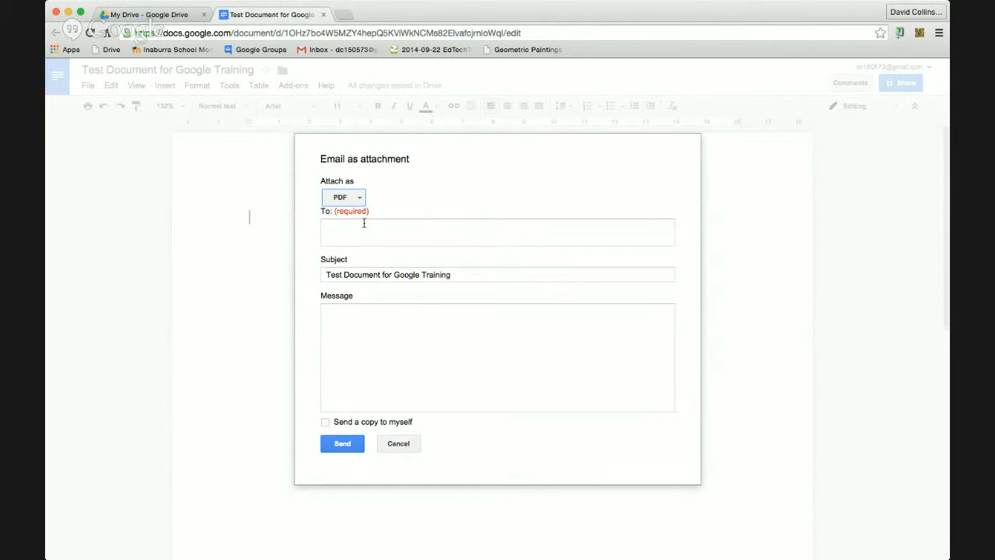
pyautogui.click(417, 448)
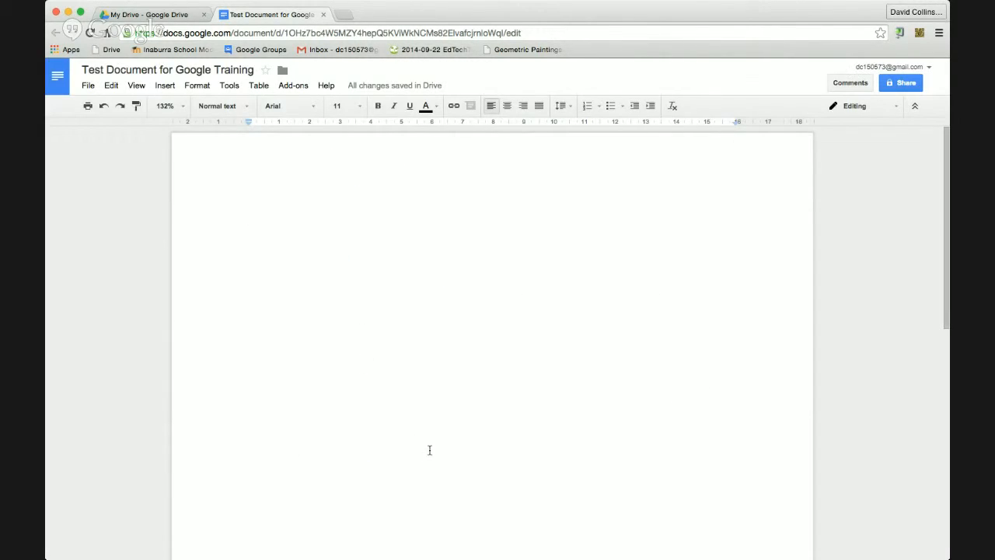
# - Try landscape orientation in the page setup, return to portrait, and apply a light blue page colour
pyautogui.click(88, 86)
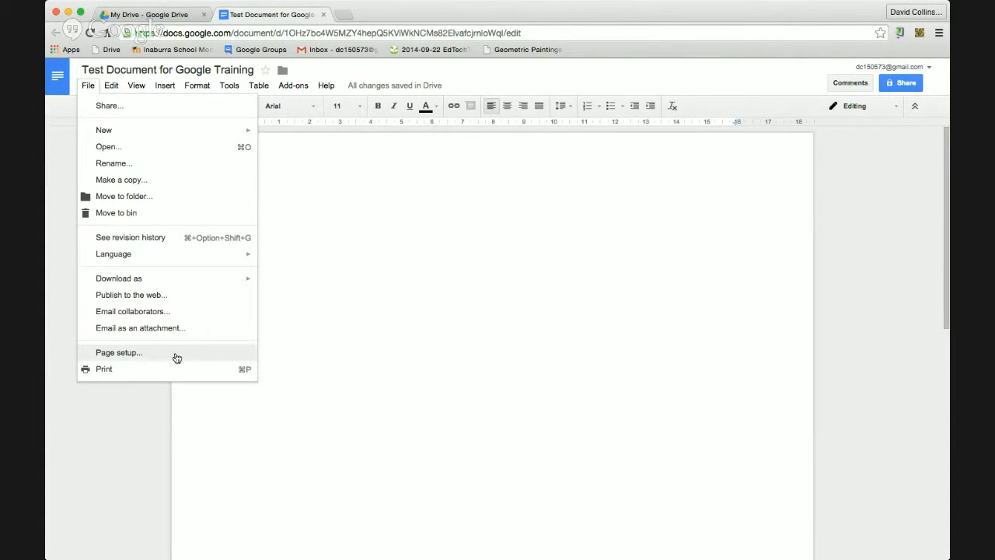
pyautogui.click(119, 352)
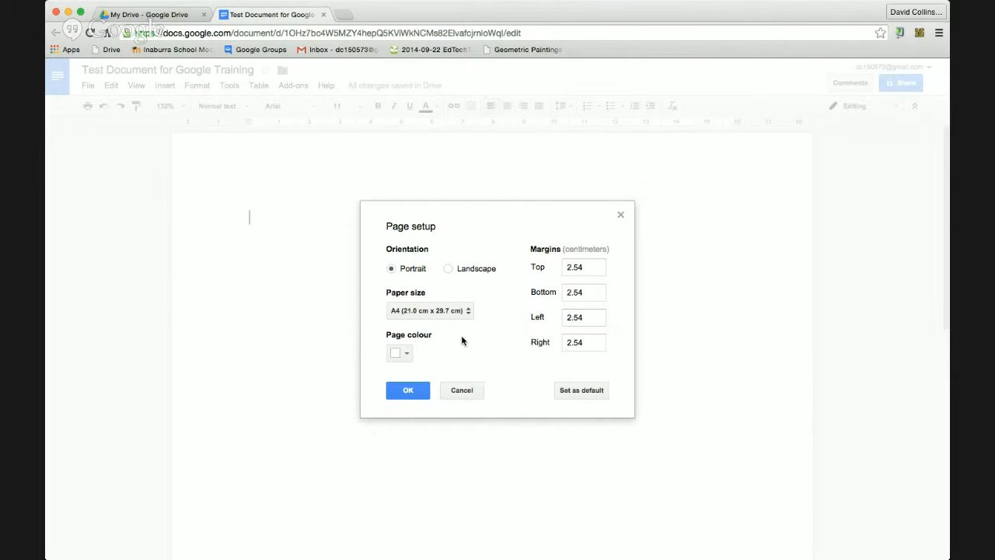
pyautogui.click(448, 269)
pyautogui.click(414, 270)
pyautogui.click(408, 354)
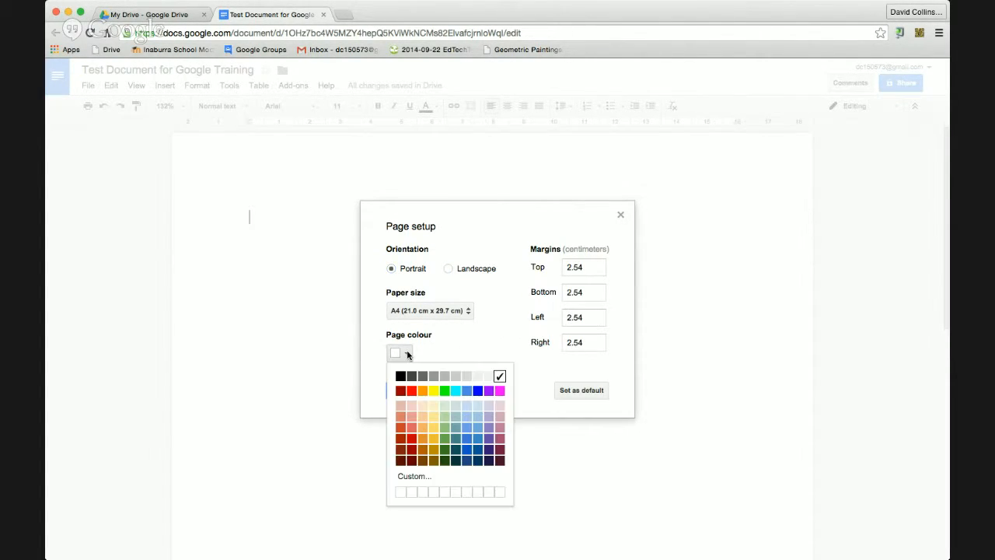
pyautogui.click(479, 408)
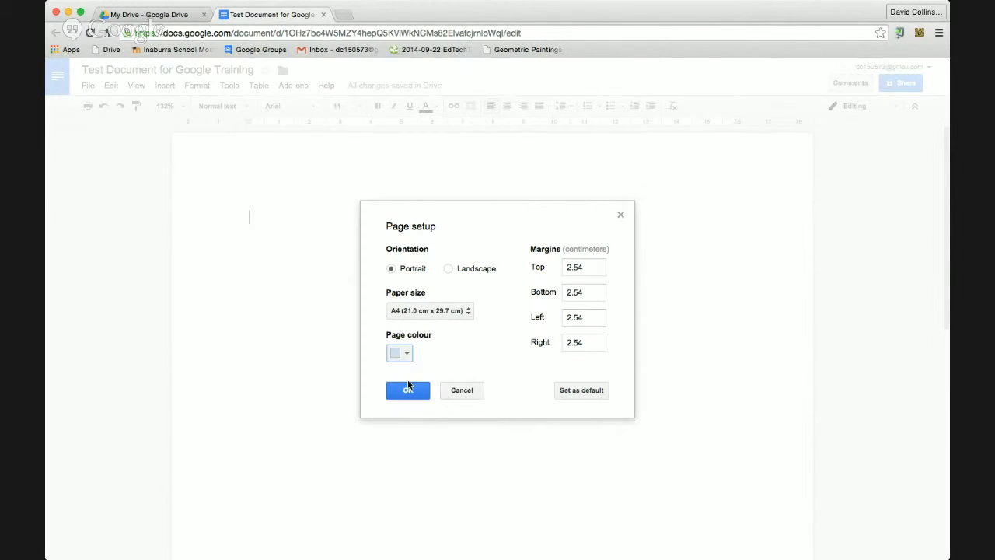
pyautogui.click(412, 391)
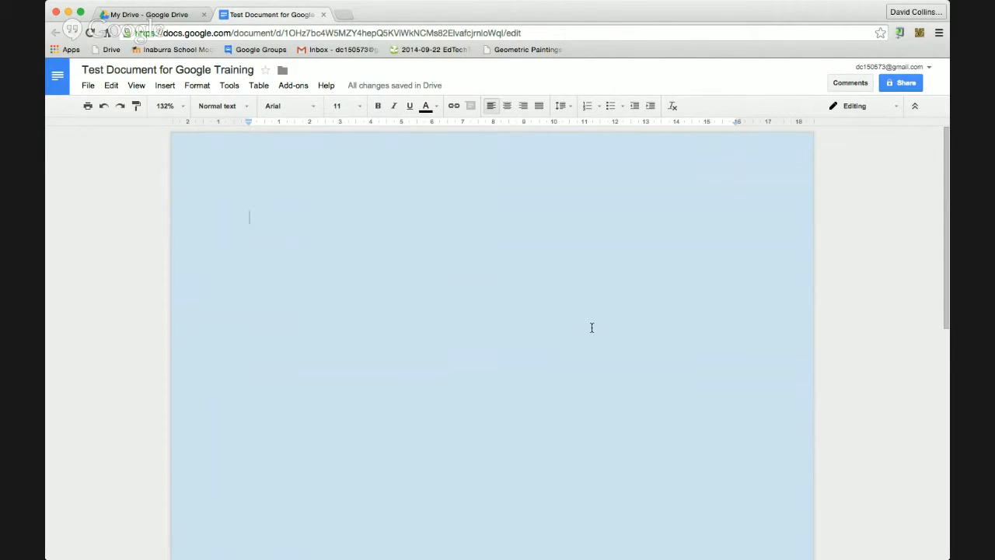
# - Set the page colour back to white in the page setup
pyautogui.click(89, 85)
pyautogui.click(119, 354)
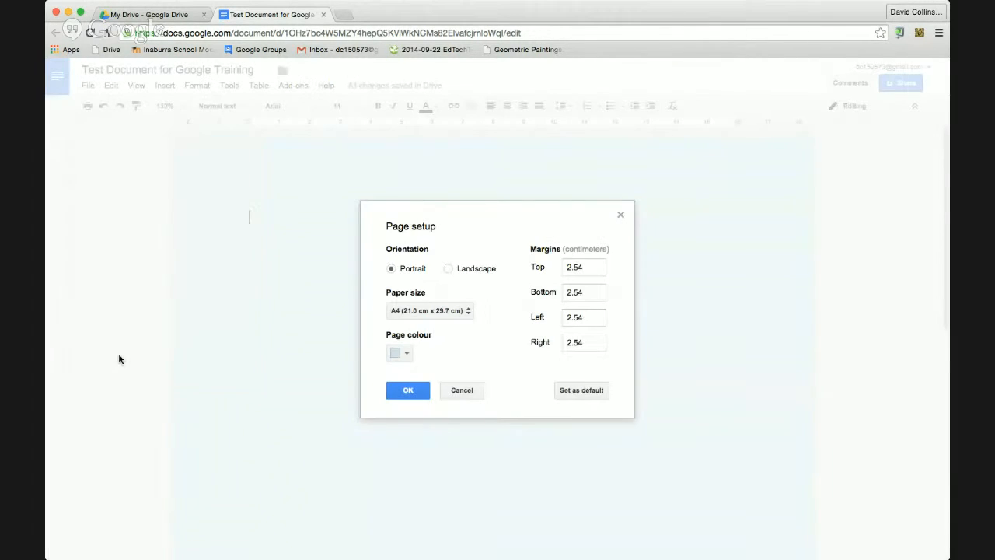
pyautogui.click(407, 354)
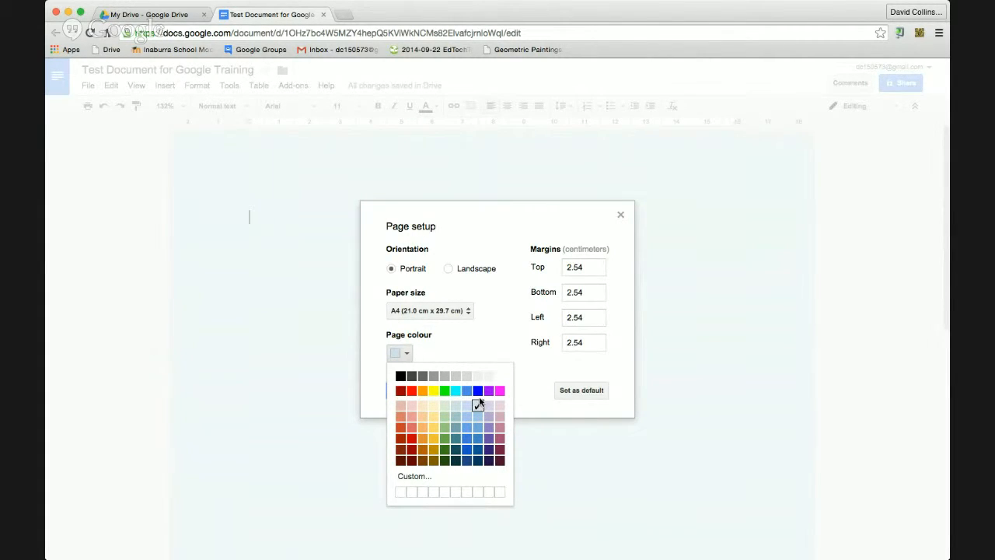
pyautogui.click(374, 374)
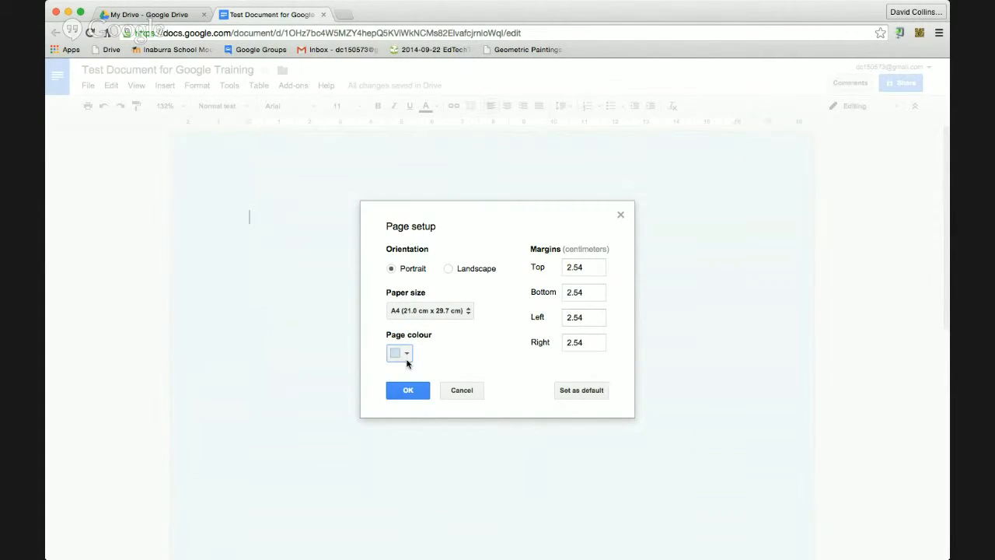
pyautogui.click(406, 357)
pyautogui.click(488, 378)
# - Set the top, bottom, left and right page margins to 1.5 cm and apply the page setup
pyautogui.click(584, 267)
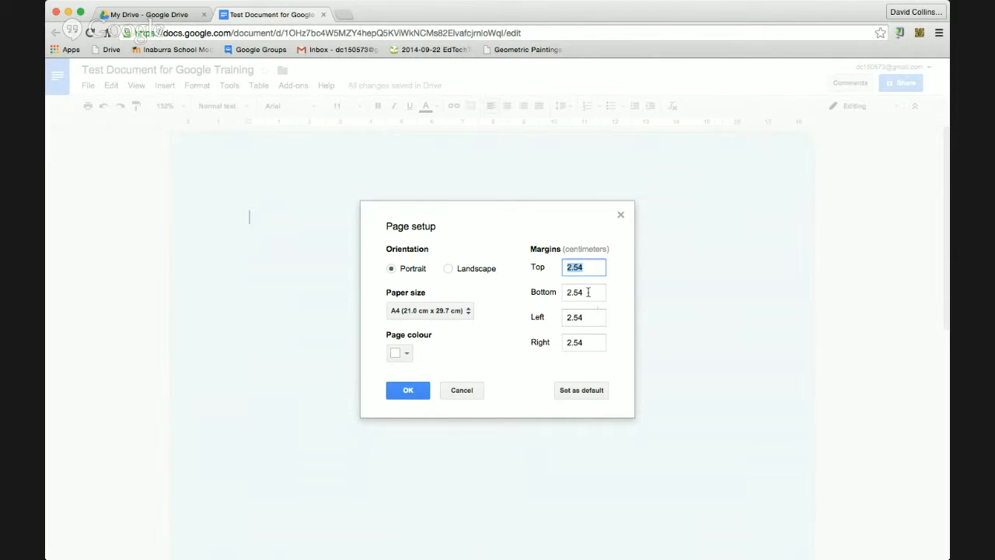
pyautogui.click(587, 266)
pyautogui.moveTo(585, 267); pyautogui.dragTo(519, 268)
pyautogui.write('1.5')
pyautogui.press('Tab')
pyautogui.write('1.5')
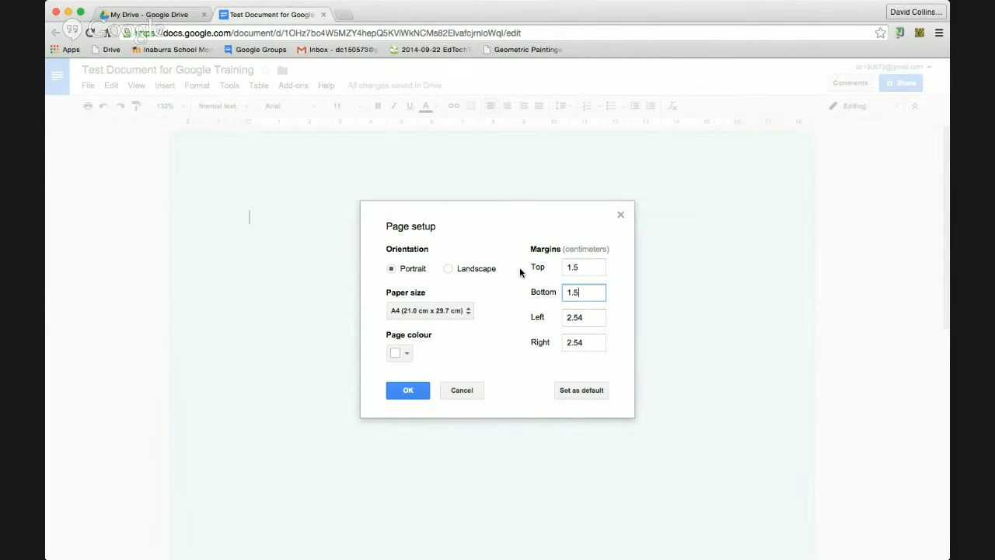
pyautogui.press('Tab')
pyautogui.write('1.5')
pyautogui.press('Tab')
pyautogui.write('21')
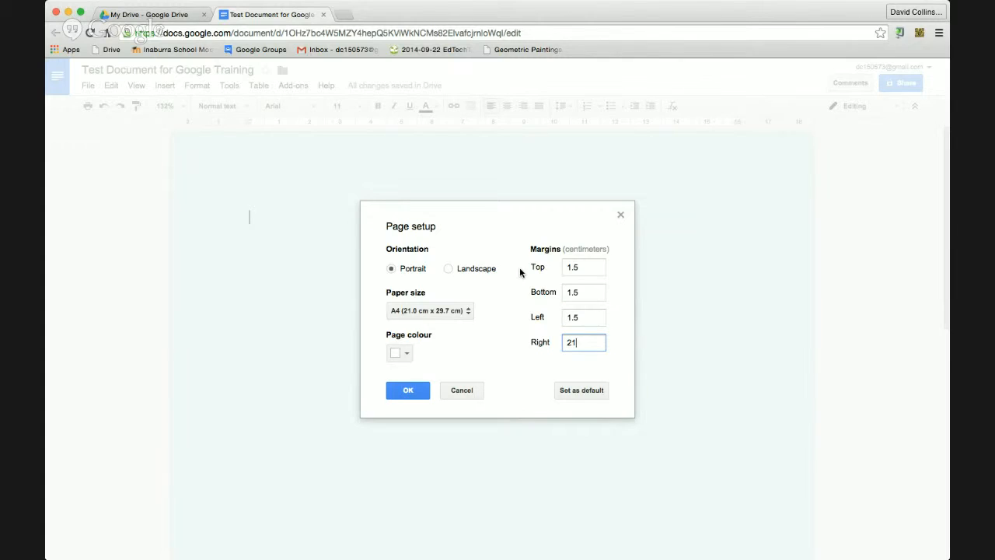
pyautogui.press('BackSpace')
pyautogui.press('BackSpace')
pyautogui.write('1.5')
pyautogui.click(423, 389)
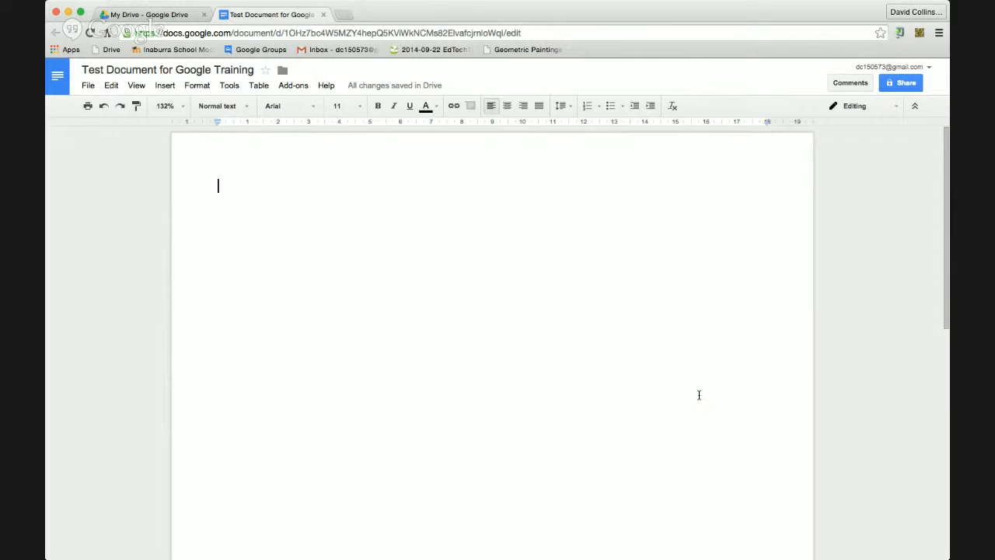
# - Review the page setup settings without changing them, then look over the file commands down to Print
pyautogui.click(87, 86)
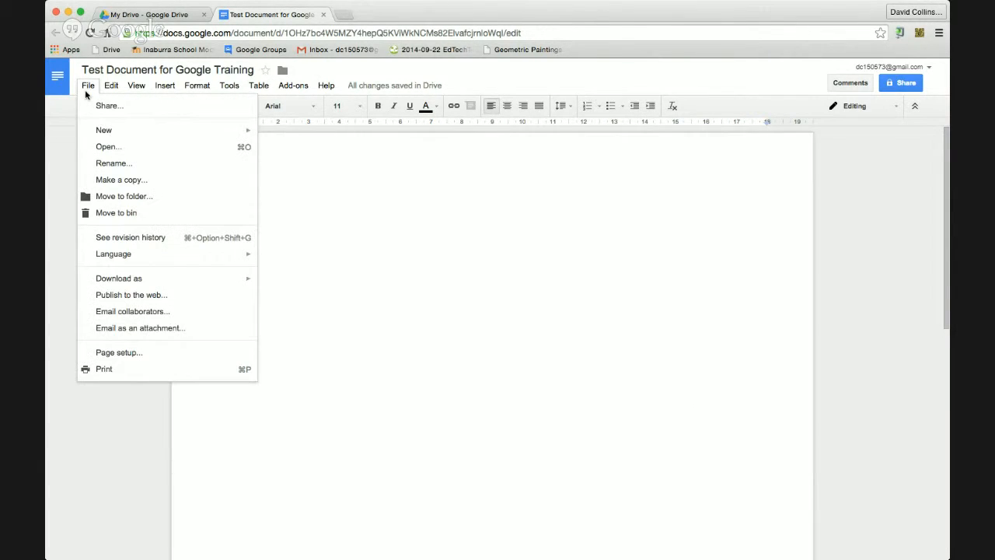
pyautogui.click(178, 356)
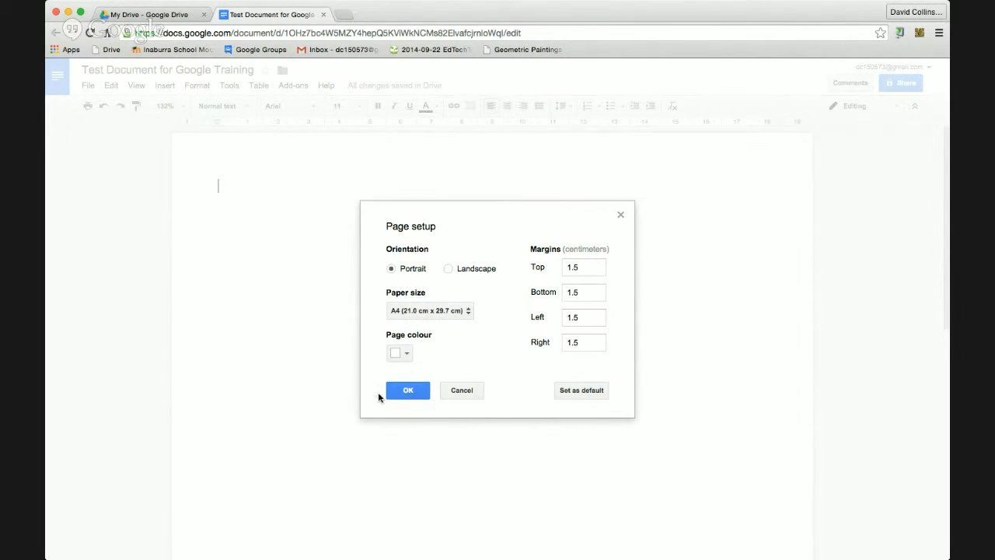
pyautogui.click(461, 390)
pyautogui.click(84, 86)
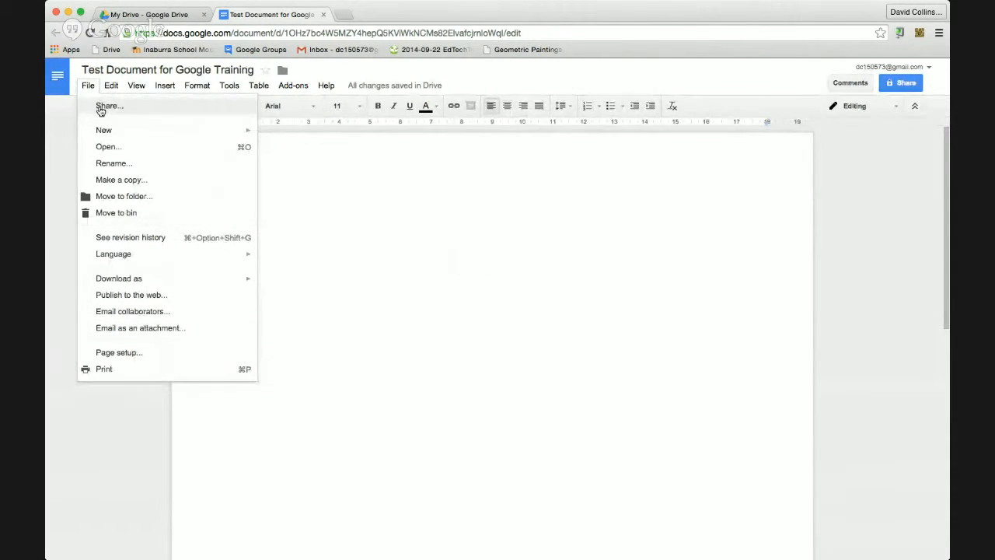
pyautogui.moveTo(102, 129)
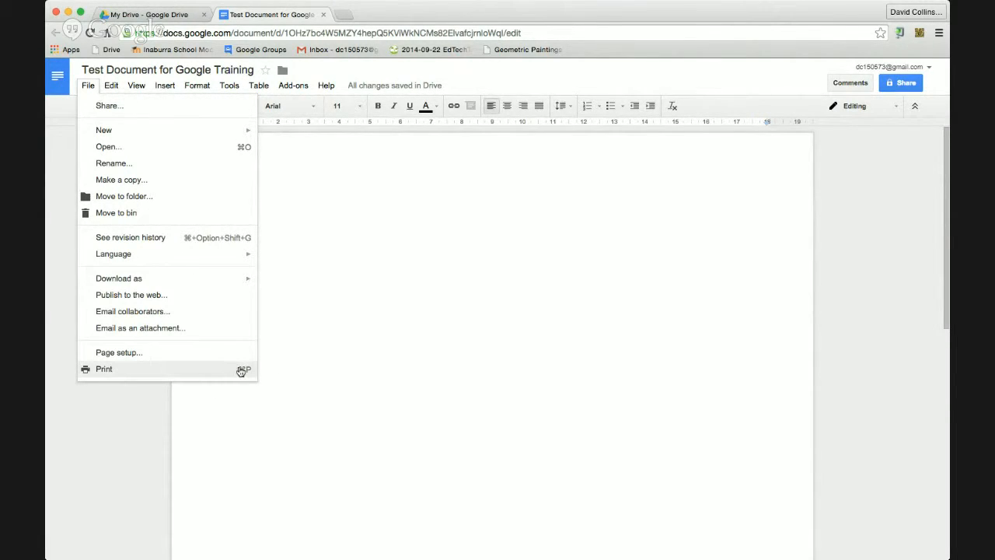
pyautogui.click(334, 358)
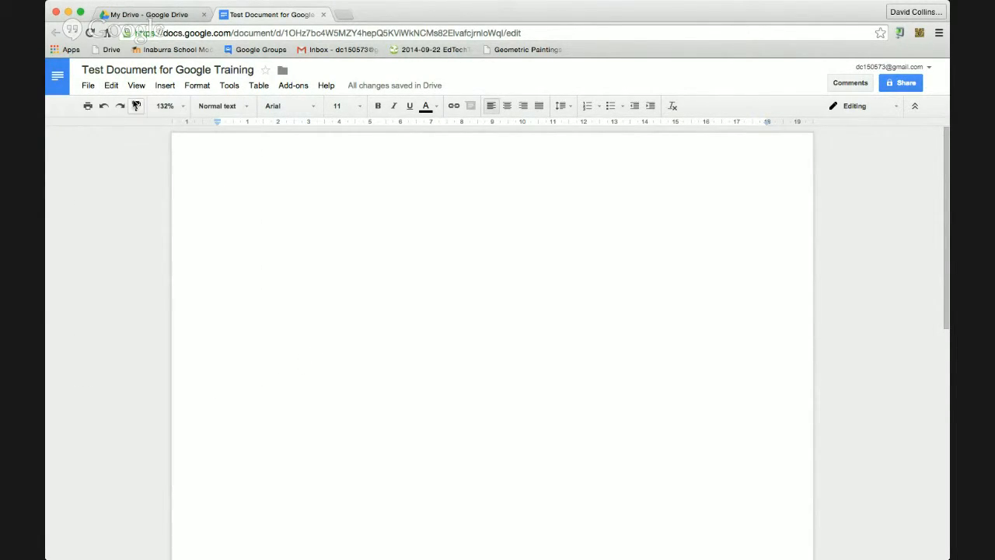
# - Enter the word "Hello" four times, separated by spaces, on the document's first line
pyautogui.click(117, 86)
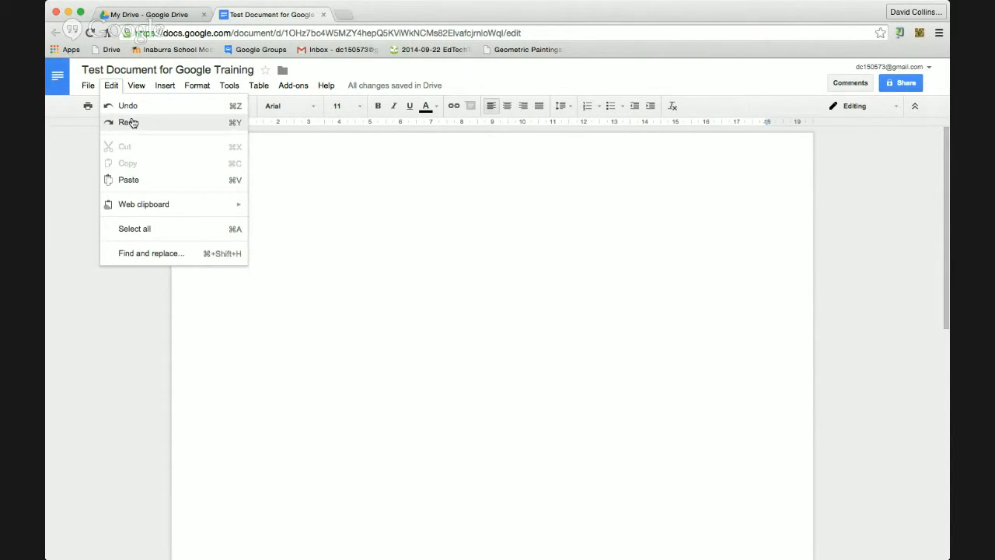
pyautogui.click(360, 177)
pyautogui.write('Hello')
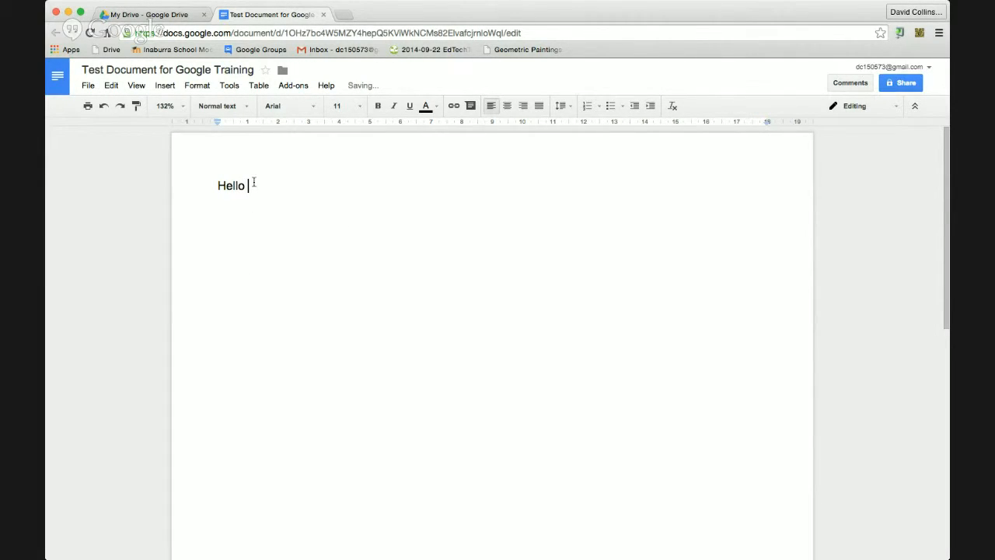
pyautogui.moveTo(248, 186); pyautogui.dragTo(213, 188)
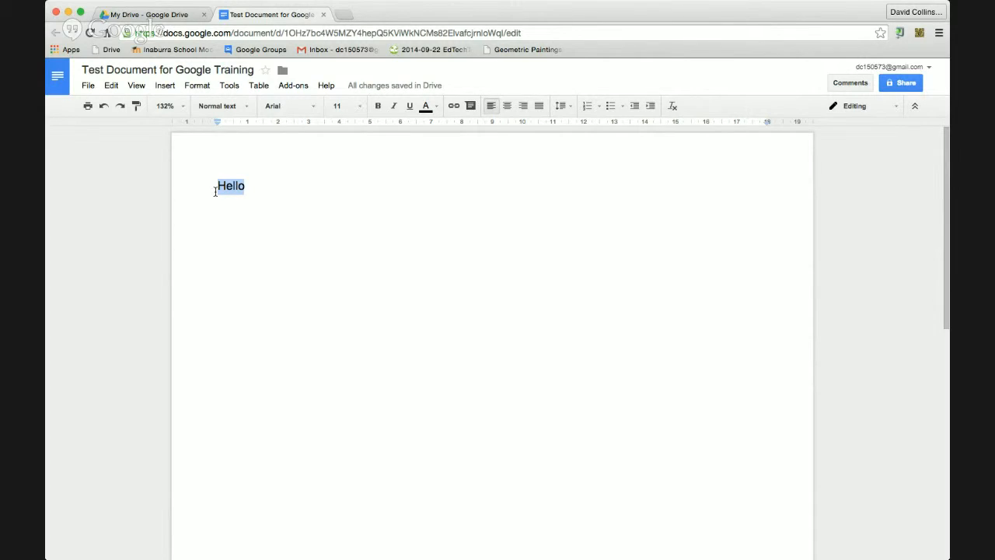
pyautogui.click(287, 184)
pyautogui.write('Hello')
pyautogui.write('Hello')
pyautogui.click(275, 185)
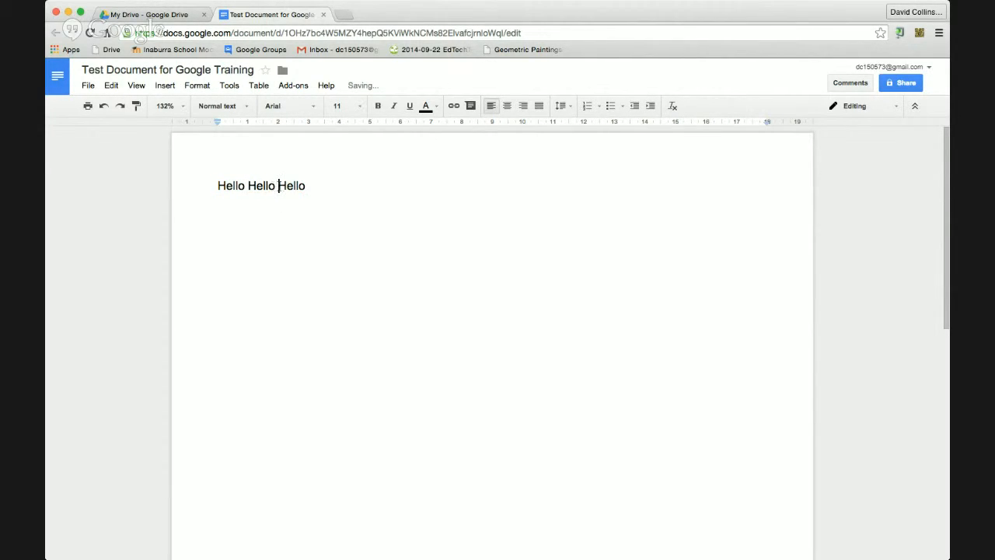
pyautogui.click(339, 185)
pyautogui.write('Hello')
# - Change the text colour of the first "Hello" to a medium green
pyautogui.moveTo(246, 185); pyautogui.dragTo(214, 186)
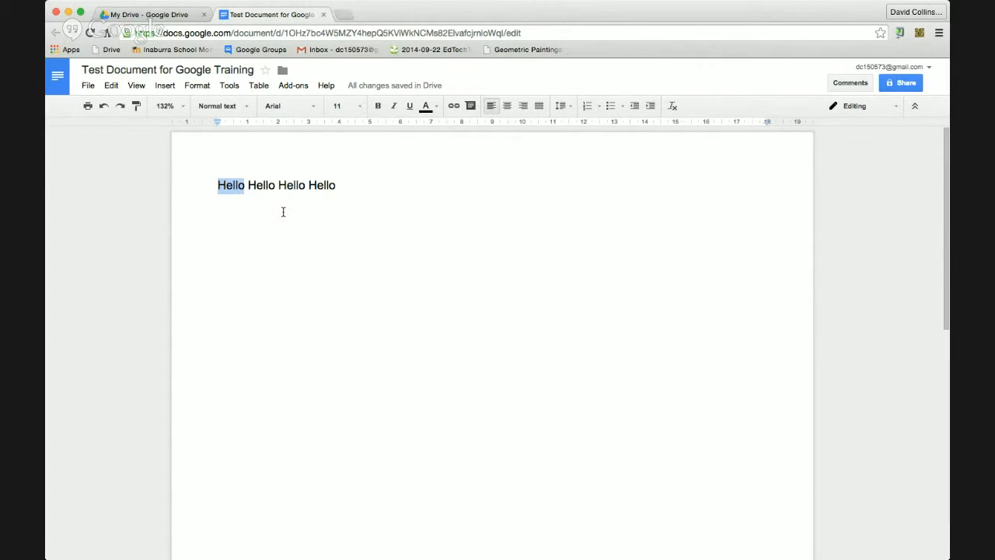
pyautogui.click(436, 110)
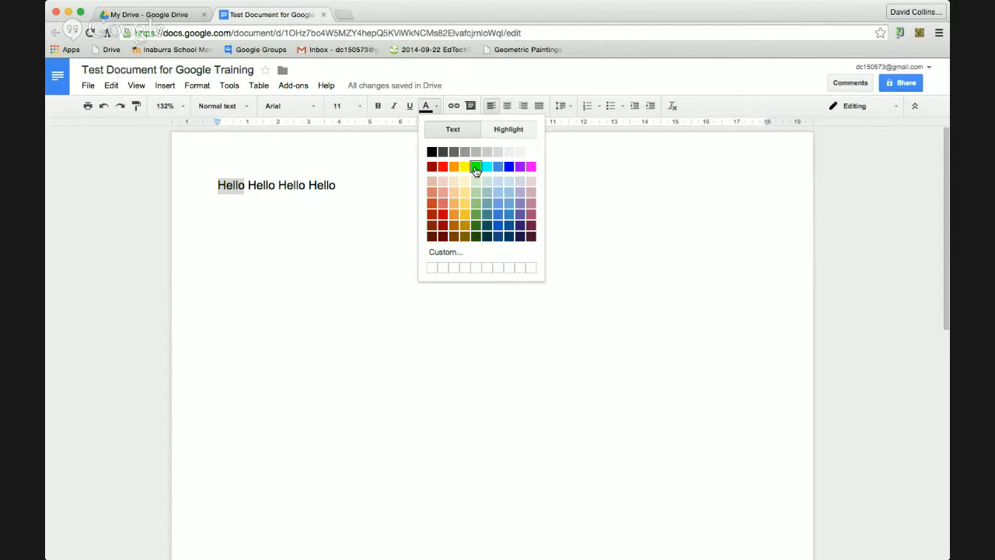
pyautogui.click(476, 214)
pyautogui.click(403, 220)
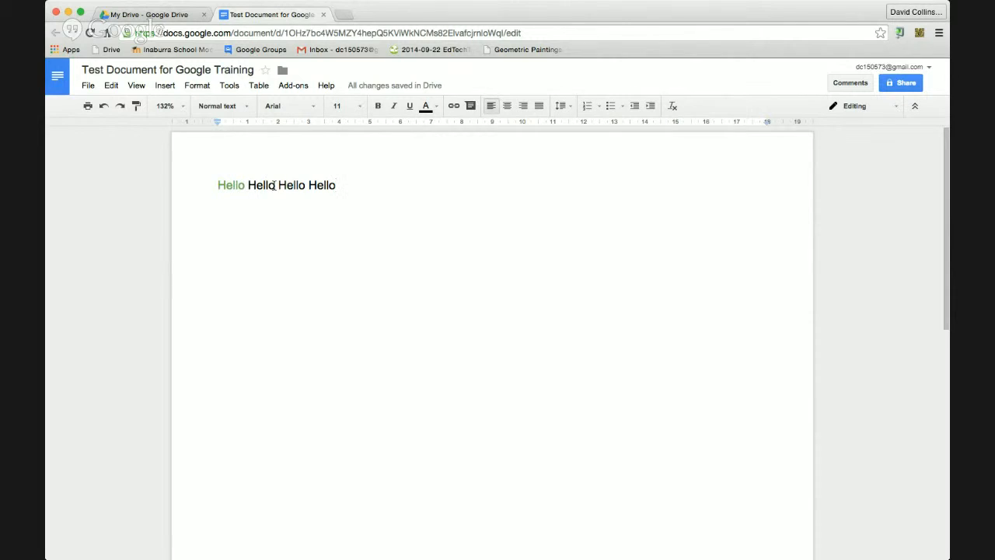
# - Undo the green text colour on the first "Hello" and redo it
pyautogui.click(117, 85)
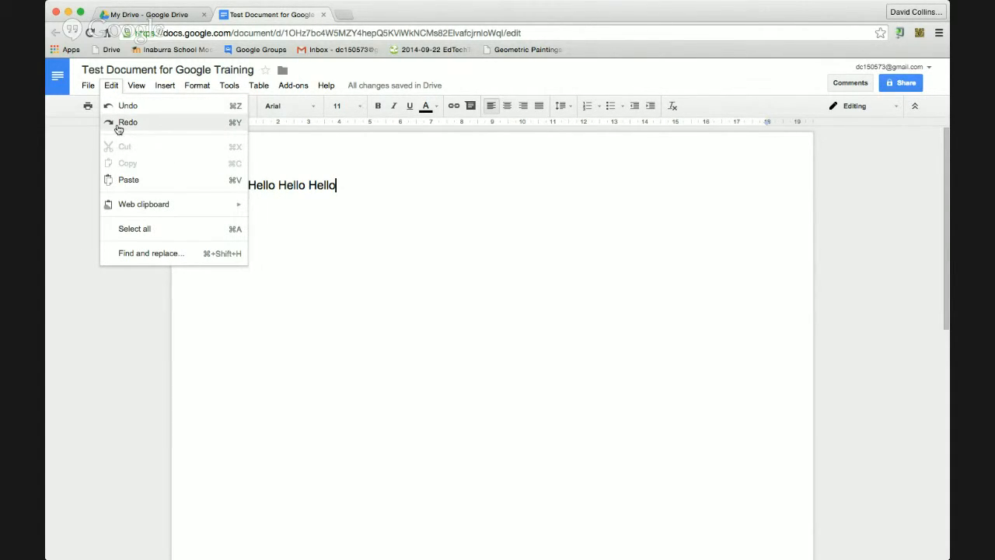
pyautogui.click(126, 109)
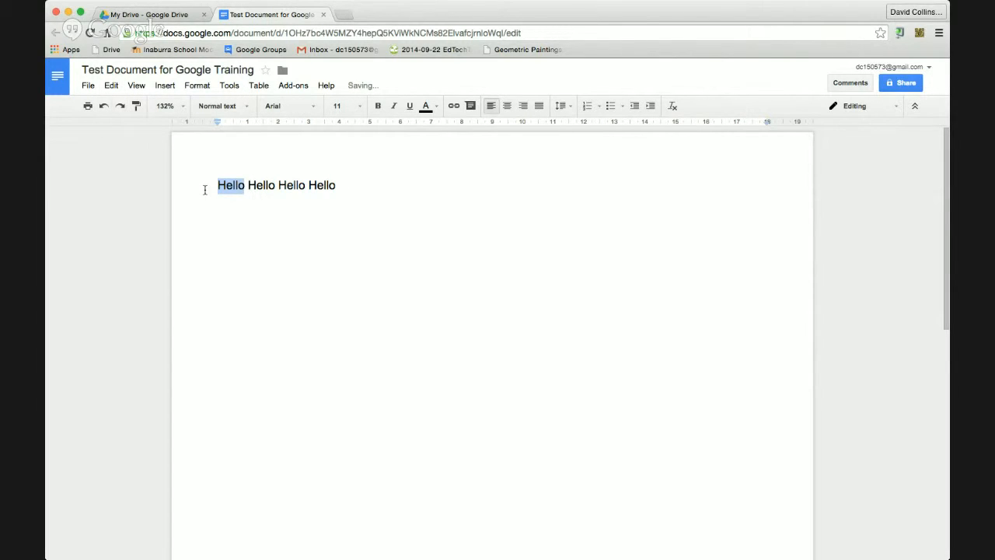
pyautogui.click(112, 85)
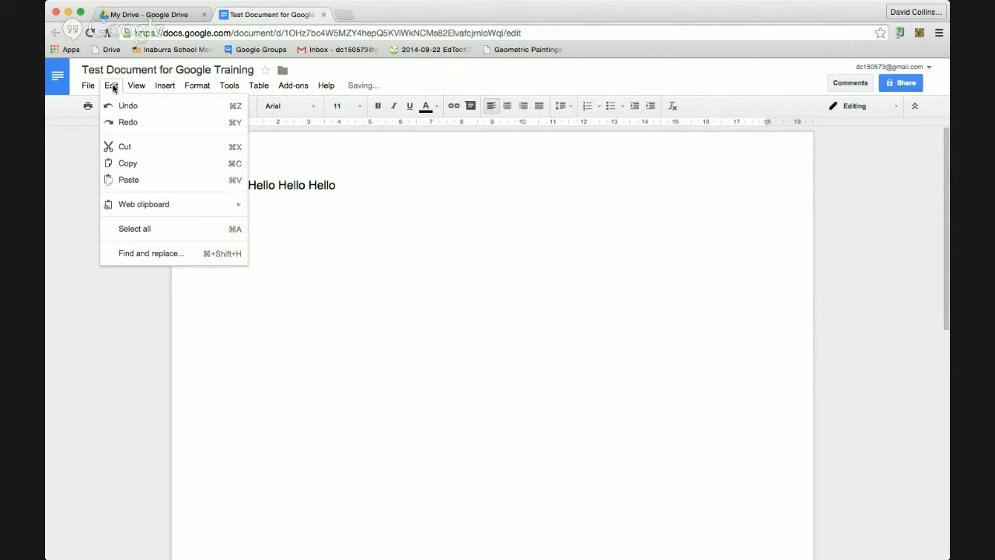
pyautogui.click(126, 122)
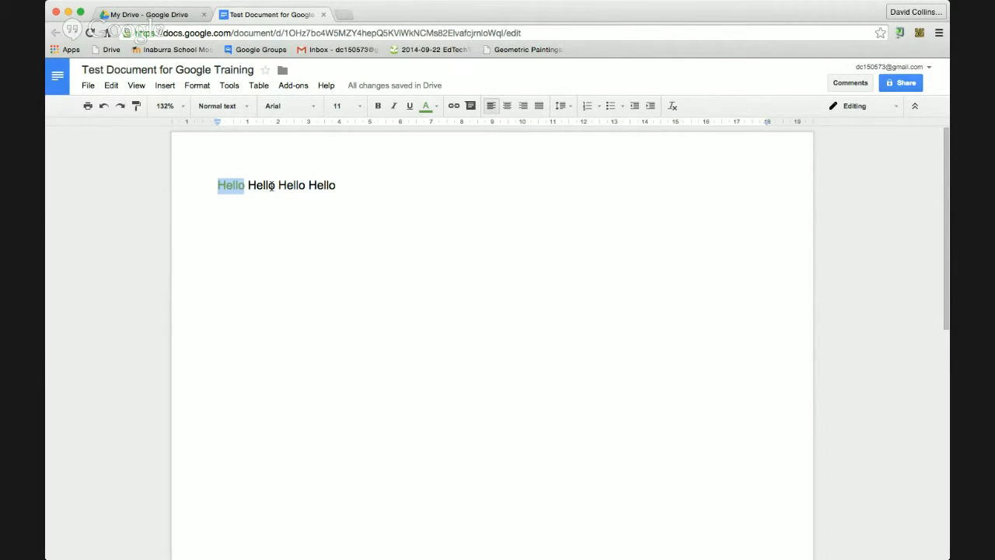
# - Apply the same medium green text colour to the second "Hello"
pyautogui.moveTo(272, 185); pyautogui.dragTo(248, 185)
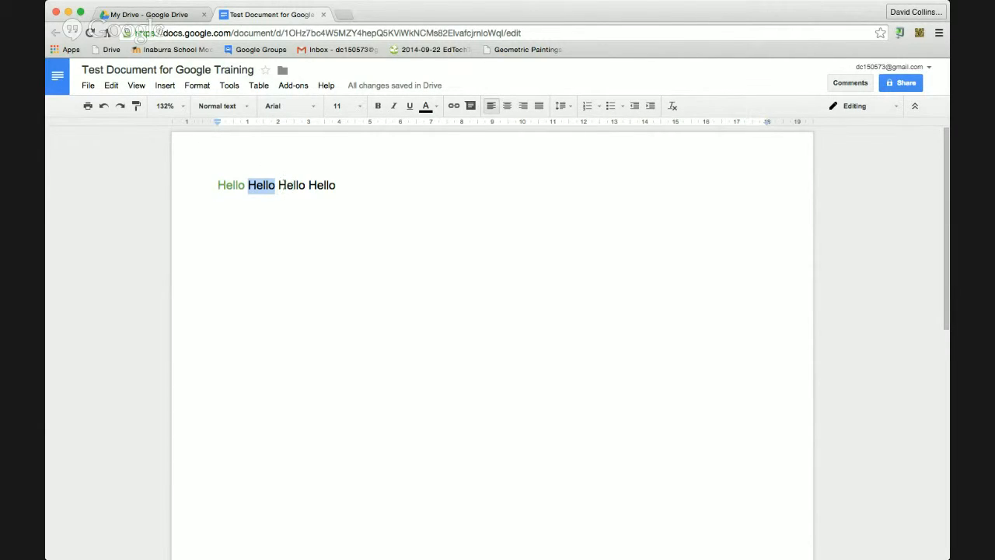
pyautogui.click(432, 110)
pyautogui.click(477, 214)
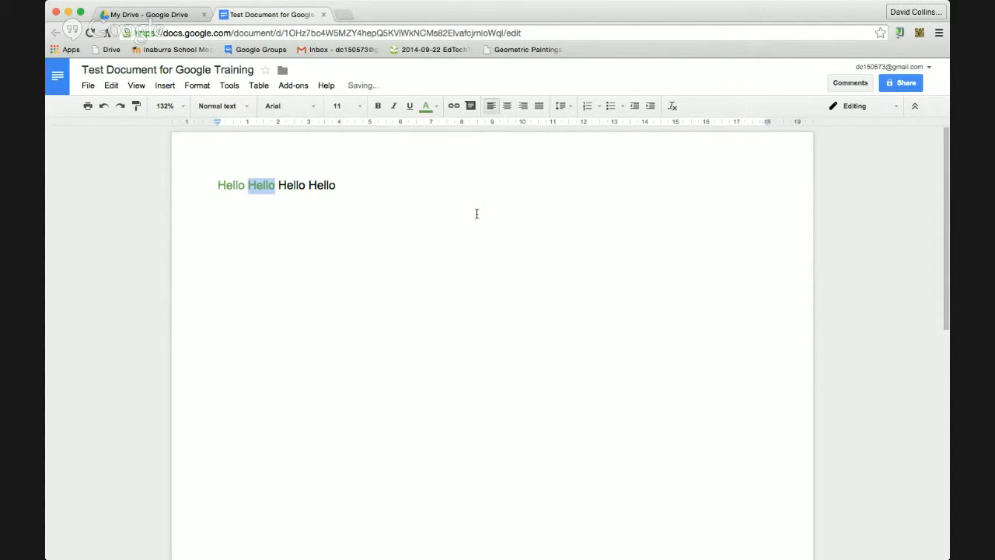
# - Use Redo to repeat the green text colour on the third and the fourth "Hello"
pyautogui.click(301, 185)
pyautogui.doubleClick(301, 185)
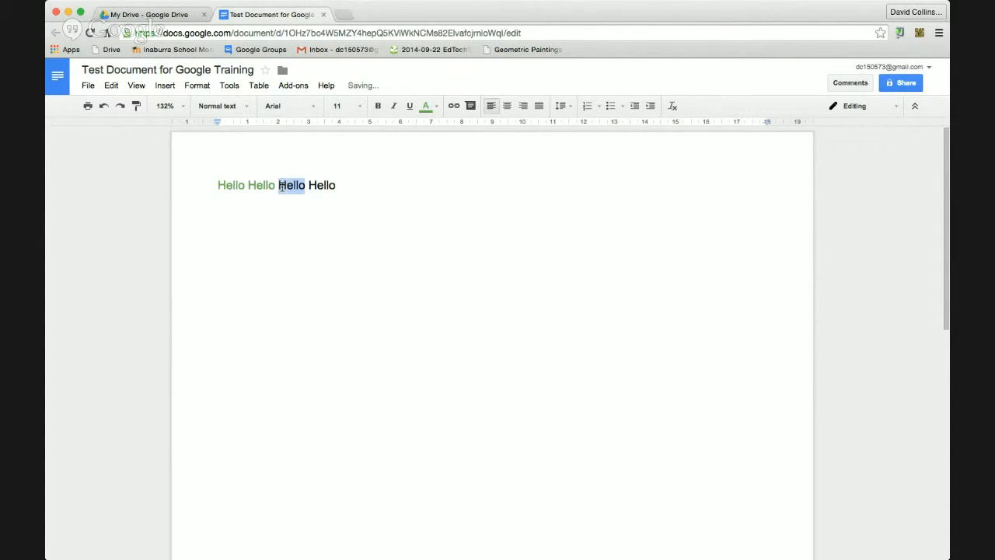
pyautogui.click(120, 88)
pyautogui.click(118, 123)
pyautogui.moveTo(335, 187); pyautogui.dragTo(308, 187)
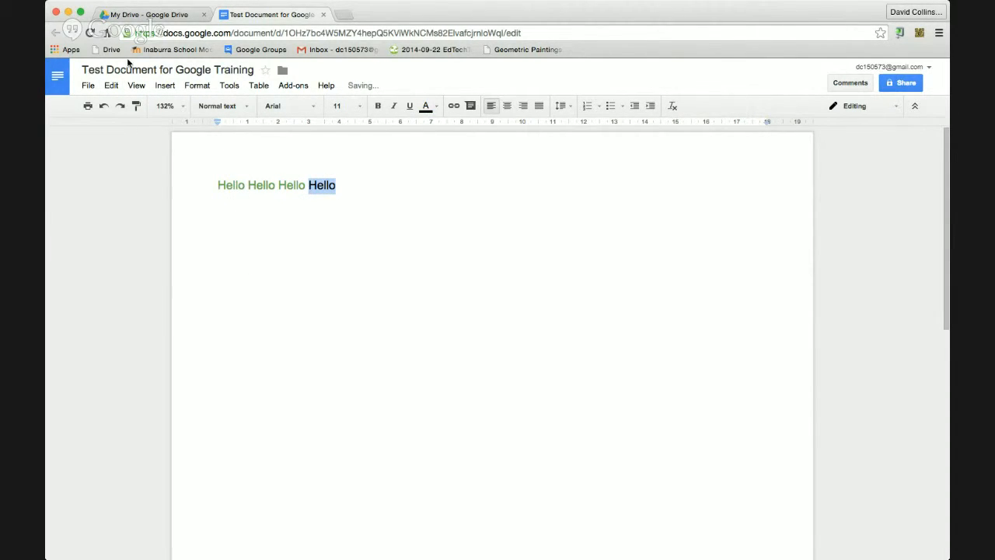
pyautogui.click(113, 85)
pyautogui.click(128, 122)
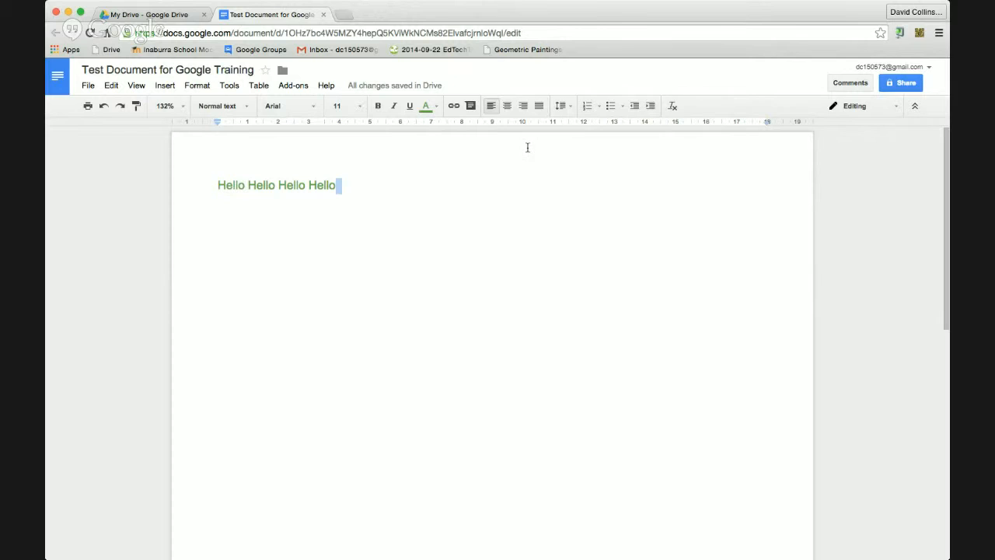
# - Insert line breaks between the words so that each of the four "Hello" words stands on its own line
pyautogui.click(111, 86)
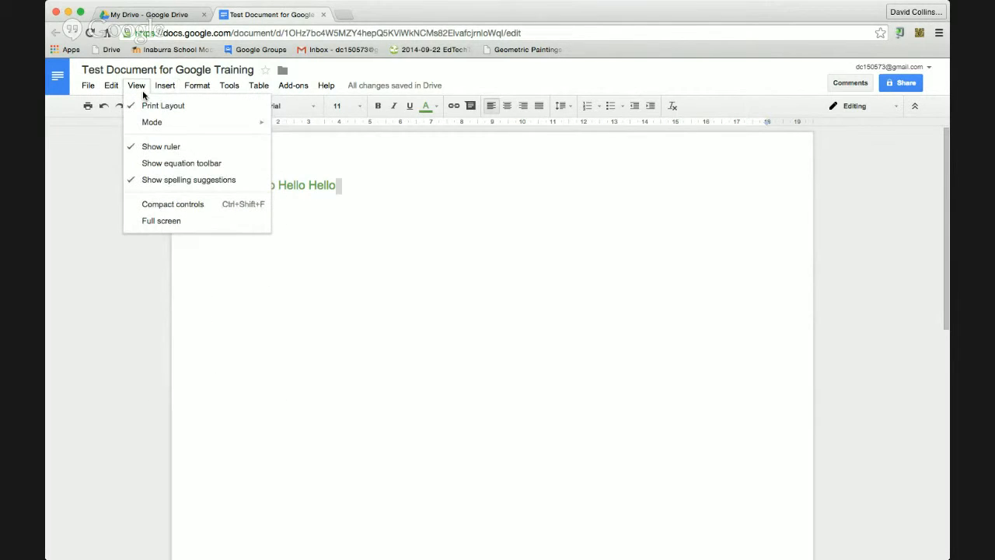
pyautogui.click(369, 202)
pyautogui.click(247, 185)
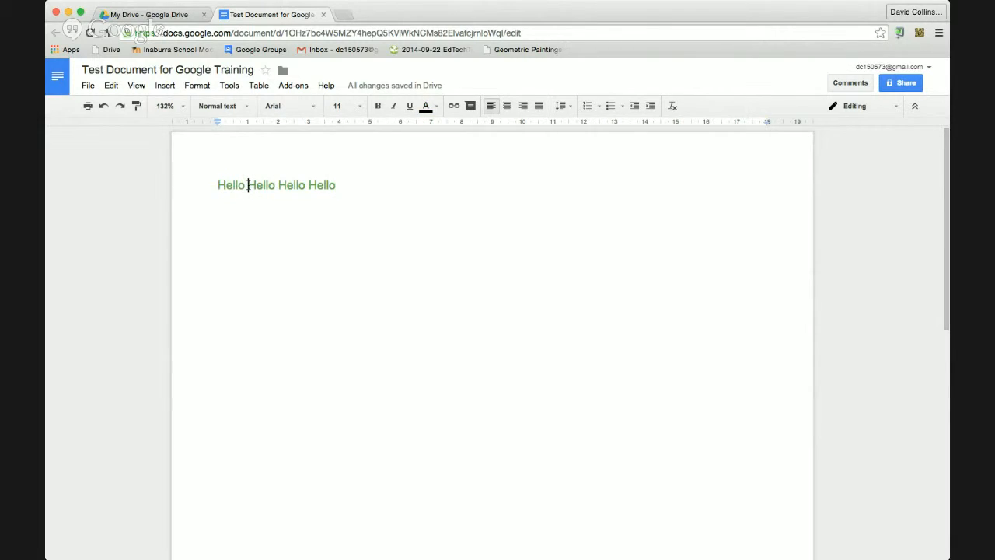
pyautogui.press('Return')
pyautogui.click(250, 203)
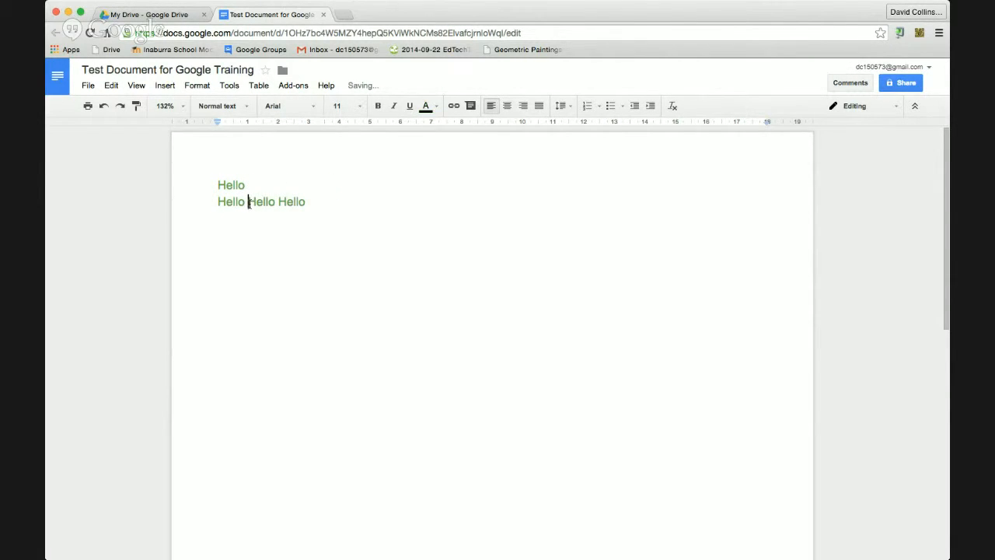
pyautogui.press('Return')
pyautogui.click(248, 217)
pyautogui.press('Return')
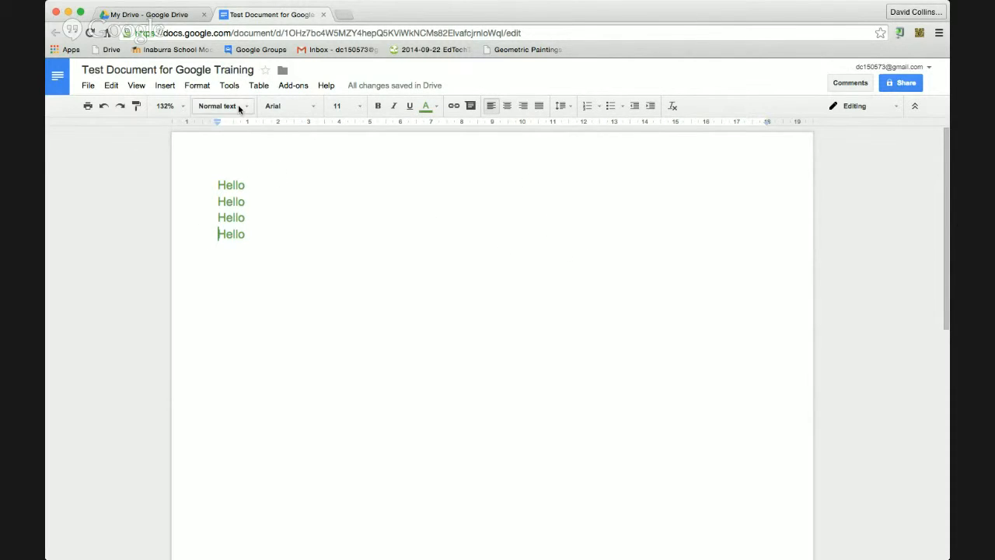
# - Look at the web clipboard options, select all of the document's text and clear the selection
pyautogui.click(112, 85)
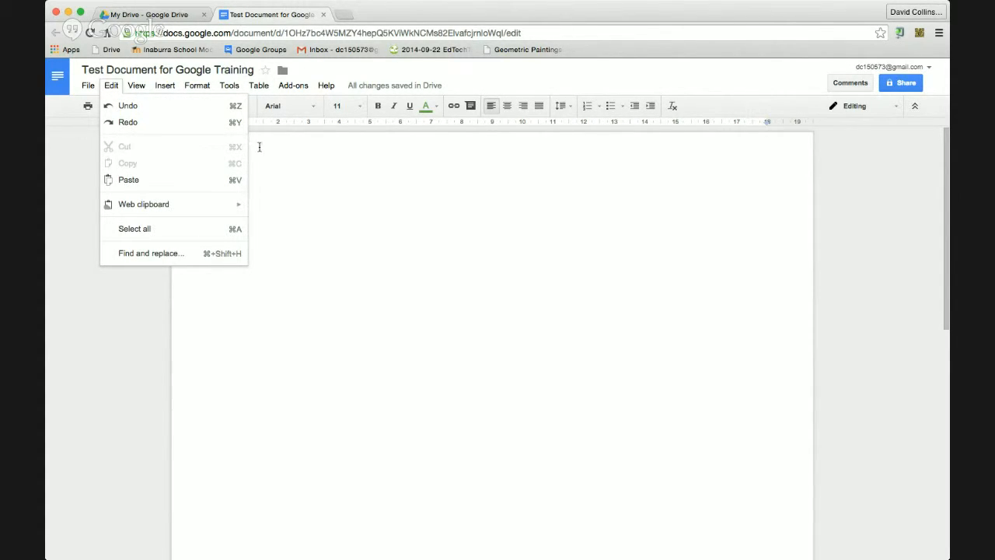
pyautogui.moveTo(195, 206)
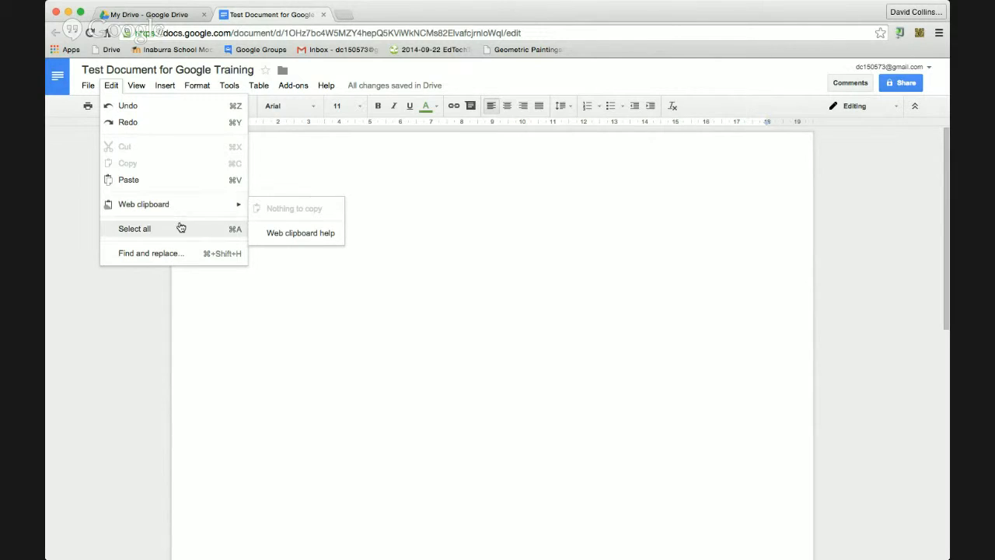
pyautogui.click(124, 230)
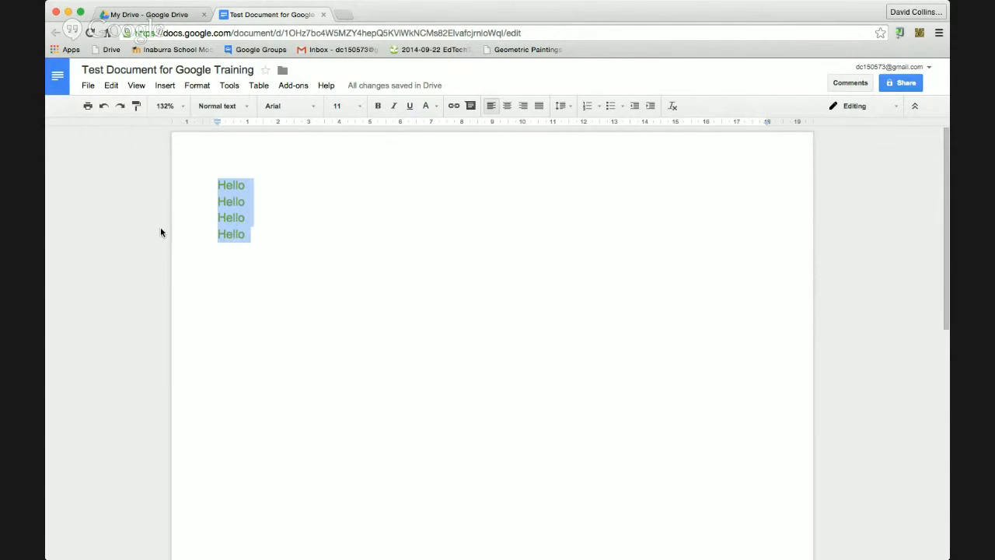
pyautogui.click(248, 201)
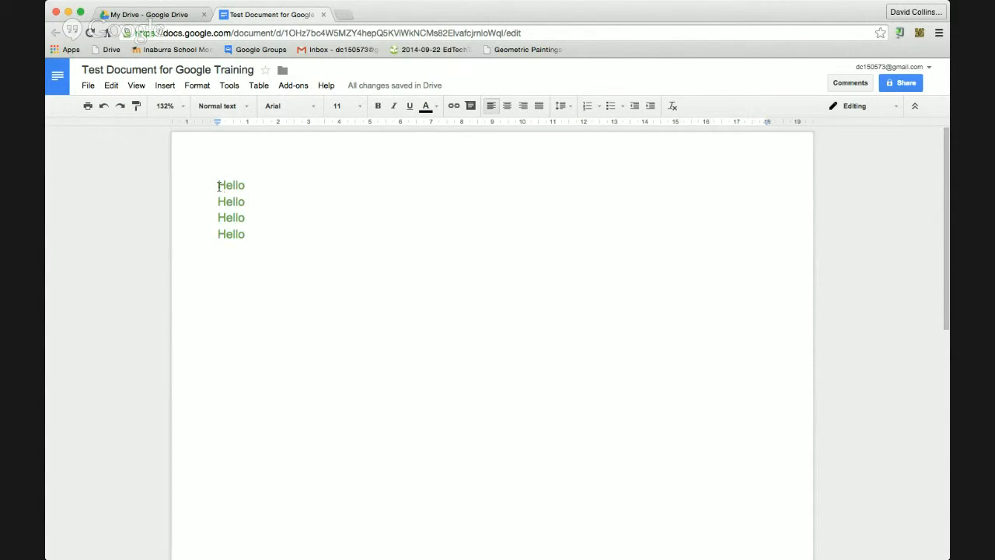
# - Change the font of all four "Hello" lines to Syncopate
pyautogui.moveTo(219, 187); pyautogui.dragTo(243, 244)
pyautogui.click(314, 106)
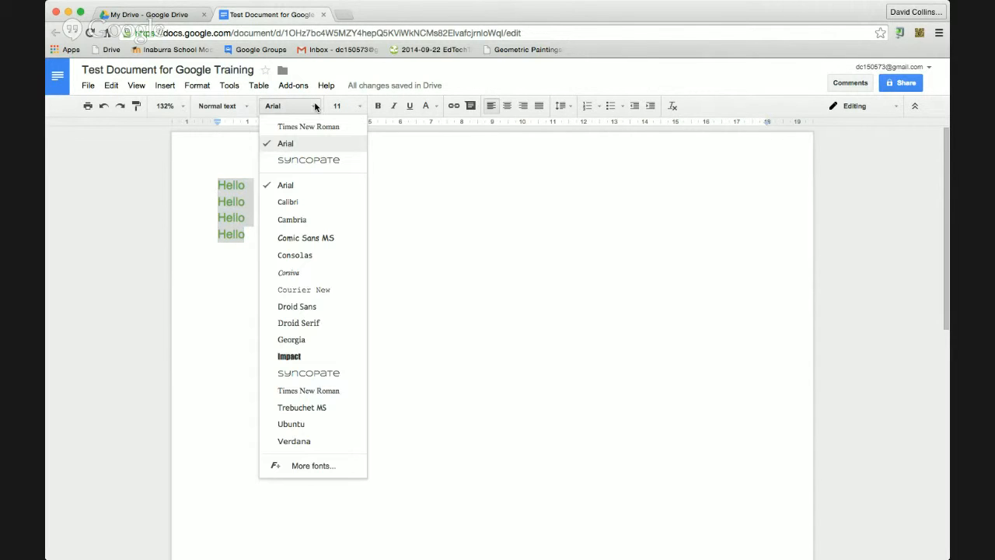
pyautogui.click(315, 161)
pyautogui.click(317, 219)
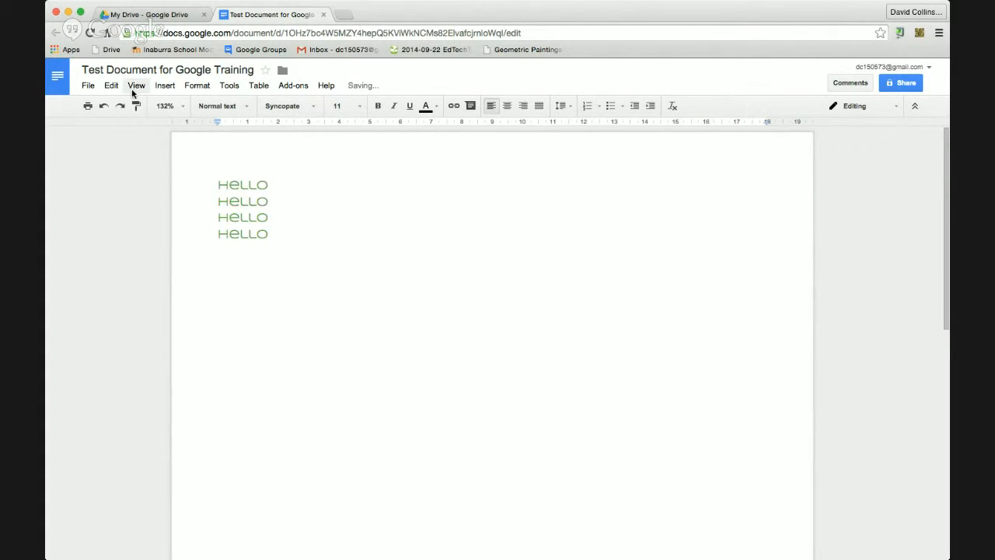
pyautogui.click(111, 86)
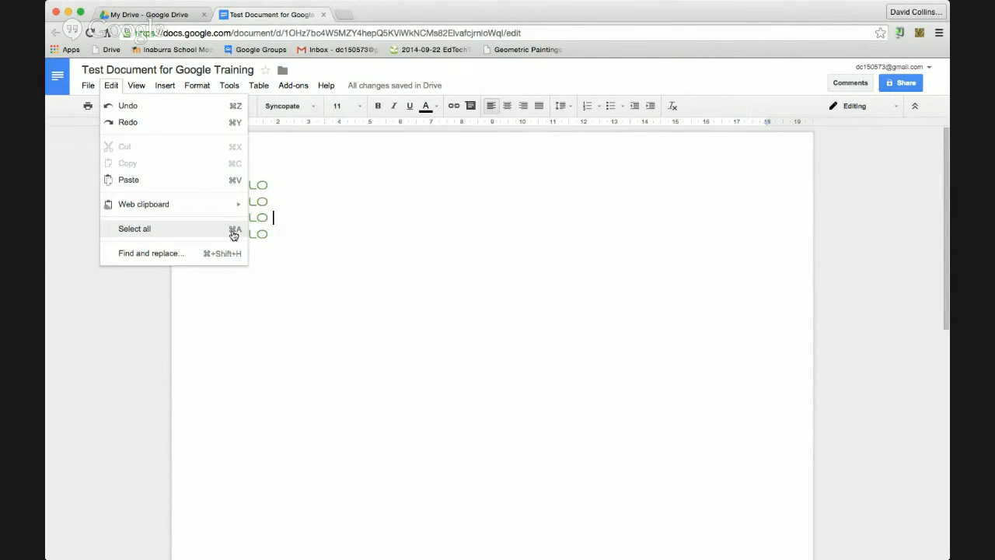
pyautogui.click(311, 255)
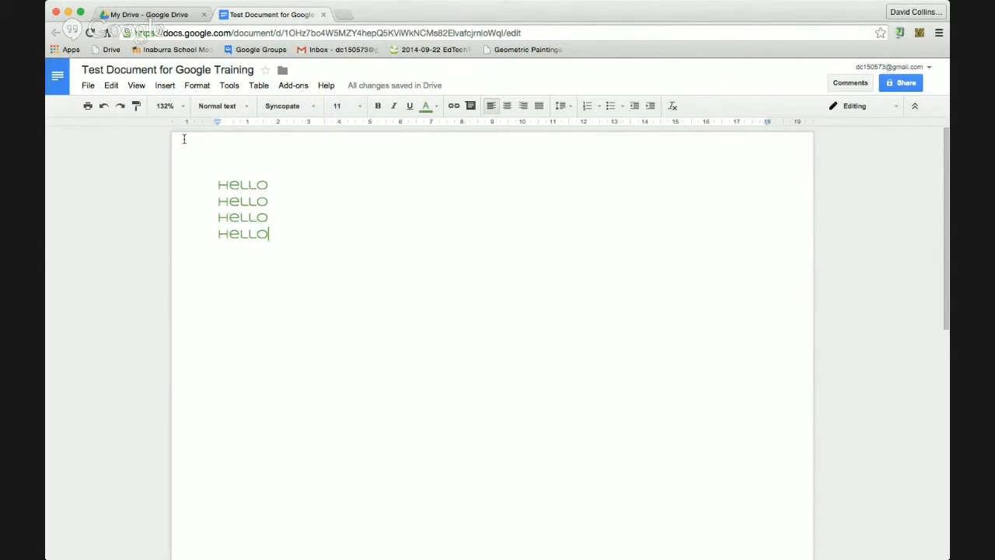
pyautogui.click(113, 87)
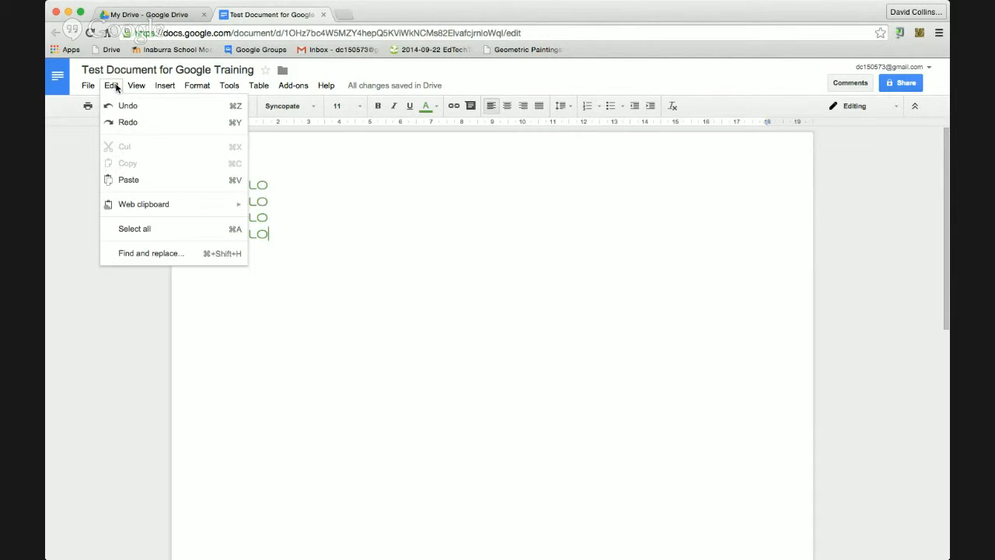
# - Insert a new line reading "Goodbye" beneath both the first and the second "Hello"
pyautogui.click(283, 179)
pyautogui.press('Return')
pyautogui.write('Go')
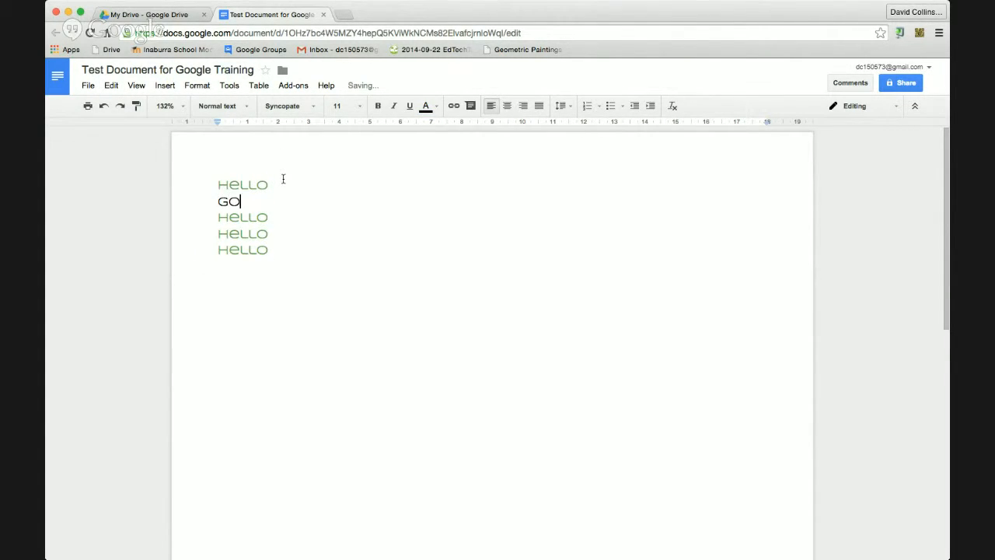
pyautogui.write('odbye')
pyautogui.press('Down')
pyautogui.press('Return')
pyautogui.write('Goodbye')
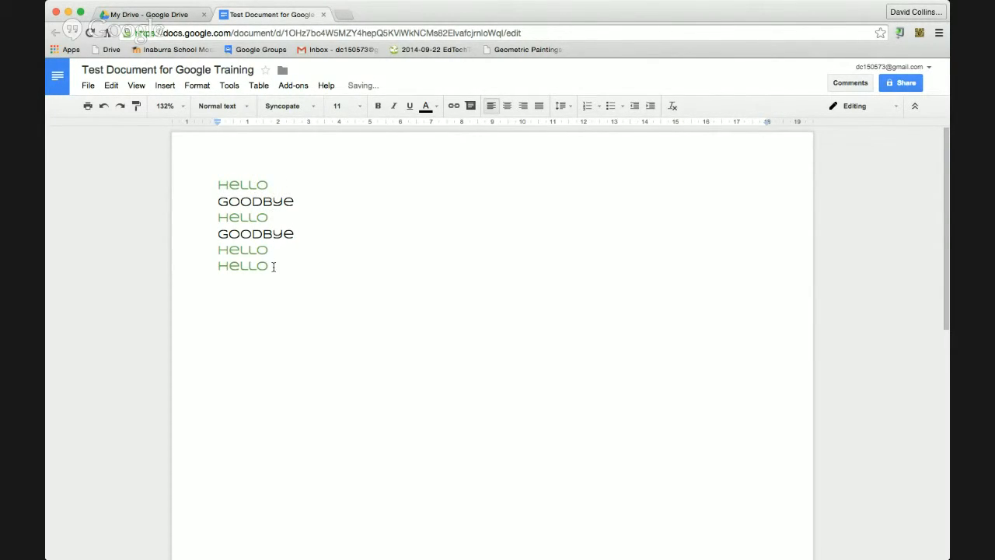
# - Replace the last "Hello" in the document with "Goodbye"
pyautogui.moveTo(273, 267); pyautogui.dragTo(209, 266)
pyautogui.write('Goodbey')
pyautogui.press('BackSpace')
pyautogui.press('BackSpace')
pyautogui.write('ye')
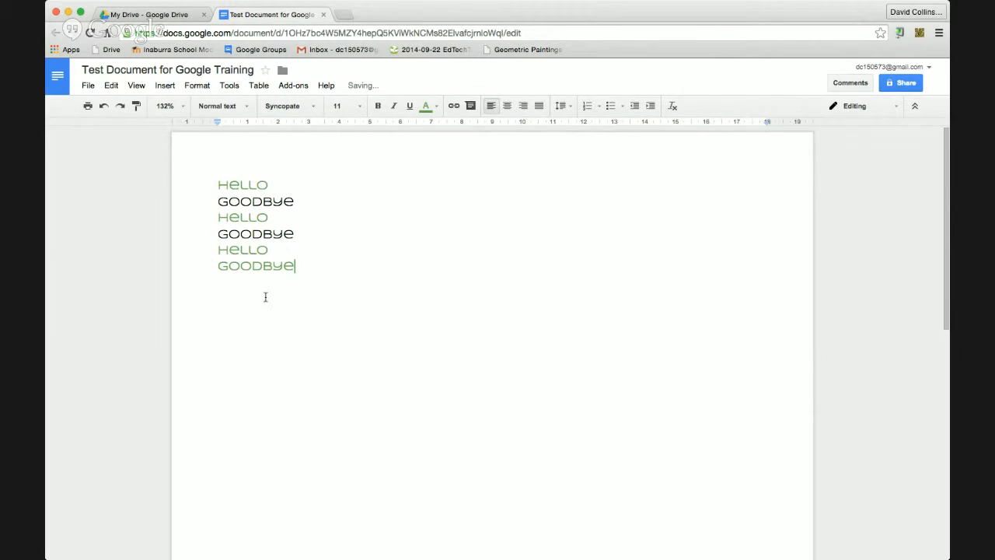
pyautogui.click(273, 248)
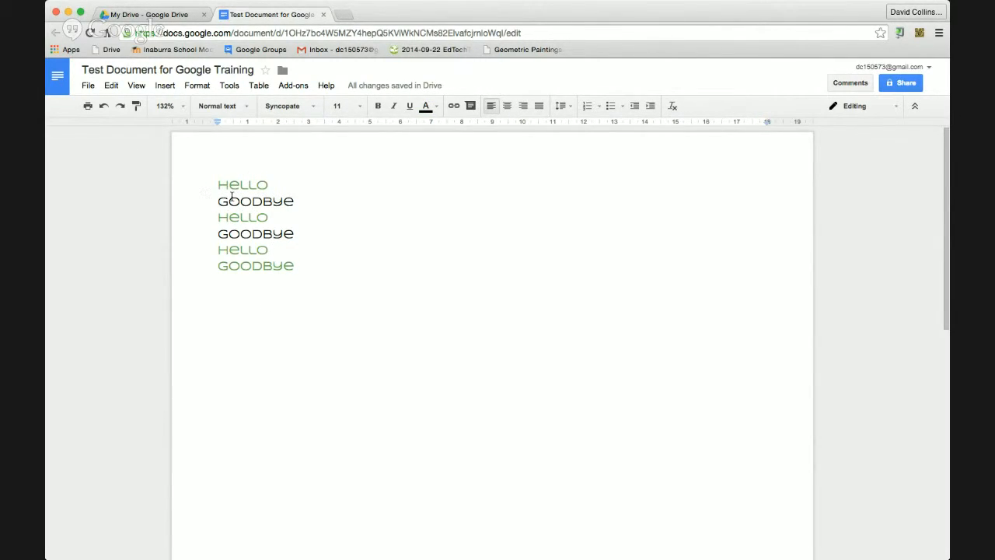
pyautogui.click(295, 200)
pyautogui.moveTo(296, 201); pyautogui.dragTo(238, 203)
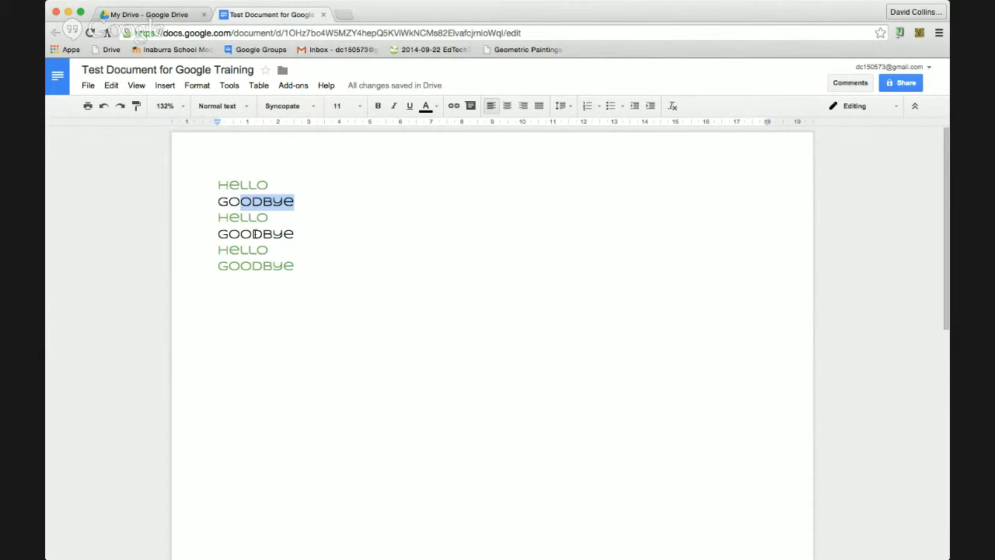
pyautogui.moveTo(297, 265); pyautogui.dragTo(216, 265)
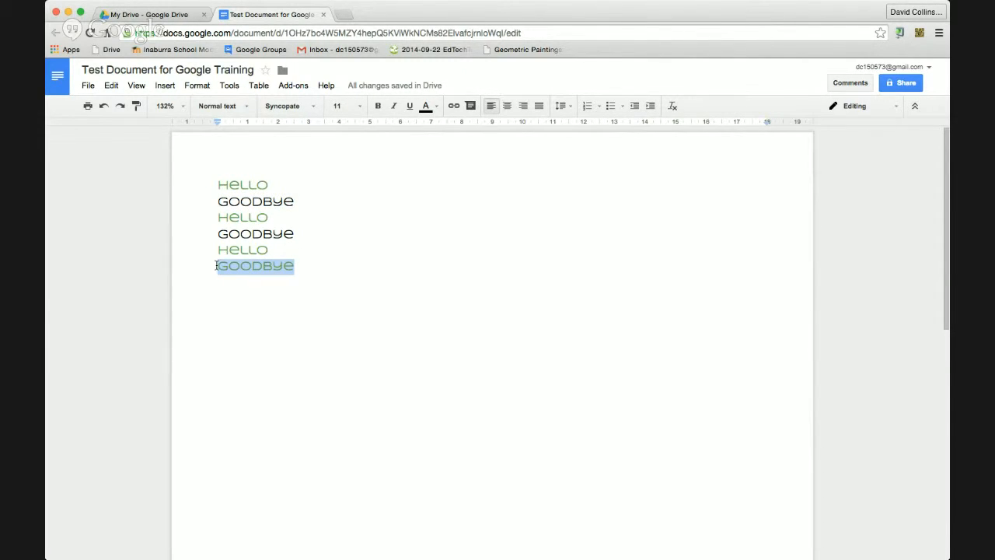
pyautogui.click(262, 249)
pyautogui.click(265, 250)
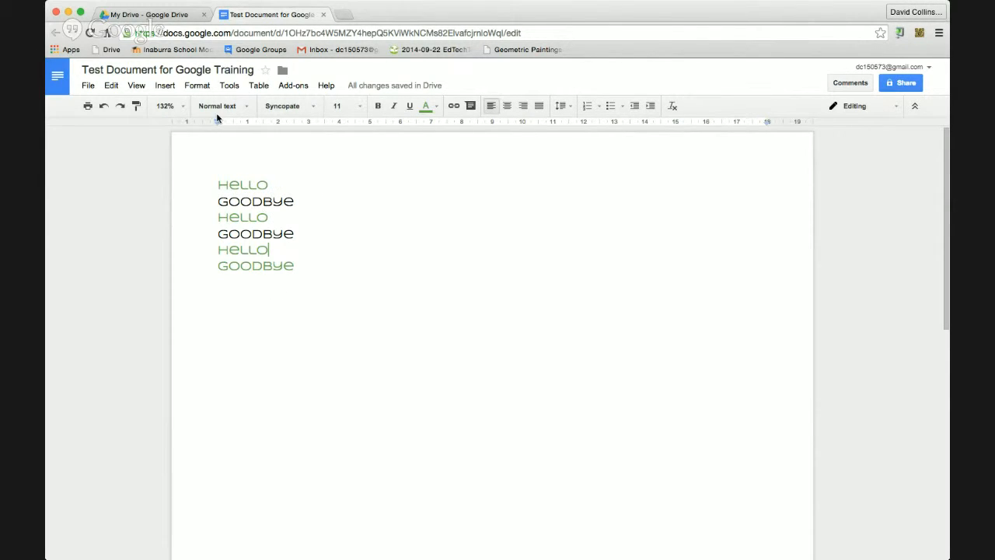
# - Change the text colour of the last "Goodbye" to black and clear the selection
pyautogui.moveTo(296, 266); pyautogui.dragTo(203, 267)
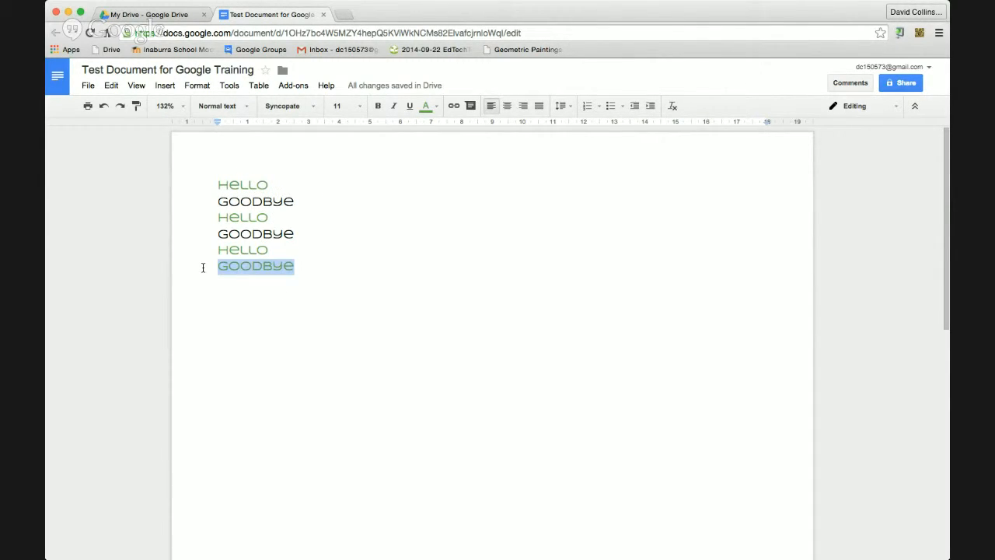
pyautogui.click(436, 104)
pyautogui.click(433, 151)
pyautogui.click(374, 216)
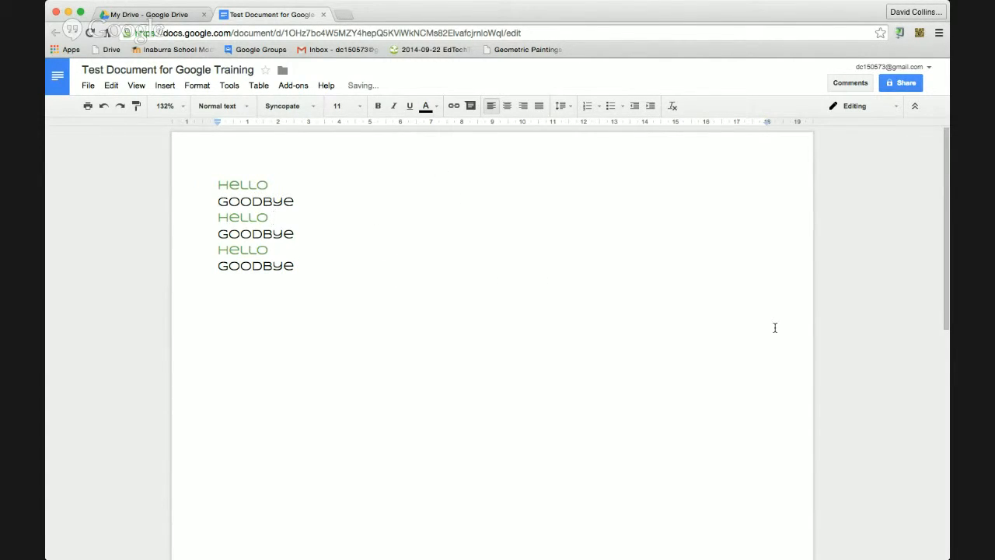
# - Search for "Hello" with Find and replace, then close the dialog without replacing anything
pyautogui.click(120, 90)
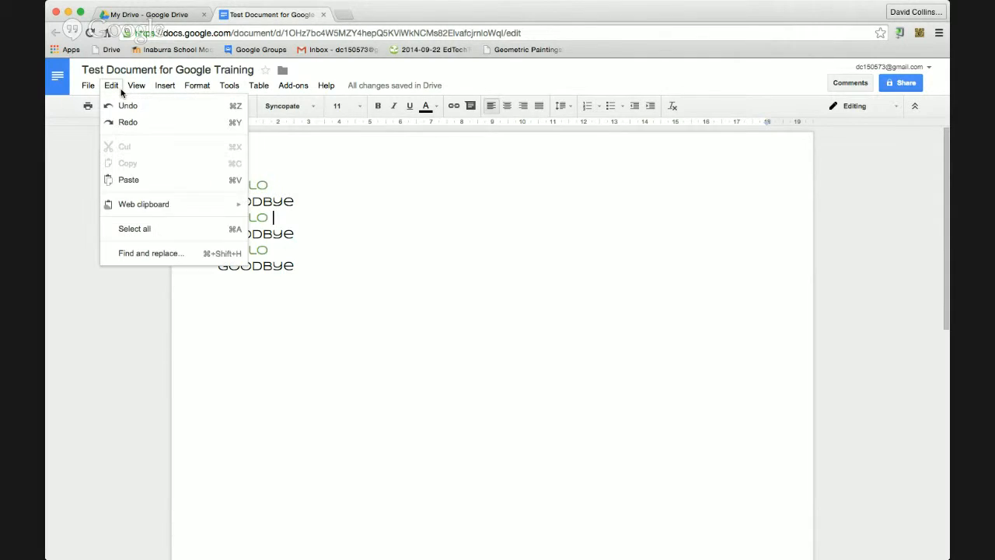
pyautogui.click(148, 259)
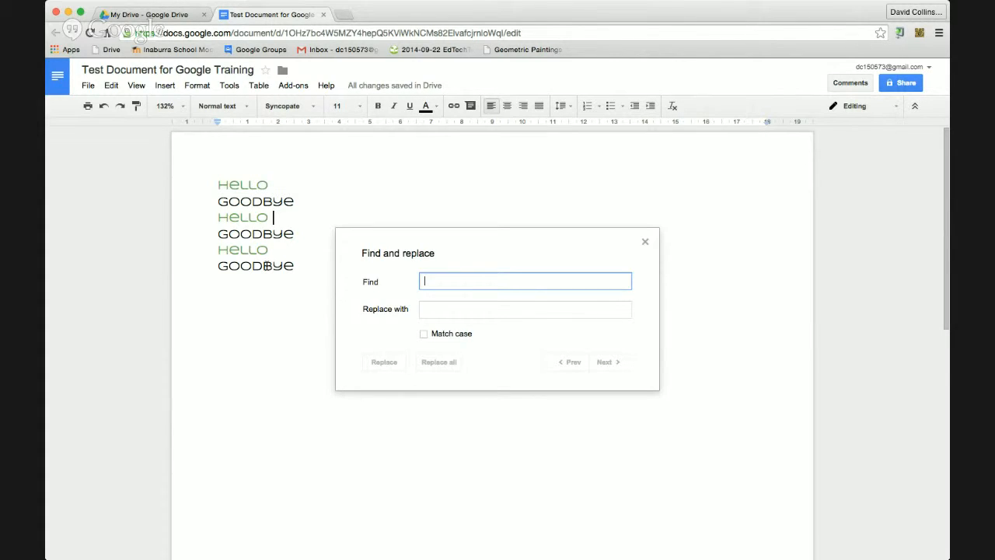
pyautogui.write('COLD')
pyautogui.press('BackSpace')
pyautogui.press('BackSpace')
pyautogui.press('BackSpace')
pyautogui.press('BackSpace')
pyautogui.write('G')
pyautogui.press('BackSpace')
pyautogui.write('He')
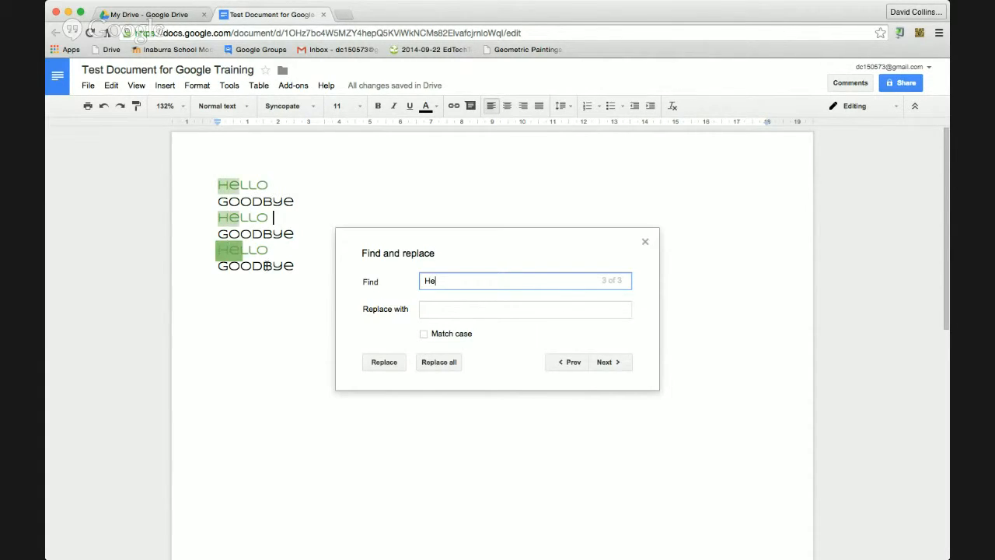
pyautogui.write('llo')
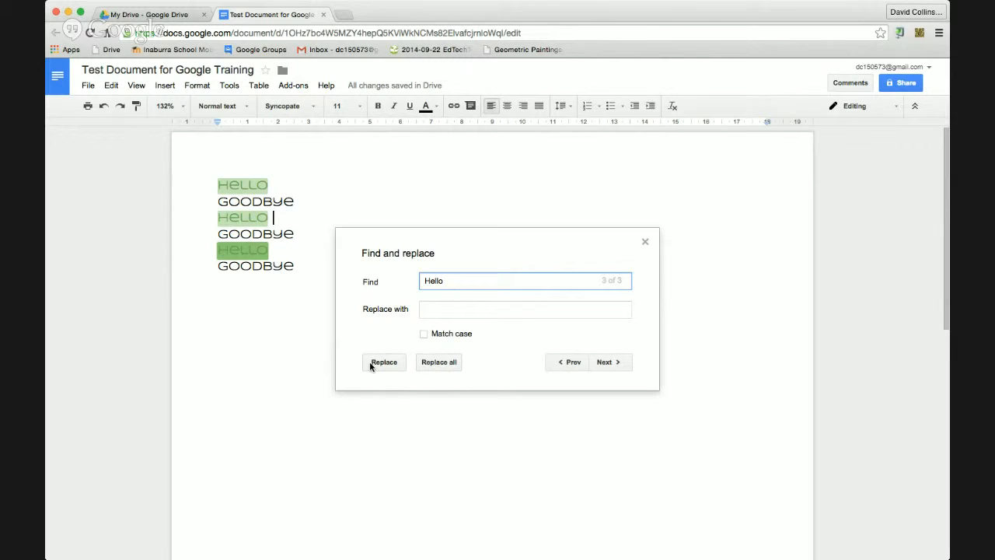
pyautogui.click(646, 242)
pyautogui.click(454, 250)
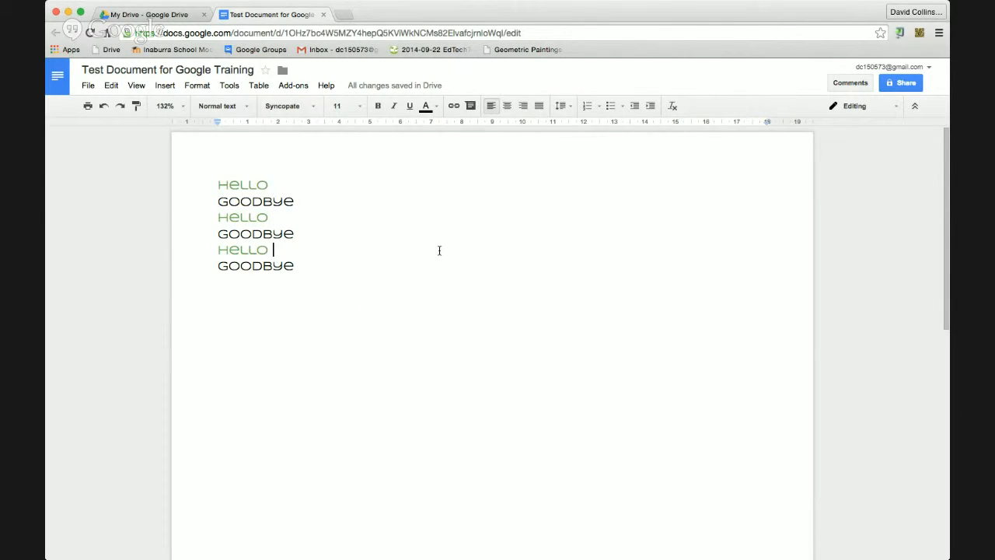
# - Search the document for "Hell" with the quick find, step forward and back through the matches, and close it
pyautogui.press('super+f')
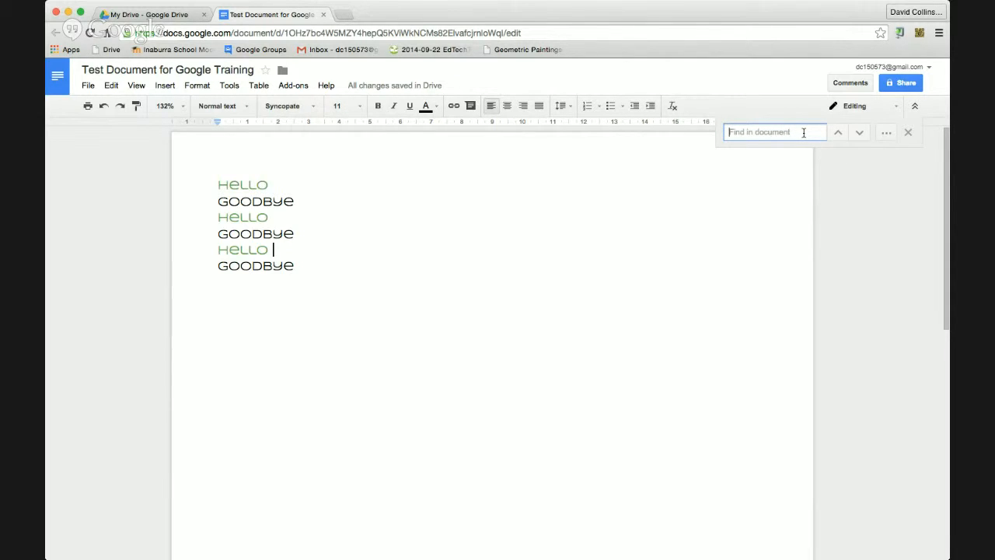
pyautogui.write('Hwello')
pyautogui.press('BackSpace')
pyautogui.write('ek')
pyautogui.press('BackSpace')
pyautogui.write('ll')
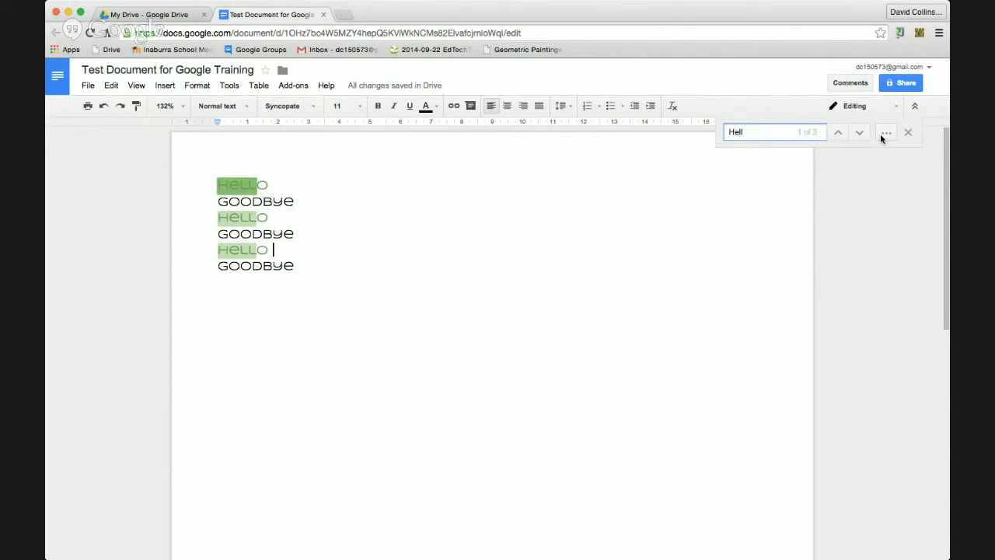
pyautogui.click(857, 132)
pyautogui.click(857, 132)
pyautogui.click(839, 133)
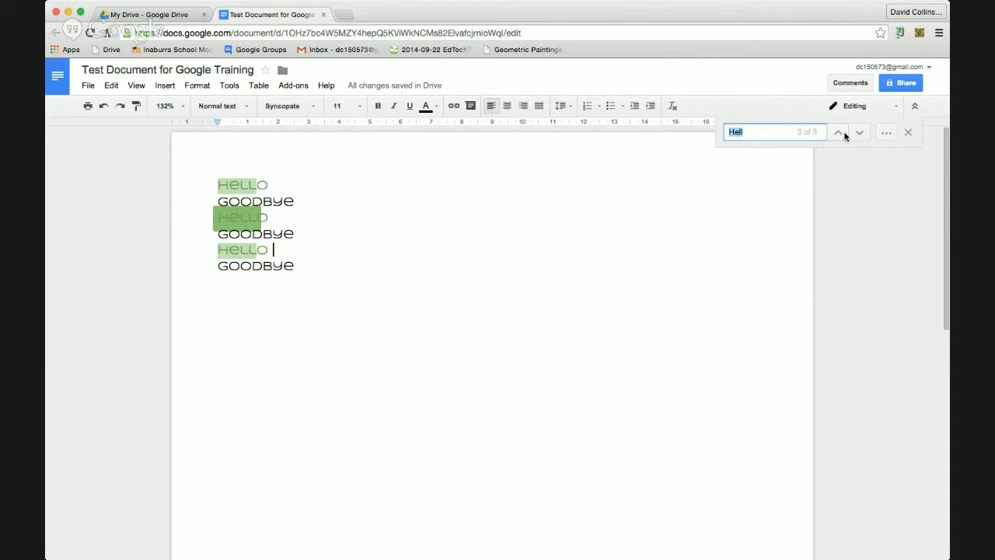
pyautogui.click(843, 134)
pyautogui.click(908, 132)
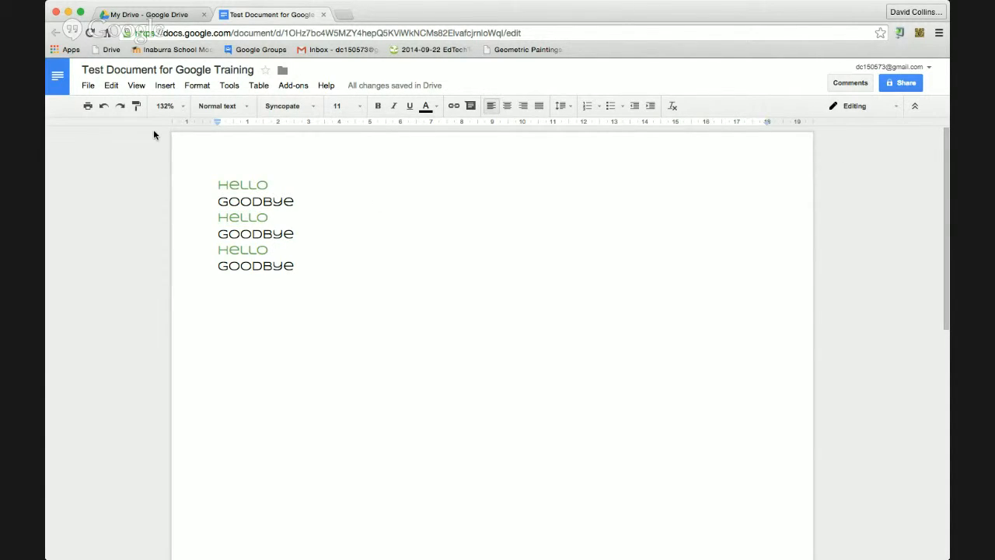
# - Use Find and replace to change the first "Hello" to "Hi", replace all the remaining ones, and close the dialog
pyautogui.click(113, 85)
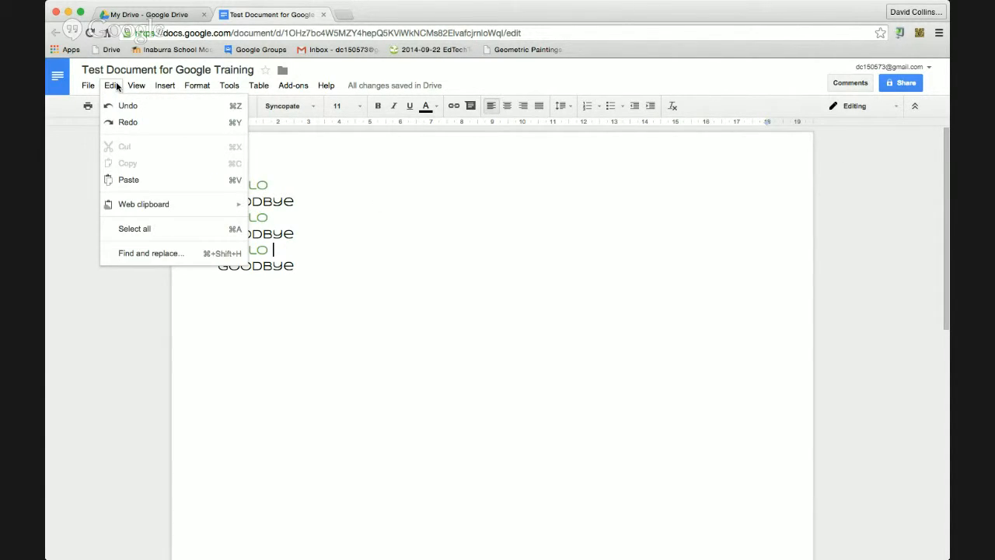
pyautogui.click(154, 254)
pyautogui.click(457, 308)
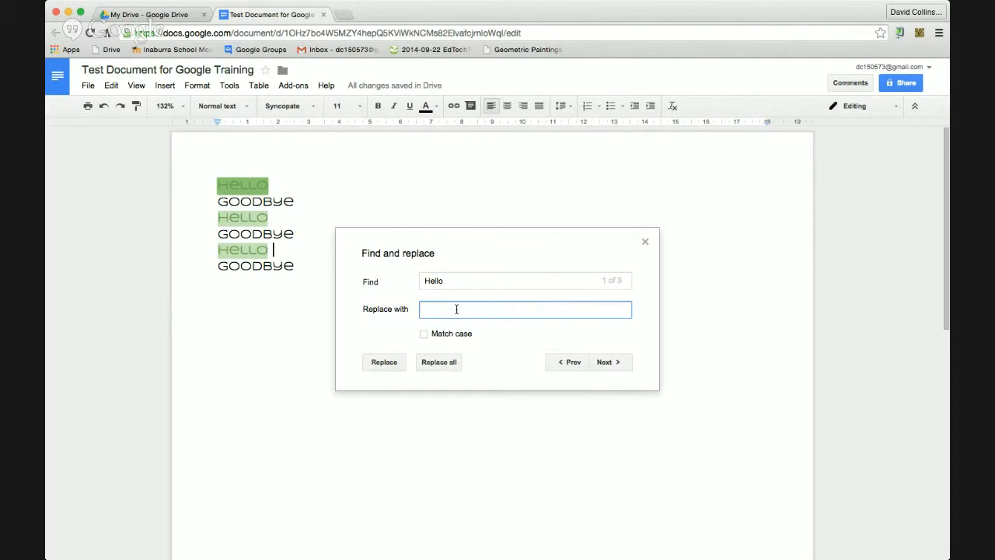
pyautogui.write('Hi')
pyautogui.click(395, 363)
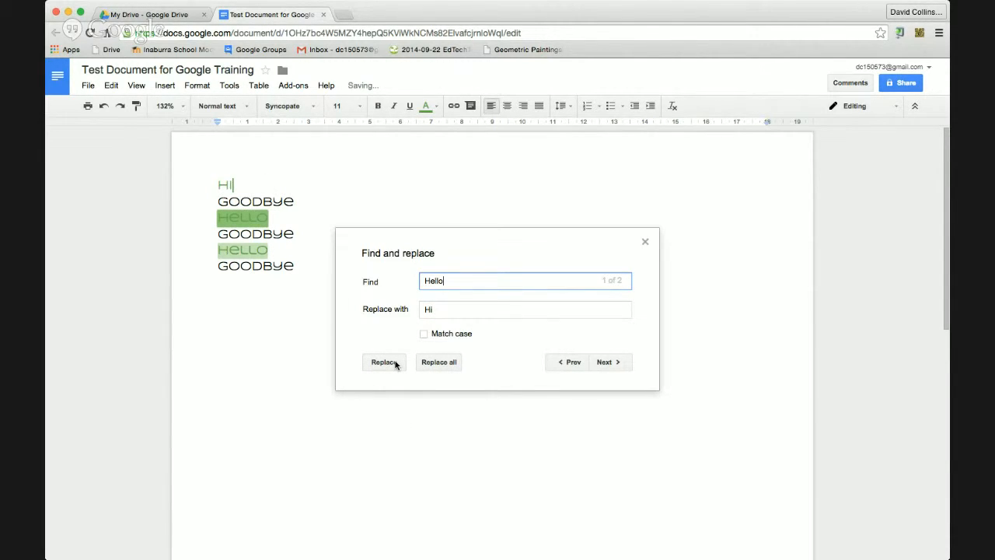
pyautogui.click(453, 363)
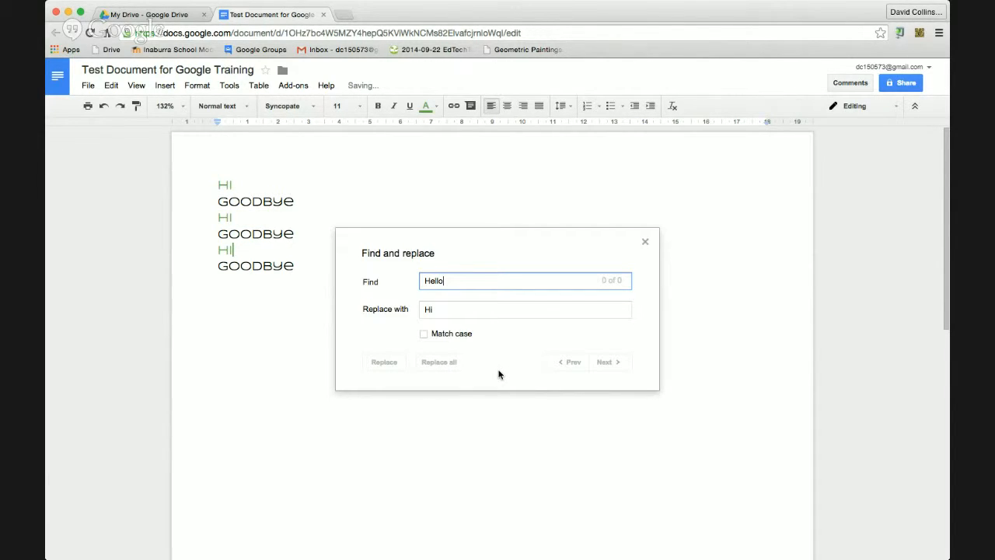
pyautogui.click(645, 242)
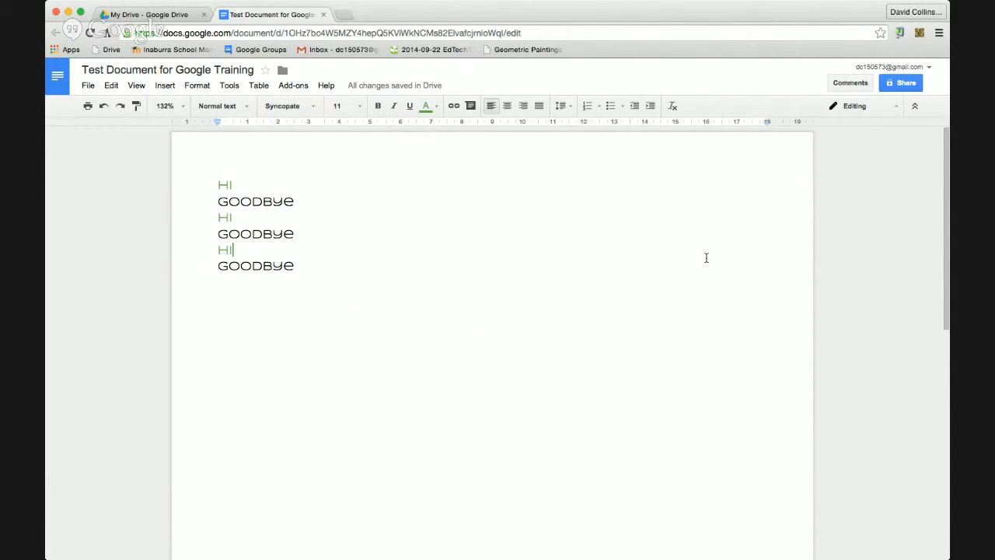
# - Switch the document from Editing to Suggesting mode
pyautogui.scroll(-1, 389, 279)
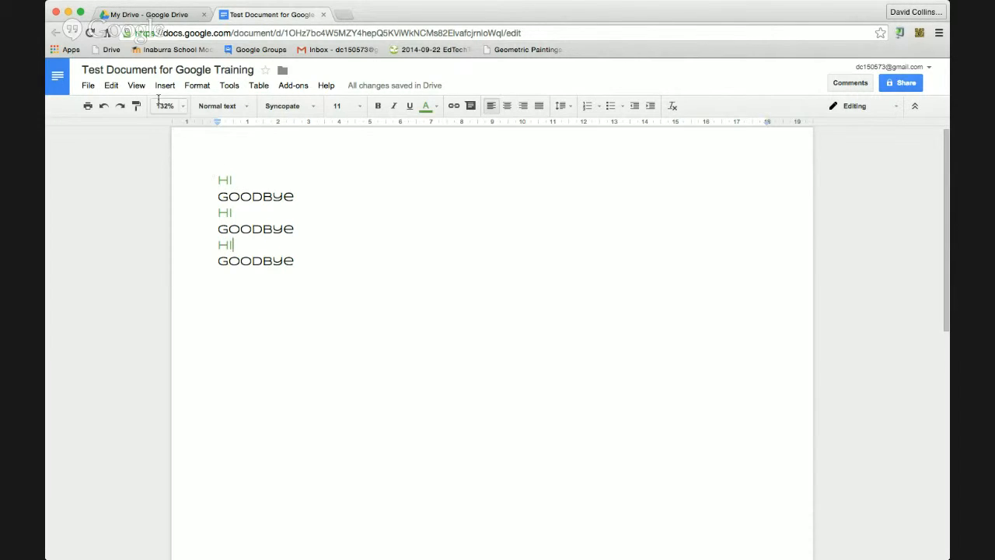
pyautogui.click(111, 86)
pyautogui.moveTo(140, 84)
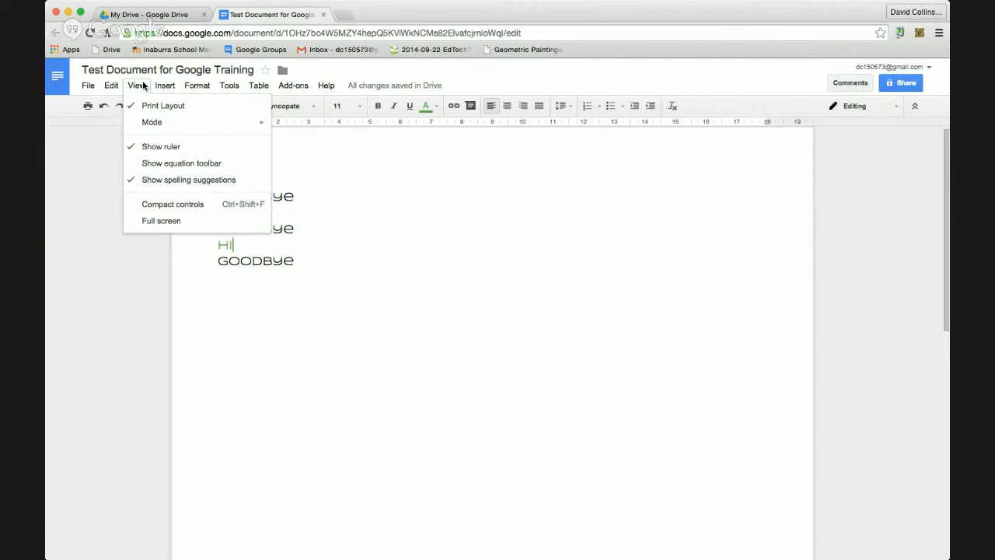
pyautogui.moveTo(150, 122)
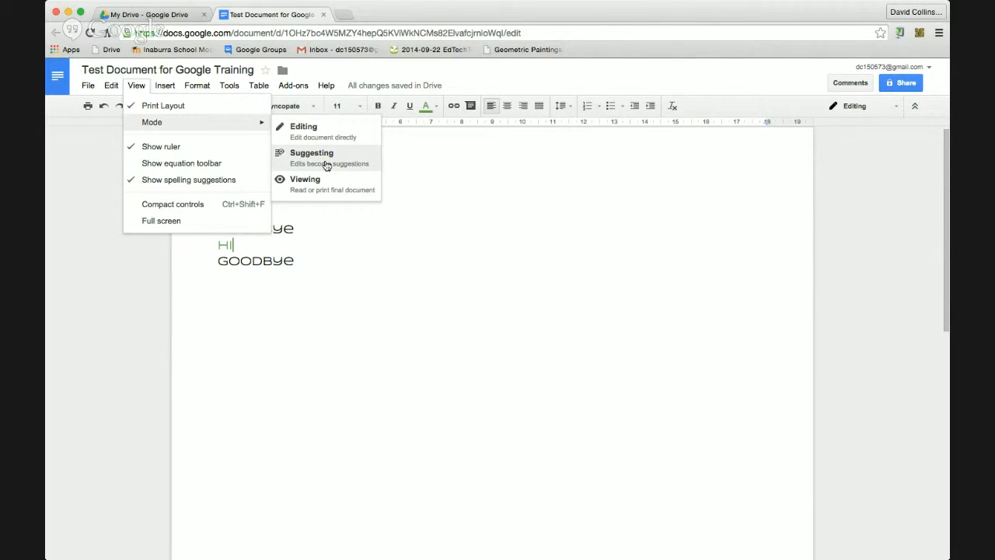
pyautogui.click(330, 161)
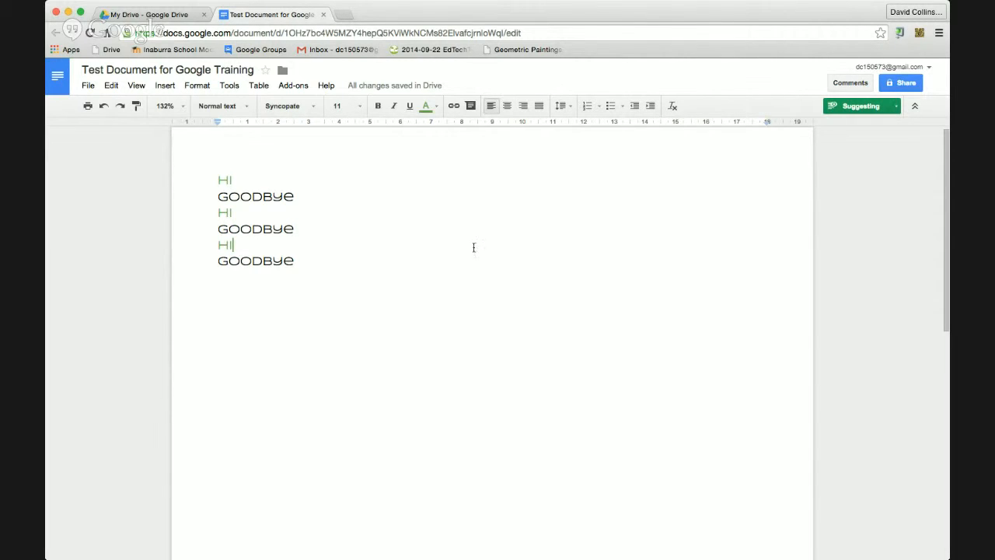
# - Suggest adding "- More details" after the second "Goodbye"
pyautogui.click(304, 233)
pyautogui.write('- More')
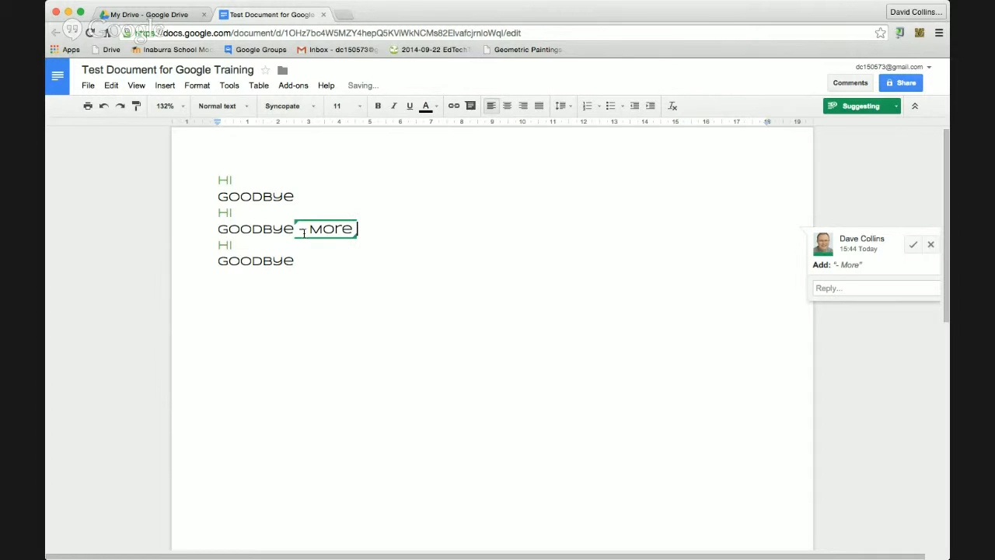
pyautogui.write(' details')
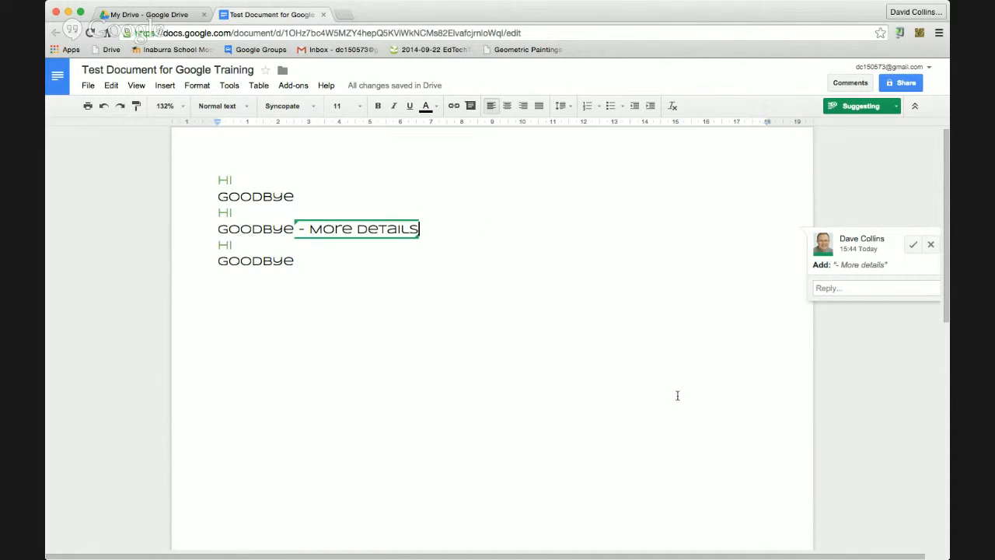
# - Select the suggested text "- More details" and reject the suggestion
pyautogui.click(436, 277)
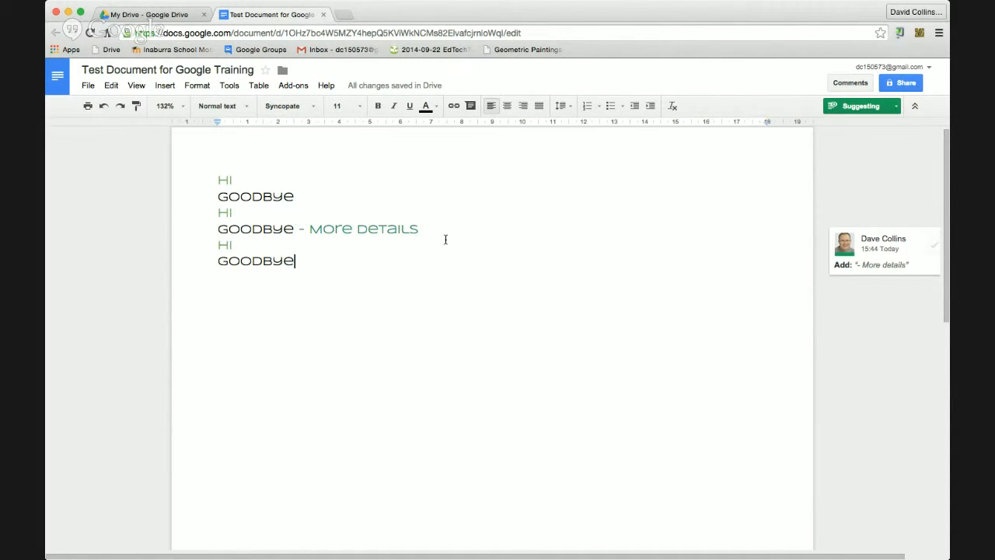
pyautogui.moveTo(294, 230); pyautogui.dragTo(424, 230)
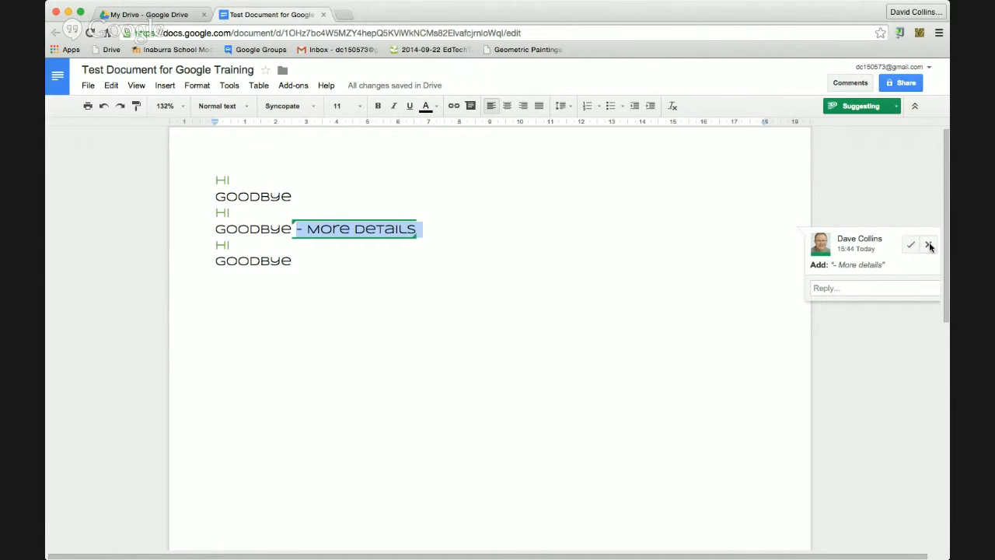
pyautogui.click(930, 245)
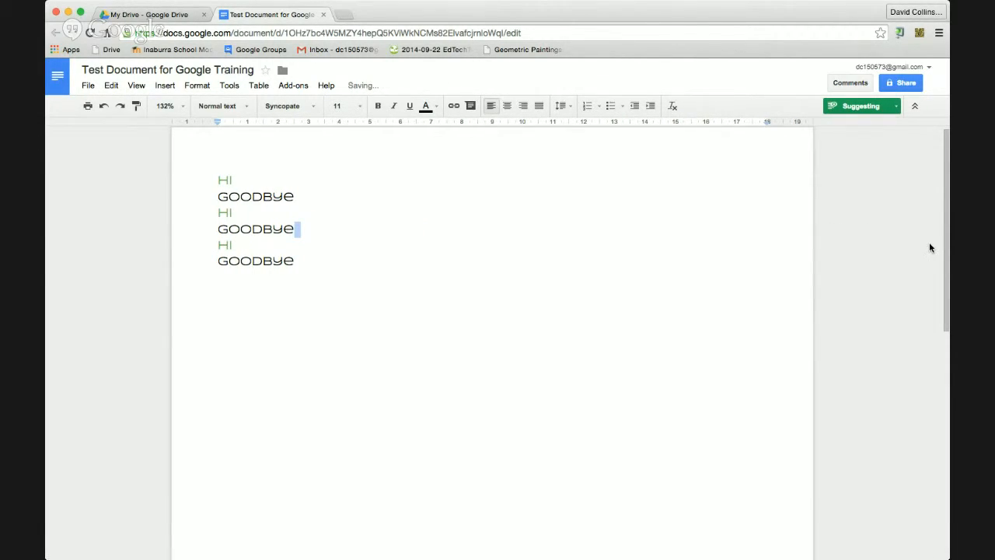
# - Suggest adding "- More Details really" after the second "Goodbye" and accept the suggestion
pyautogui.write('- Mo')
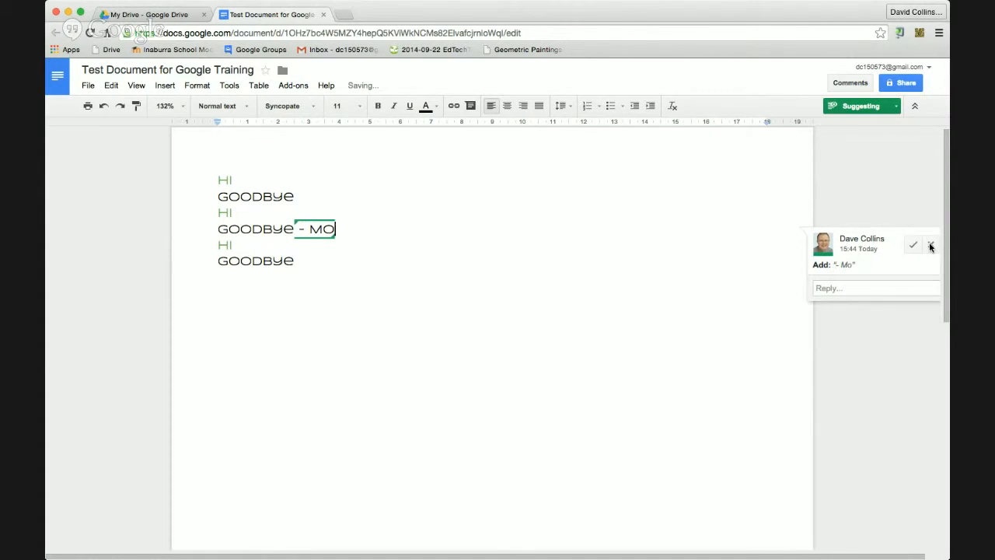
pyautogui.write('re Details really')
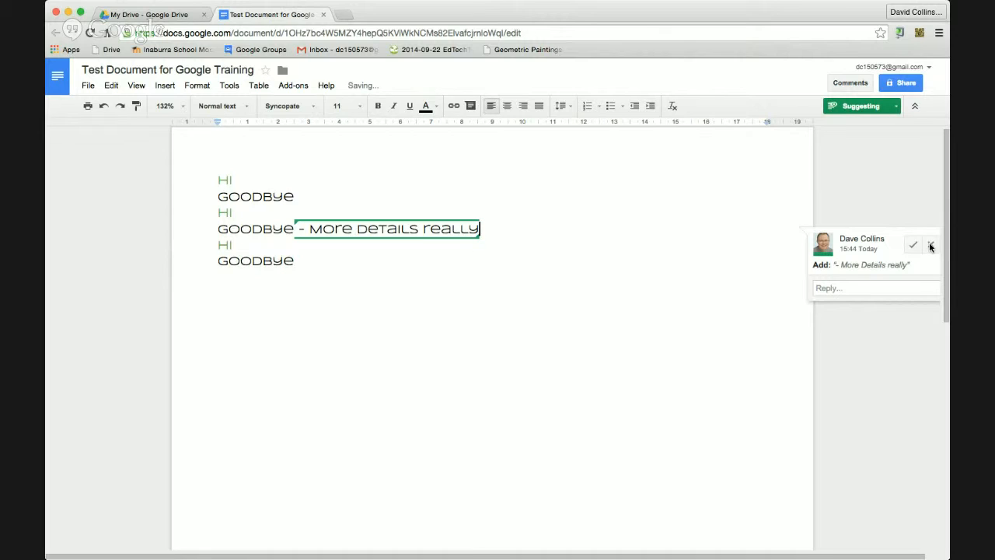
pyautogui.click(751, 280)
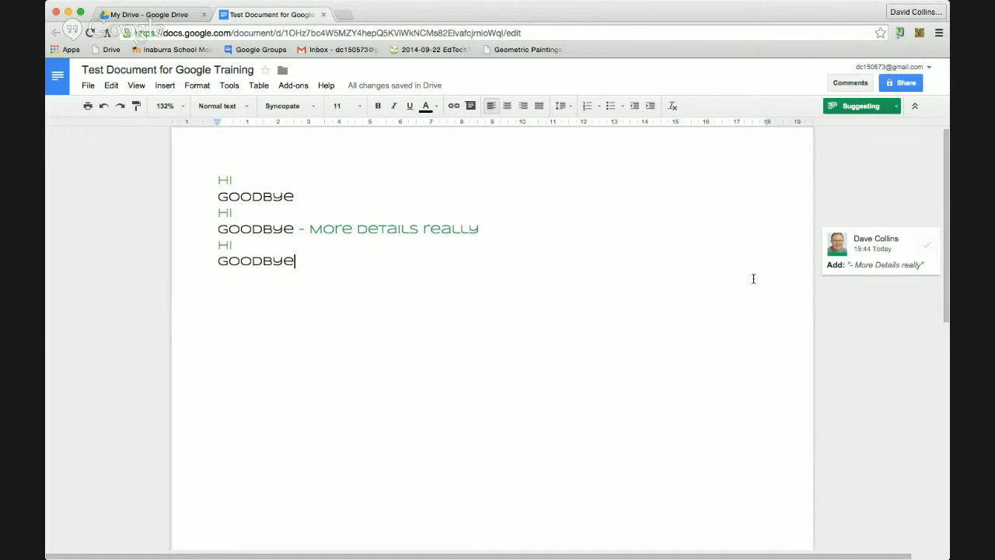
pyautogui.click(822, 240)
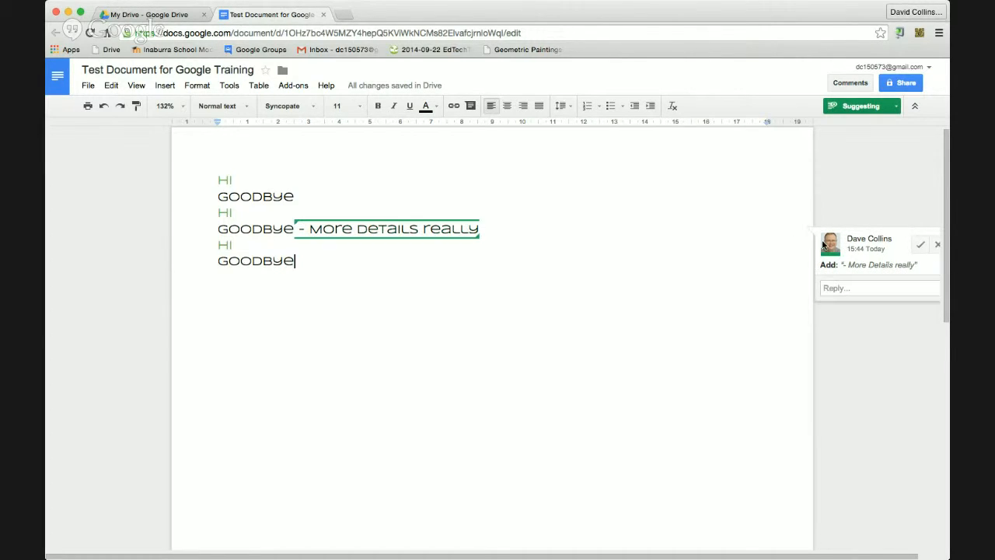
pyautogui.click(913, 246)
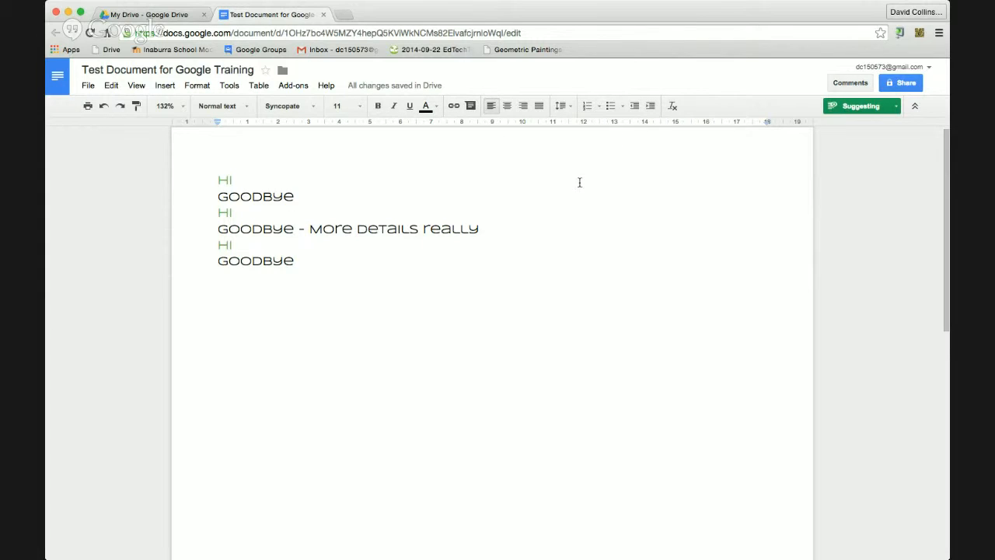
# - Switch the document from Suggesting back to Editing mode and show the equation toolbar
pyautogui.click(878, 109)
pyautogui.click(877, 137)
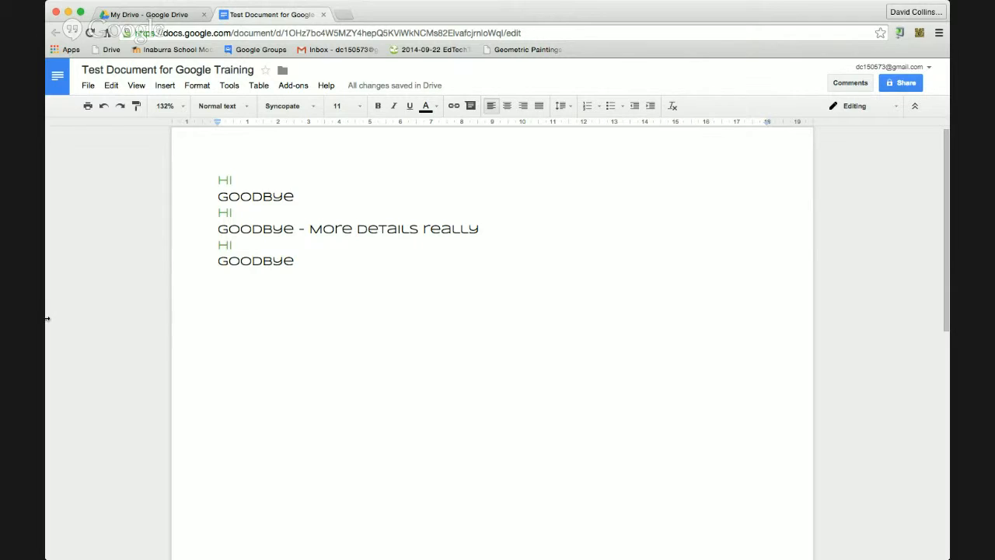
pyautogui.click(137, 87)
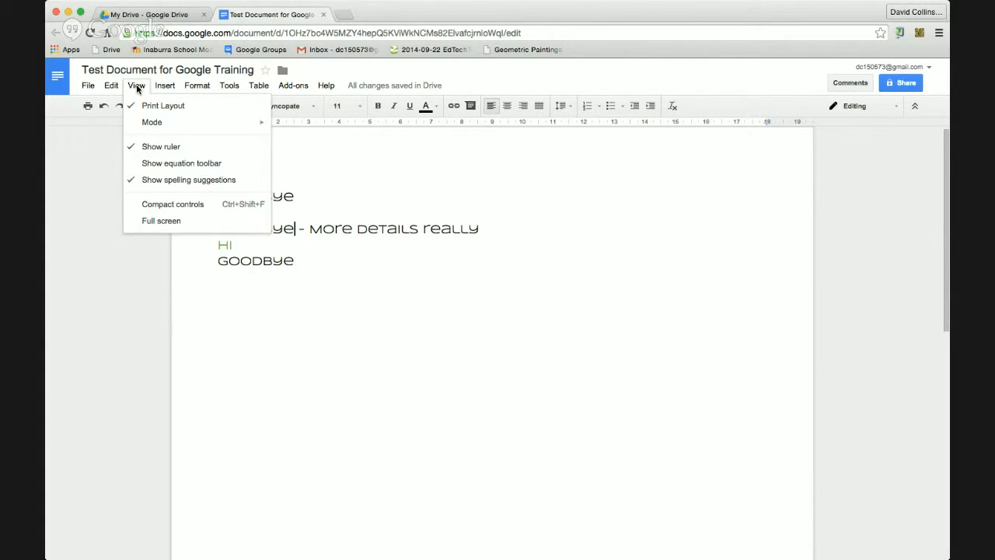
pyautogui.click(158, 170)
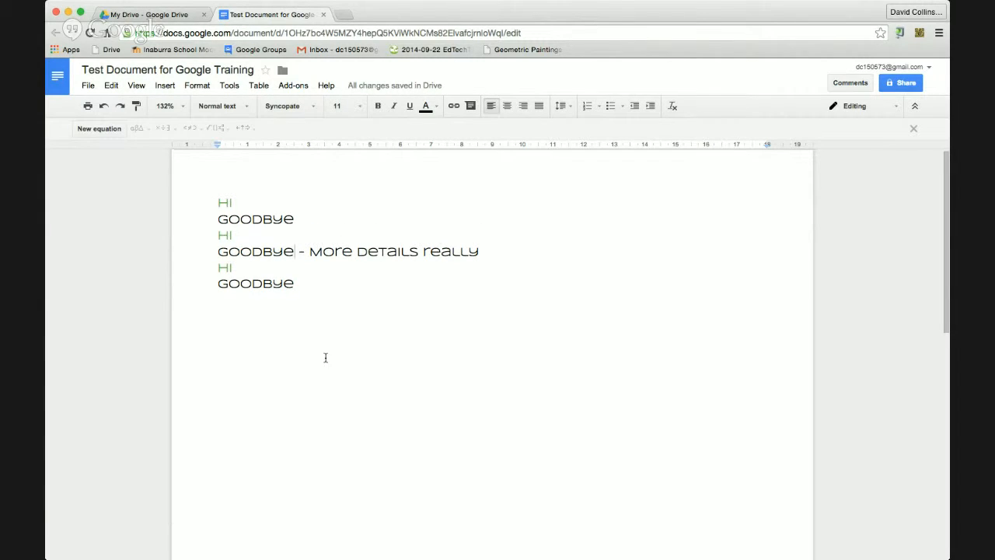
# - Leave a blank line below the last "Goodbye" and insert a new equation reading y = x
pyautogui.press('Return')
pyautogui.press('Return')
pyautogui.click(99, 128)
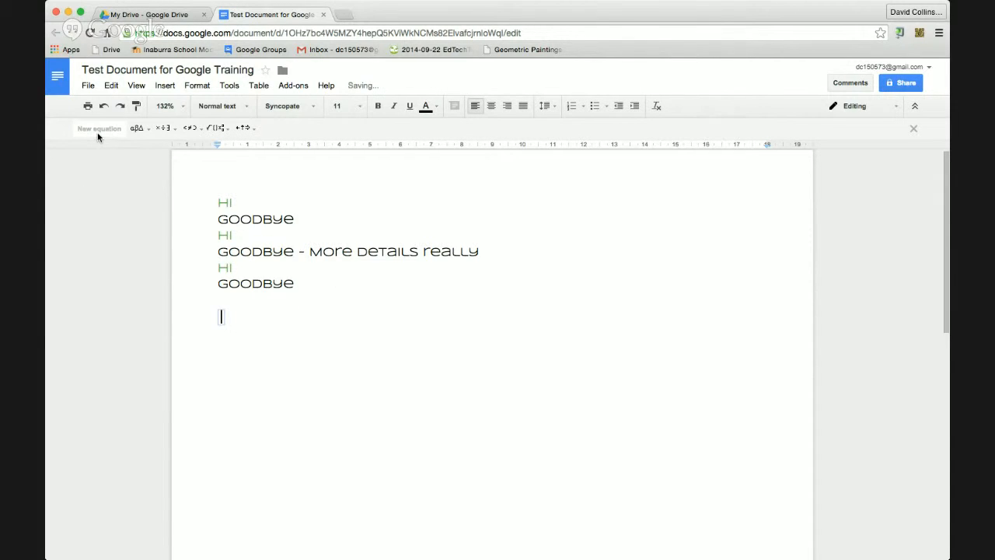
pyautogui.write('y ')
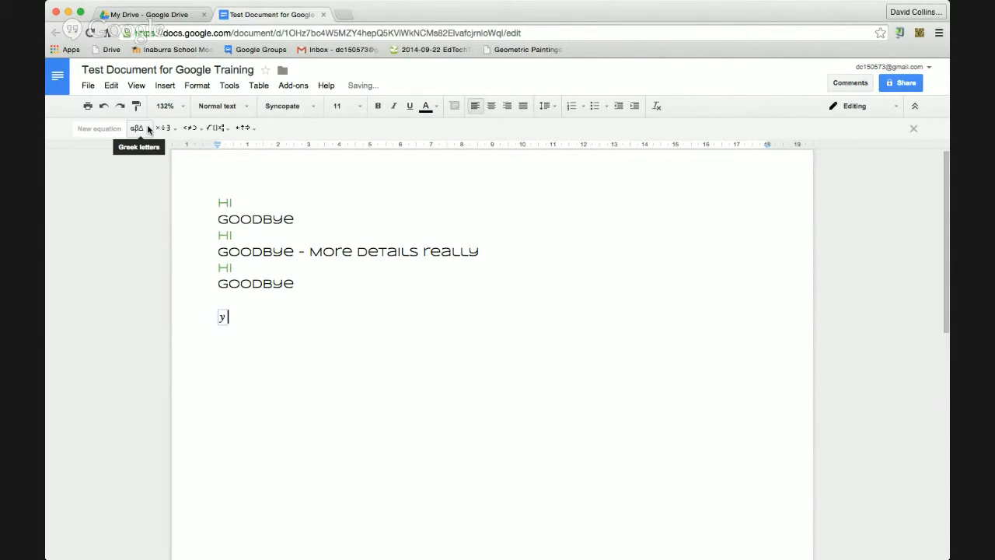
pyautogui.write('= x')
# - Try to add an exponent of 2 to the x in the equation with the superscript template
pyautogui.click(145, 129)
pyautogui.click(162, 129)
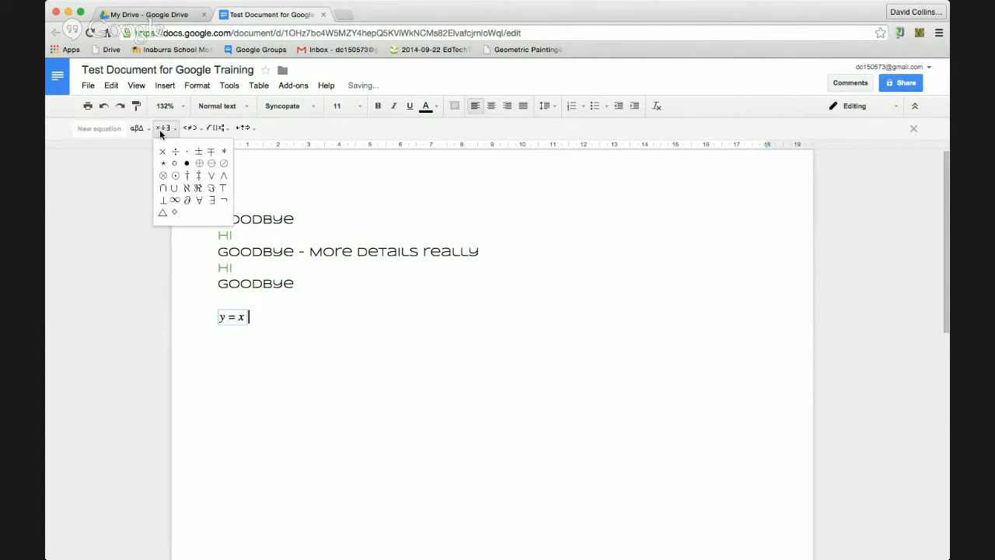
pyautogui.moveTo(227, 131)
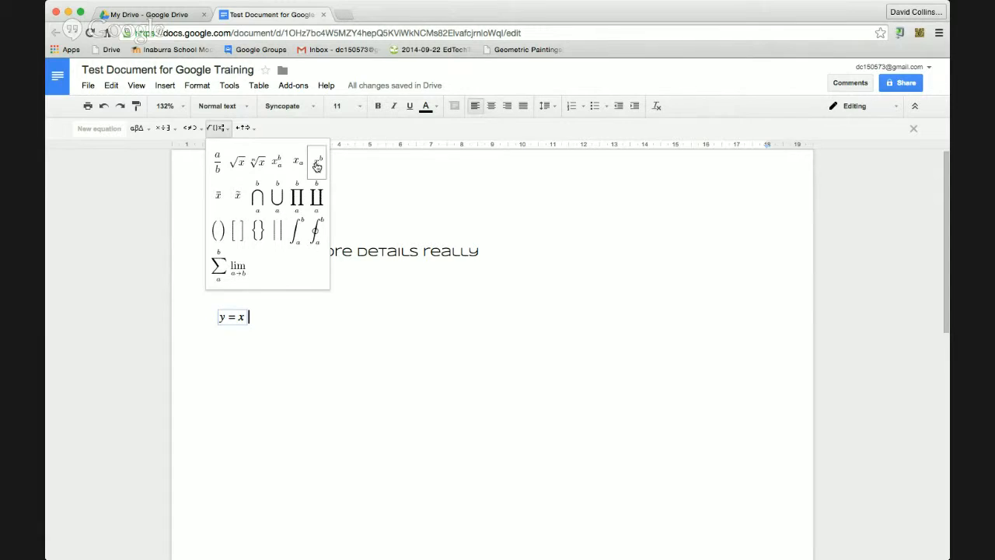
pyautogui.click(317, 165)
pyautogui.write('2')
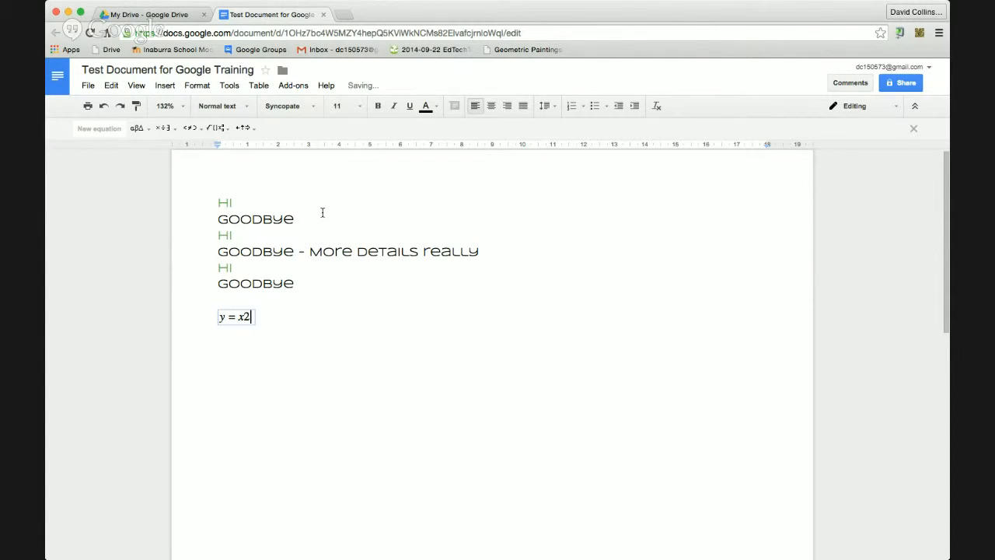
# - Try applying the superscript template to the selected x, then delete the characters after the equals sign
pyautogui.doubleClick(240, 317)
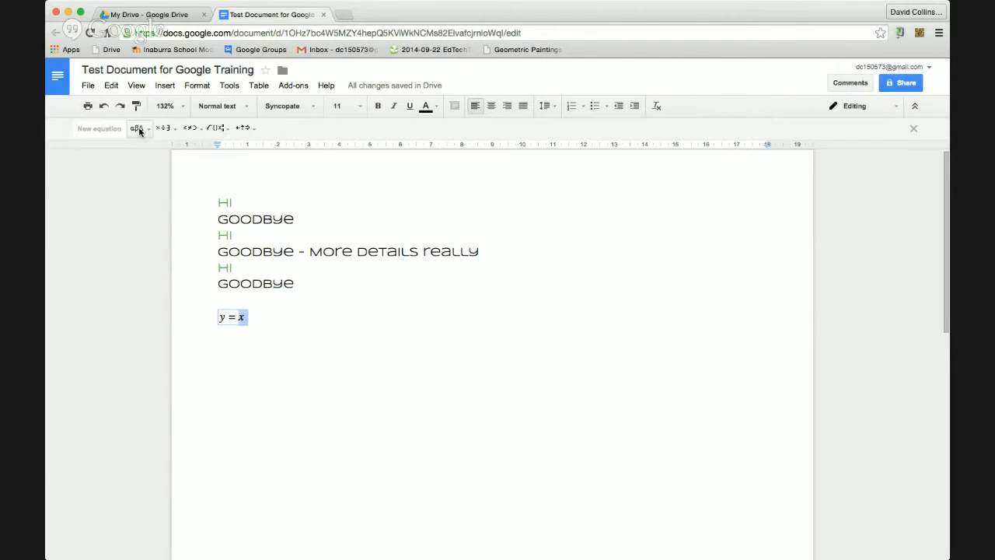
pyautogui.click(219, 128)
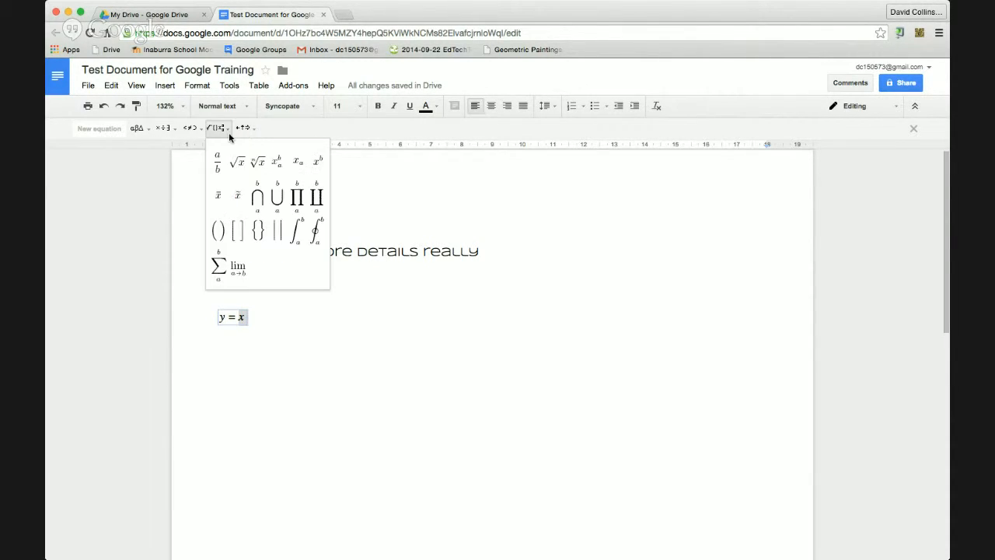
pyautogui.click(316, 161)
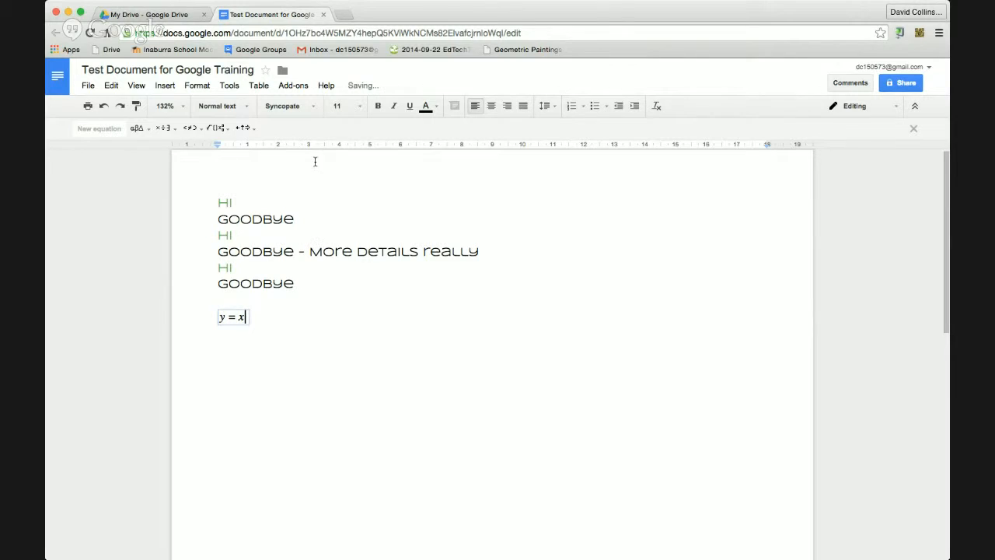
pyautogui.write('222')
pyautogui.press('BackSpace')
pyautogui.press('BackSpace')
pyautogui.press('BackSpace')
pyautogui.press('BackSpace')
# - Enter 2x after the equals sign and append x with exponent 2 using the superscript template
pyautogui.write('2x')
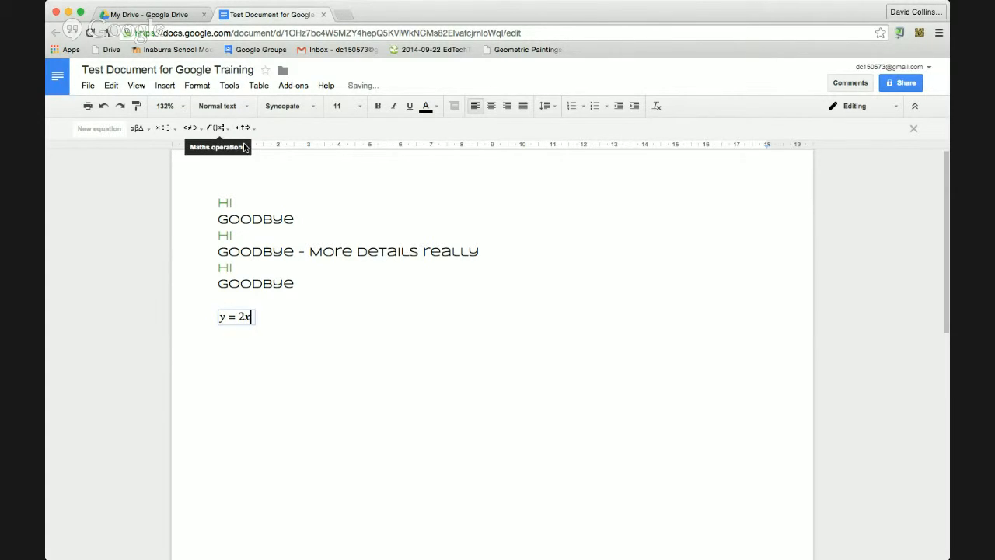
pyautogui.click(217, 128)
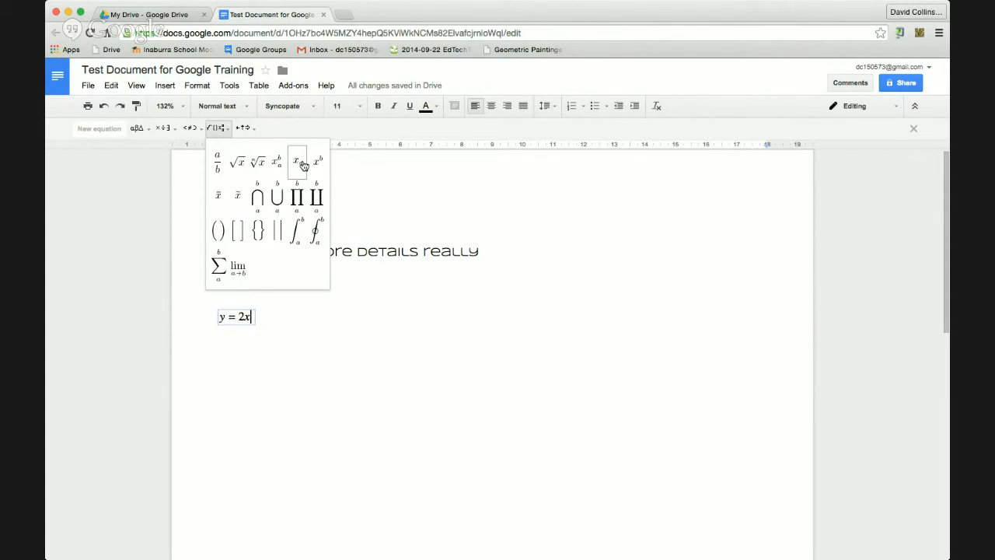
pyautogui.click(318, 161)
pyautogui.write('x')
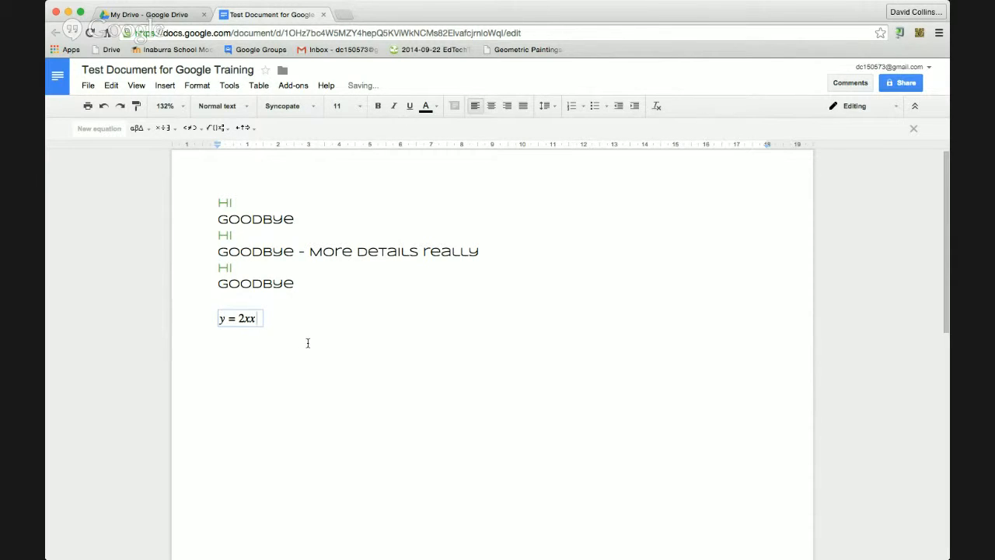
pyautogui.write('2')
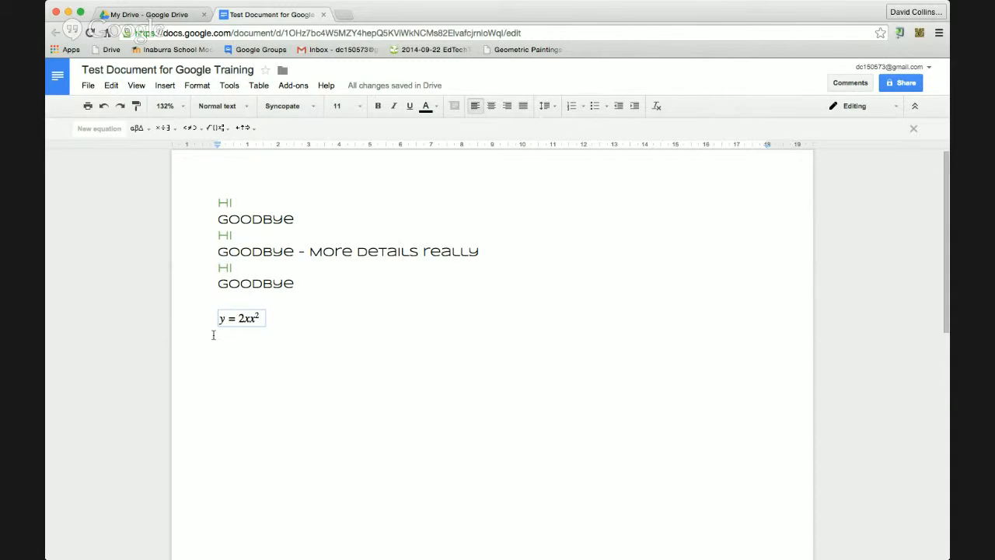
# - Leave the first equation and insert a second one two lines below, reading y = the root of 9 with index 2
pyautogui.click(217, 127)
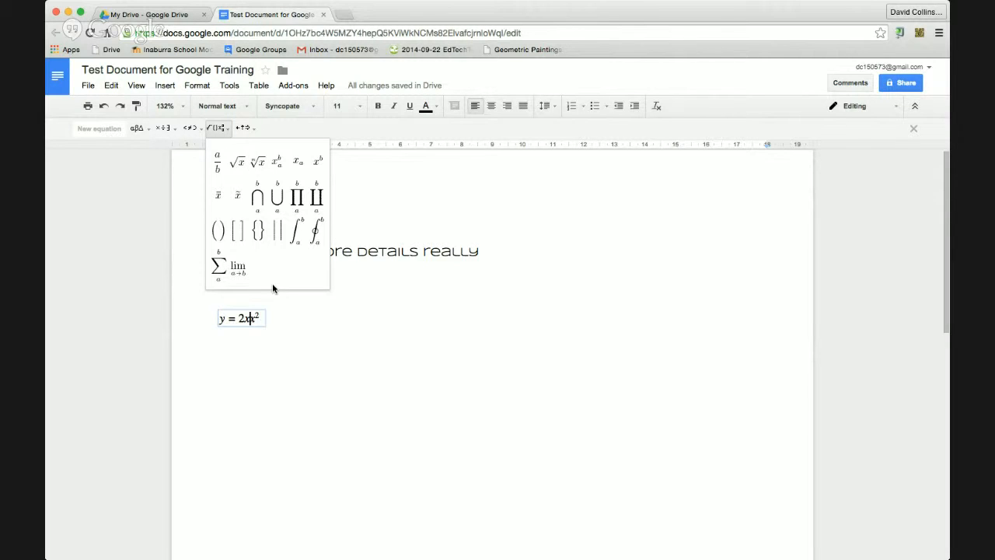
pyautogui.click(305, 310)
pyautogui.press('Return')
pyautogui.press('Return')
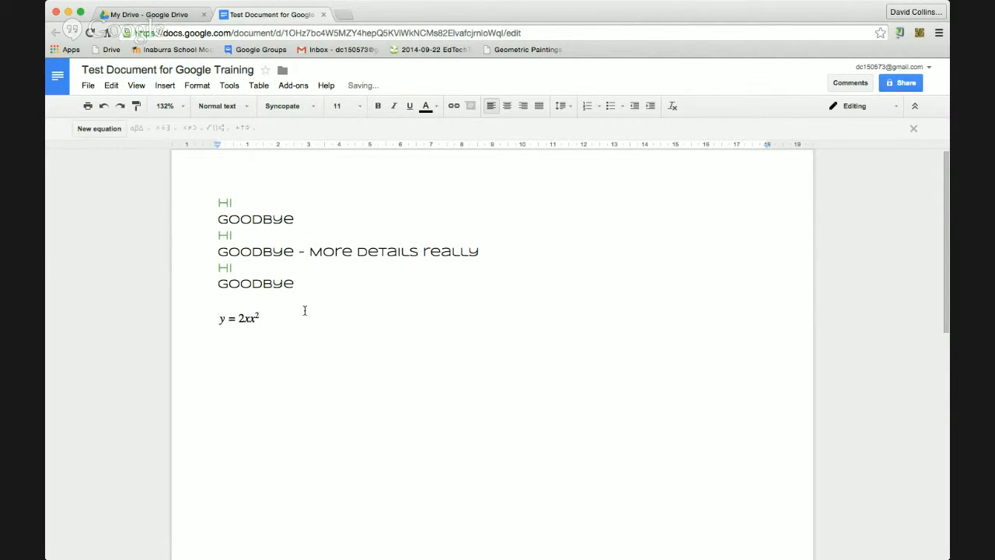
pyautogui.click(91, 129)
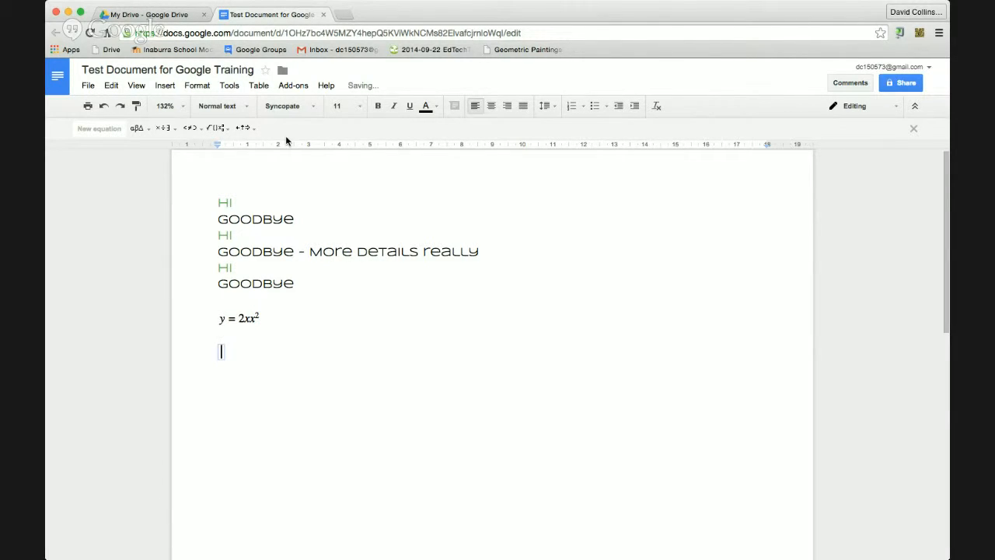
pyautogui.write('y=')
pyautogui.click(216, 127)
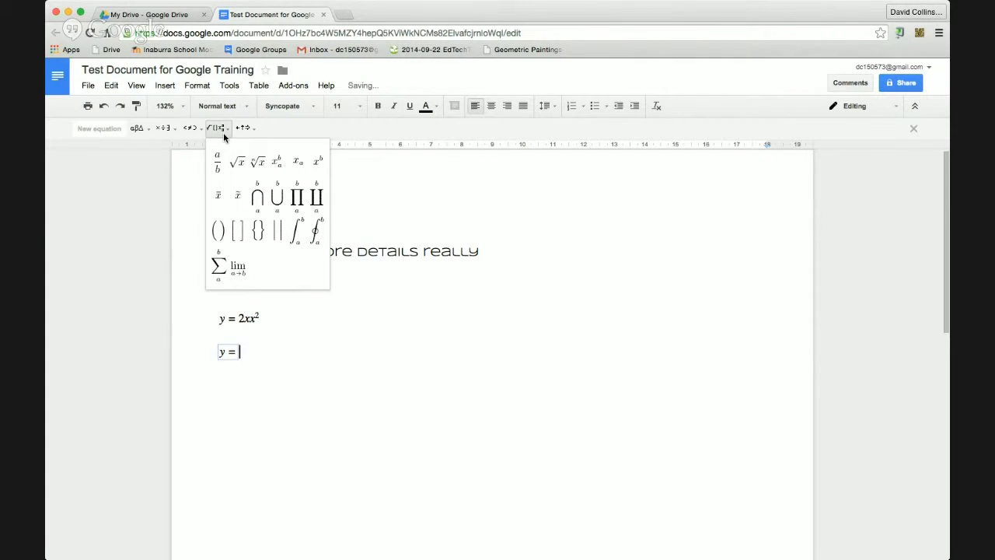
pyautogui.click(258, 163)
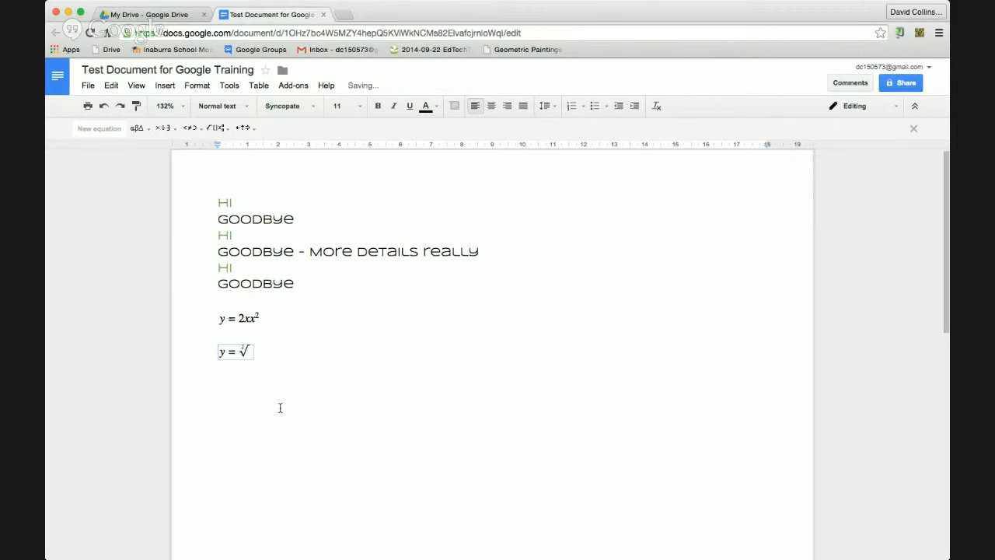
pyautogui.write('9')
pyautogui.click(307, 417)
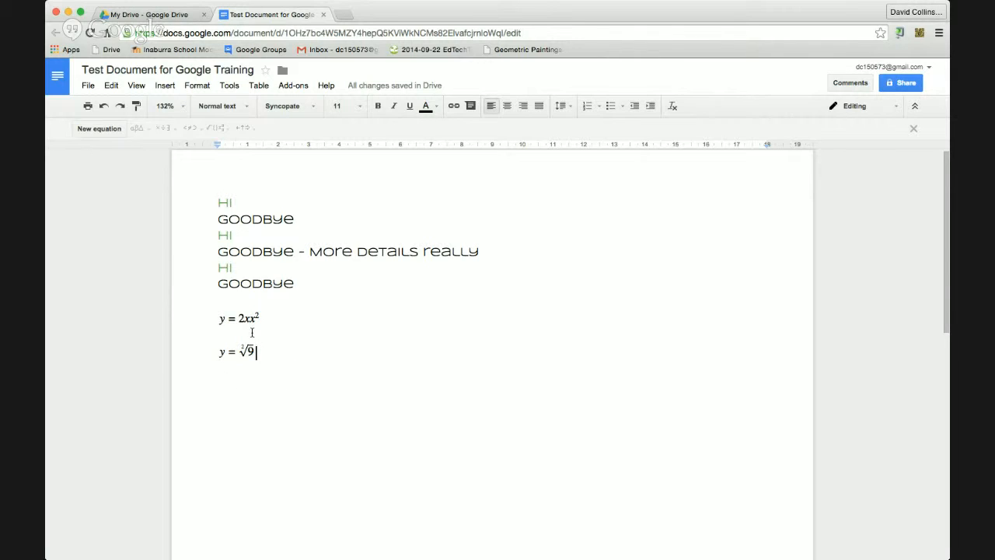
pyautogui.hotkey('shift', 'Left')
pyautogui.hotkey('shift', 'Left')
pyautogui.hotkey('shift', 'Left')
pyautogui.hotkey('shift', 'Left')
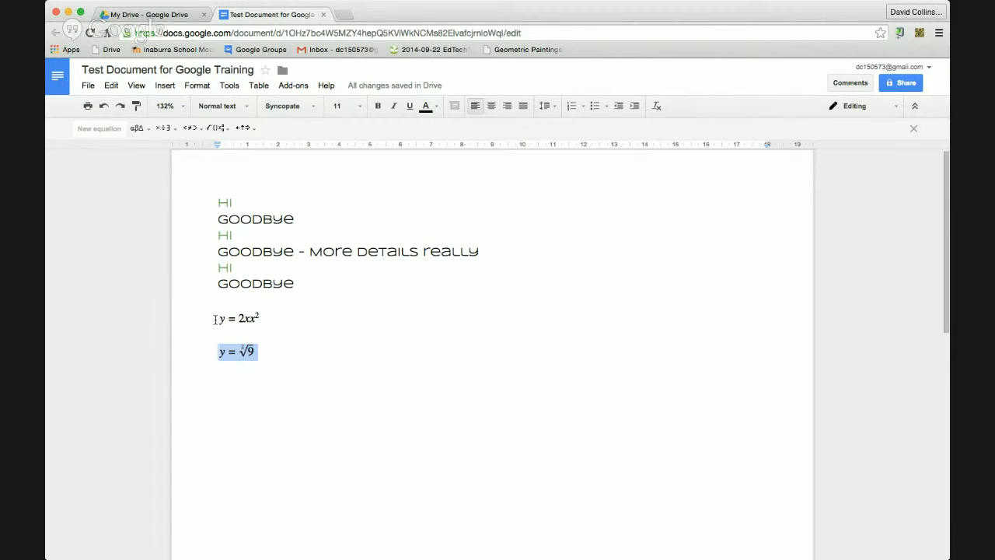
pyautogui.moveTo(215, 319); pyautogui.dragTo(279, 332)
pyautogui.click(291, 333)
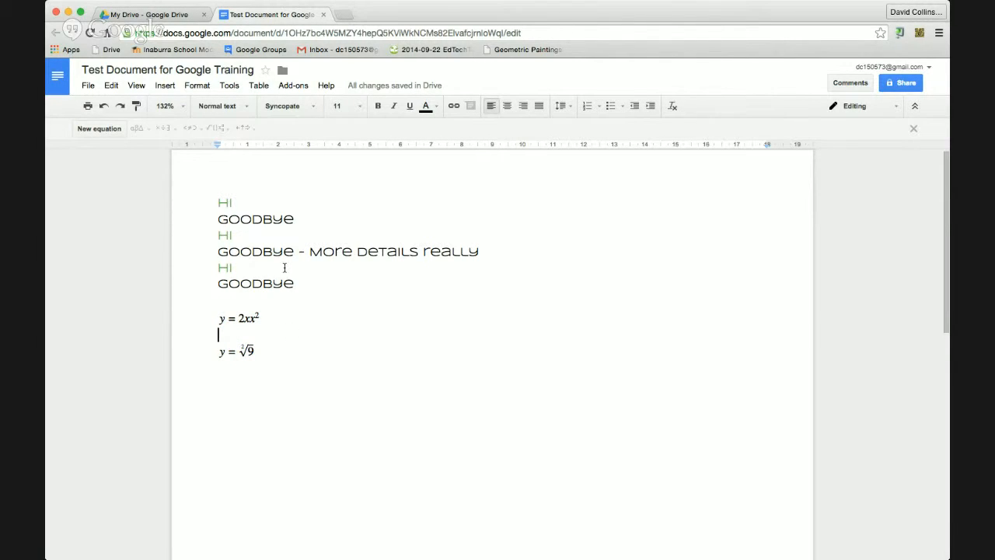
# - Hide the equation toolbar
pyautogui.click(136, 87)
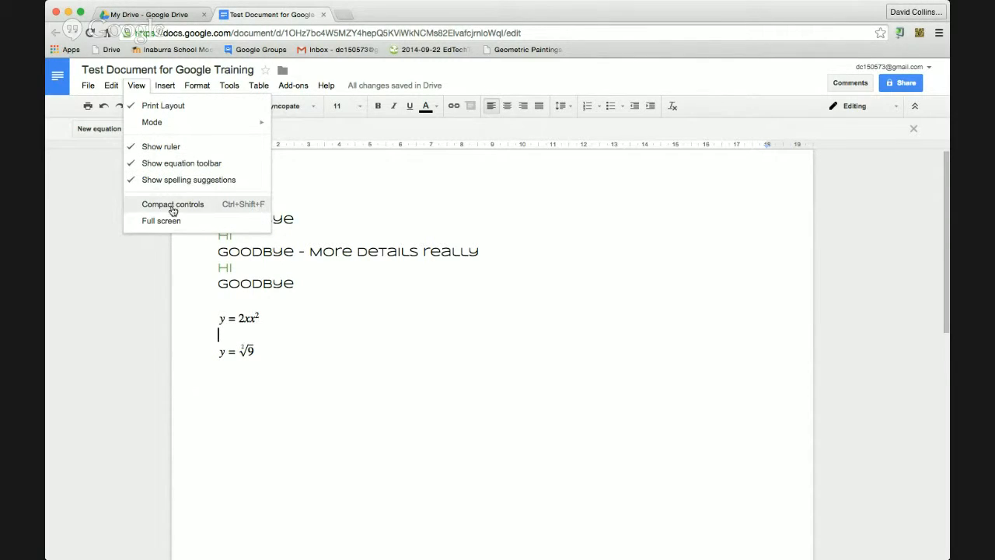
pyautogui.click(154, 167)
# - Turn on compact controls for the document and restore the full controls
pyautogui.click(145, 91)
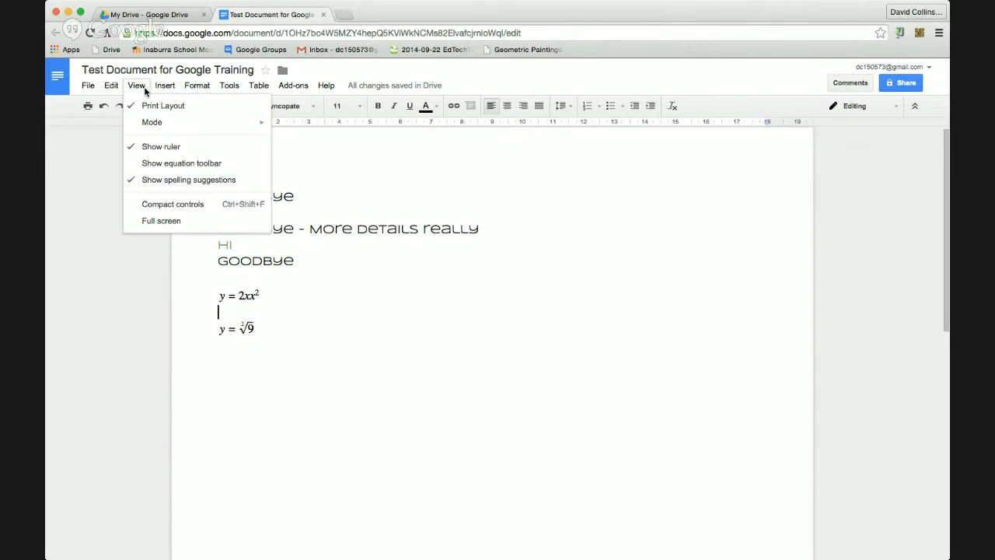
pyautogui.moveTo(166, 92)
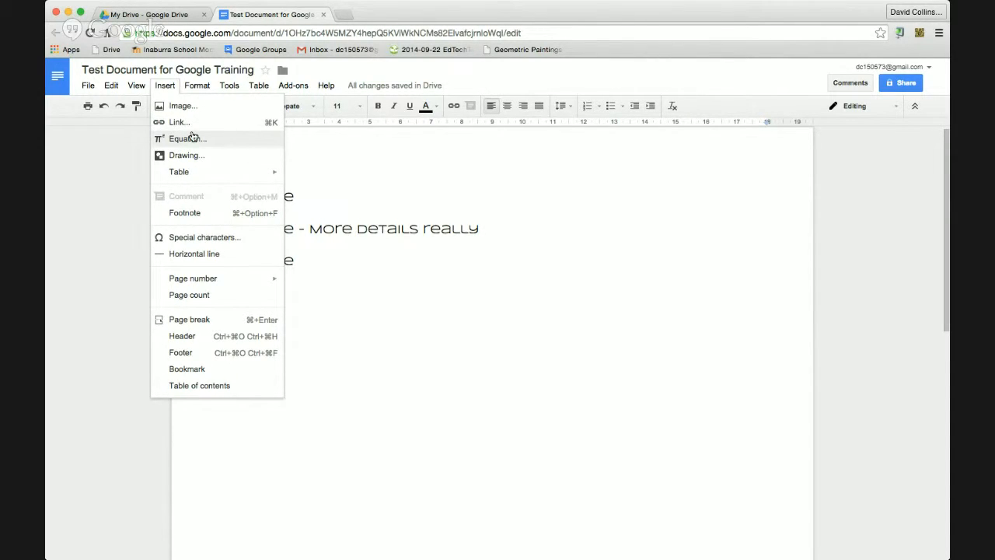
pyautogui.moveTo(136, 87)
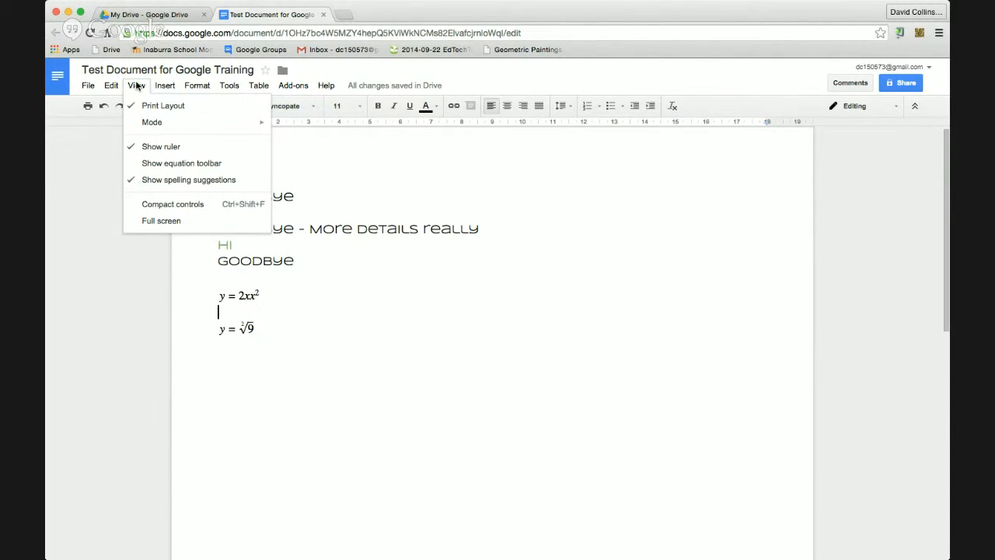
pyautogui.click(145, 205)
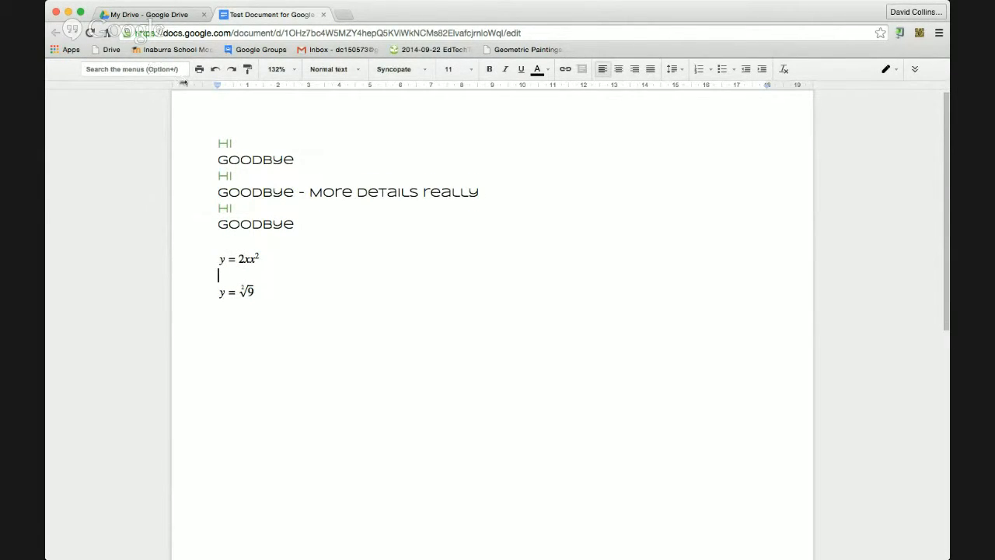
pyautogui.click(914, 70)
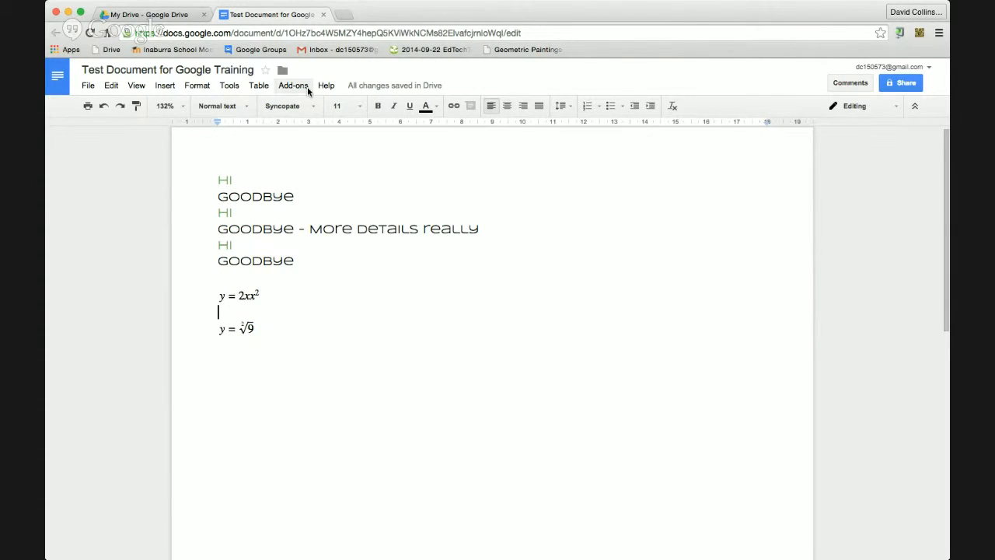
# - Show the document in full screen and bring the hidden controls back
pyautogui.click(136, 85)
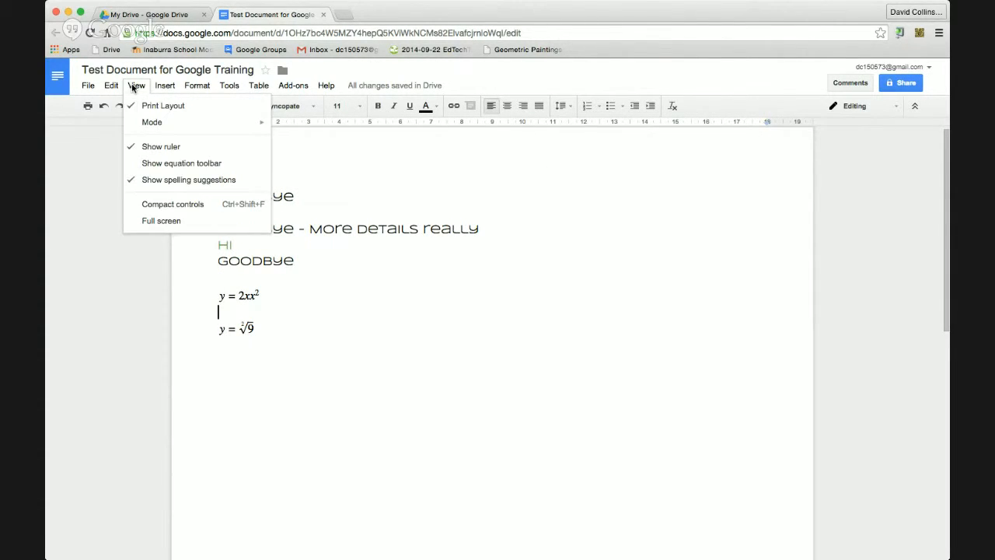
pyautogui.click(161, 221)
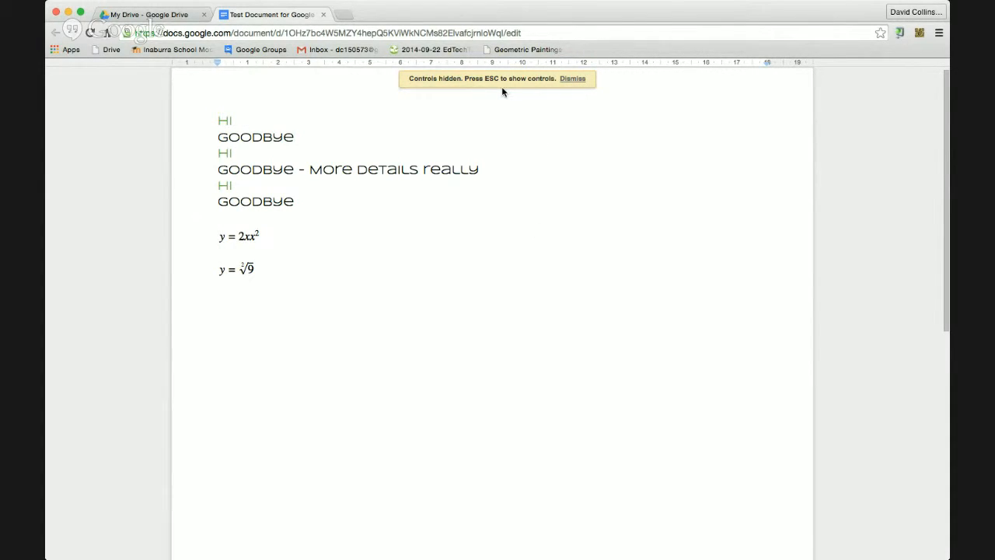
pyautogui.press('Escape')
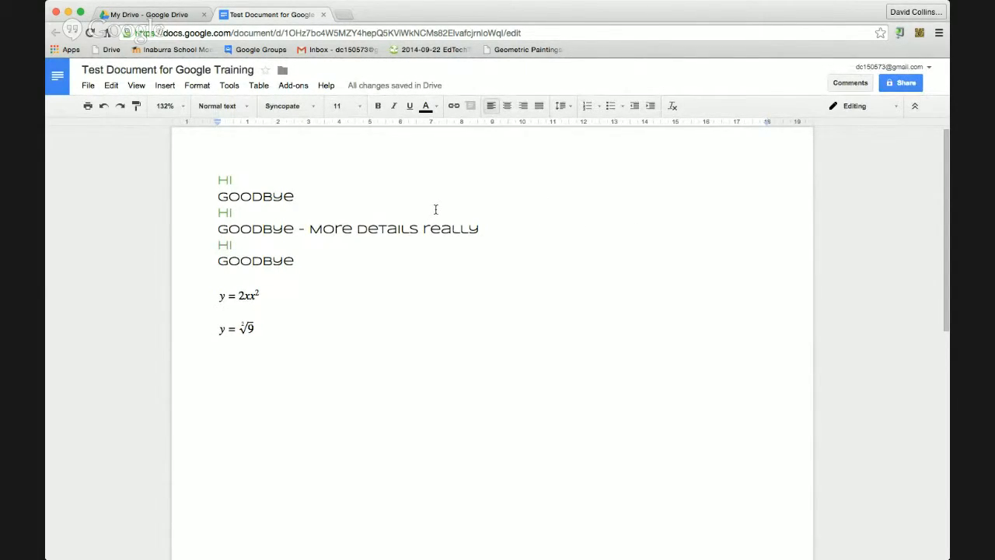
# - Start a new line below the second equation and search Google for dog images to insert
pyautogui.click(162, 87)
pyautogui.click(357, 408)
pyautogui.press('Return')
pyautogui.click(164, 85)
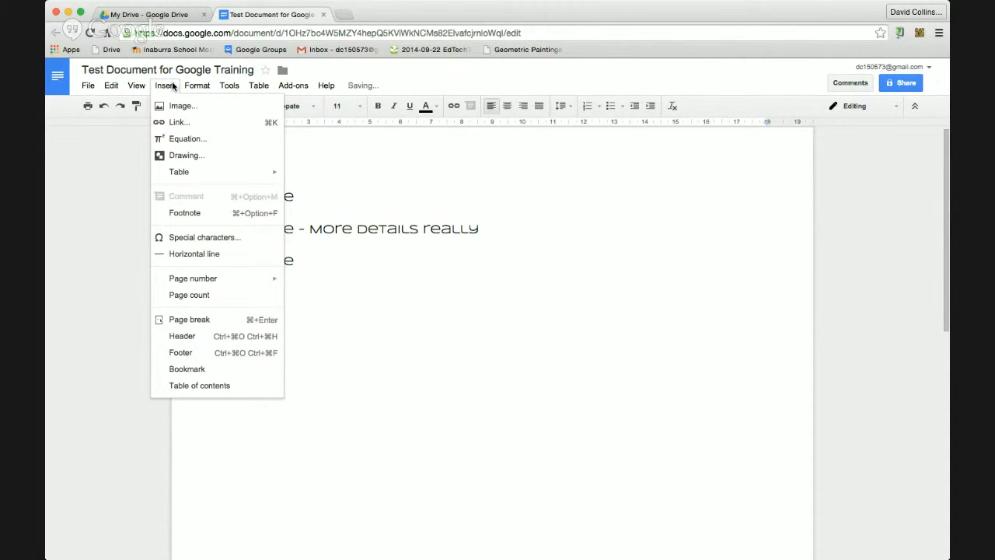
pyautogui.click(180, 106)
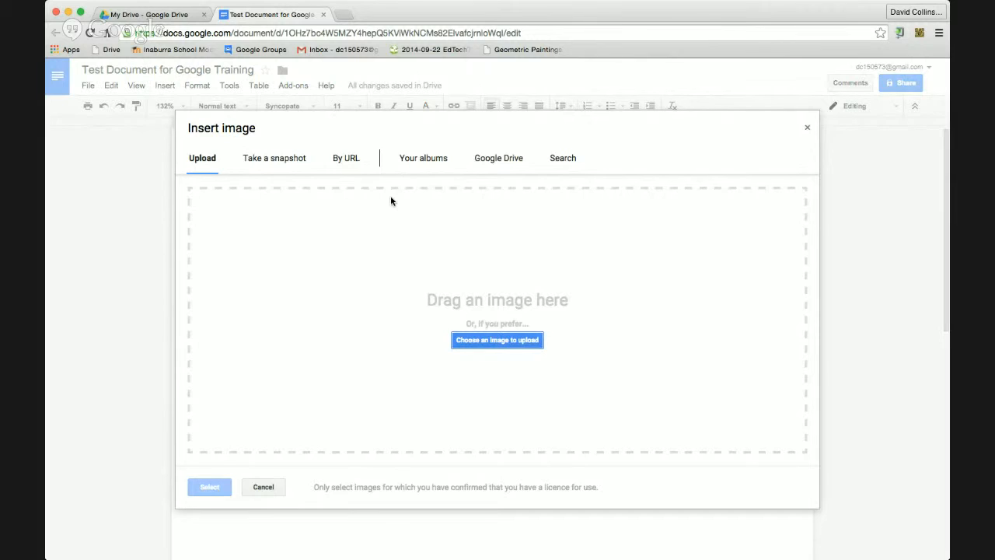
pyautogui.click(563, 159)
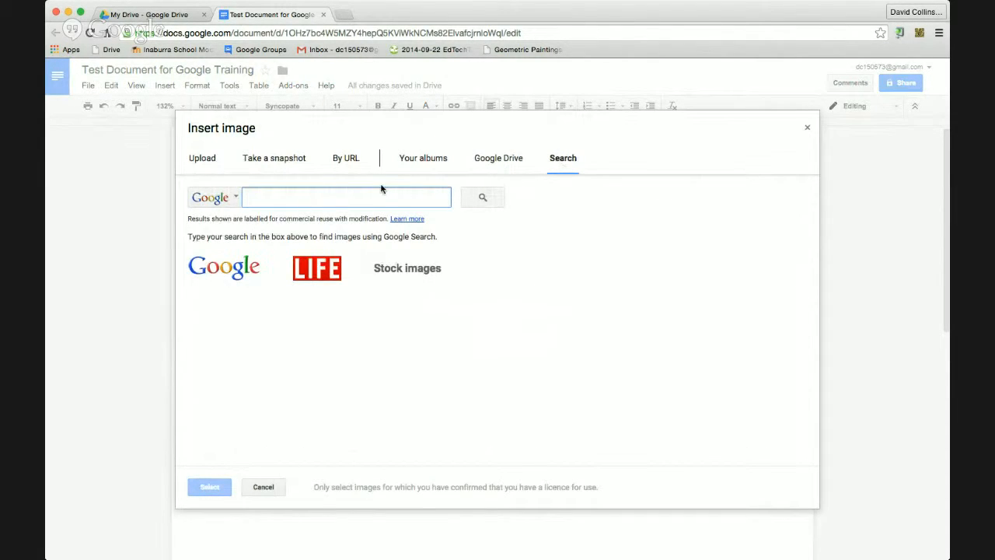
pyautogui.write('dog')
pyautogui.press('Return')
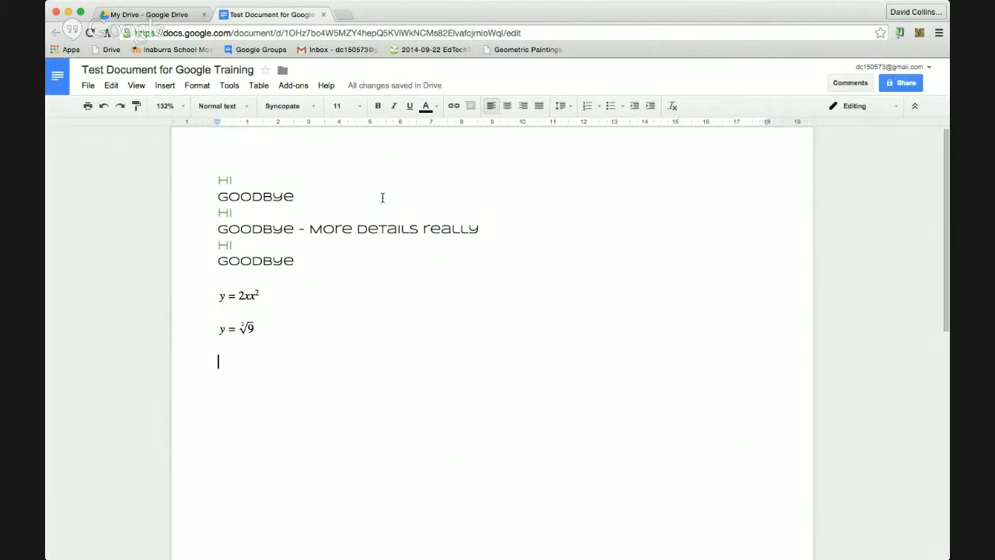
# - Insert the dog search result showing a black and grey cattle dog in profile against a green background
pyautogui.click(164, 85)
pyautogui.click(177, 106)
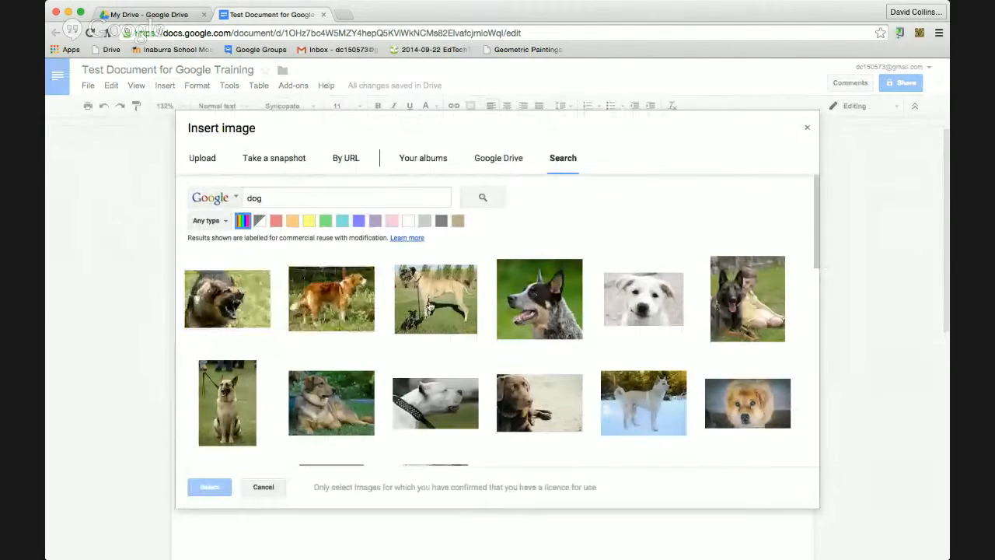
pyautogui.click(560, 319)
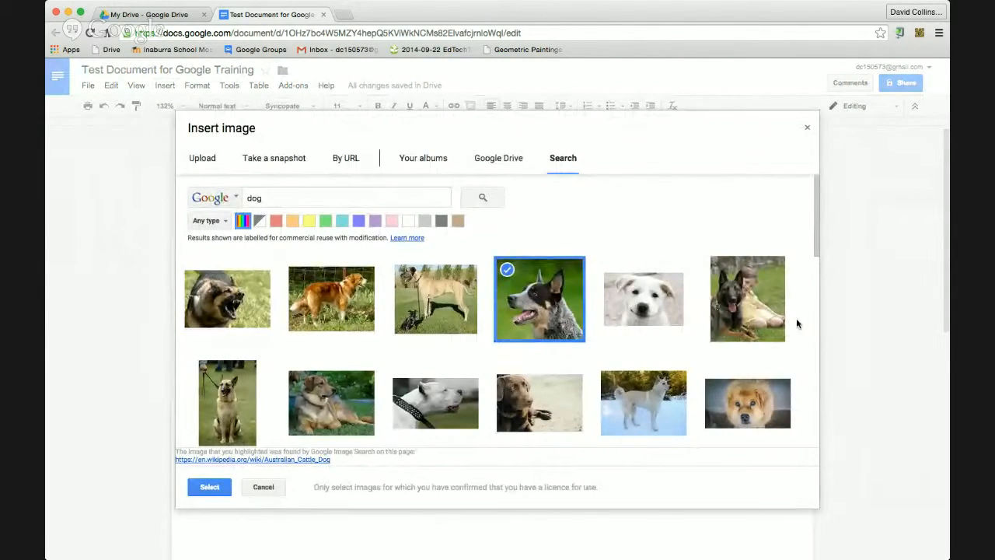
pyautogui.click(209, 487)
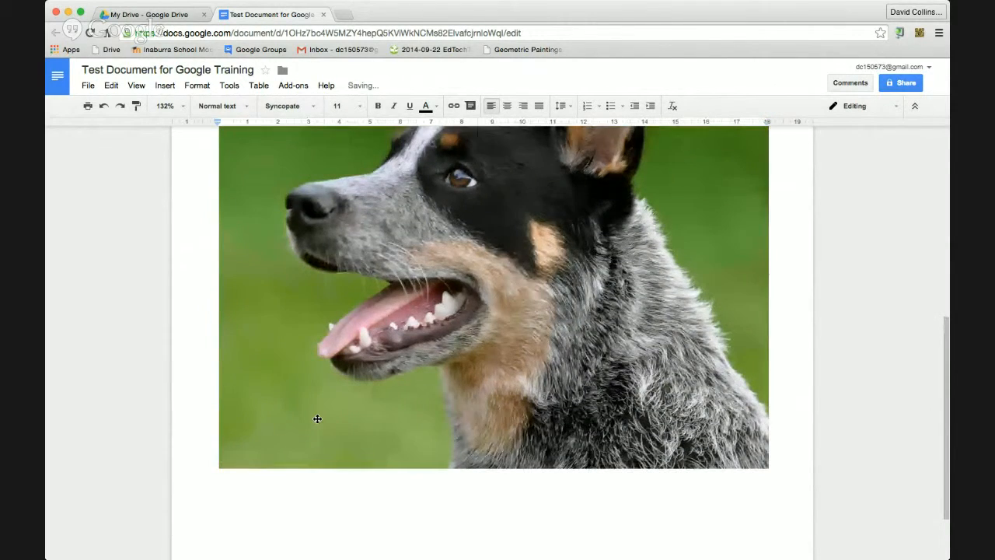
pyautogui.scroll(4, 317, 418)
pyautogui.scroll(-3, 317, 418)
# - Shrink the inserted dog image proportionally to about 4 cm wide
pyautogui.click(520, 418)
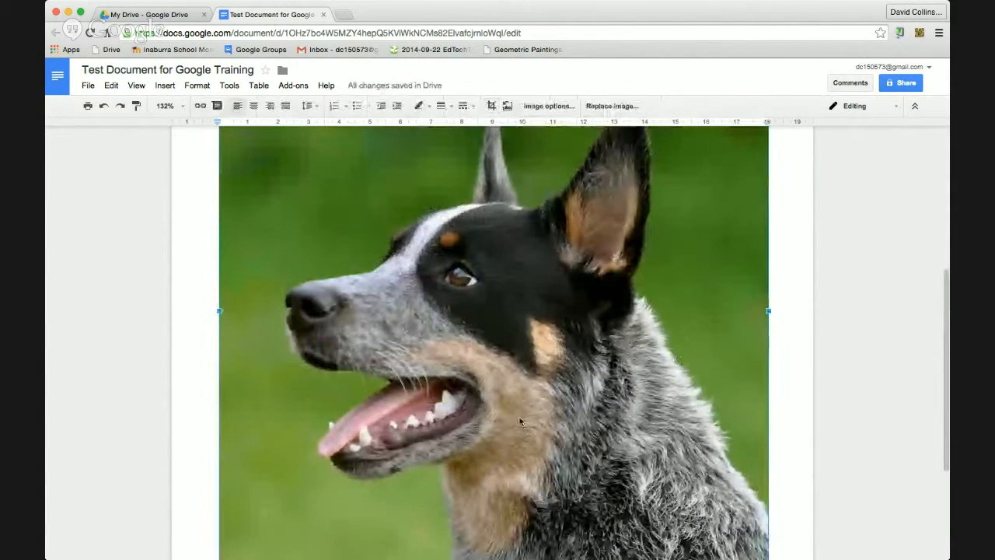
pyautogui.scroll(-5, 545, 427)
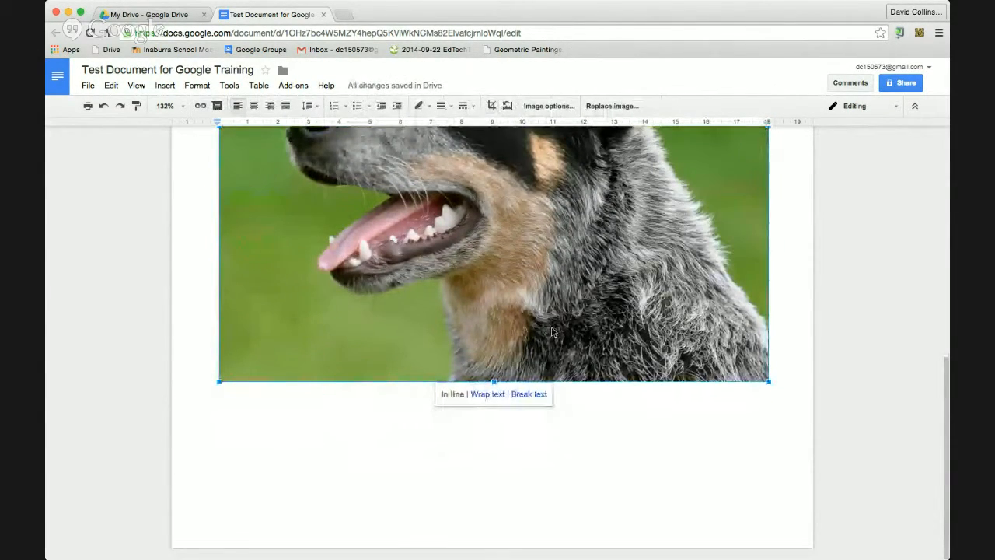
pyautogui.scroll(5, 552, 331)
pyautogui.moveTo(770, 223); pyautogui.dragTo(517, 457)
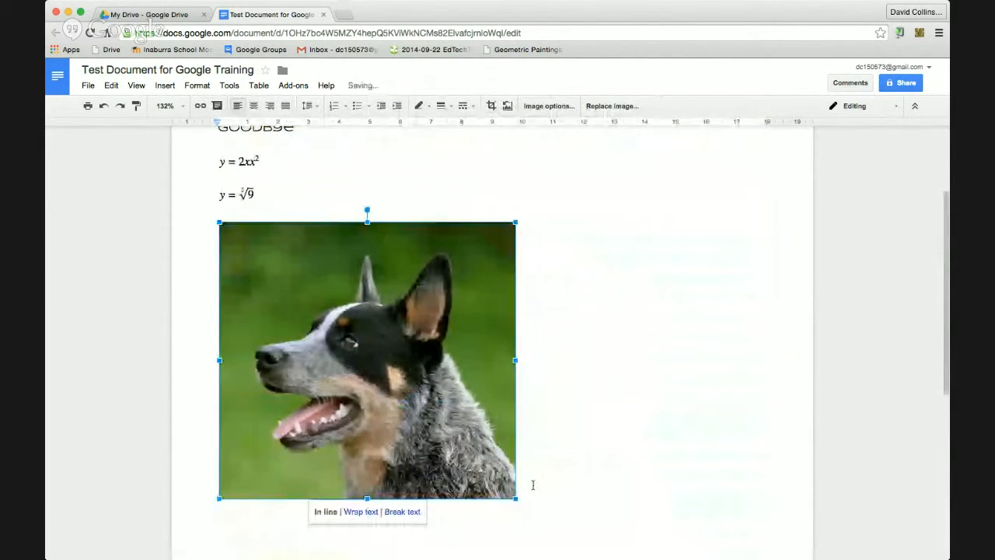
pyautogui.moveTo(516, 498); pyautogui.dragTo(347, 304)
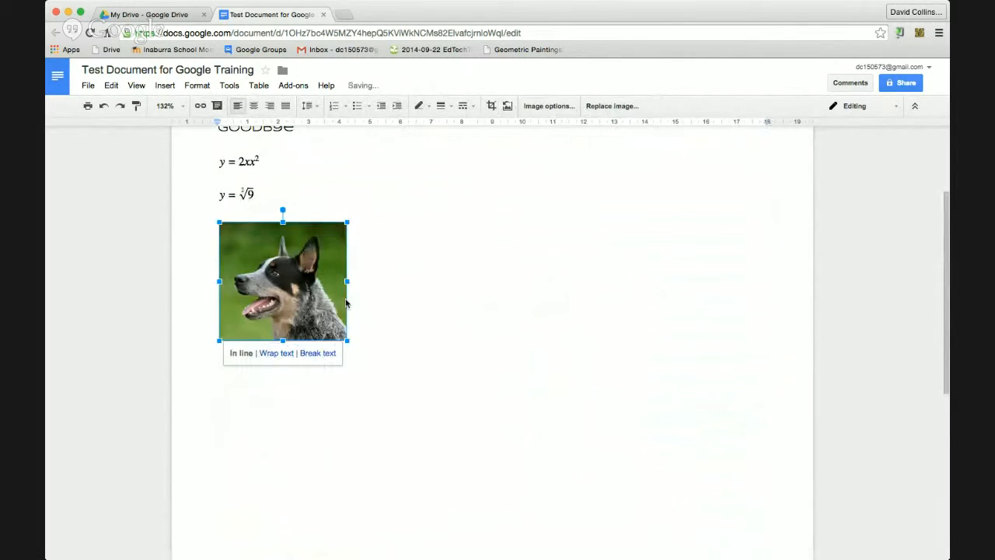
# - Align the dog image right, centre it instead, and set it to wrap text
pyautogui.click(269, 106)
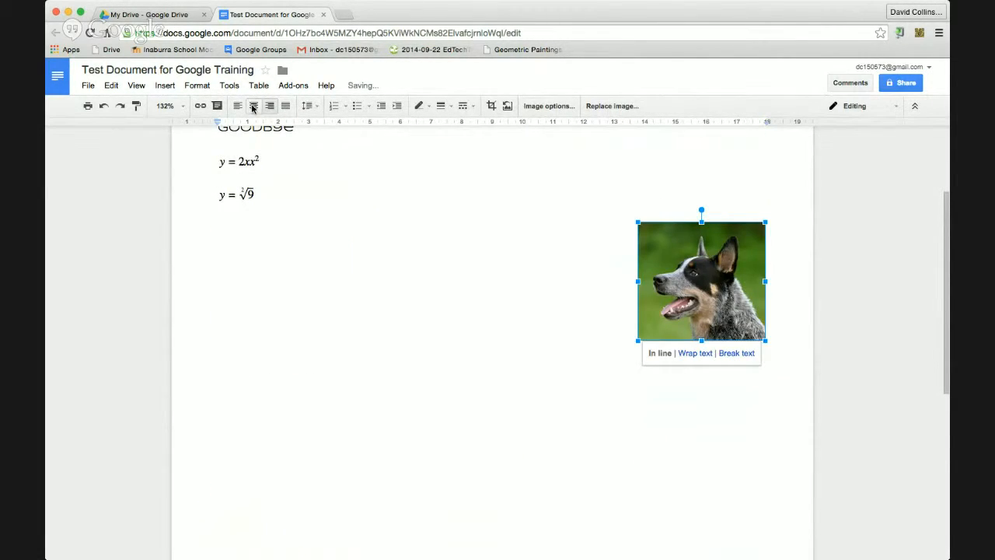
pyautogui.click(253, 108)
pyautogui.click(486, 353)
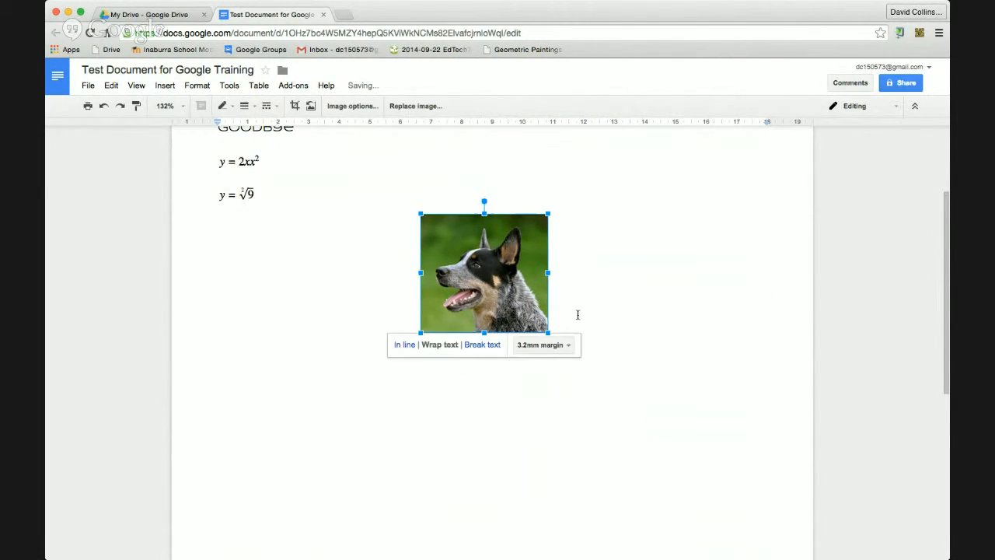
# - Delete the dog image from the document
pyautogui.click(528, 346)
pyautogui.click(573, 311)
pyautogui.click(523, 313)
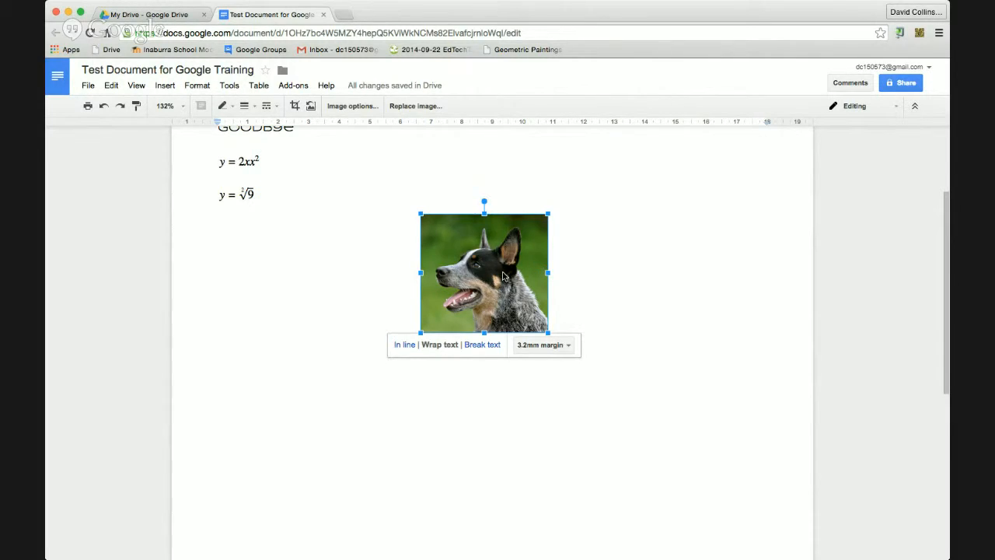
pyautogui.press('BackSpace')
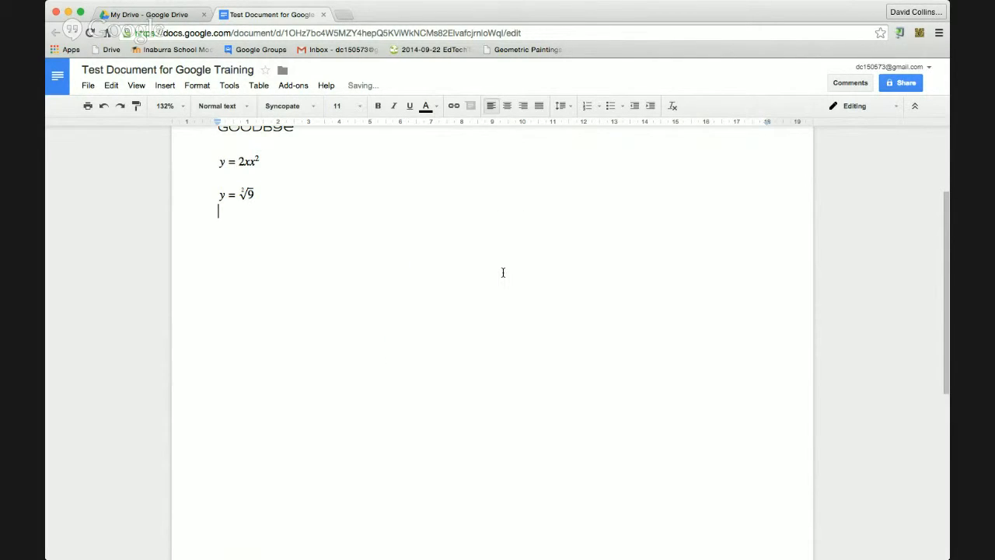
# - Take a webcam snapshot through the image insertion, allowing camera access, and cancel without inserting the photo
pyautogui.click(167, 85)
pyautogui.click(165, 105)
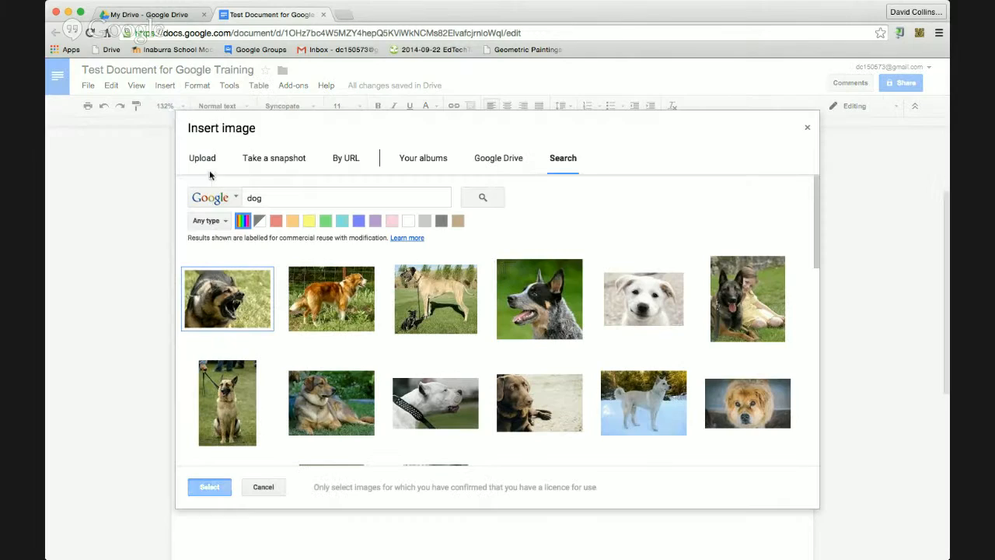
pyautogui.click(311, 160)
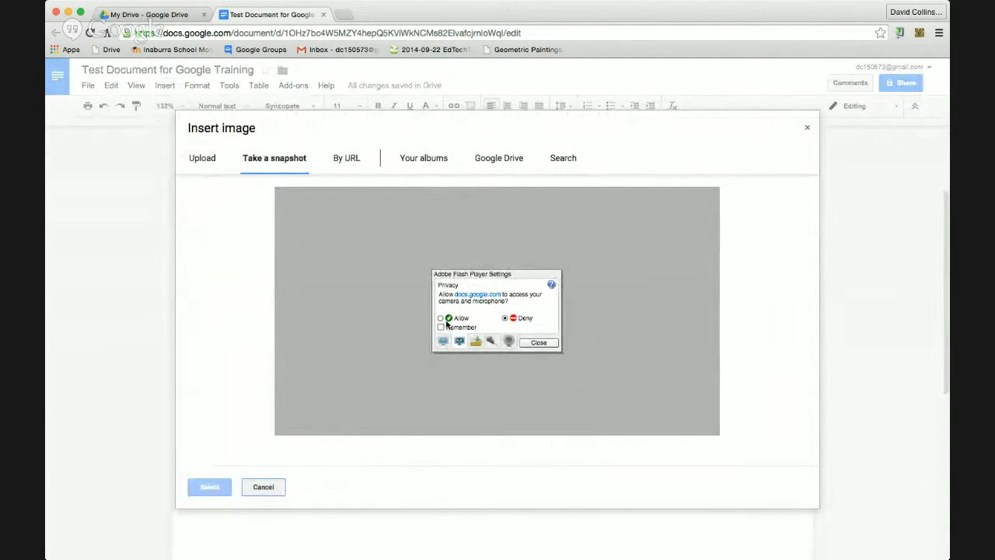
pyautogui.click(440, 318)
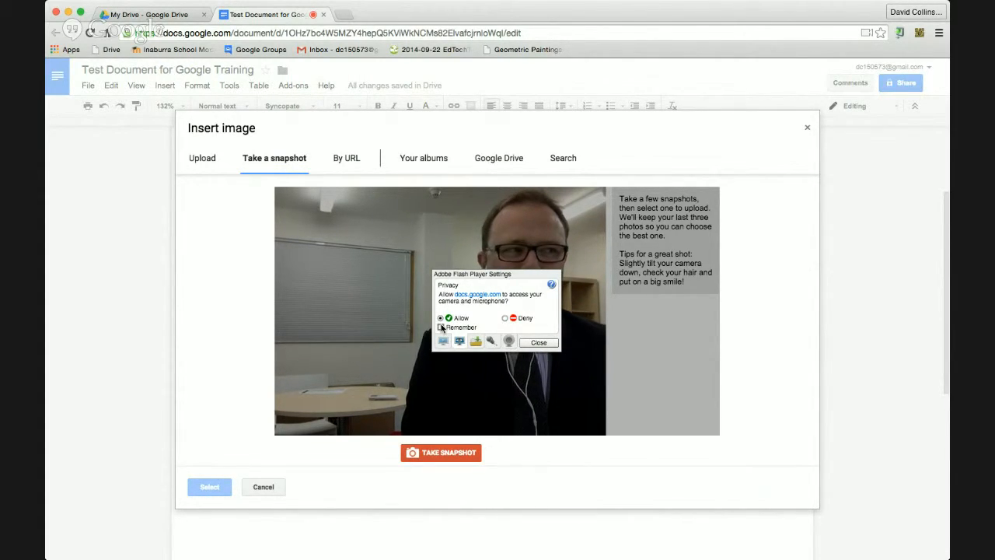
pyautogui.click(547, 343)
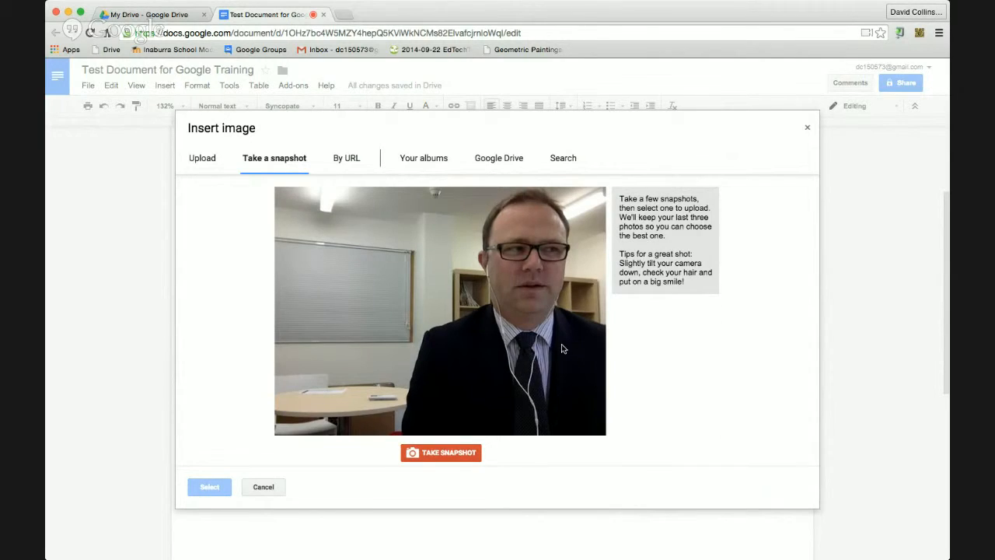
pyautogui.click(436, 454)
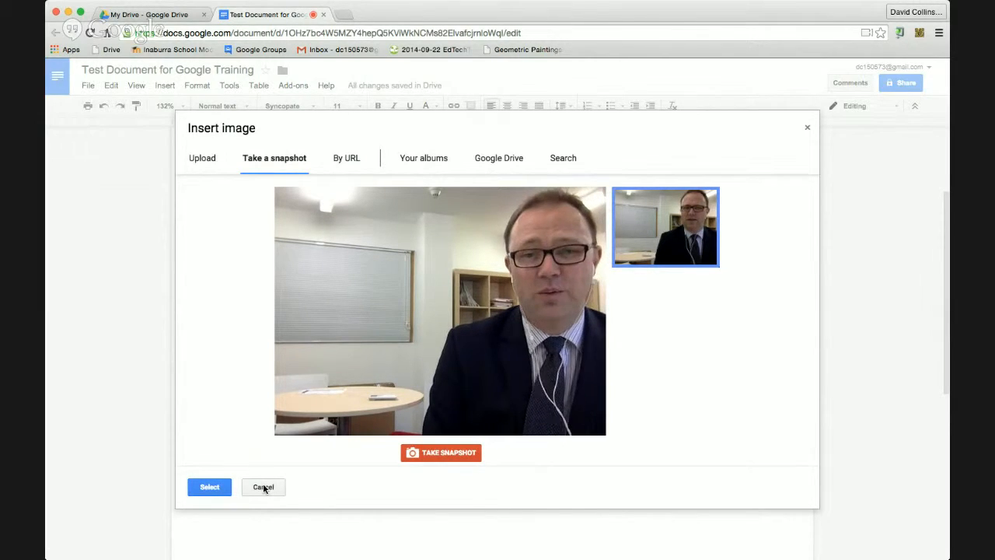
pyautogui.click(264, 486)
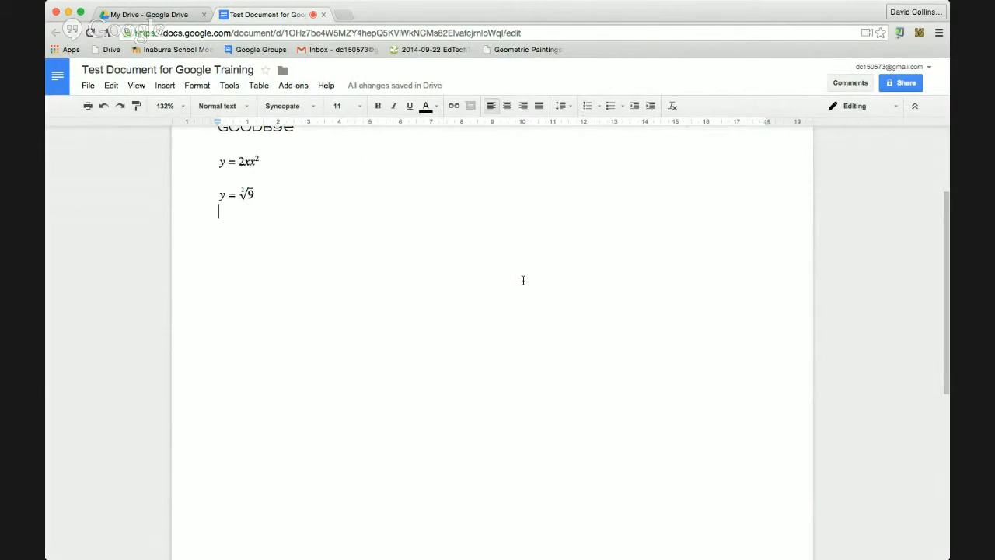
# - Examine the By URL, Your albums and Google Drive sources for inserting an image, and close without choosing one
pyautogui.click(164, 86)
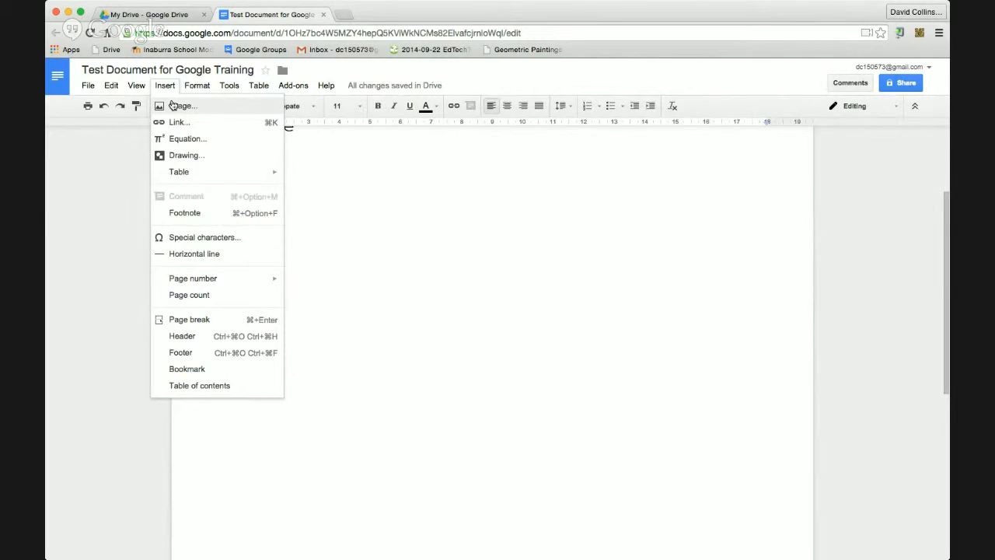
pyautogui.click(175, 107)
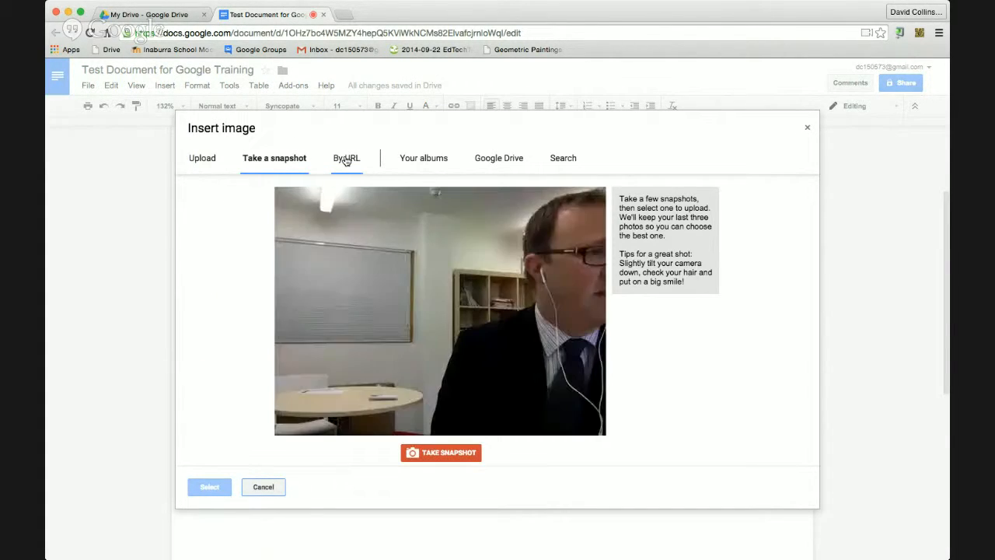
pyautogui.click(347, 161)
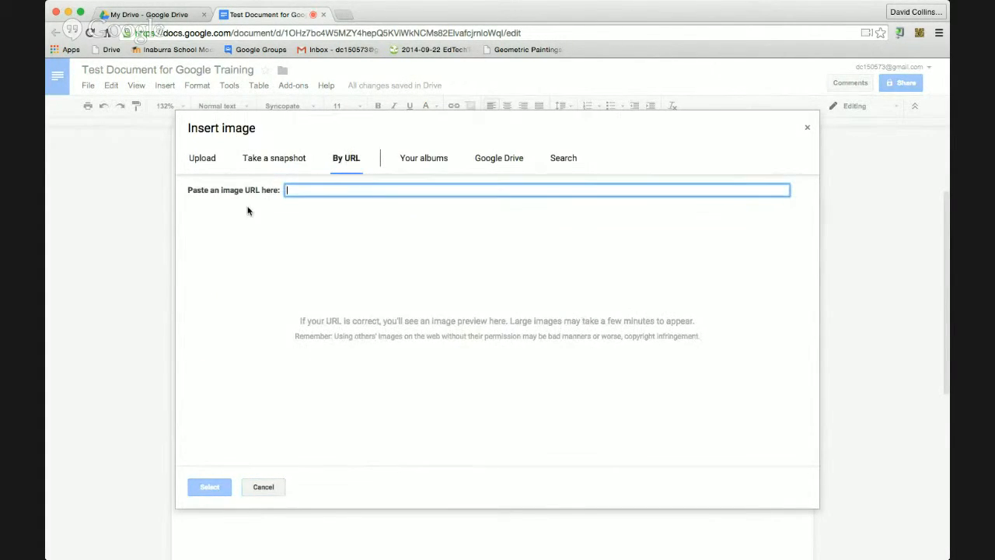
pyautogui.click(443, 160)
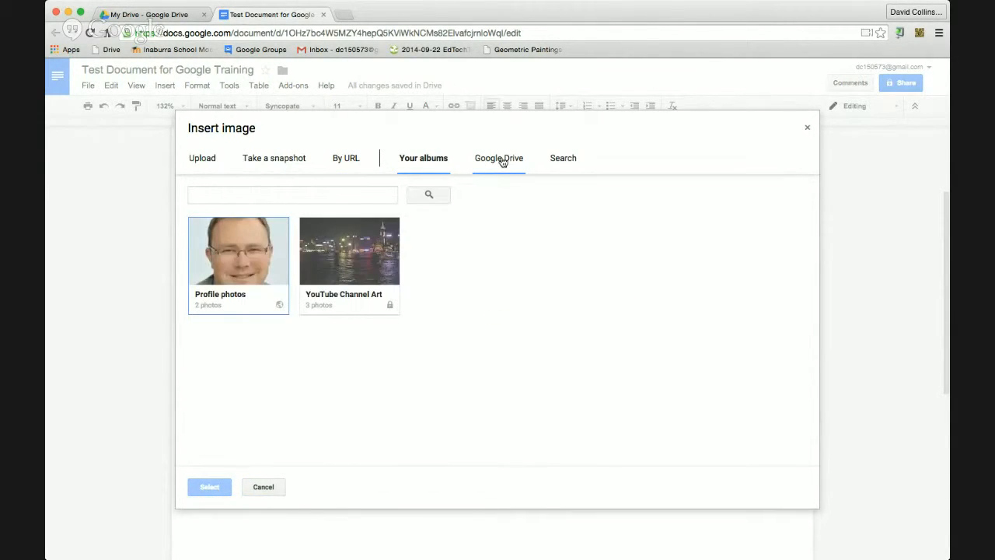
pyautogui.click(503, 159)
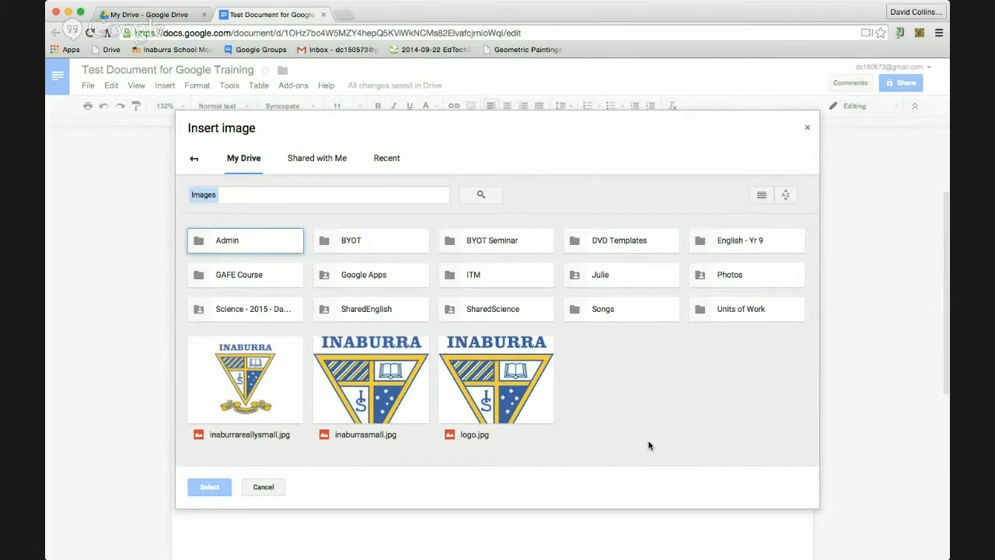
pyautogui.click(809, 130)
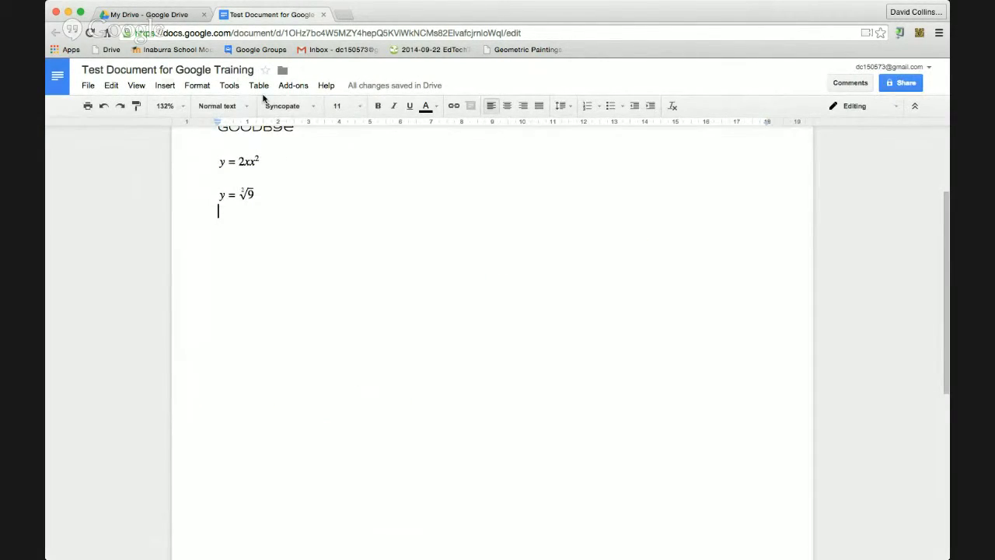
pyautogui.click(161, 86)
pyautogui.moveTo(182, 88)
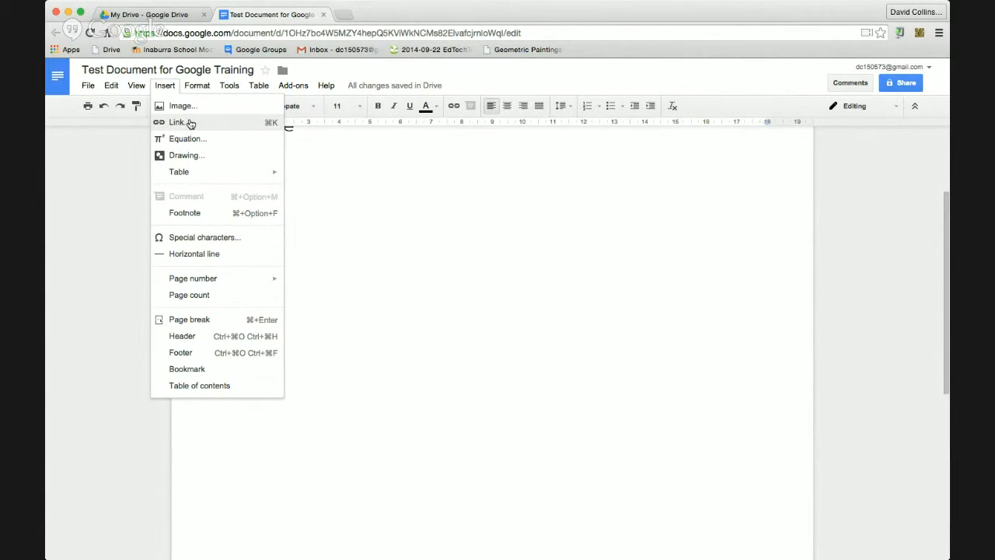
pyautogui.click(356, 183)
pyautogui.press('Down')
pyautogui.press('Down')
pyautogui.press('Return')
pyautogui.write('www')
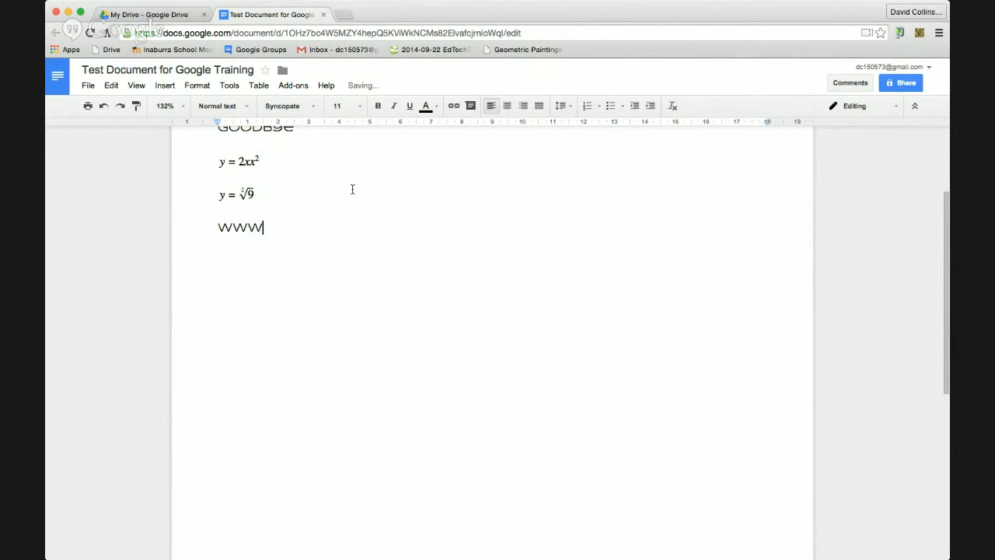
pyautogui.press('BackSpace')
pyautogui.press('BackSpace')
pyautogui.press('BackSpace')
pyautogui.write('www.yo')
pyautogui.press('BackSpace')
pyautogui.press('BackSpace')
pyautogui.press('BackSpace')
pyautogui.press('BackSpace')
pyautogui.press('BackSpace')
pyautogui.press('BackSpace')
pyautogui.write('www.youtube.com')
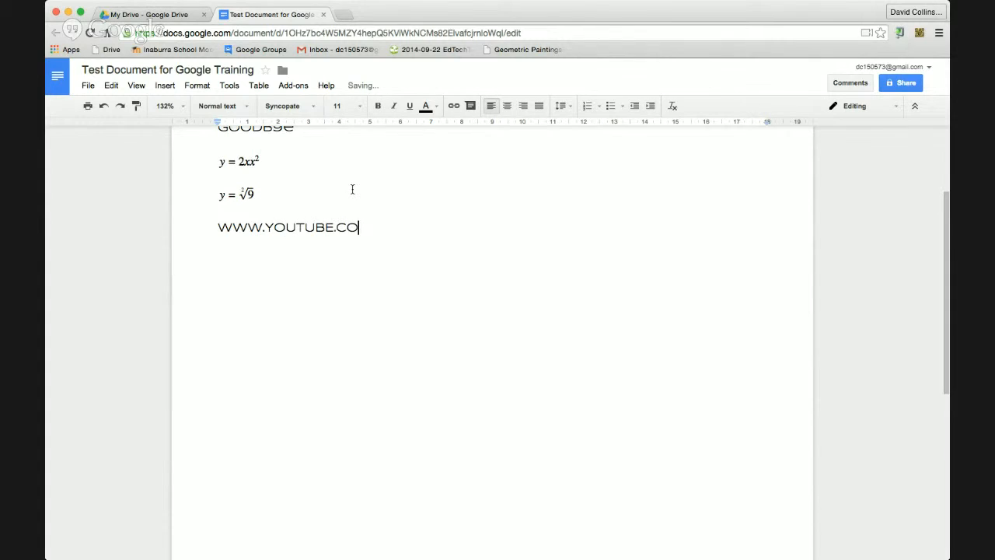
pyautogui.moveTo(389, 224); pyautogui.dragTo(183, 226)
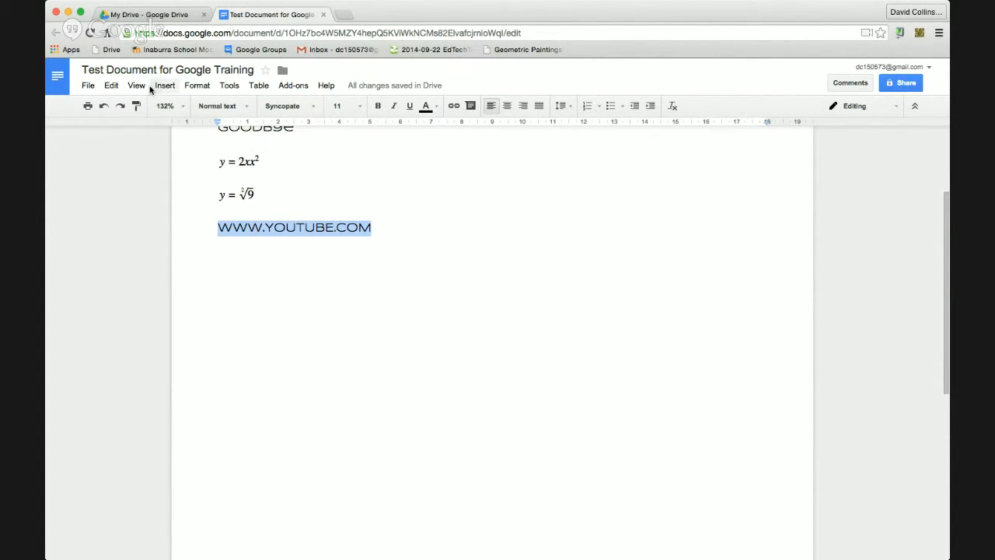
pyautogui.click(298, 108)
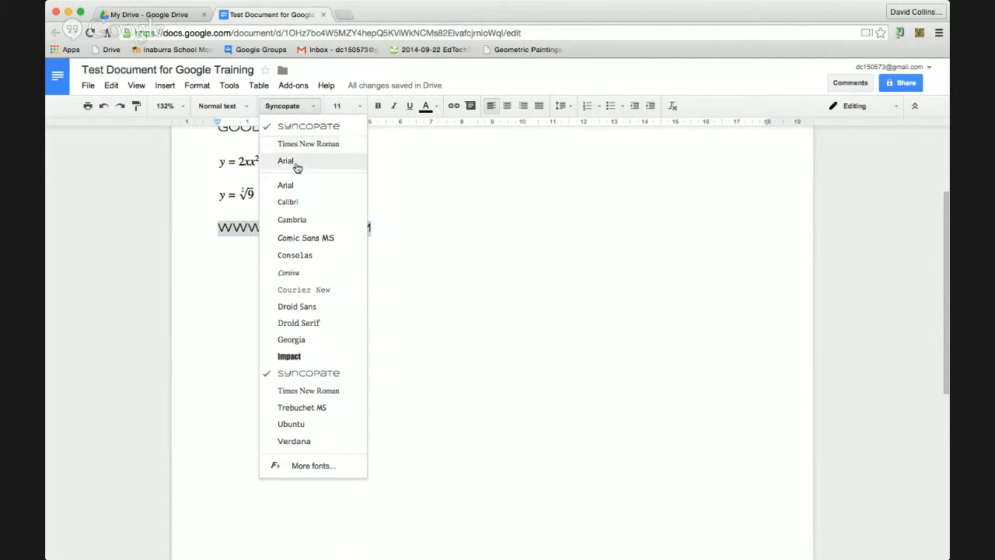
pyautogui.click(296, 161)
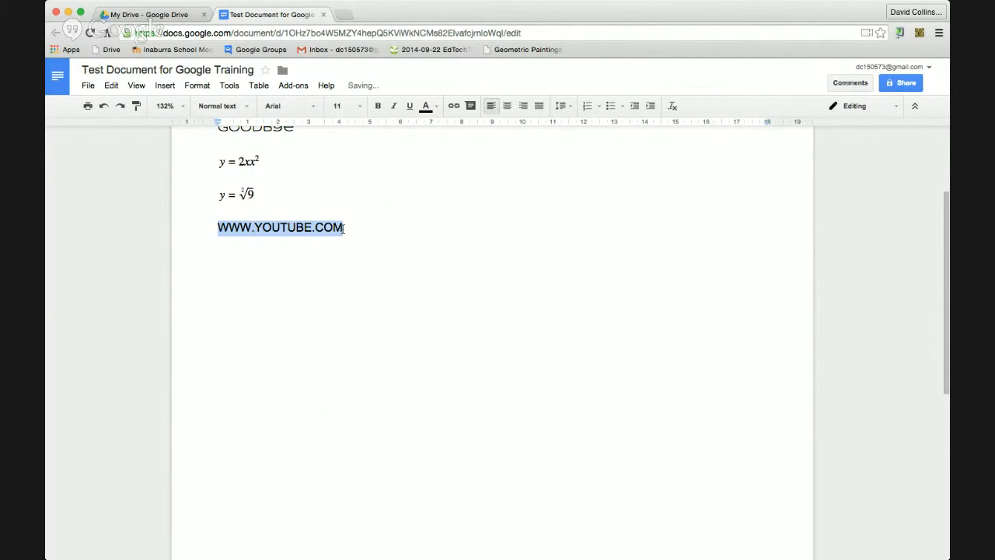
pyautogui.write('www.youtube.com')
pyautogui.press('Return')
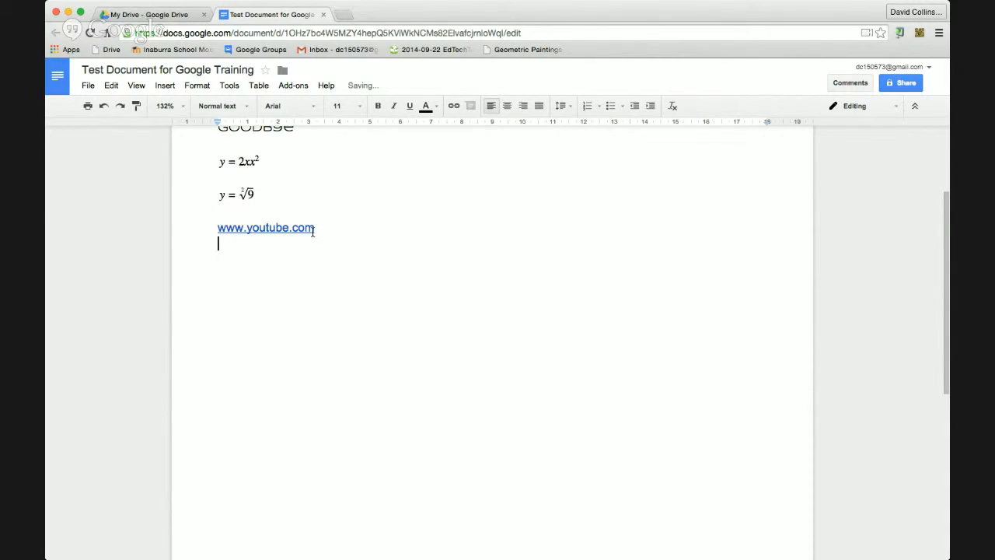
pyautogui.click(283, 227)
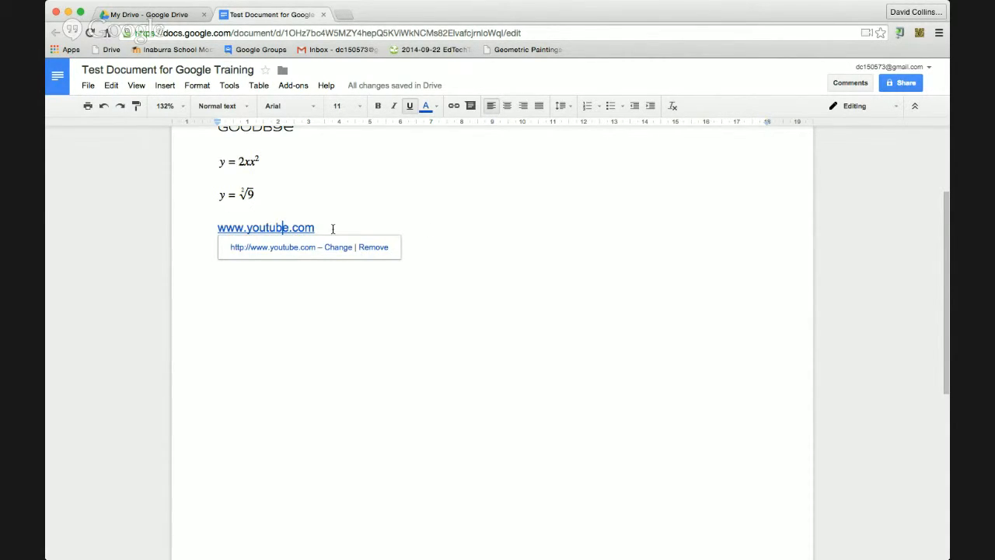
pyautogui.click(373, 249)
pyautogui.moveTo(318, 227); pyautogui.dragTo(212, 225)
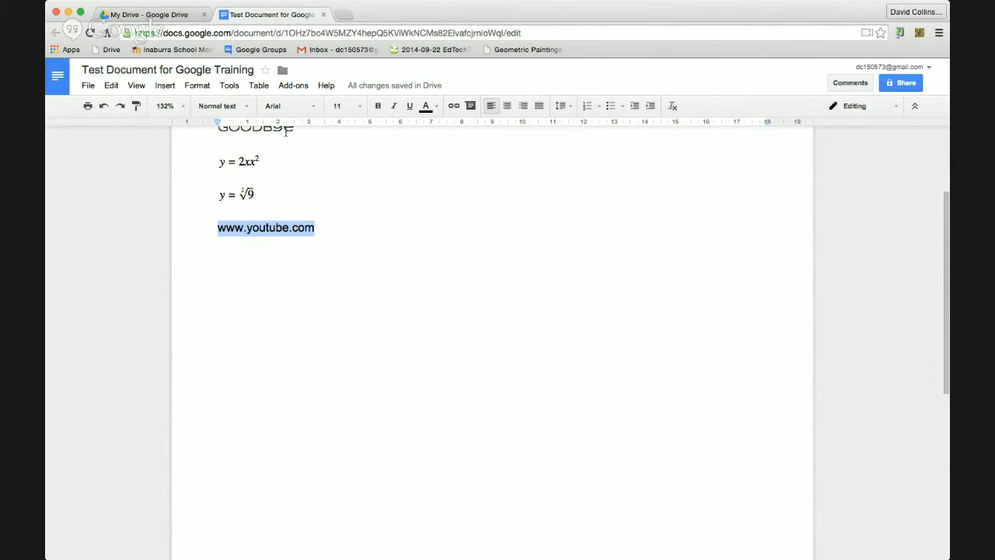
pyautogui.scroll(3, 272, 152)
pyautogui.moveTo(295, 216); pyautogui.dragTo(211, 219)
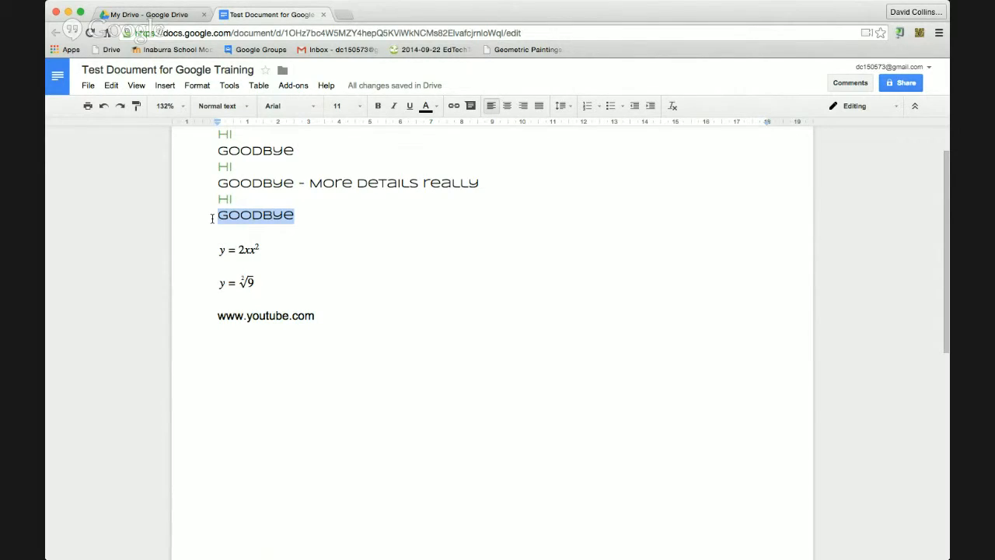
pyautogui.click(165, 86)
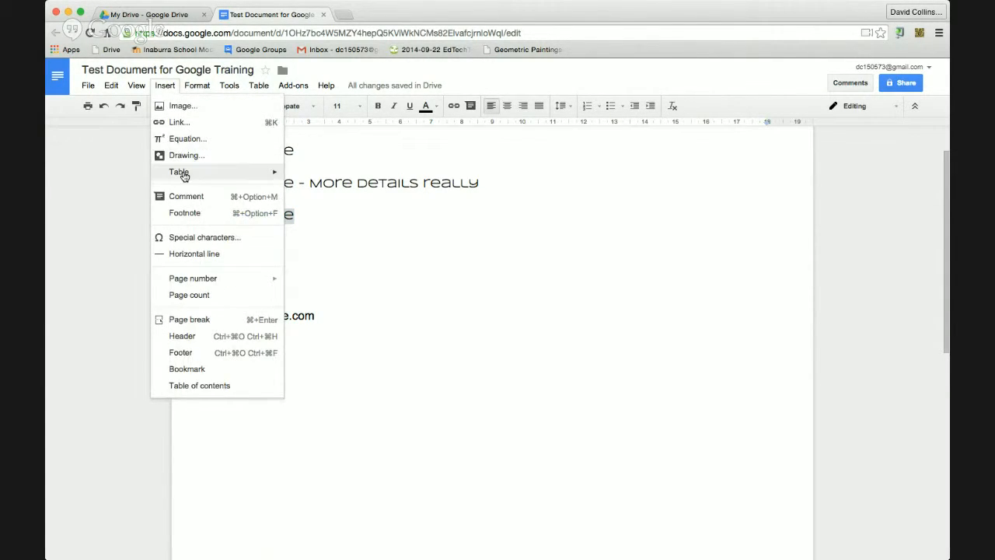
pyautogui.click(195, 124)
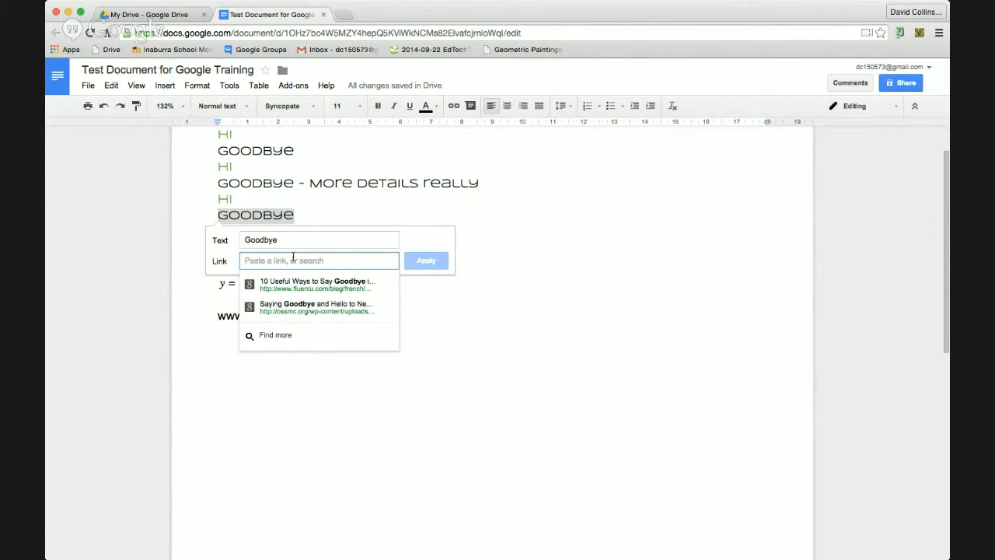
pyautogui.write('amazon')
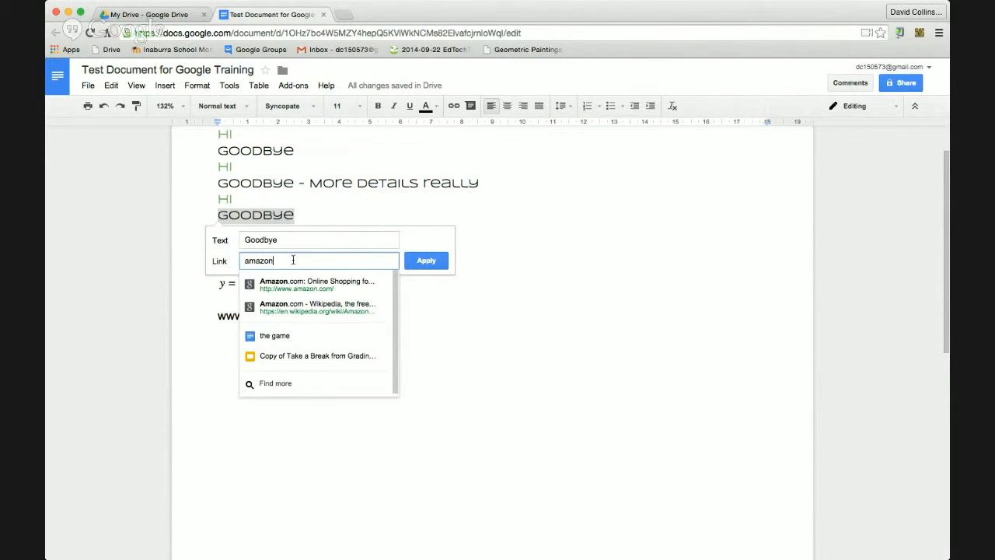
pyautogui.click(295, 290)
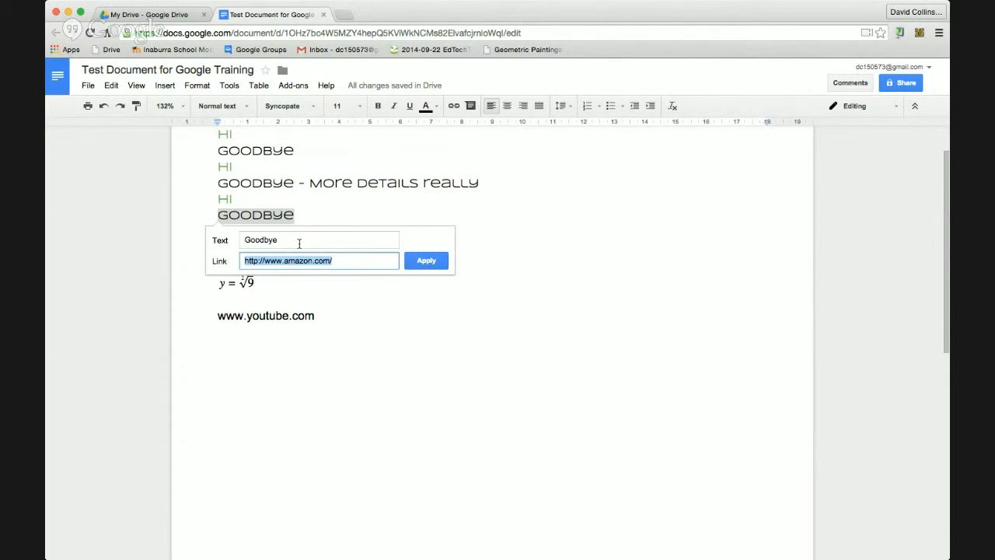
pyautogui.moveTo(298, 244); pyautogui.dragTo(234, 242)
pyautogui.click(357, 261)
pyautogui.click(424, 260)
pyautogui.click(352, 265)
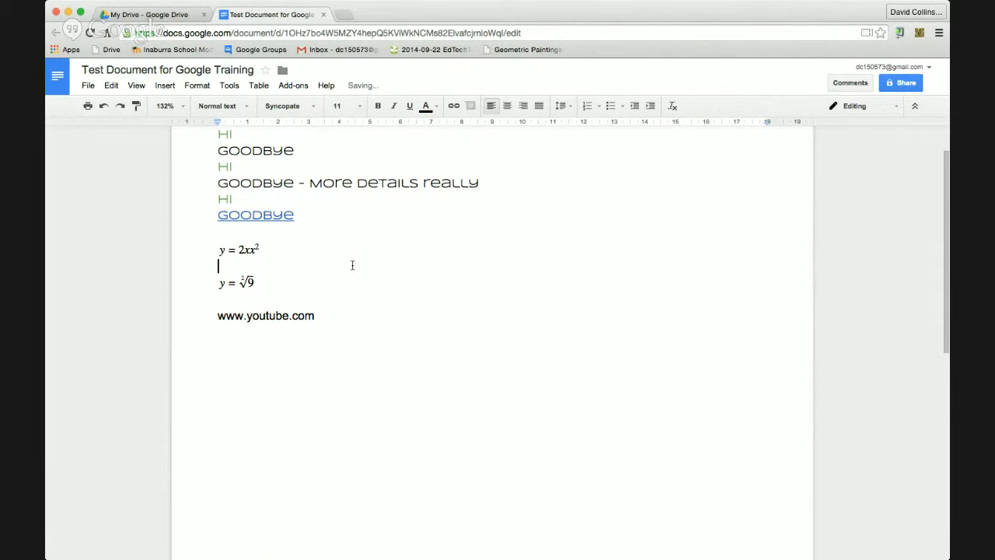
pyautogui.click(325, 320)
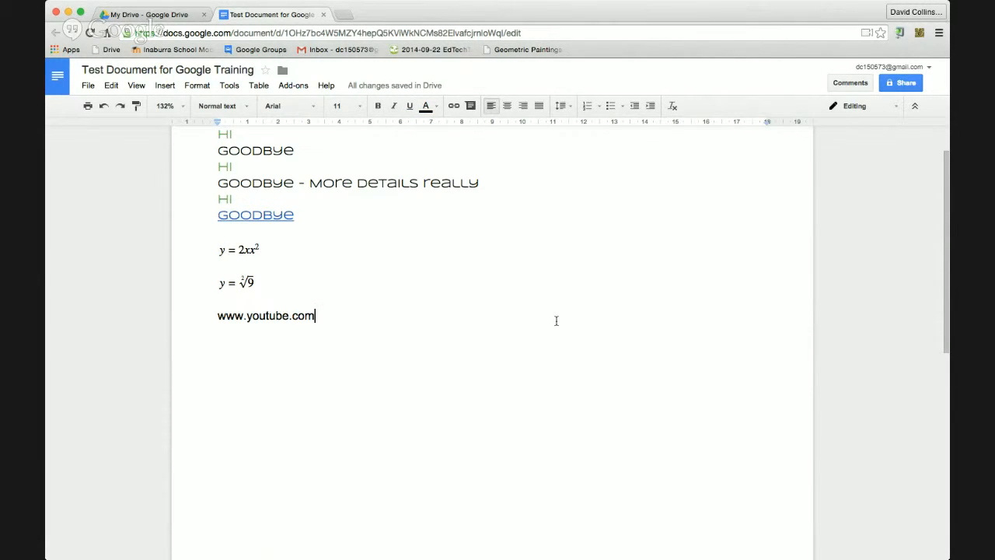
pyautogui.click(171, 86)
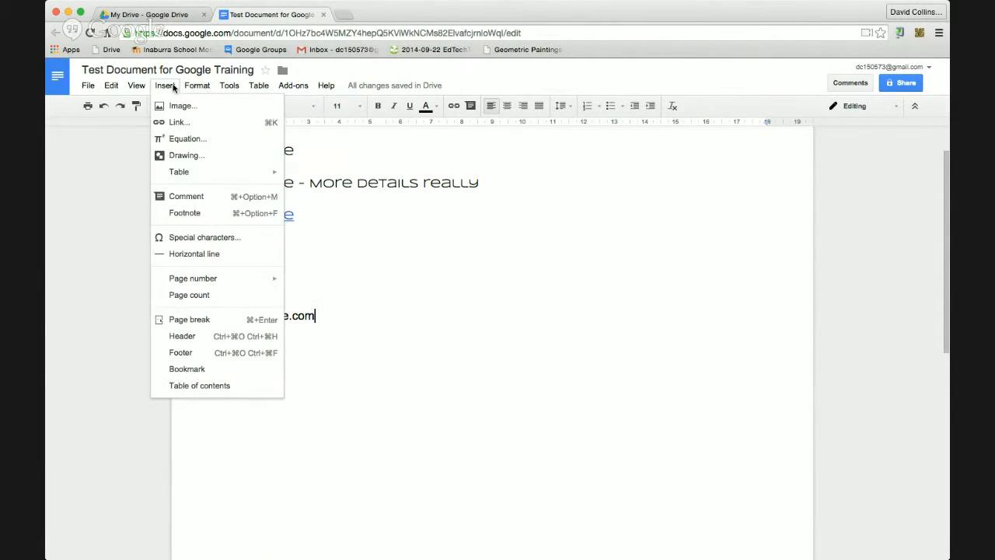
pyautogui.moveTo(182, 89)
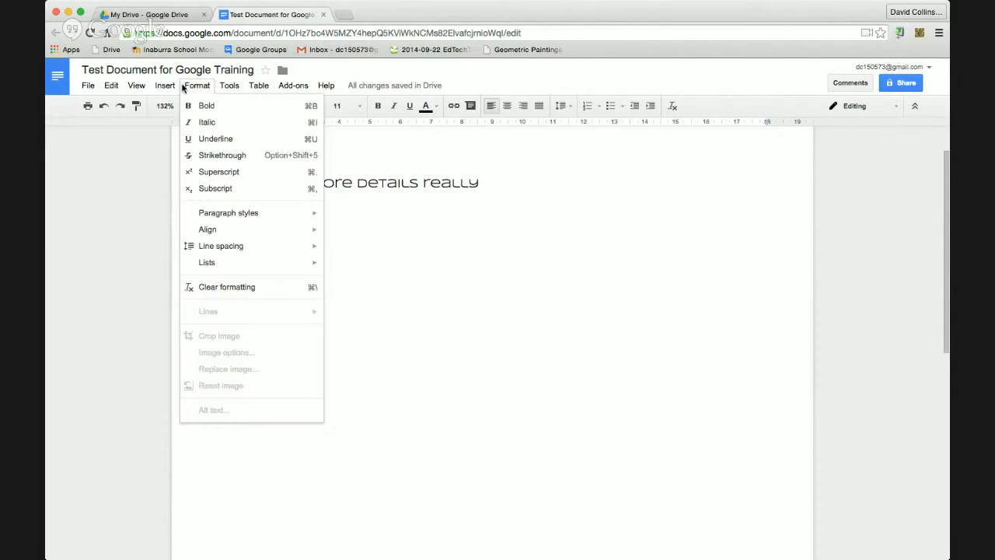
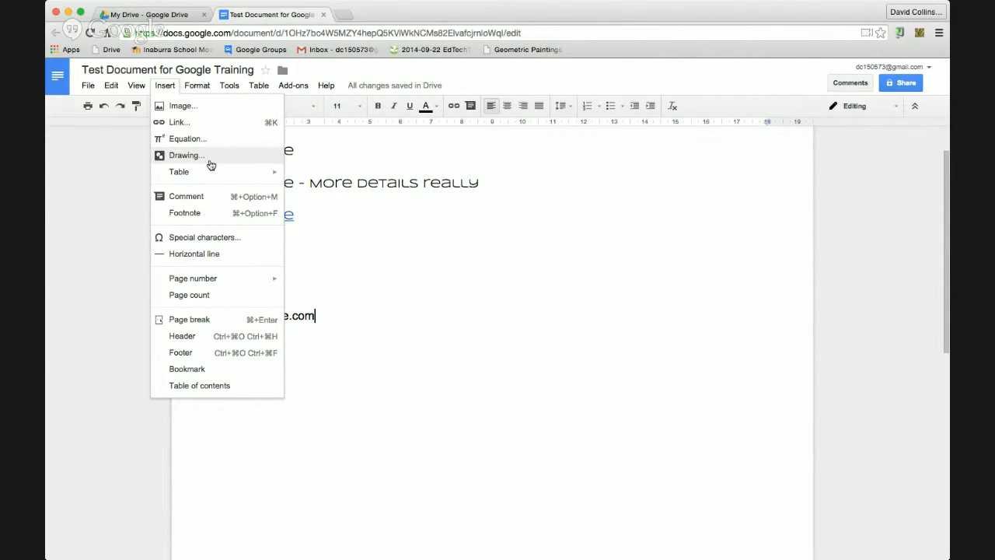
pyautogui.click(204, 156)
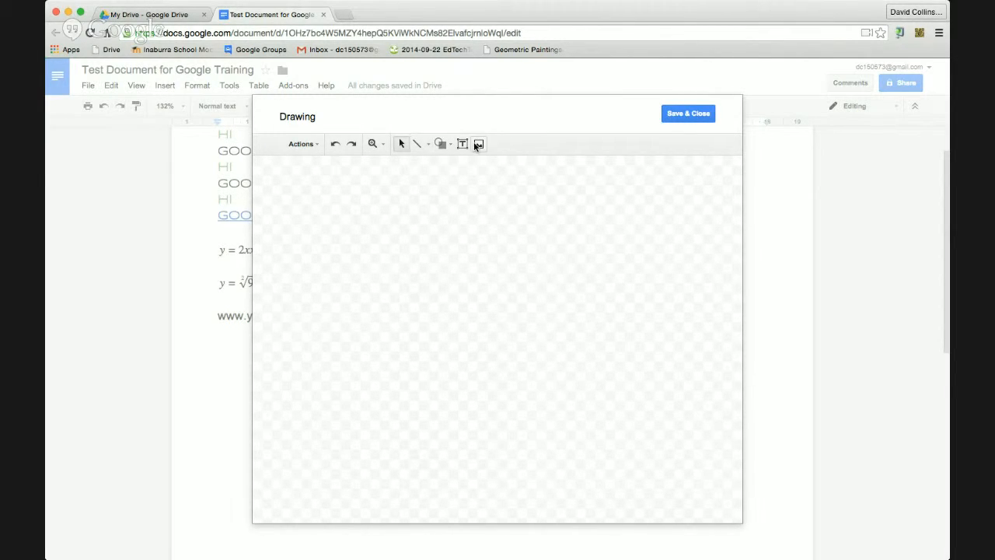
pyautogui.click(477, 145)
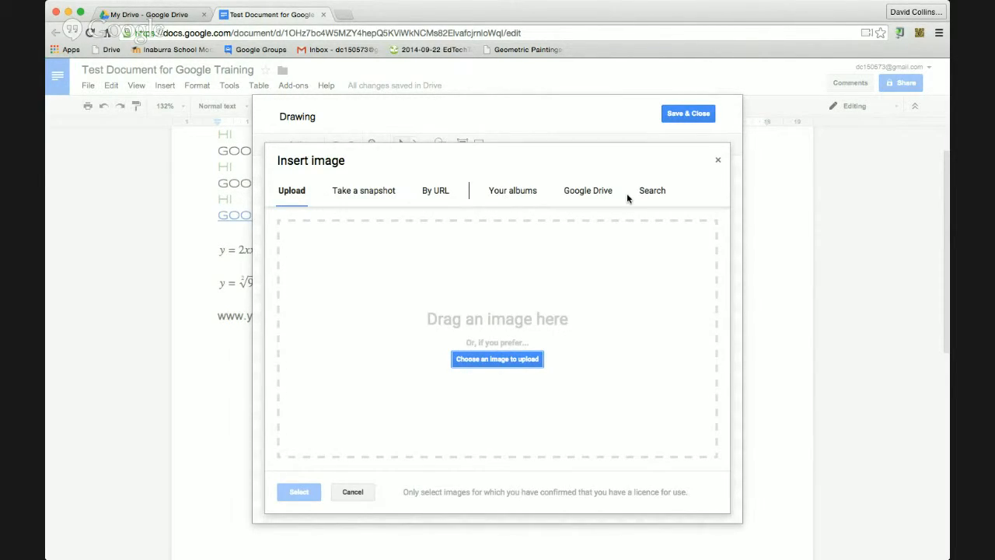
pyautogui.click(660, 191)
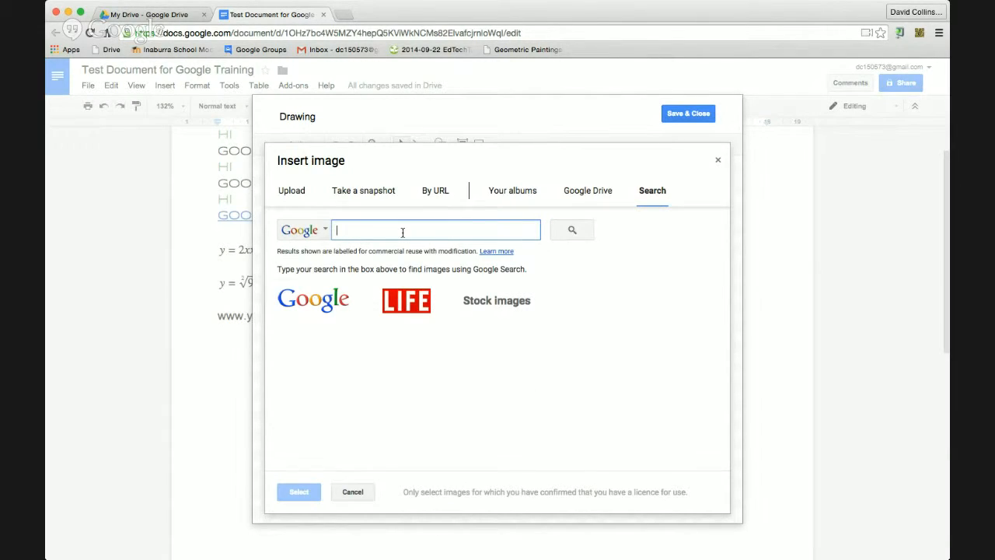
pyautogui.write('dog')
pyautogui.press('Return')
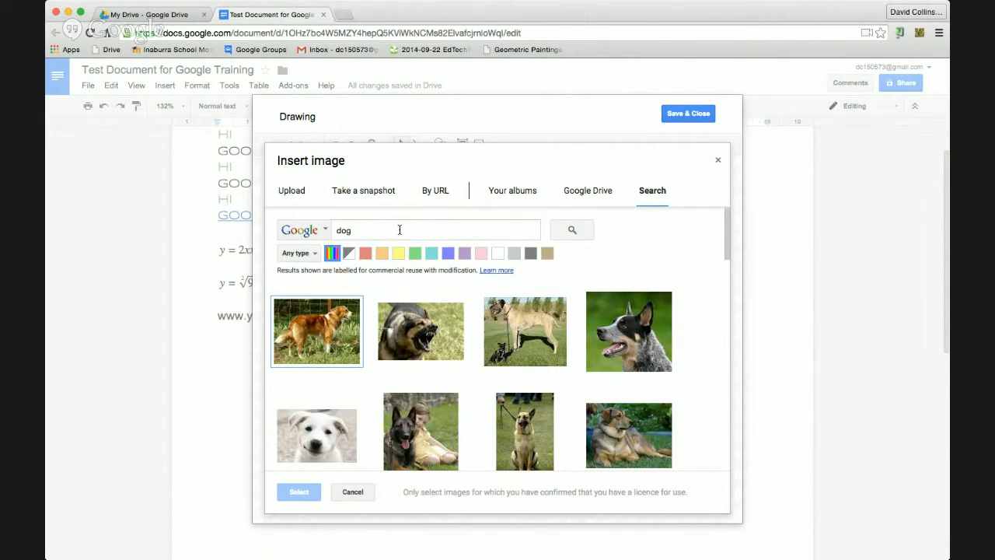
pyautogui.click(513, 315)
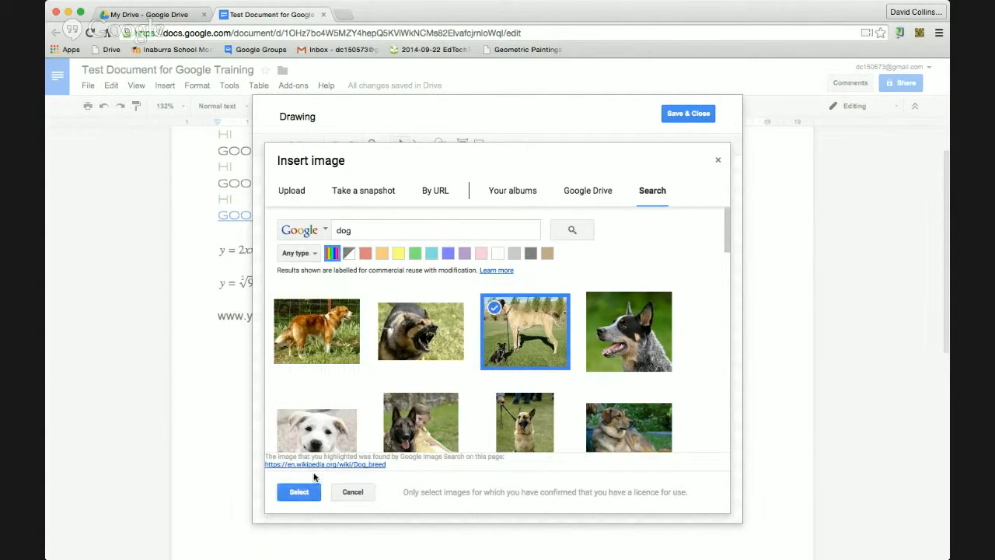
pyautogui.click(299, 492)
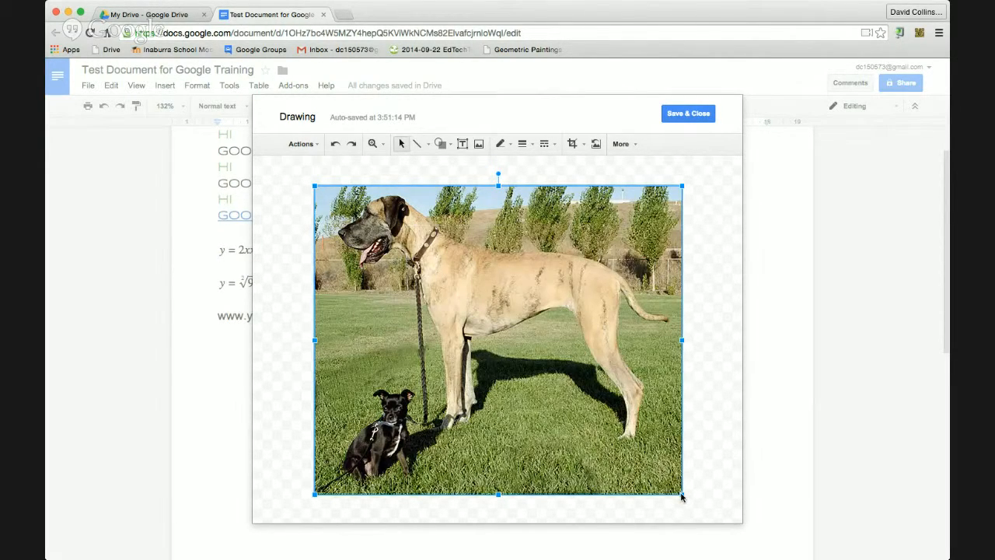
pyautogui.moveTo(682, 496); pyautogui.dragTo(524, 361)
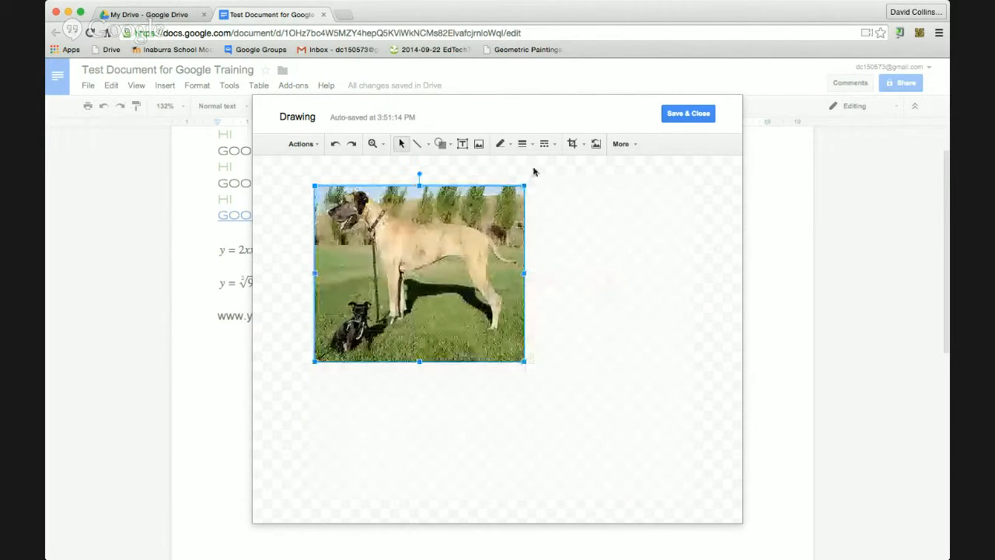
# - Add a text box reading "Dog" in the empty space beside the photo
pyautogui.click(462, 143)
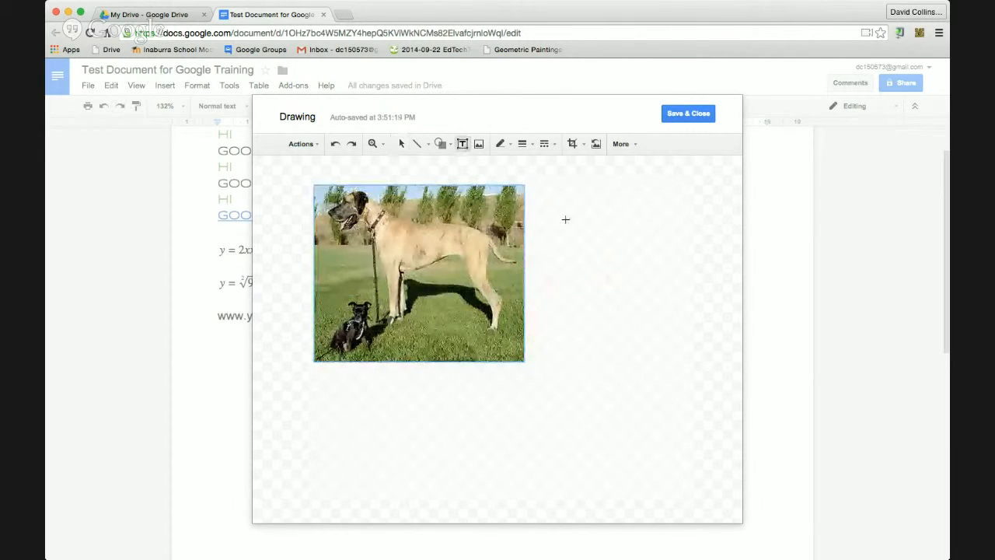
pyautogui.moveTo(588, 227); pyautogui.dragTo(665, 306)
pyautogui.write('Dog')
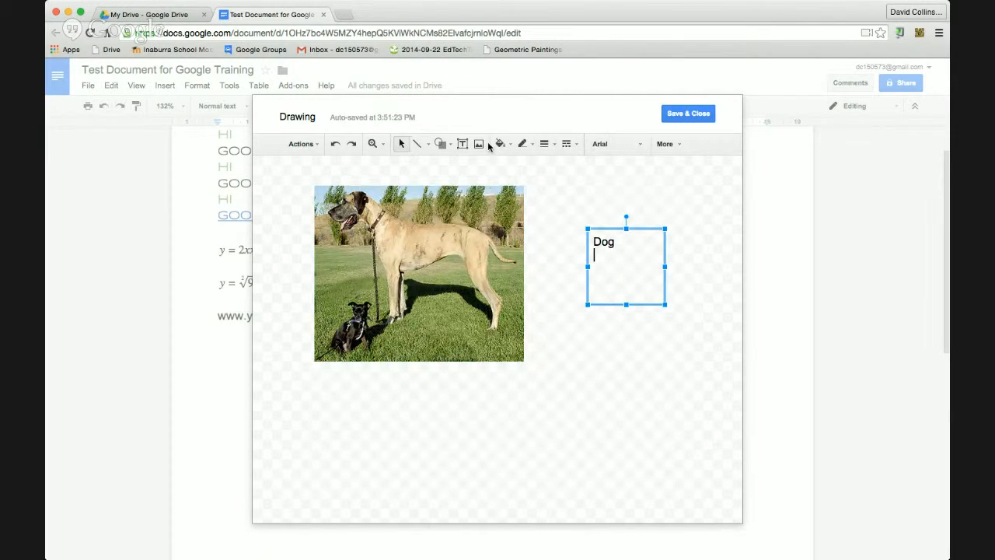
# - Draw an arrow from the Dog text box to the nearest edge of the photo
pyautogui.click(428, 145)
pyautogui.click(430, 181)
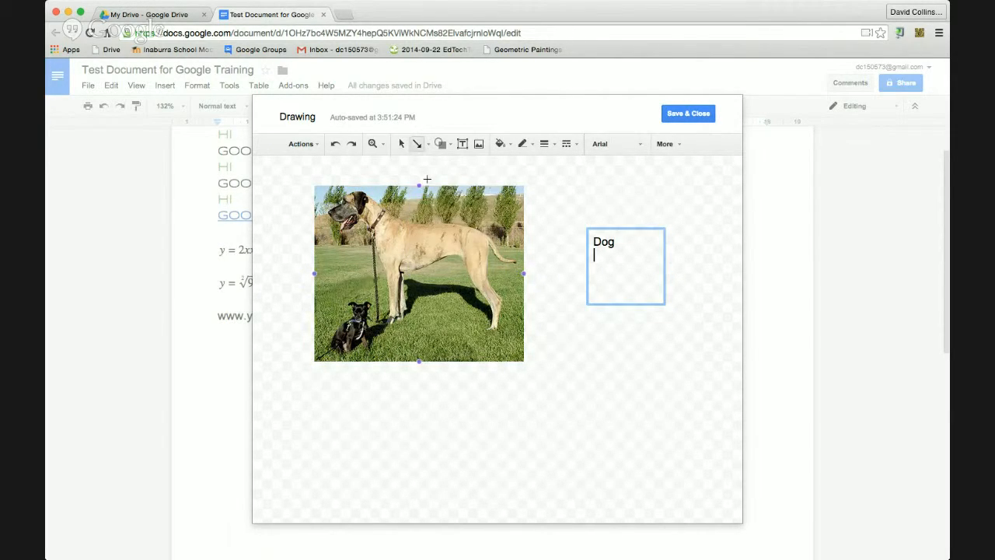
pyautogui.moveTo(587, 266); pyautogui.dragTo(525, 273)
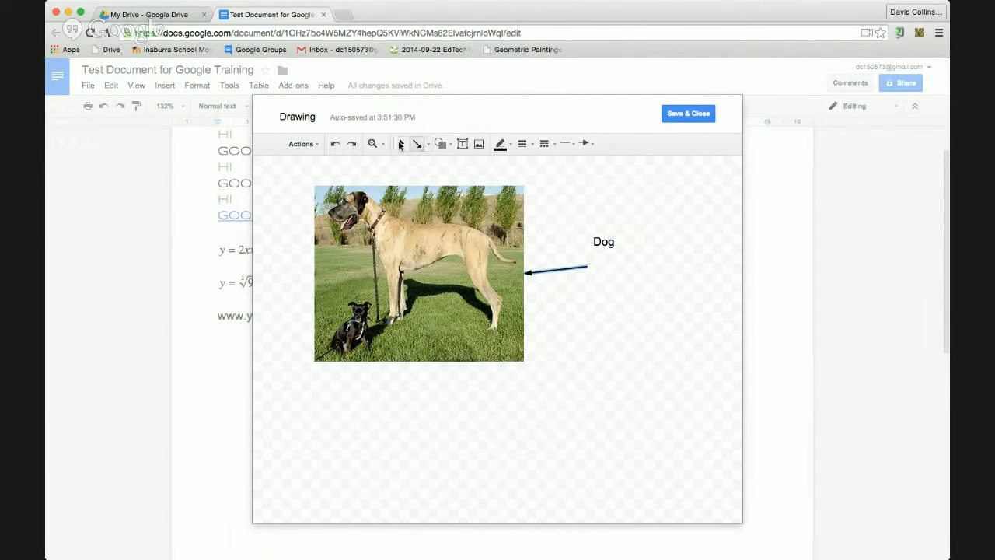
# - Shorten the Dog text box to a single line and move the photo slightly upward with the arrow still attached
pyautogui.click(602, 247)
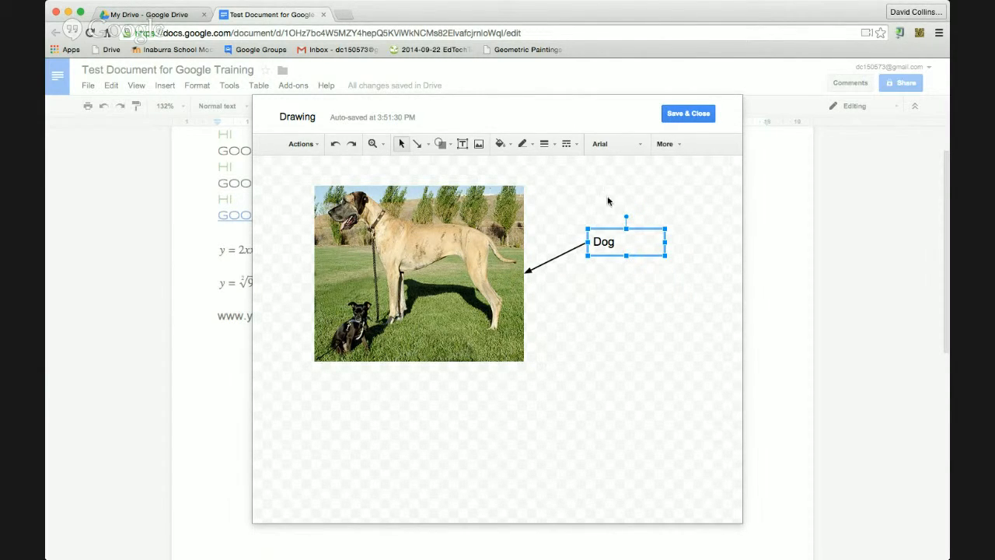
pyautogui.click(554, 205)
pyautogui.click(460, 271)
pyautogui.moveTo(461, 271); pyautogui.dragTo(464, 248)
pyautogui.click(718, 292)
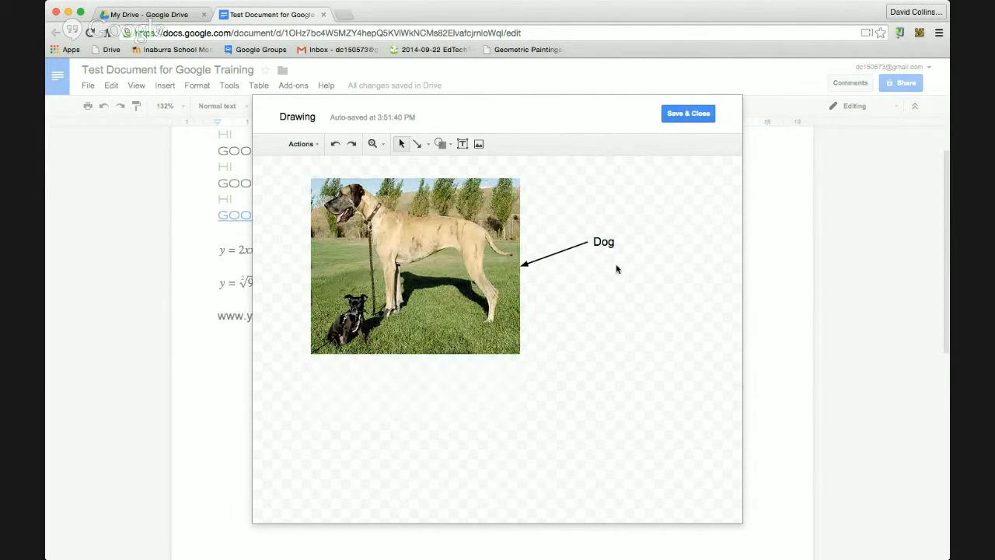
# - Change the line colour of the arrow between the label and the photo to red
pyautogui.click(541, 257)
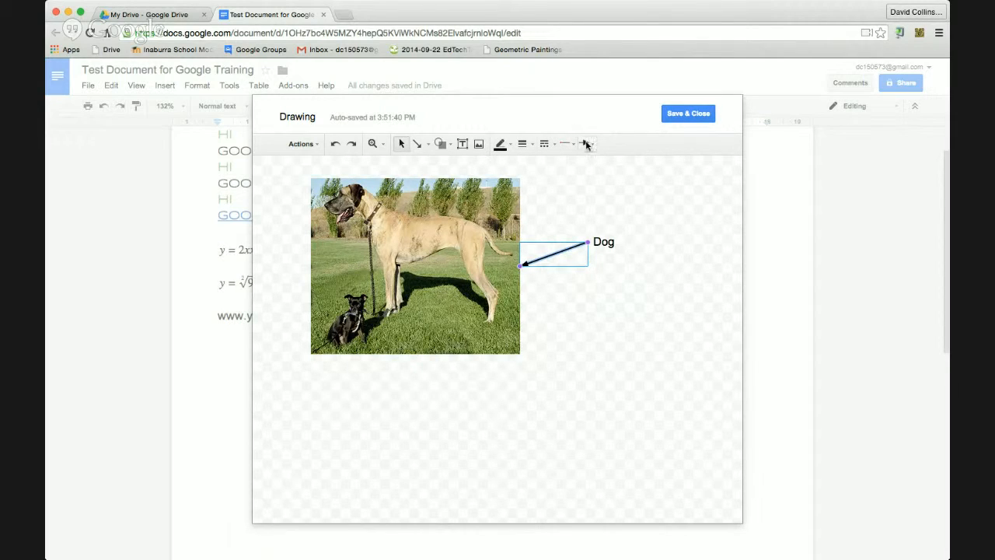
pyautogui.click(501, 145)
pyautogui.click(518, 197)
pyautogui.click(579, 232)
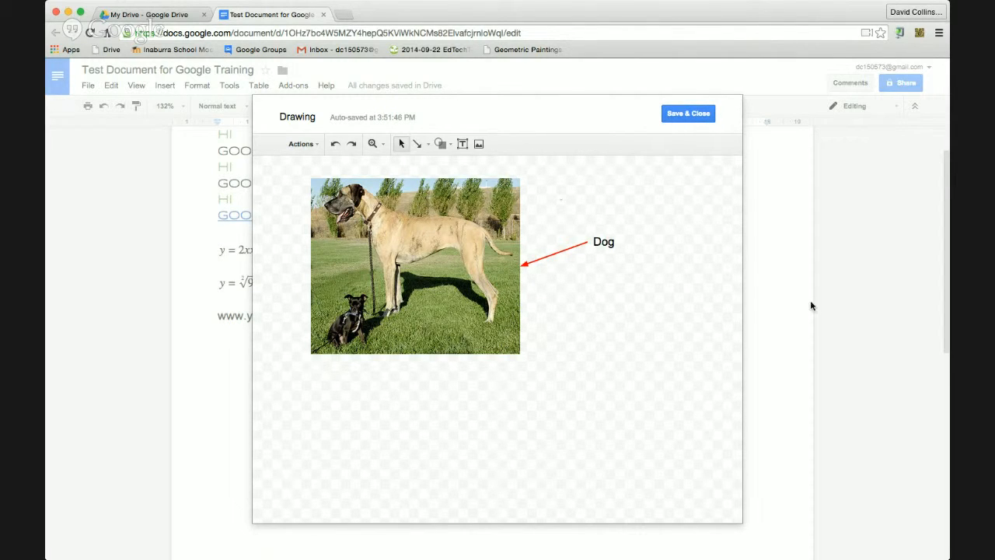
# - Save the drawing into the document and reopen the inserted drawing for editing
pyautogui.click(686, 118)
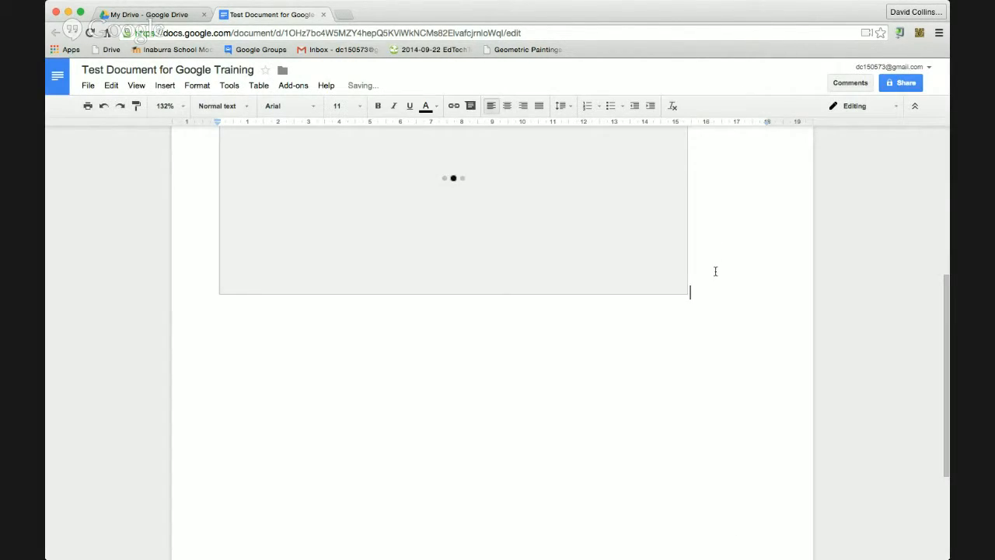
pyautogui.scroll(3, 735, 287)
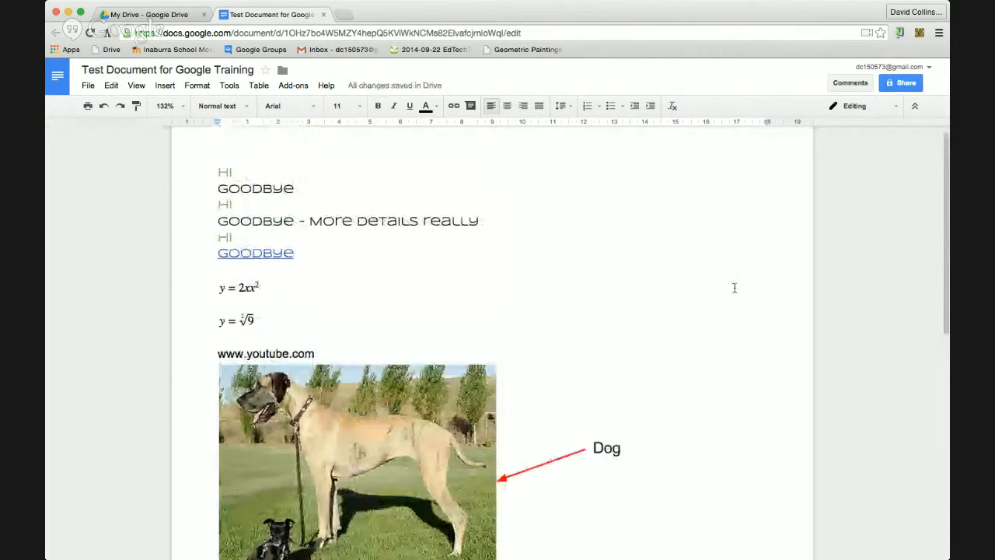
pyautogui.scroll(-1, 735, 287)
pyautogui.click(596, 371)
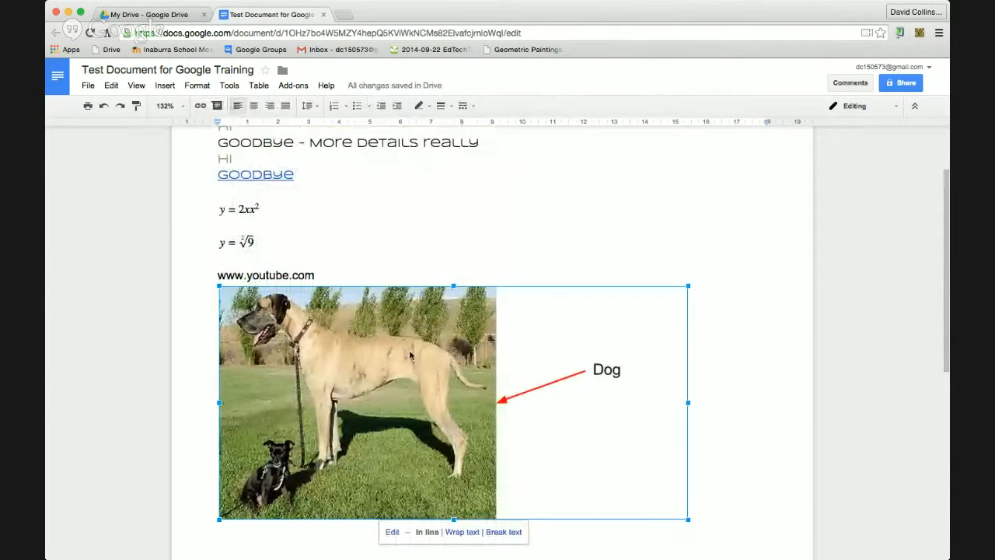
pyautogui.click(391, 532)
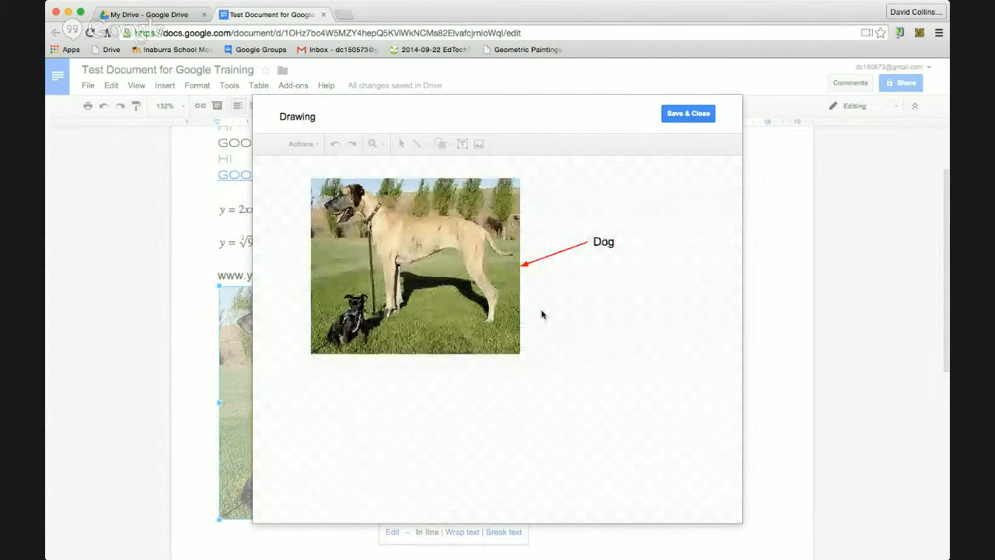
# - Save and close the labelled dog drawing and place the cursor beside it in the document
pyautogui.click(678, 116)
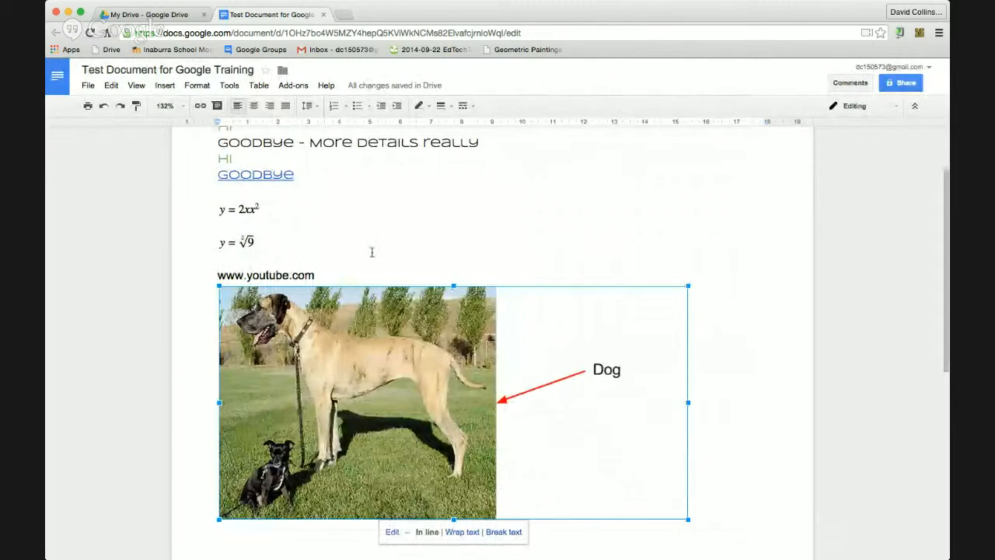
pyautogui.scroll(-3, 371, 249)
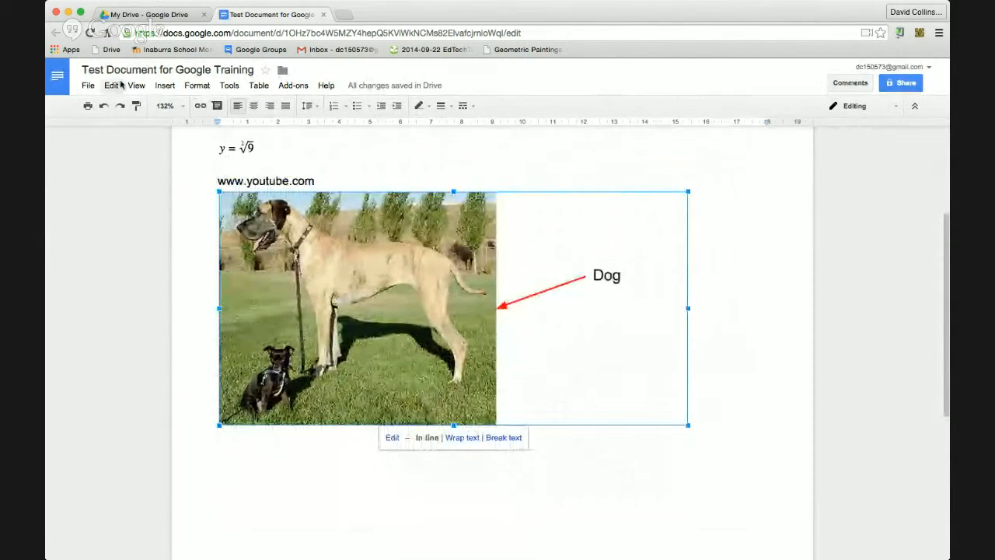
pyautogui.click(164, 86)
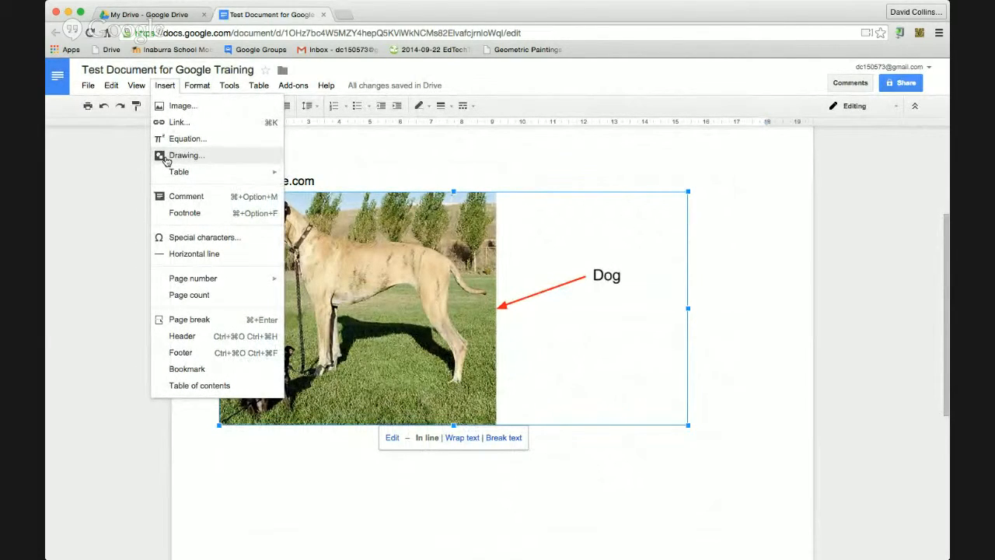
pyautogui.click(786, 337)
pyautogui.scroll(-3, 786, 338)
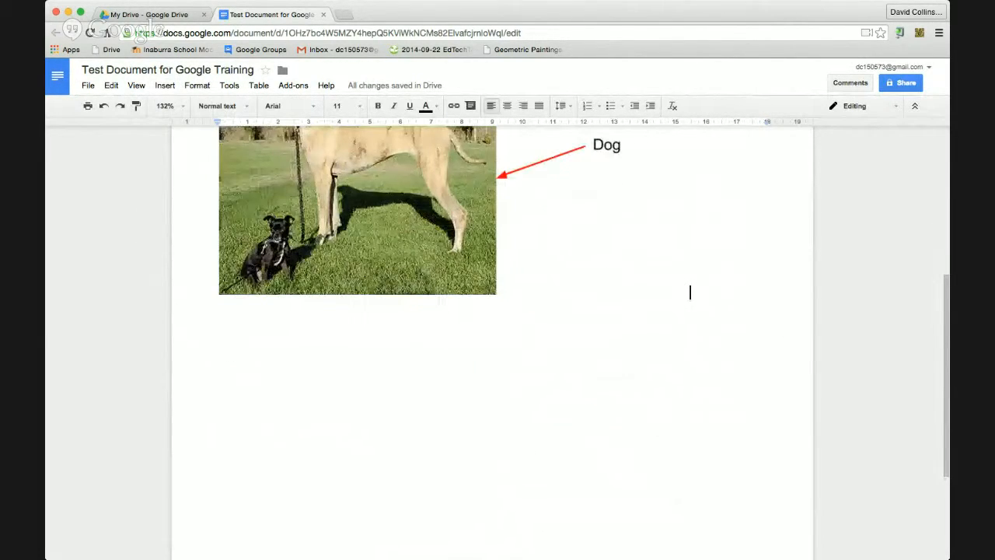
# - Examine the table size grid and the other table options available for the document
pyautogui.click(165, 85)
pyautogui.moveTo(199, 173)
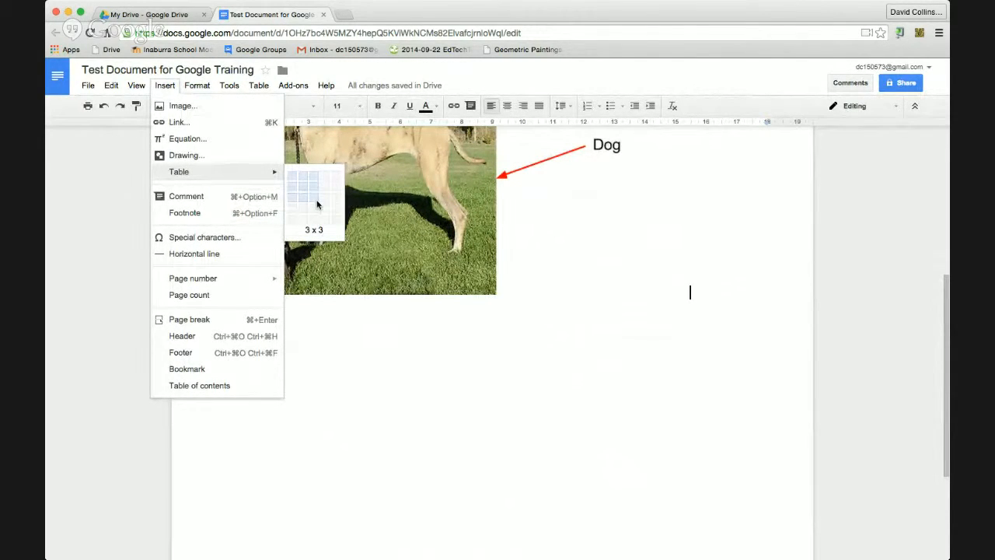
pyautogui.click(259, 85)
pyautogui.click(260, 85)
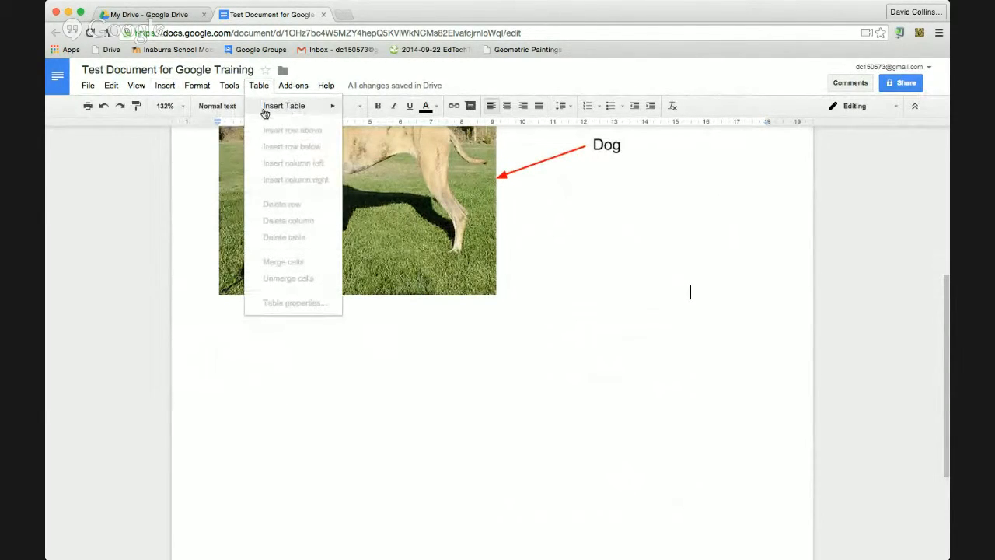
pyautogui.moveTo(293, 105)
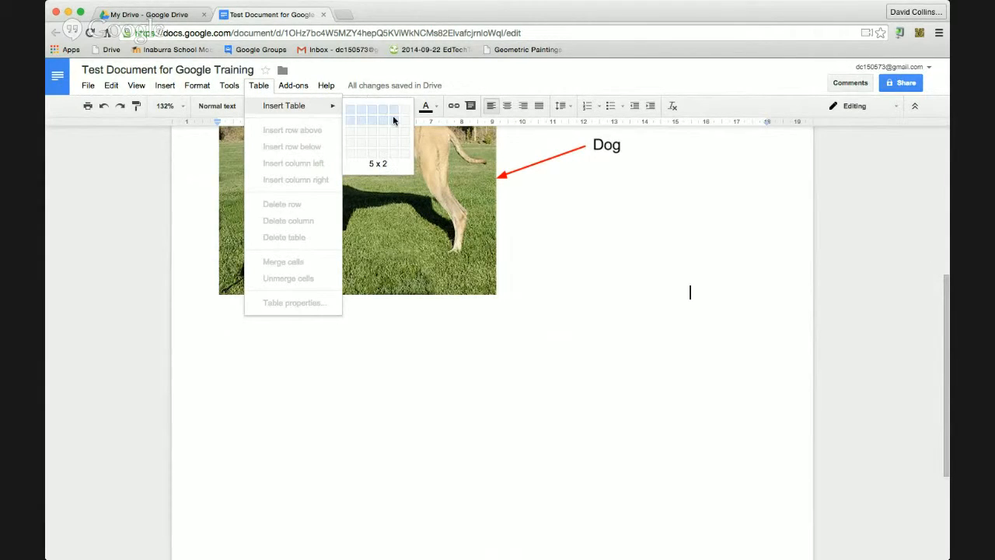
pyautogui.click(166, 85)
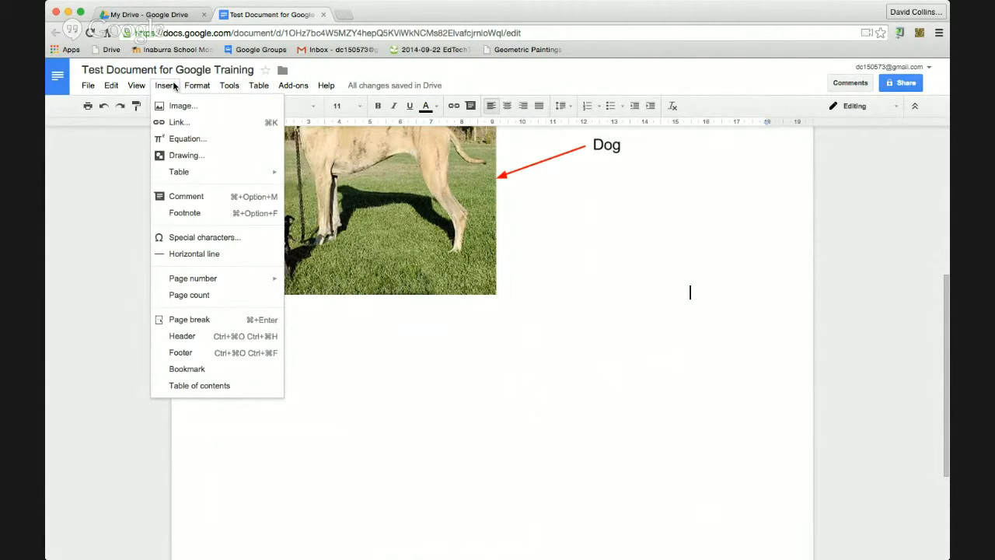
pyautogui.scroll(4, 500, 241)
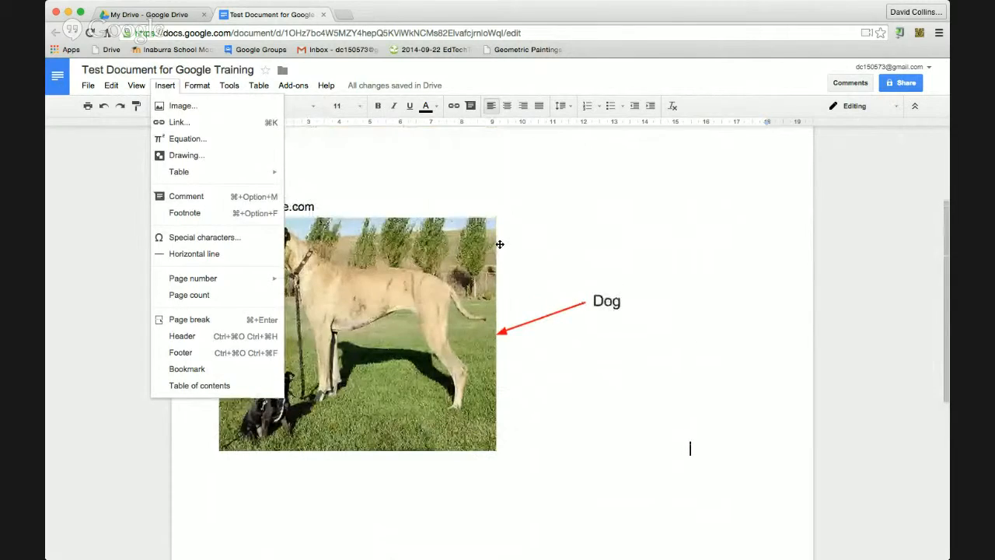
pyautogui.scroll(4, 500, 244)
pyautogui.click(500, 244)
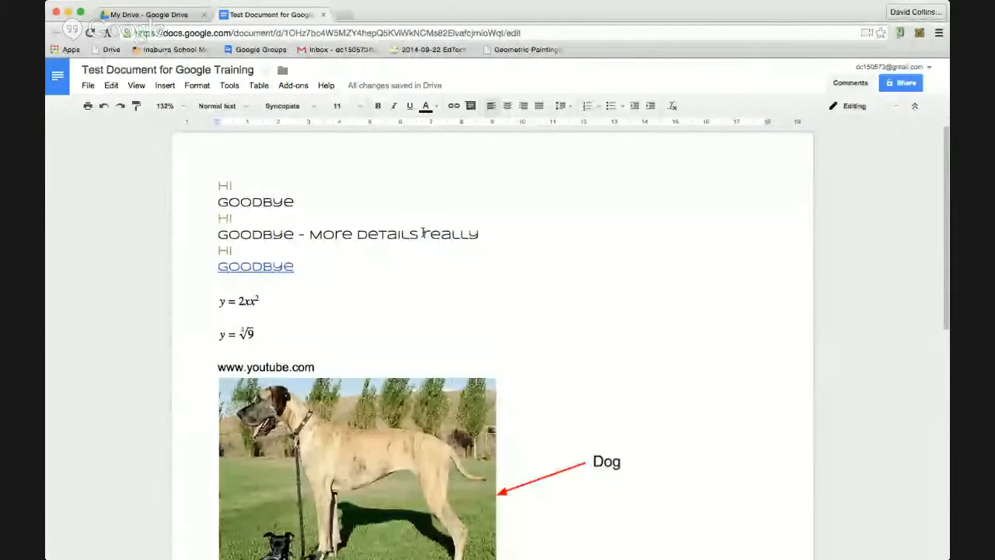
# - Select the word "really" and reply "Great idea" to the accepted "- More Details really" suggestion in the comment history
pyautogui.moveTo(423, 234); pyautogui.dragTo(480, 234)
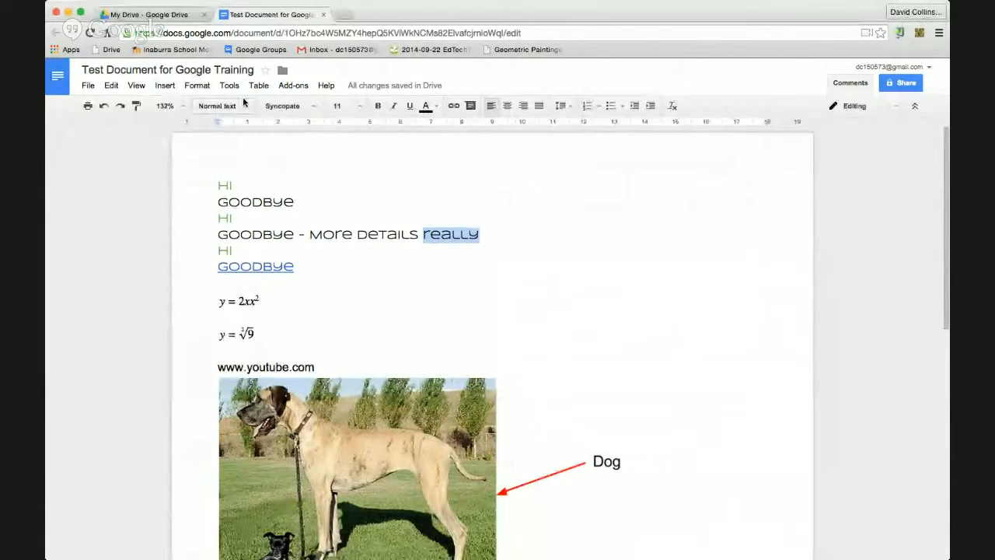
pyautogui.click(165, 85)
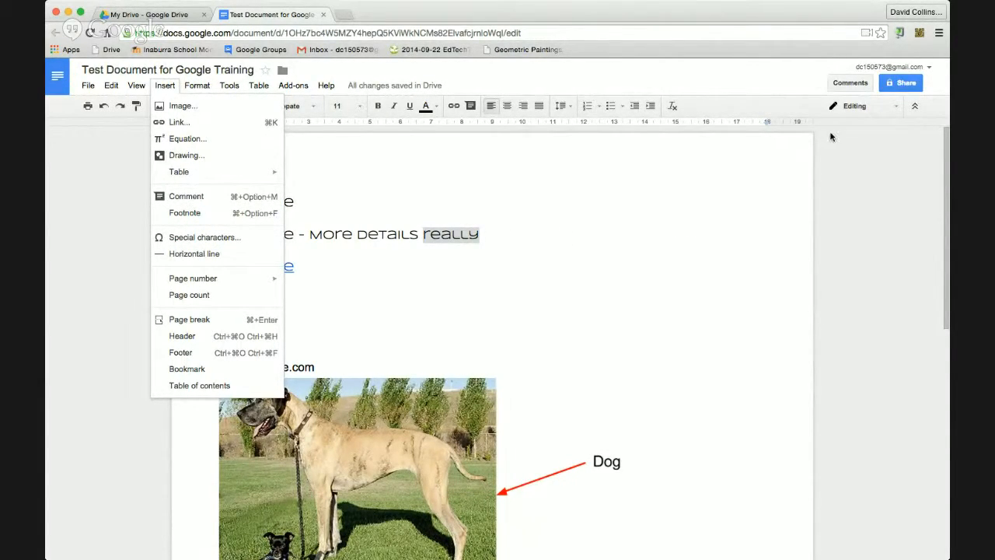
pyautogui.click(851, 82)
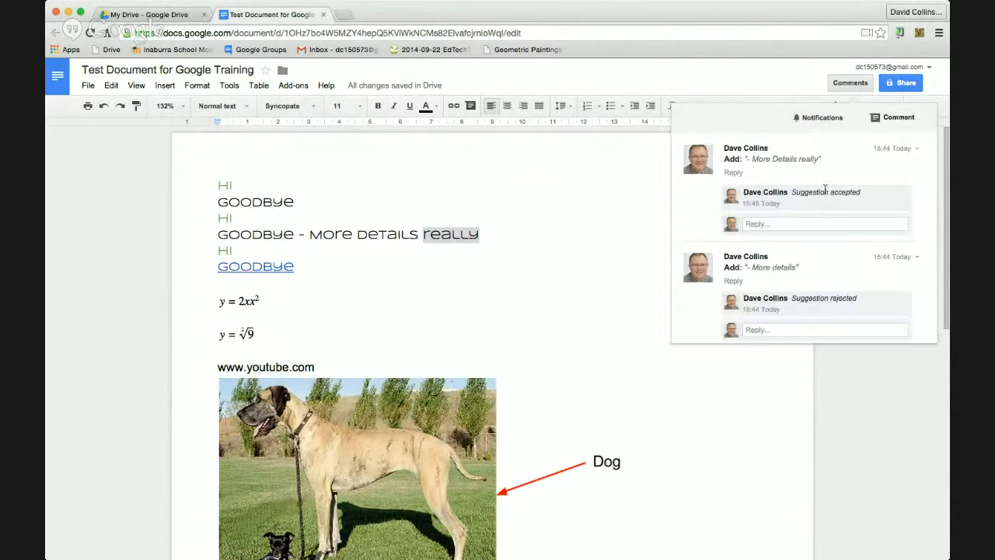
pyautogui.click(809, 225)
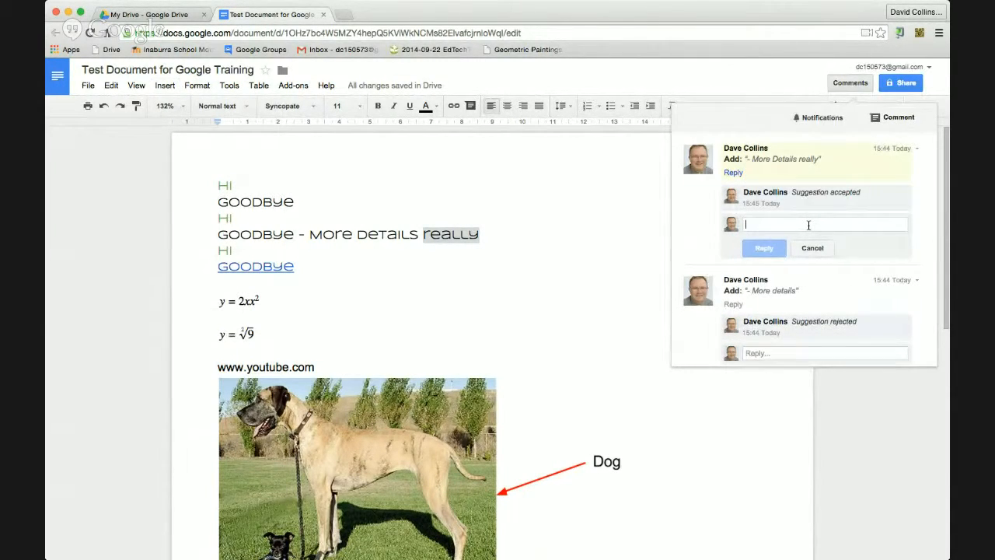
pyautogui.write('Great idea')
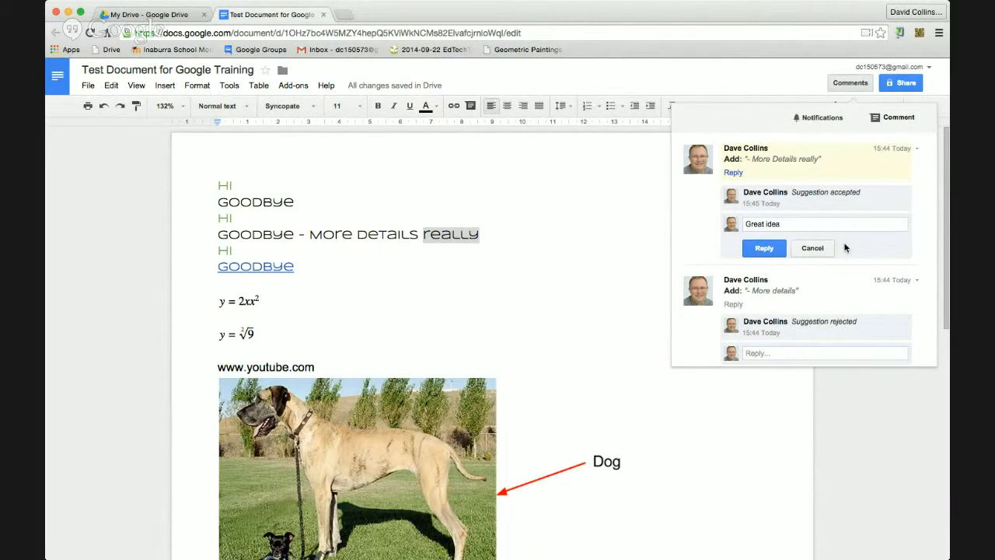
pyautogui.click(764, 248)
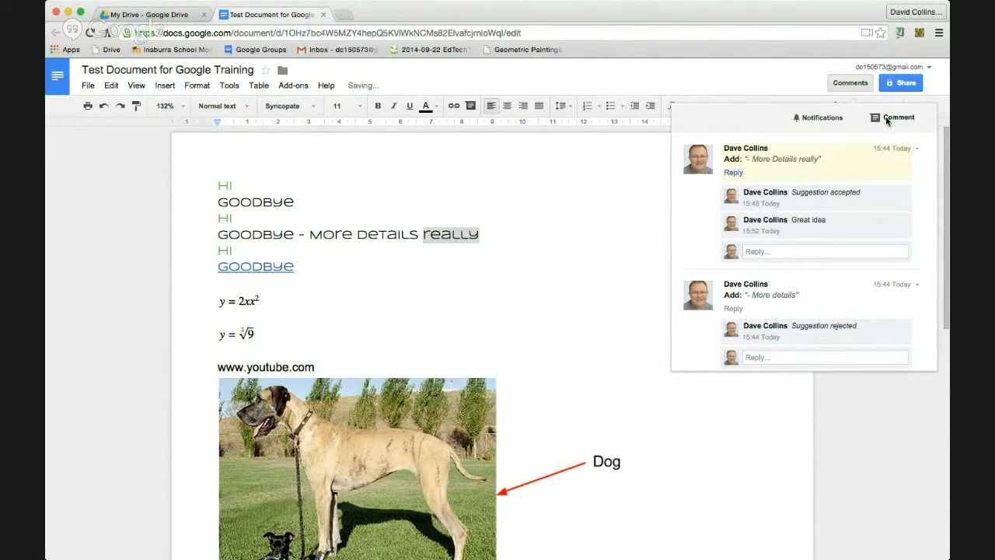
# - Add the comment "Really good idea" to the word "really" in the More Details line
pyautogui.click(470, 256)
pyautogui.click(462, 236)
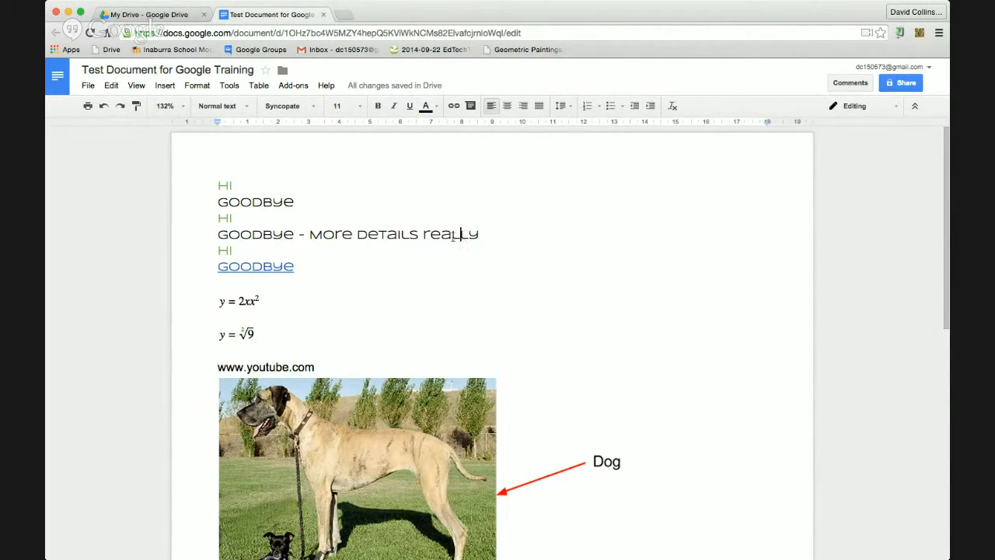
pyautogui.click(850, 84)
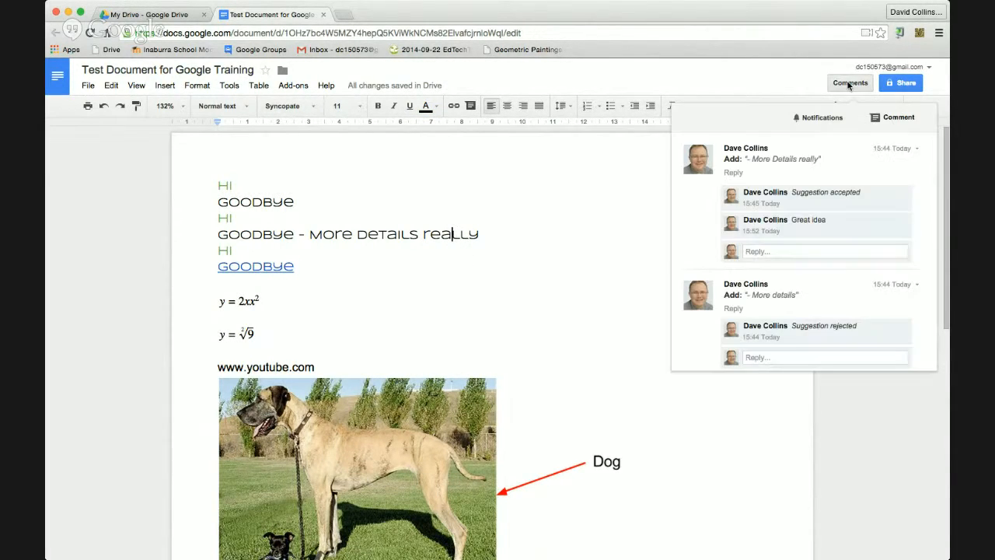
pyautogui.click(883, 119)
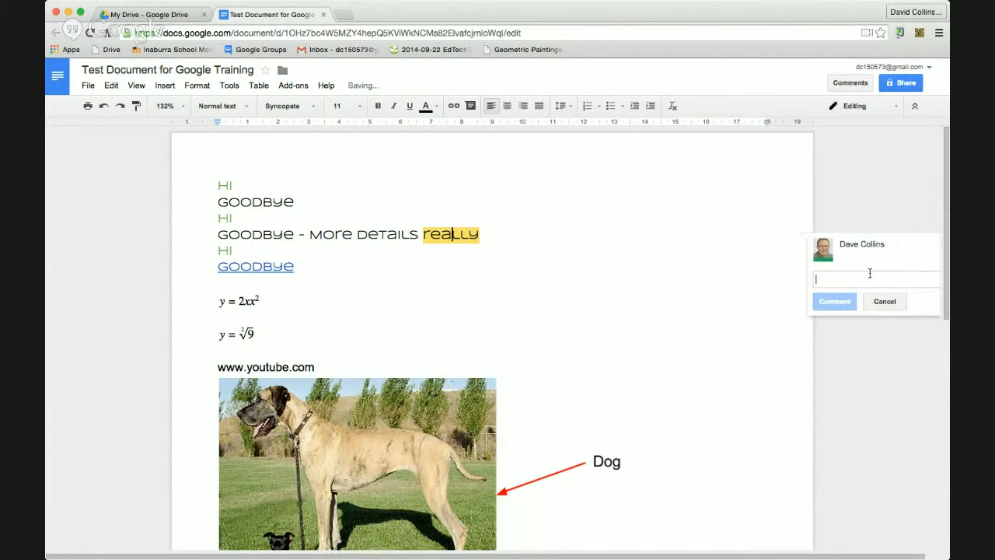
pyautogui.write('RE')
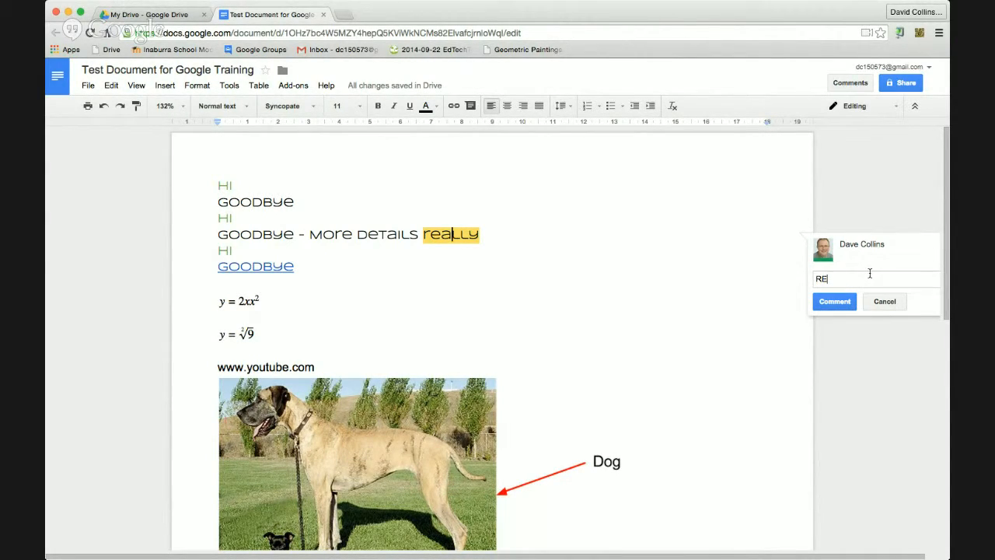
pyautogui.write('eally go')
pyautogui.click(822, 280)
pyautogui.press('BackSpace')
pyautogui.write('e')
pyautogui.click(835, 302)
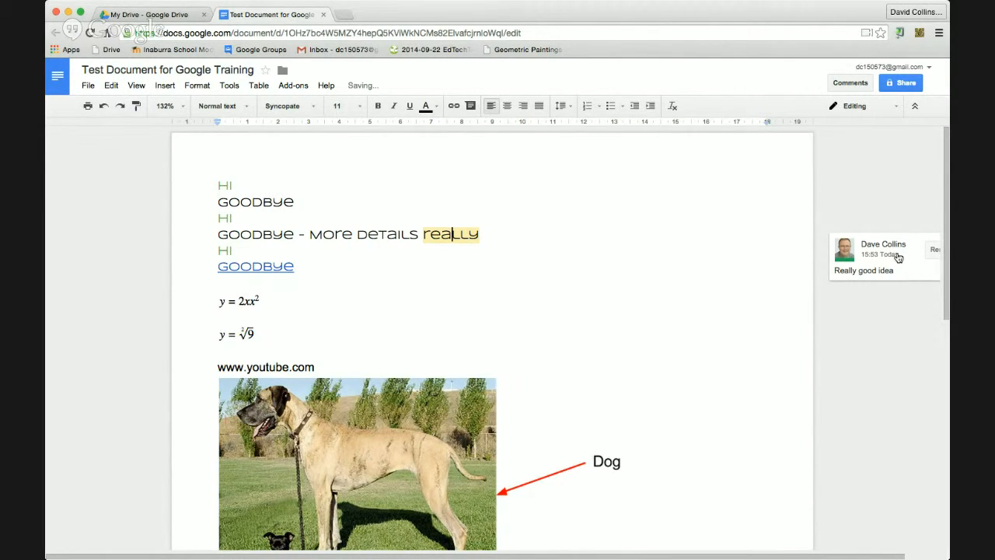
# - Examine the resolve, edit and delete options of the comment on "really"
pyautogui.hscroll(1, 893, 259)
pyautogui.hscroll(2, 893, 259)
pyautogui.click(930, 249)
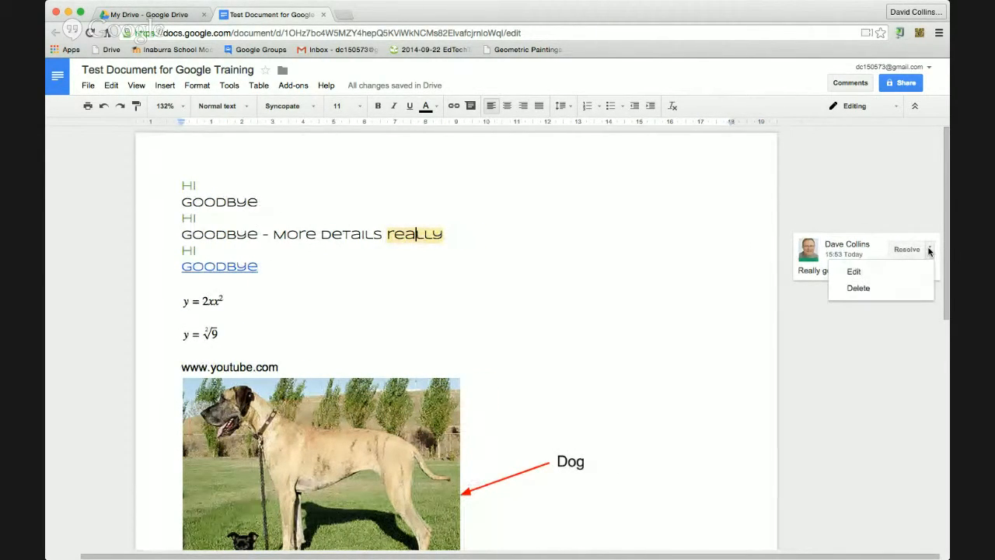
pyautogui.click(506, 268)
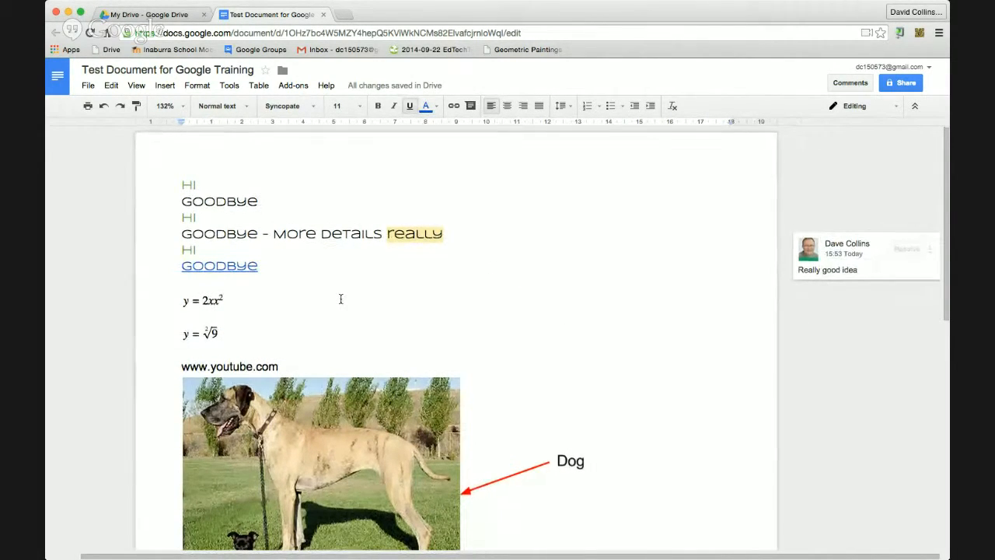
# - Examine the remaining insertable items, such as horizontal line, page number, page break, header, footer, bookmark and table of contents
pyautogui.click(200, 87)
pyautogui.moveTo(165, 87)
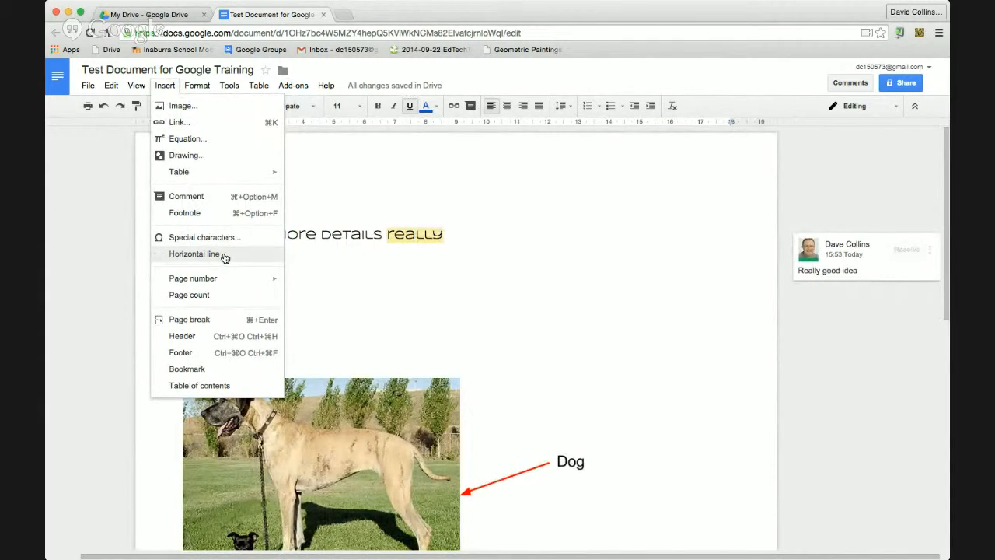
pyautogui.moveTo(210, 286)
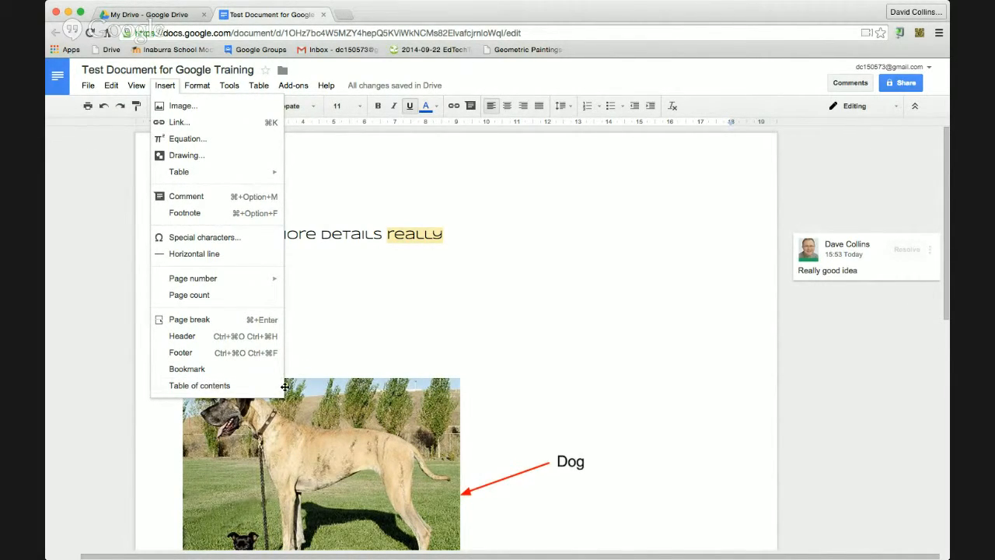
pyautogui.click(383, 330)
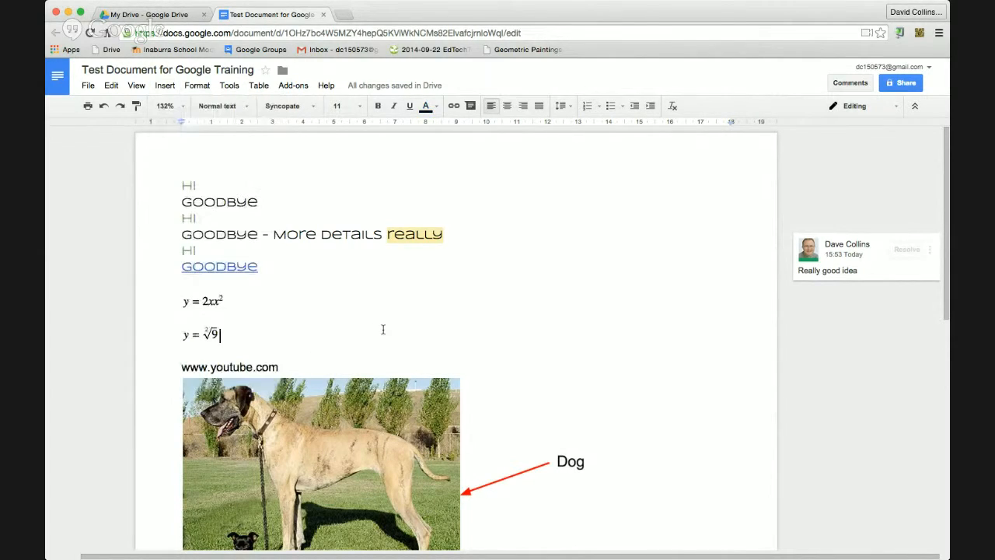
# - Examine the text formatting options and paragraph styles, including the apply and update choices for Normal Text
pyautogui.click(199, 87)
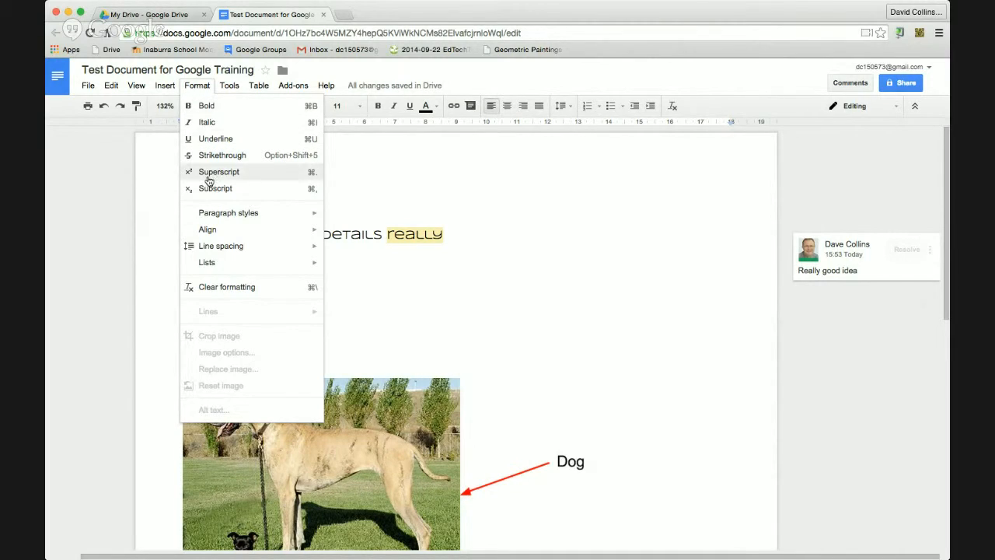
pyautogui.moveTo(221, 213)
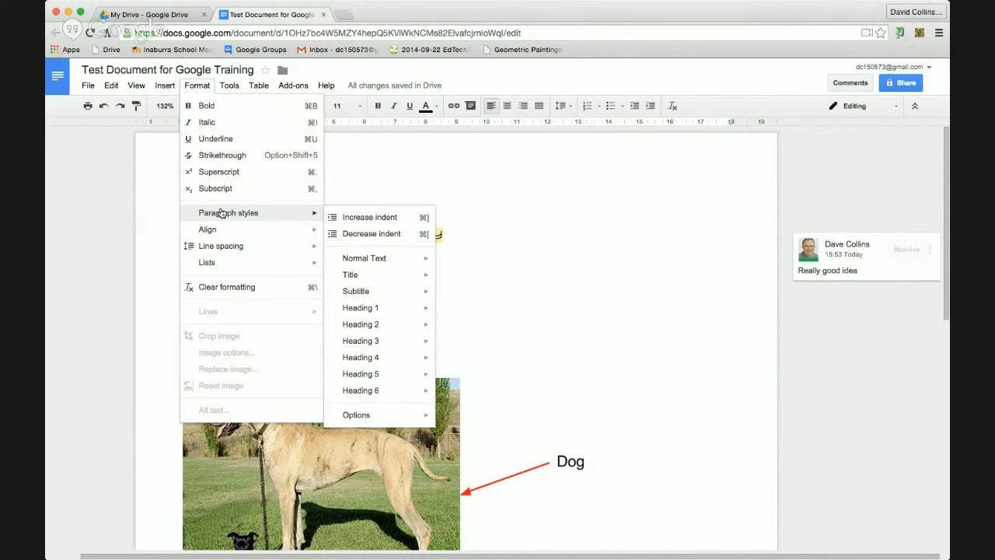
pyautogui.moveTo(428, 259)
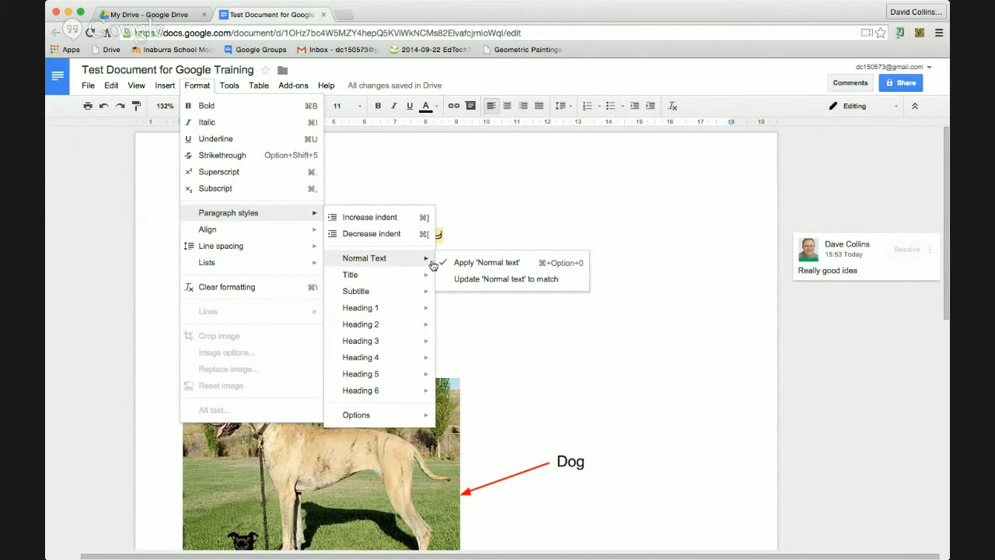
pyautogui.click(504, 302)
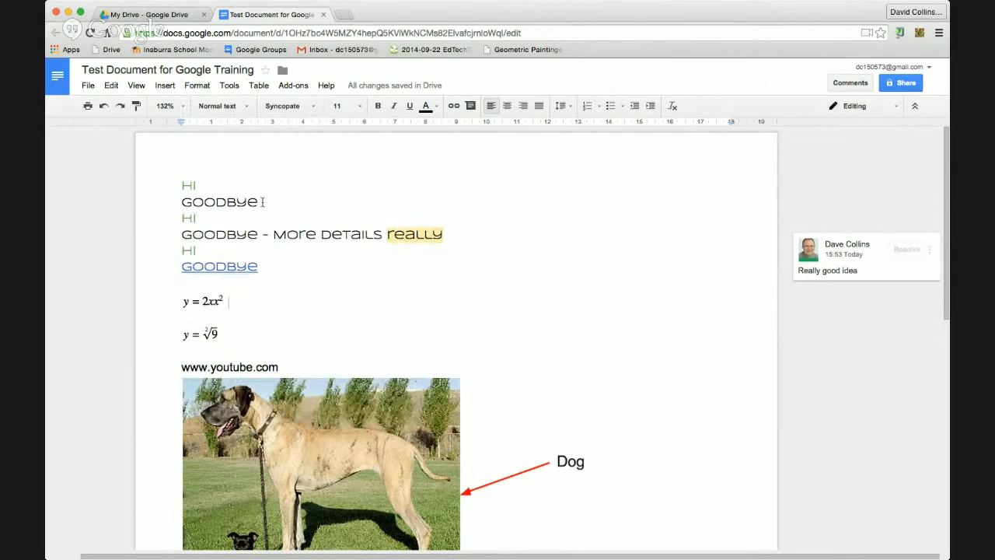
# - Apply the Normal text style to the first Goodbye line
pyautogui.moveTo(262, 202); pyautogui.dragTo(172, 203)
pyautogui.click(241, 108)
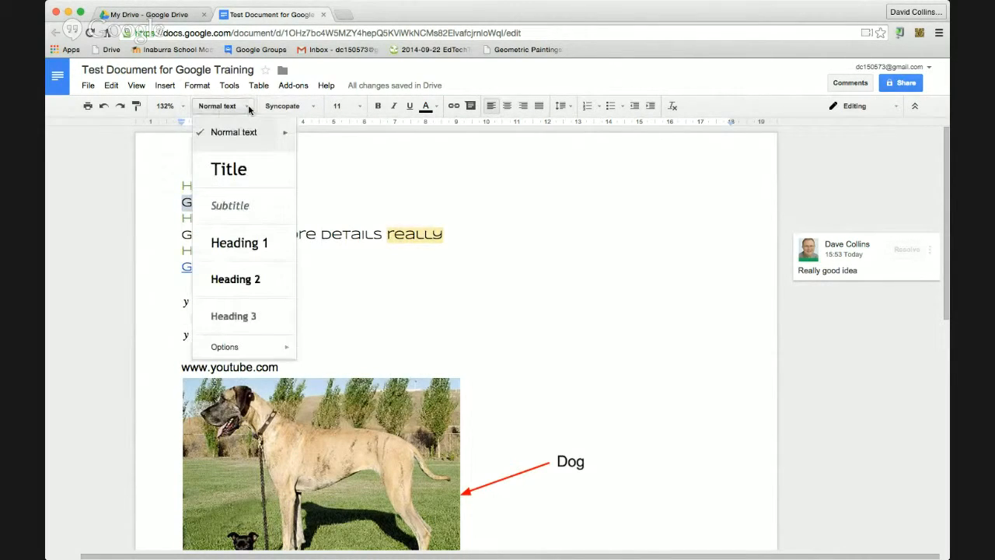
pyautogui.click(242, 134)
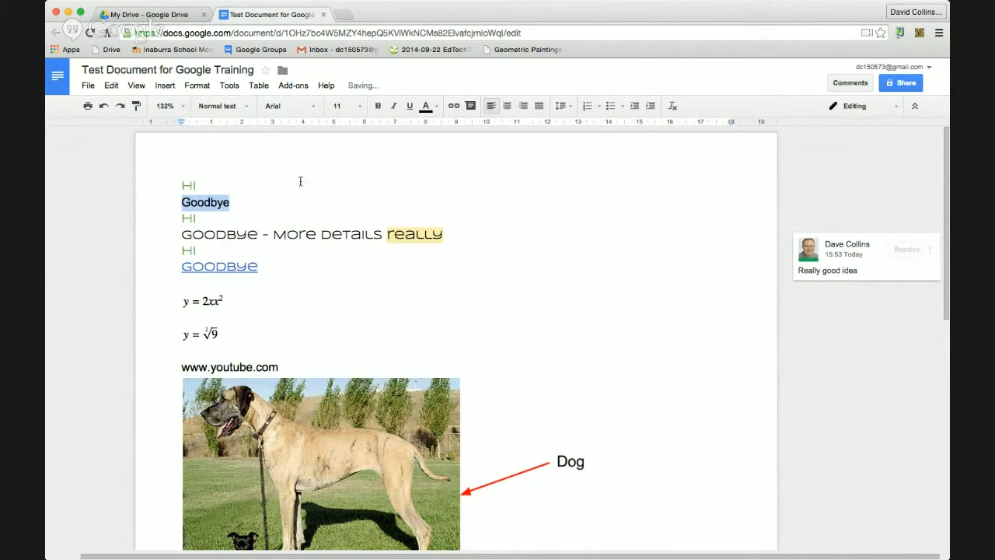
pyautogui.click(230, 217)
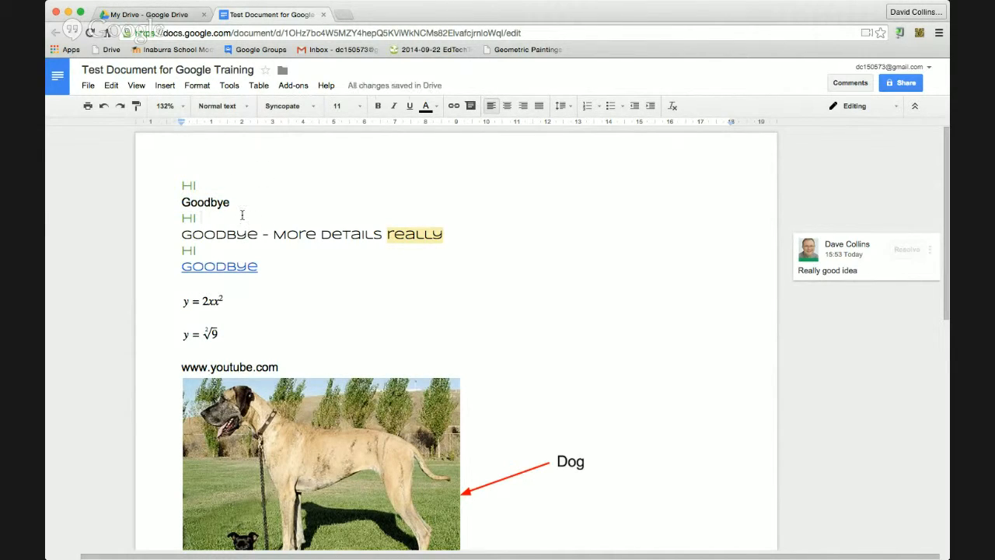
# - Set the font size of the first Goodbye line to 12
pyautogui.doubleClick(230, 202)
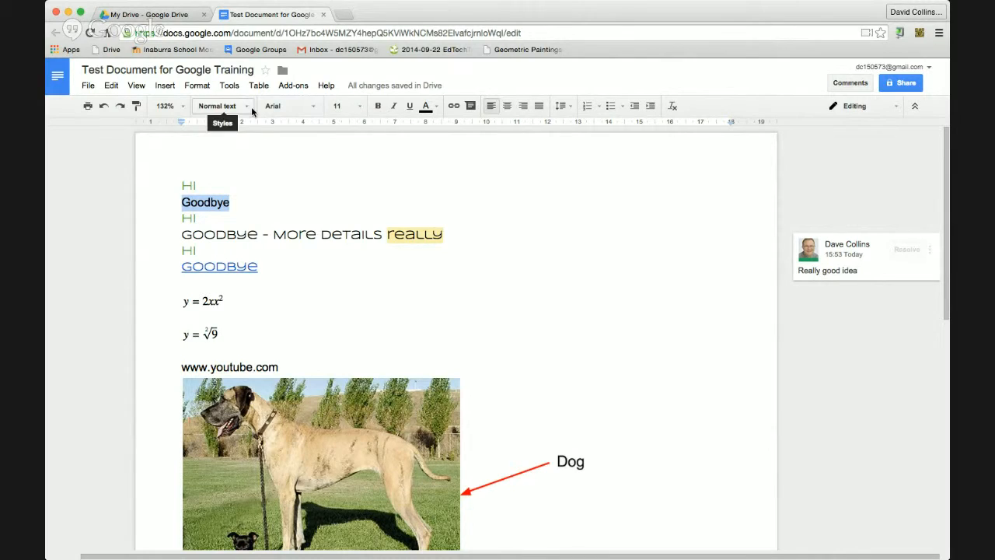
pyautogui.click(356, 106)
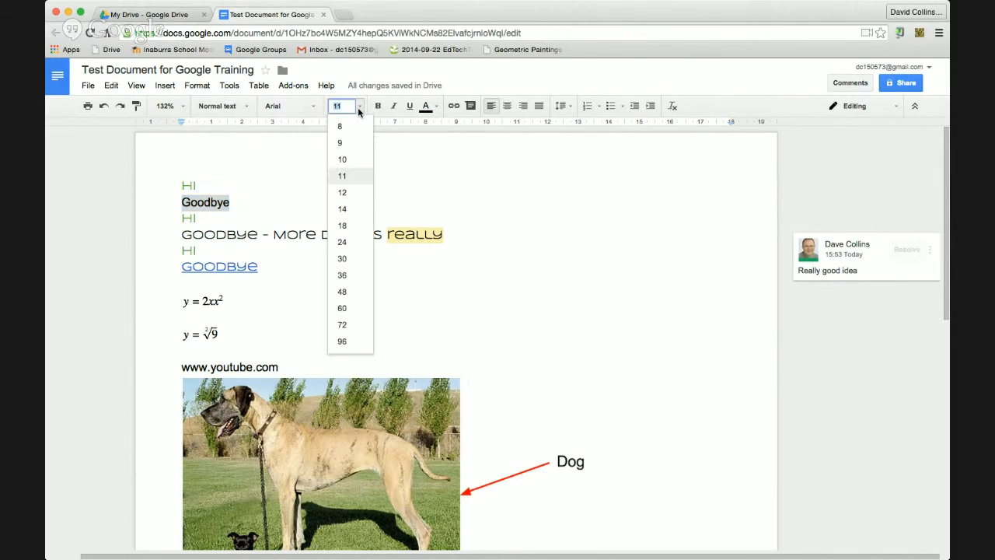
pyautogui.click(356, 185)
pyautogui.click(311, 187)
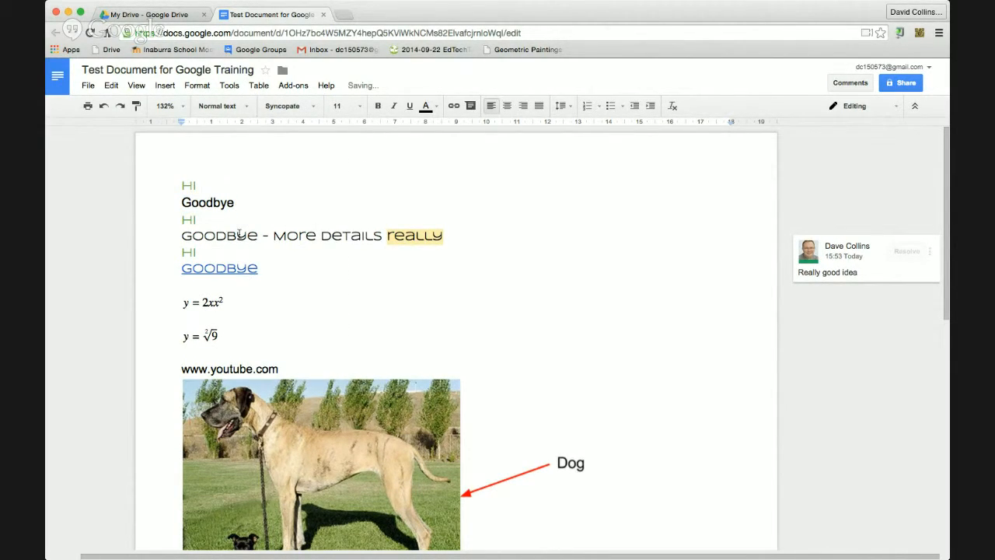
# - Update the Normal text style to match the formatting of the first Goodbye line
pyautogui.moveTo(177, 235); pyautogui.dragTo(371, 235)
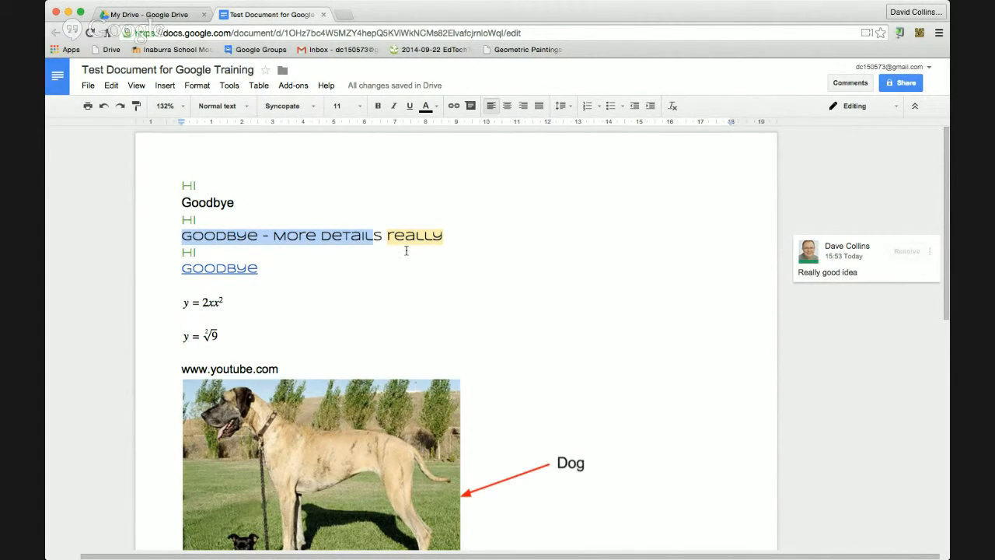
pyautogui.click(249, 106)
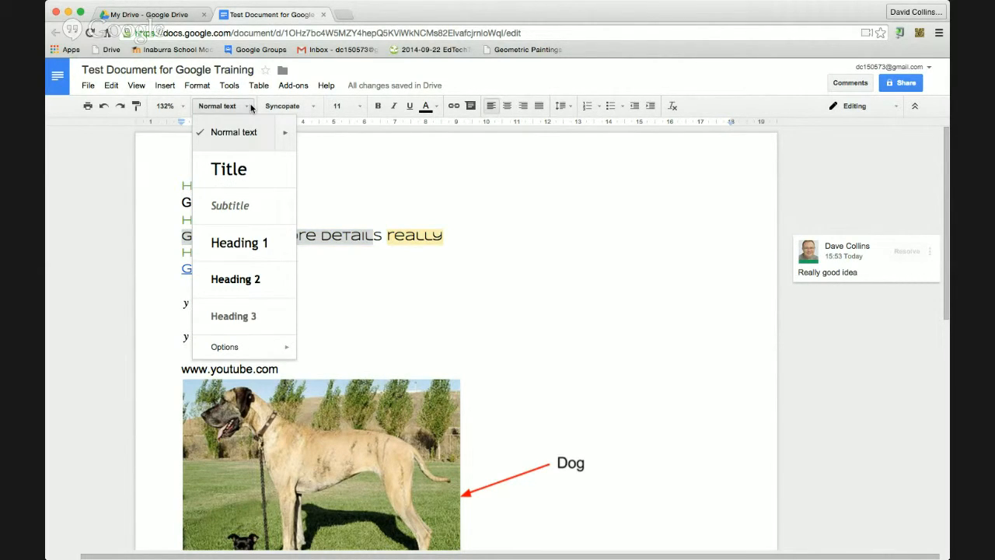
pyautogui.click(362, 200)
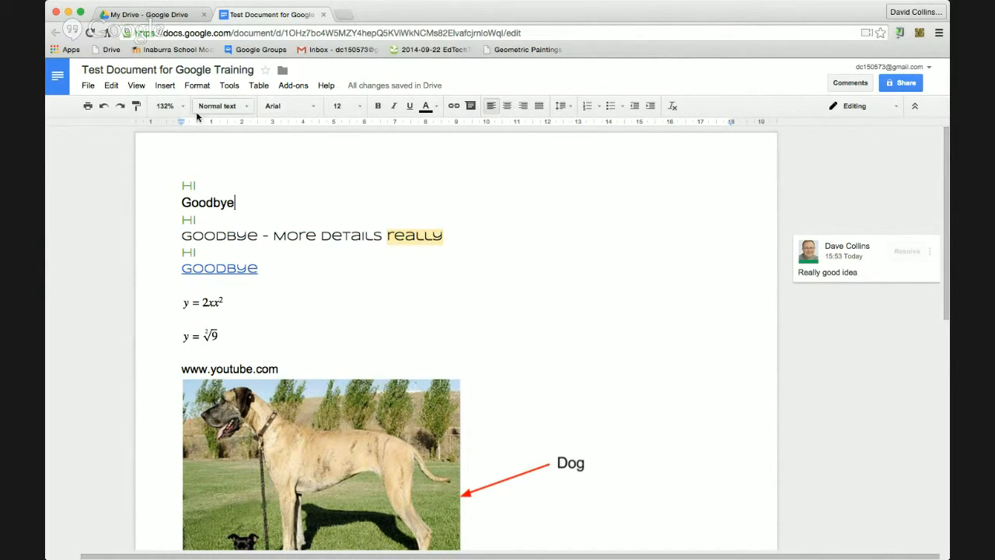
pyautogui.click(250, 105)
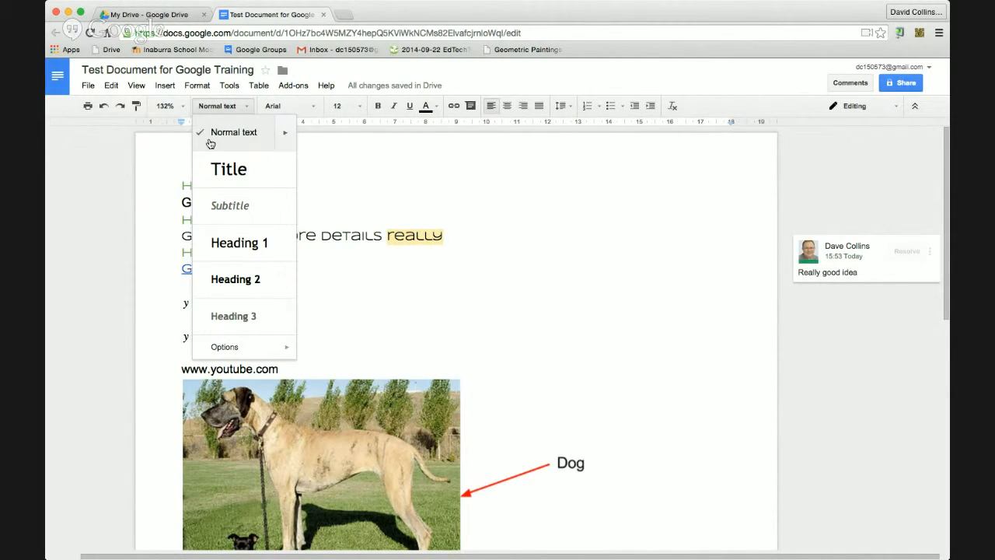
pyautogui.moveTo(283, 140)
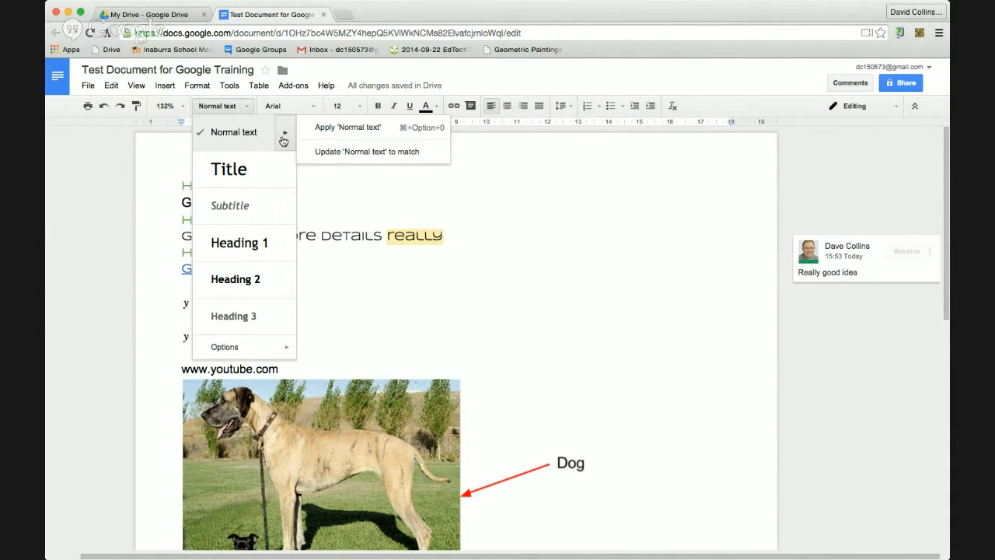
pyautogui.click(392, 153)
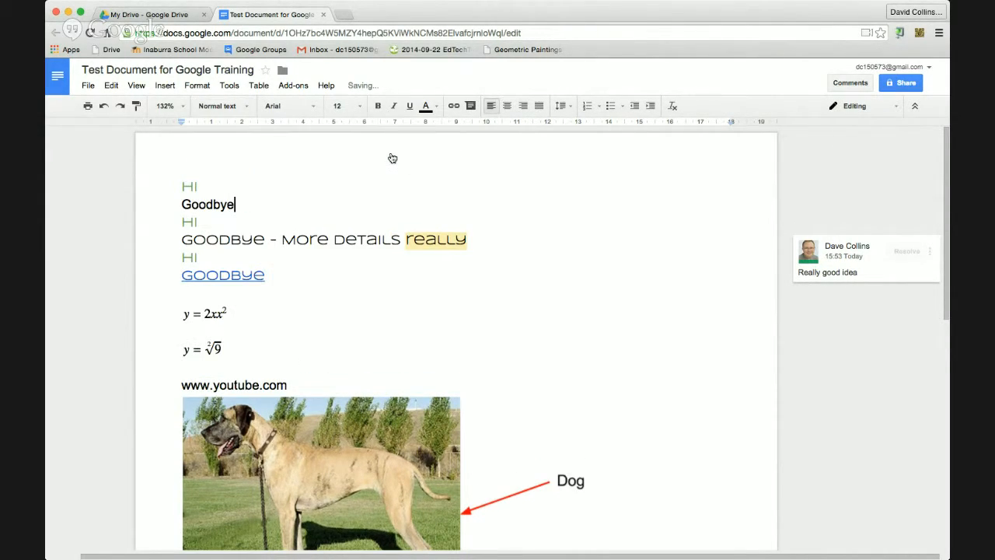
pyautogui.press('Up')
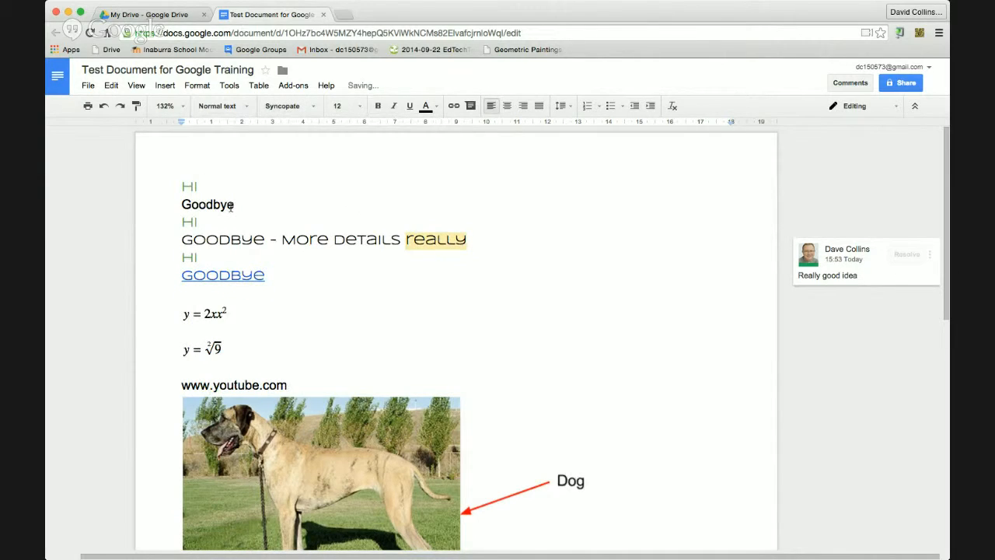
pyautogui.doubleClick(226, 205)
pyautogui.click(247, 106)
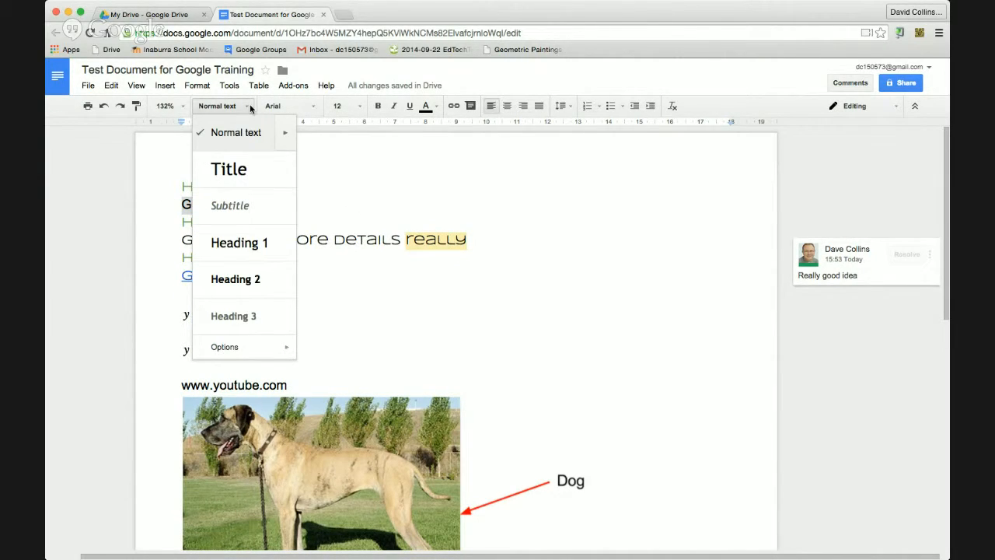
pyautogui.click(285, 136)
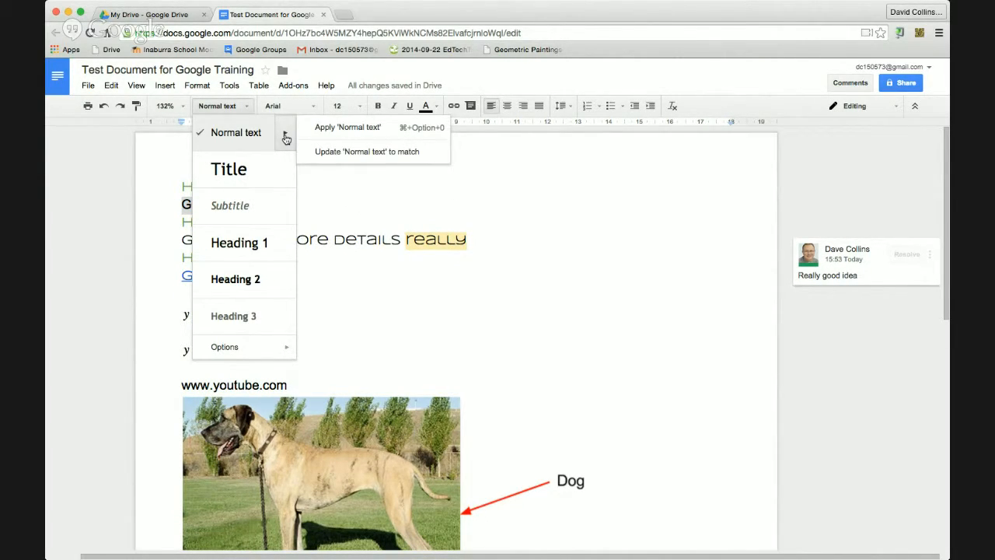
pyautogui.click(351, 182)
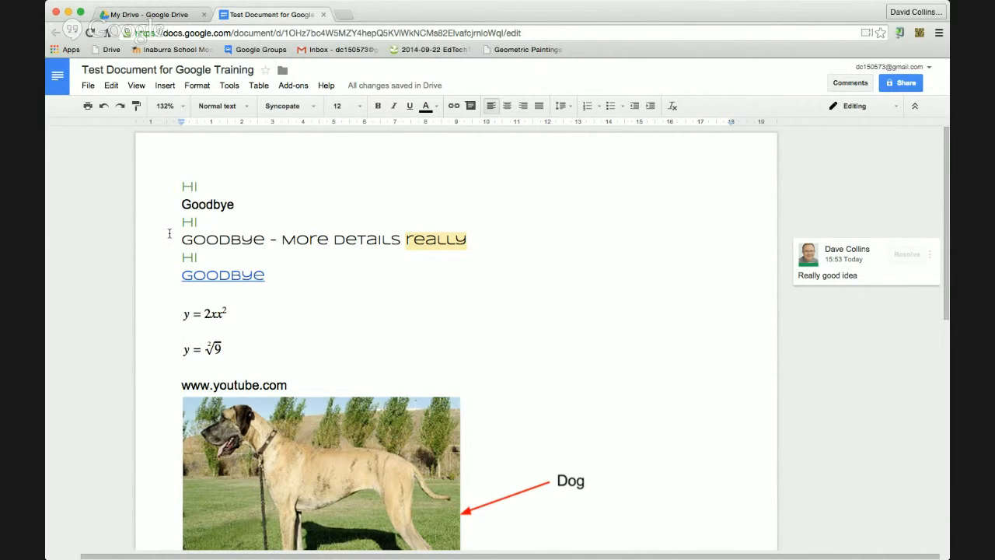
# - Apply the Normal text style to the "Goodbye - More Details really" line and check its font size
pyautogui.moveTo(177, 237); pyautogui.dragTo(365, 242)
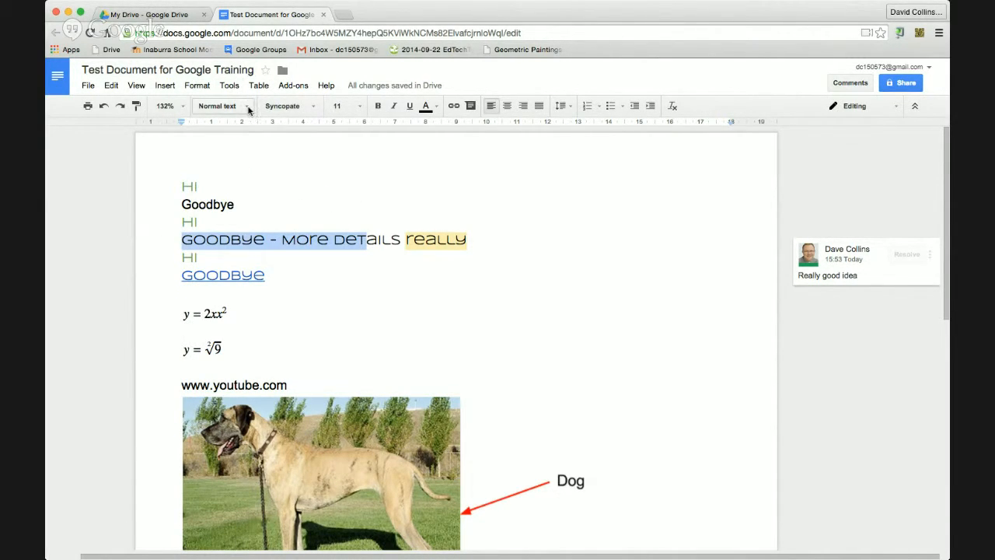
pyautogui.click(222, 106)
pyautogui.click(251, 133)
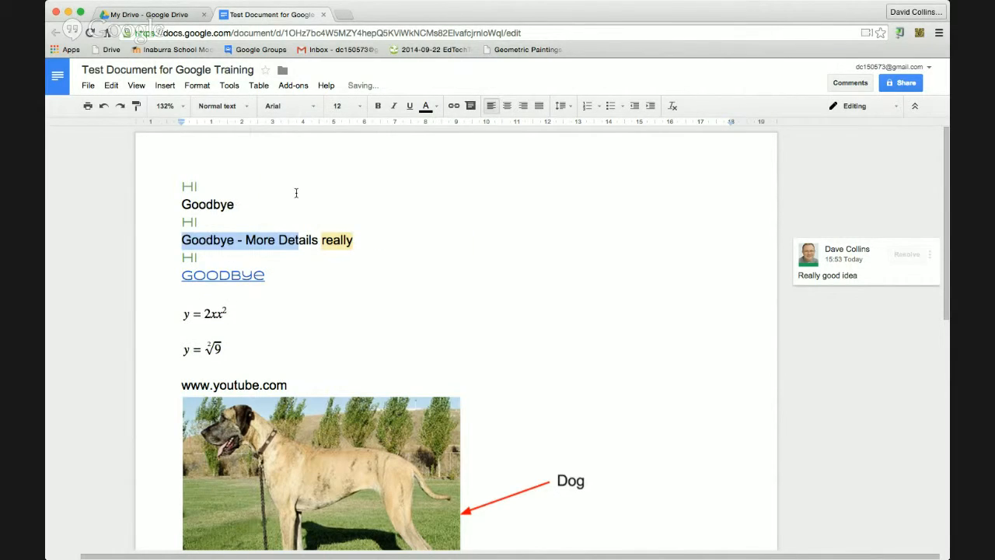
pyautogui.click(342, 106)
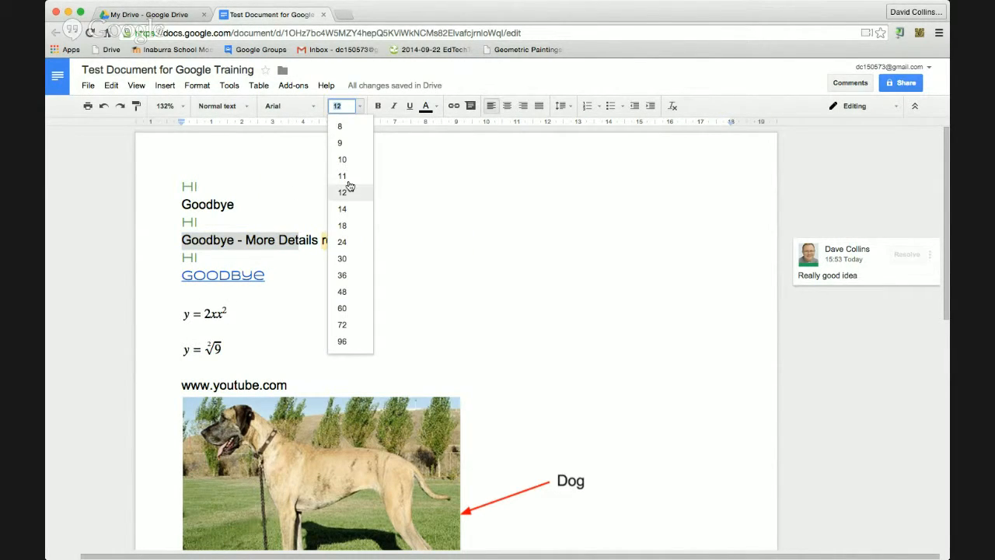
pyautogui.click(295, 180)
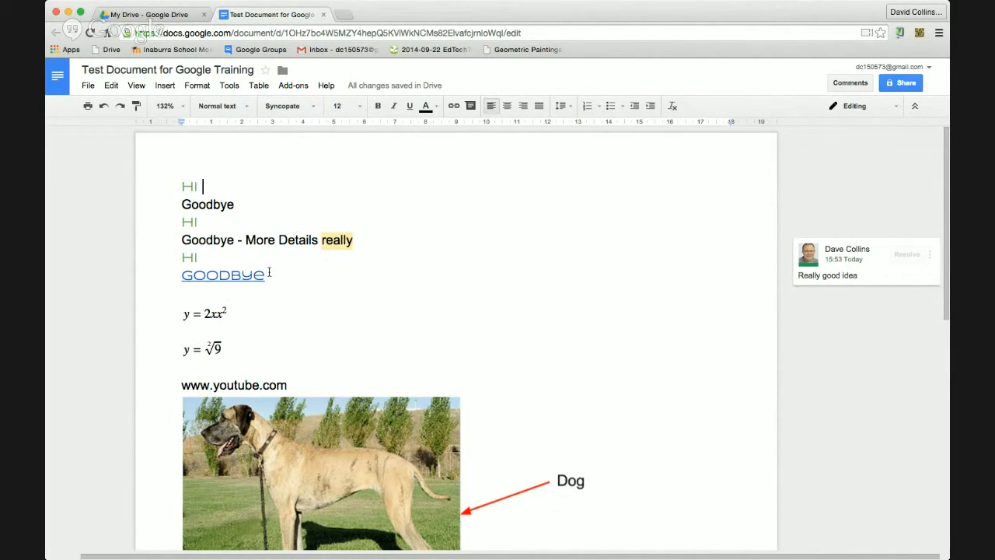
pyautogui.click(247, 108)
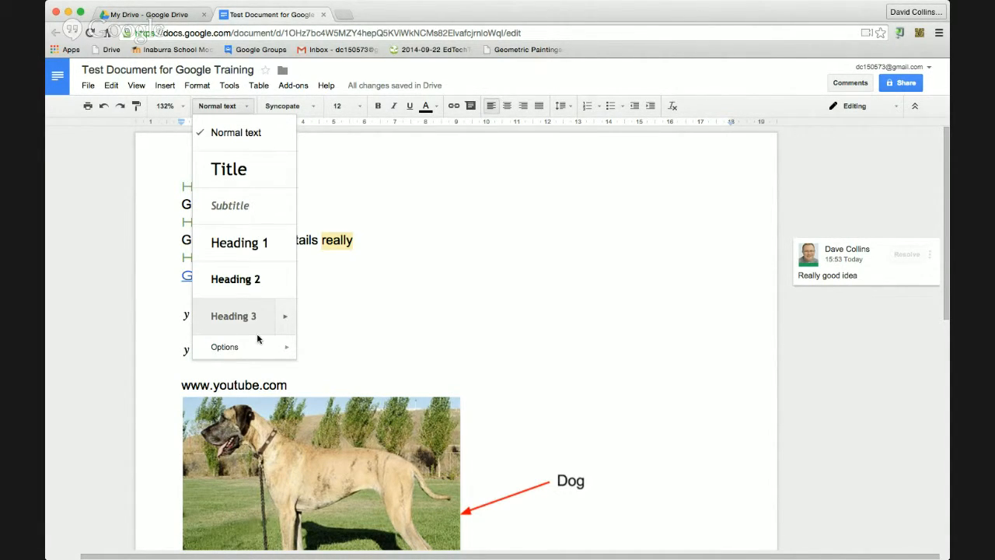
pyautogui.moveTo(263, 350)
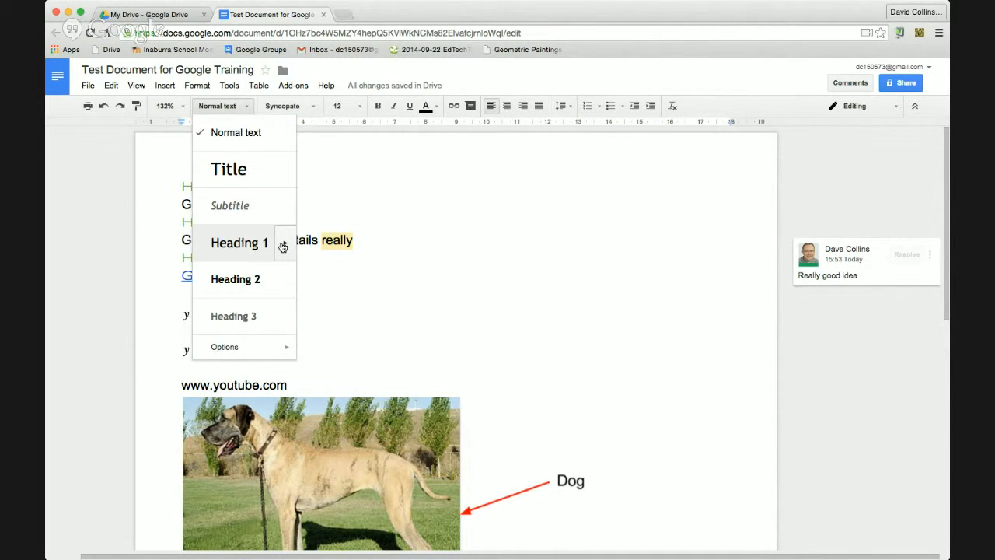
pyautogui.click(401, 276)
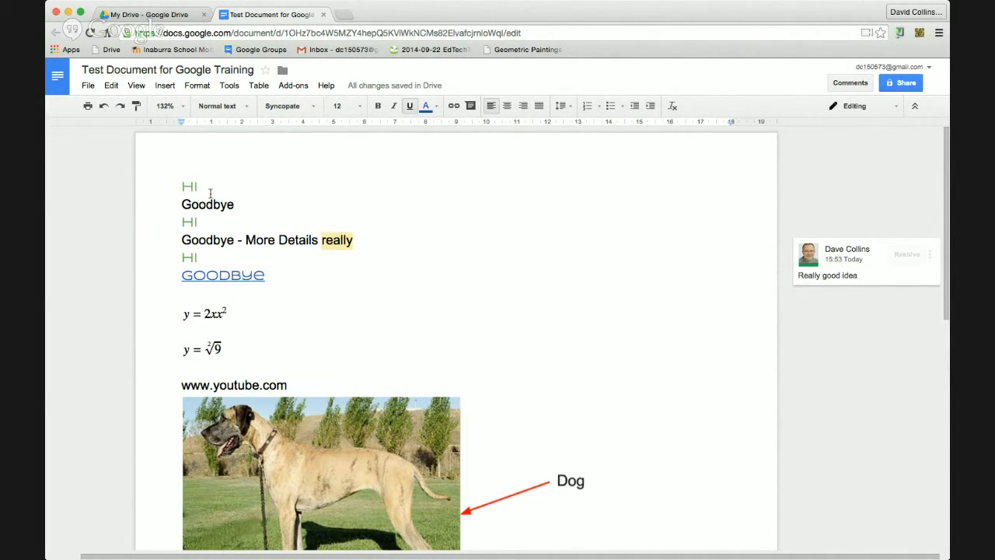
# - Apply the Heading 1 style to the first Goodbye line
pyautogui.doubleClick(243, 205)
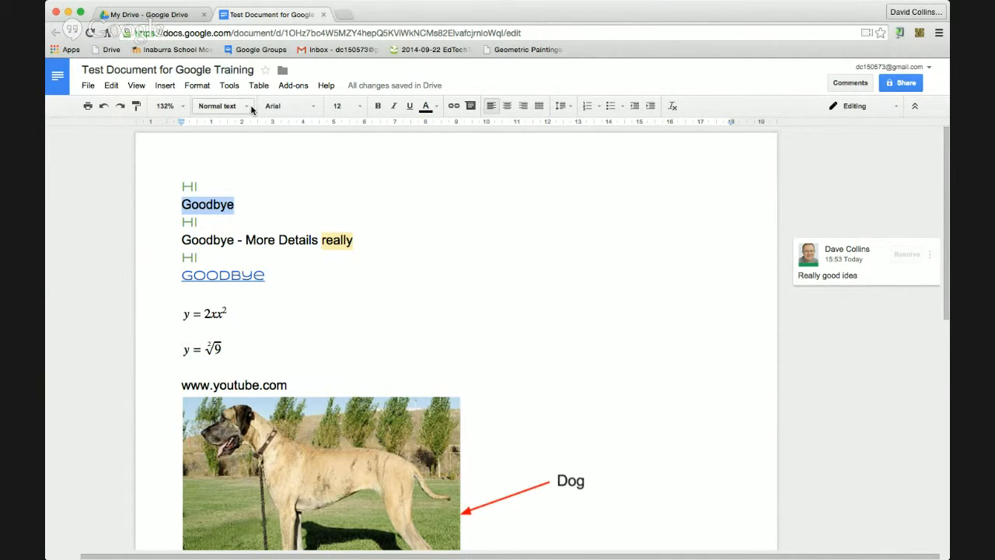
pyautogui.click(220, 106)
pyautogui.click(259, 248)
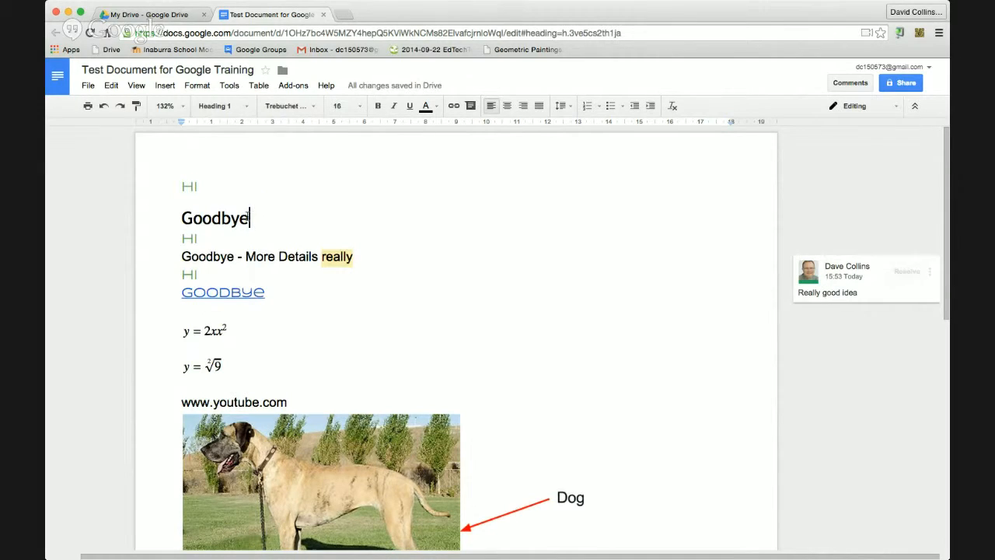
# - Change the text colour of the first Goodbye heading to a medium blue
pyautogui.moveTo(252, 218); pyautogui.dragTo(165, 218)
pyautogui.click(436, 106)
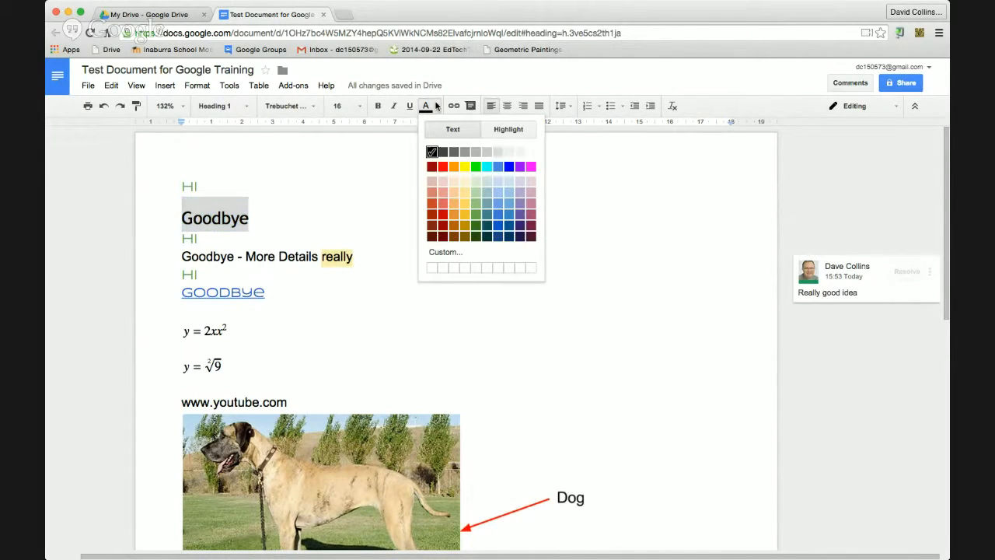
pyautogui.click(498, 237)
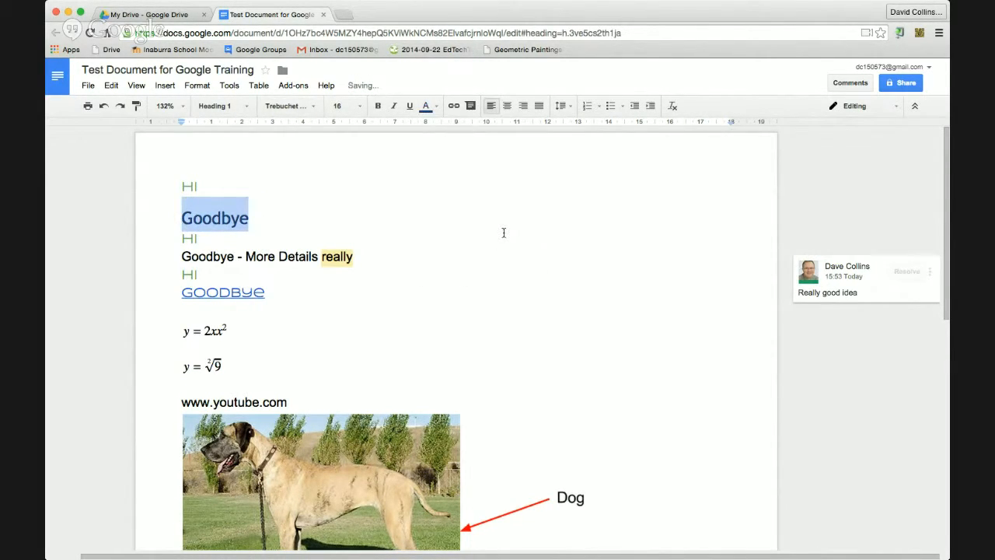
pyautogui.click(437, 109)
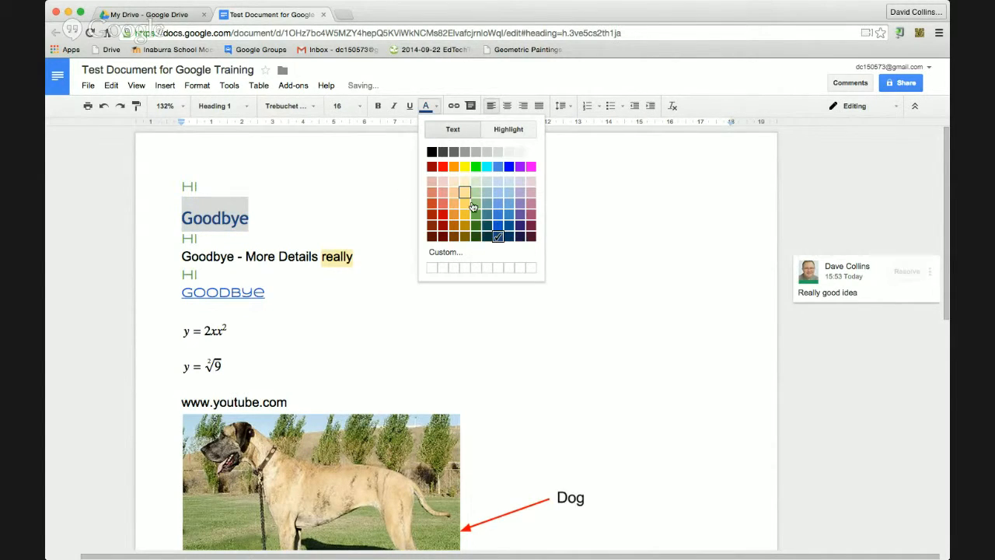
pyautogui.click(509, 227)
pyautogui.click(423, 221)
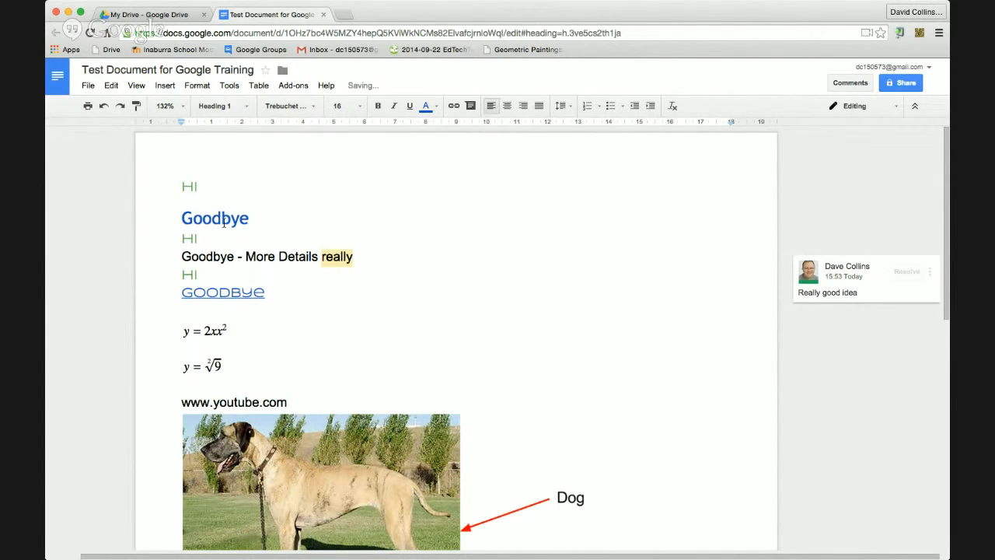
# - Update the Heading 1 style to match the blue Goodbye heading
pyautogui.moveTo(259, 218); pyautogui.dragTo(182, 218)
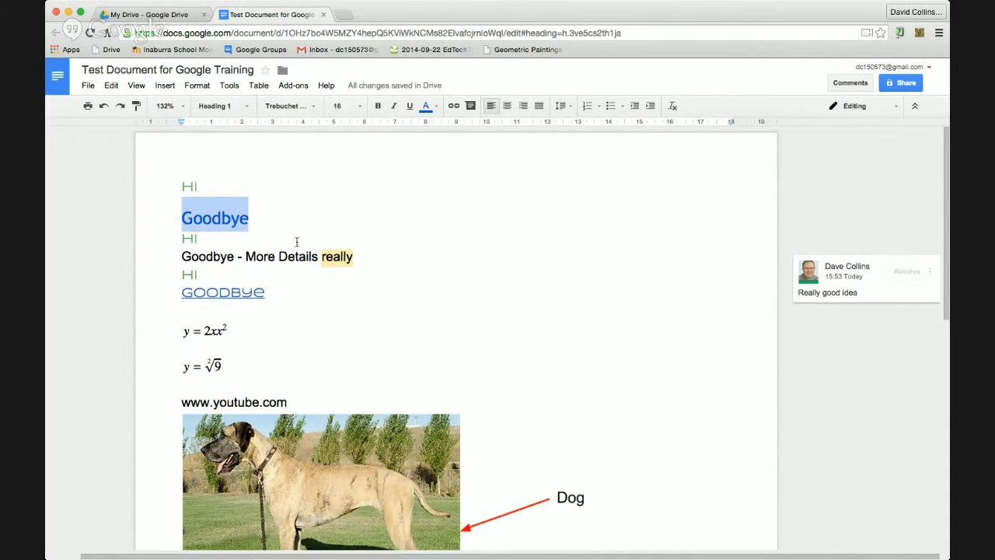
pyautogui.click(249, 106)
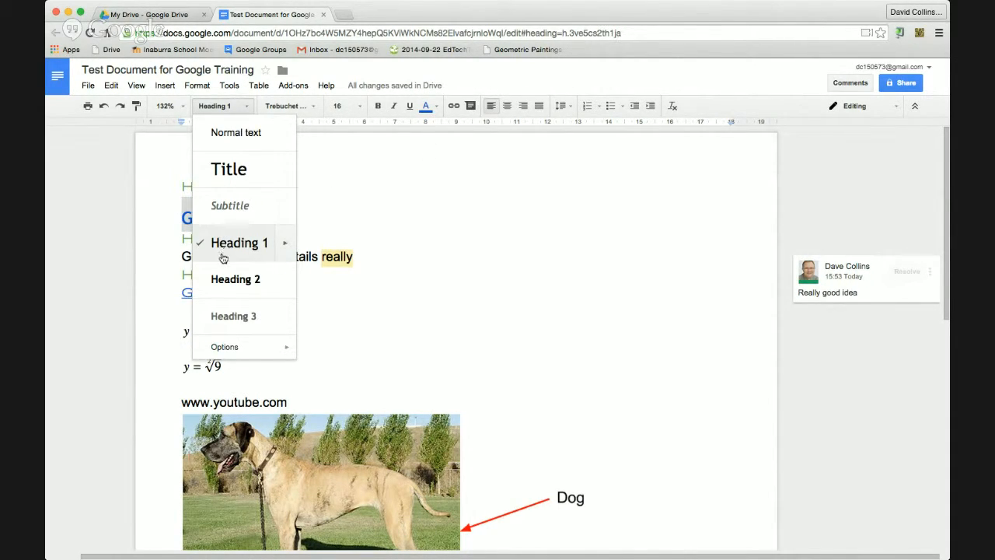
pyautogui.moveTo(269, 234)
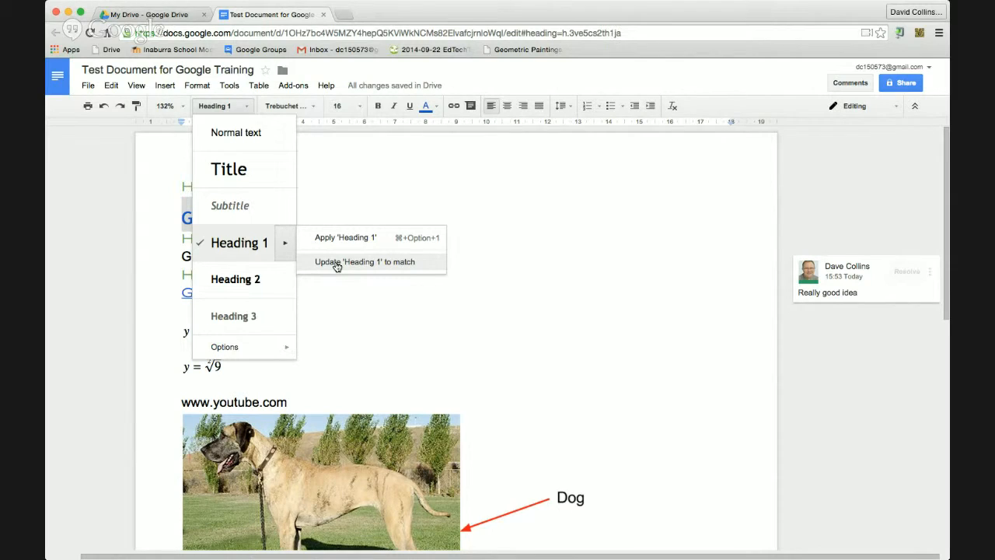
pyautogui.click(336, 262)
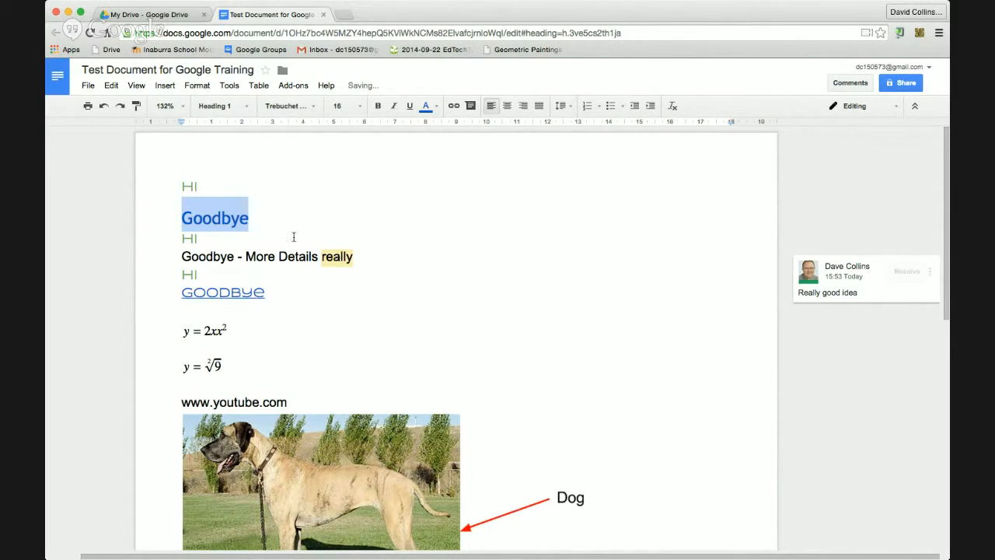
# - Apply the updated Heading 1 style to the "Goodbye - More Details really" line
pyautogui.moveTo(181, 257); pyautogui.dragTo(313, 257)
pyautogui.click(221, 106)
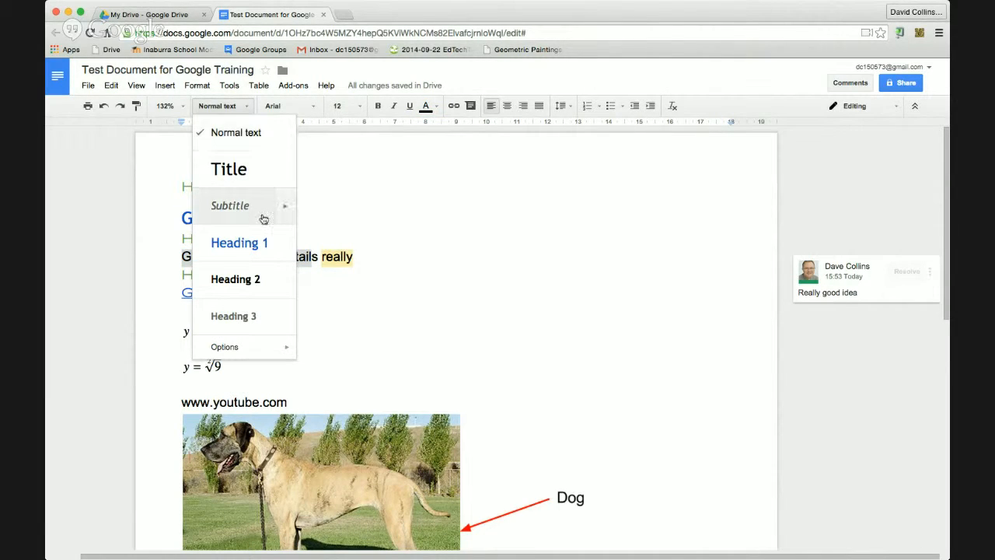
pyautogui.moveTo(284, 242)
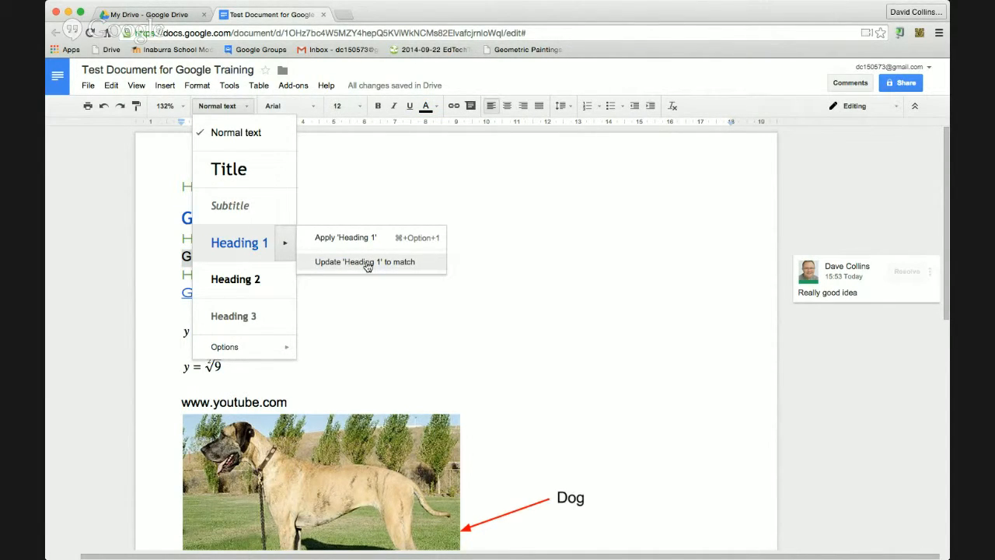
pyautogui.click(239, 254)
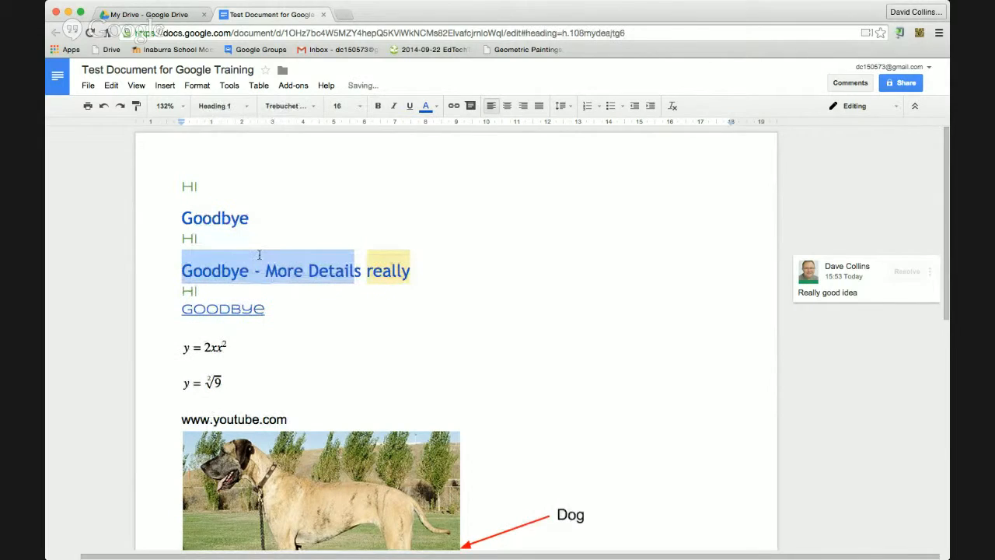
pyautogui.click(340, 289)
pyautogui.click(243, 107)
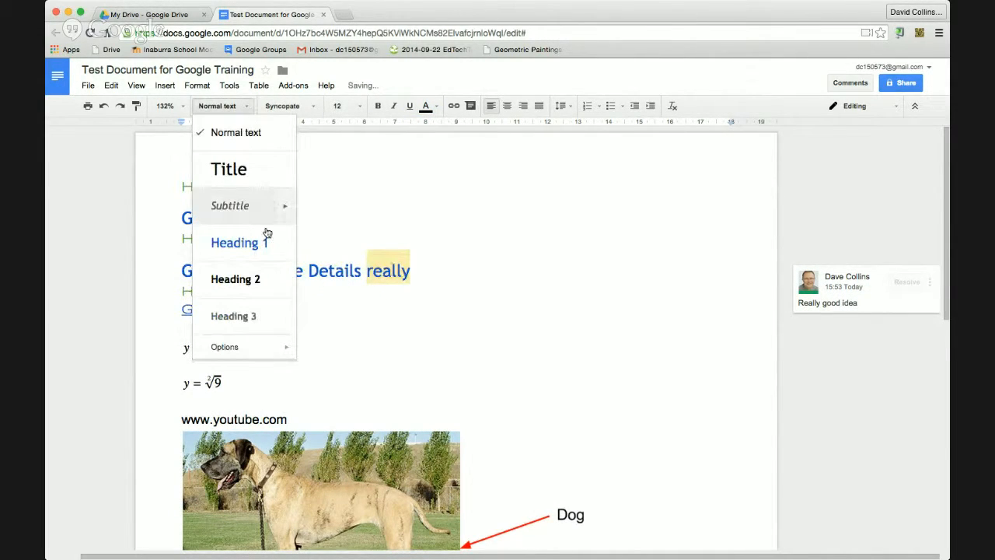
pyautogui.click(287, 251)
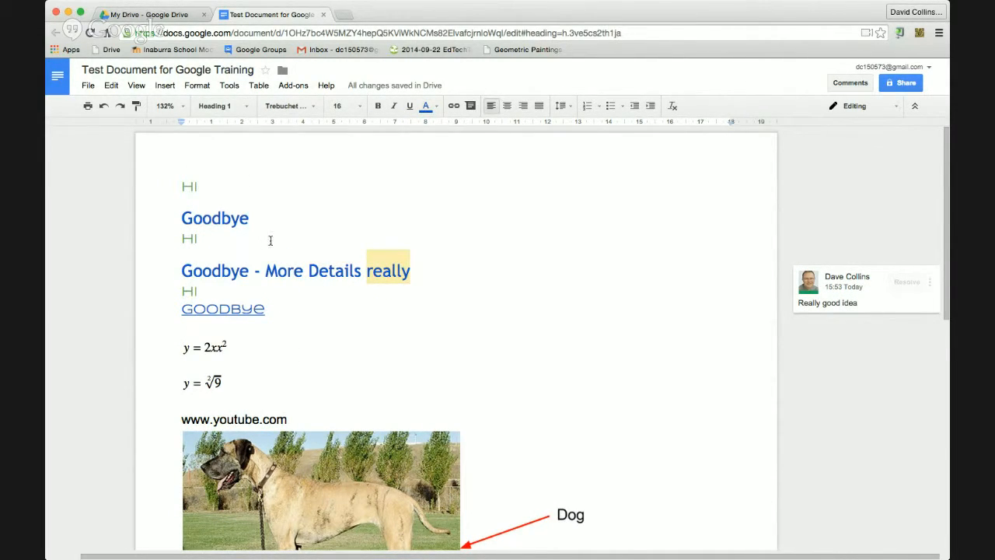
# - Examine the default style options and the apply and update choices available for the paragraph styles
pyautogui.click(222, 106)
pyautogui.moveTo(255, 350)
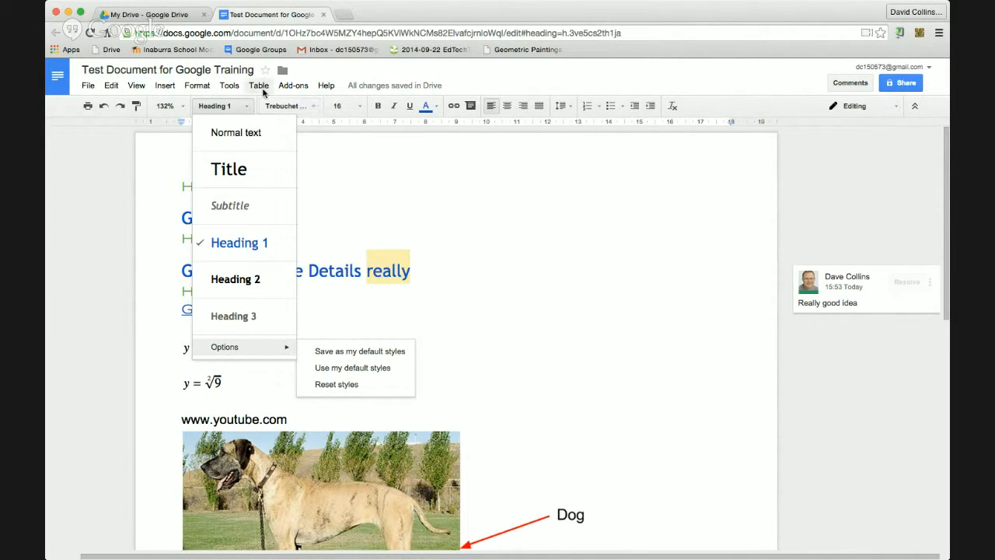
pyautogui.click(204, 86)
pyautogui.click(204, 86)
pyautogui.click(203, 87)
pyautogui.moveTo(263, 218)
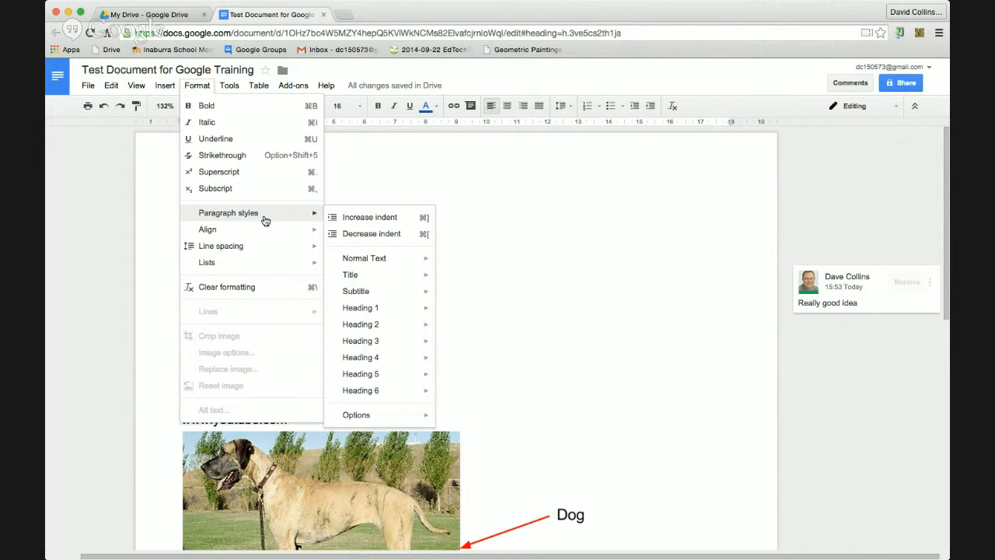
pyautogui.moveTo(372, 416)
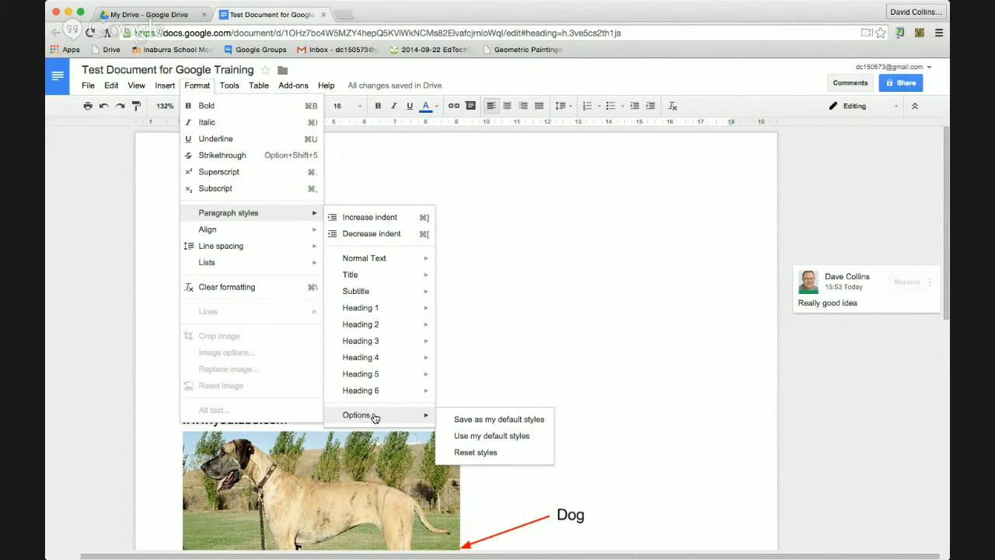
pyautogui.moveTo(379, 299)
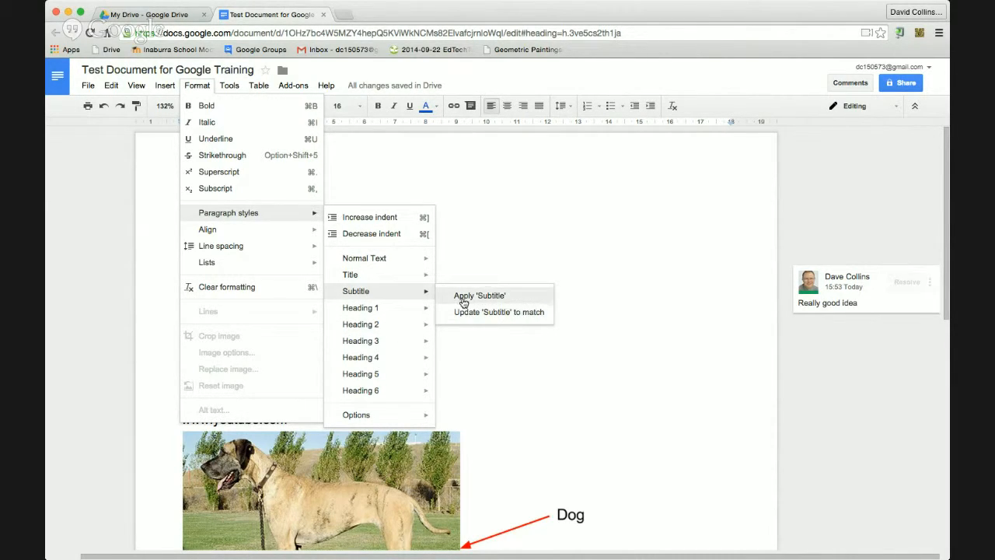
pyautogui.press('Escape')
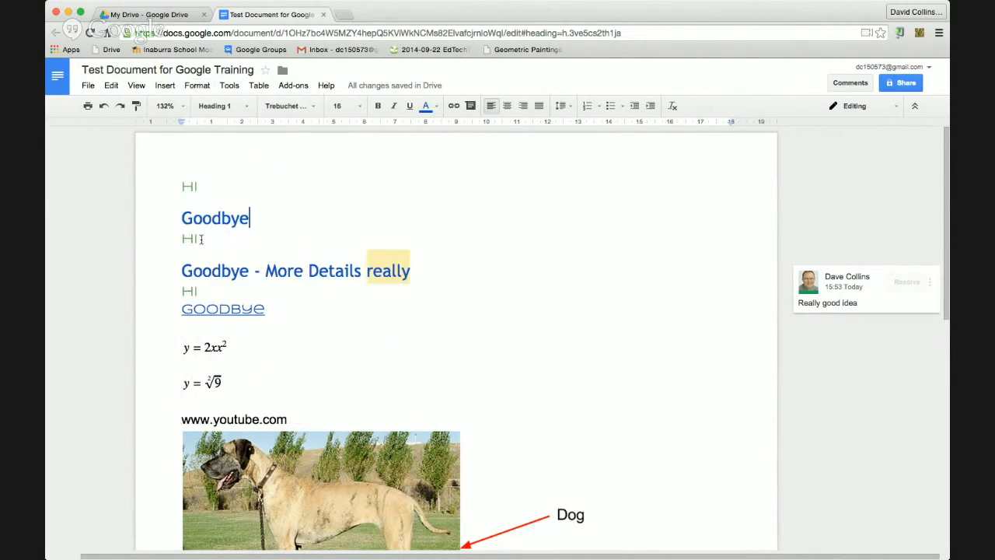
# - Insert a table with three columns and four rows below the dog picture and narrow its first two columns
pyautogui.click(257, 264)
pyautogui.scroll(-6, 413, 374)
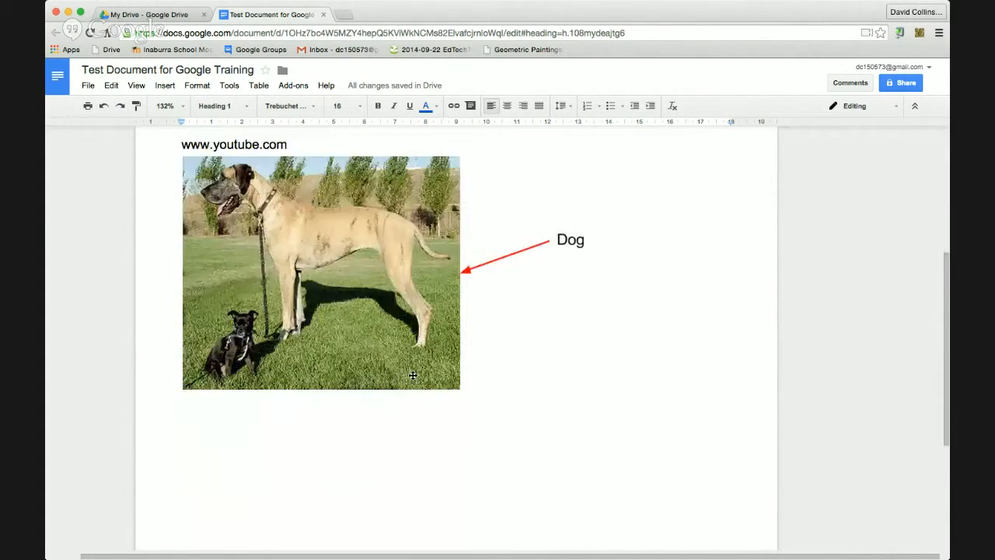
pyautogui.click(252, 253)
pyautogui.press('Return')
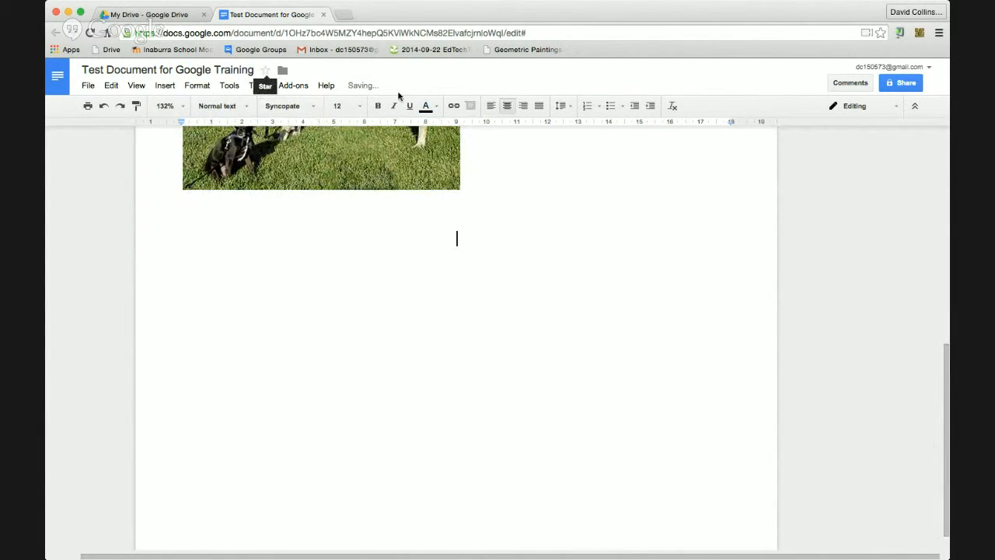
pyautogui.click(262, 86)
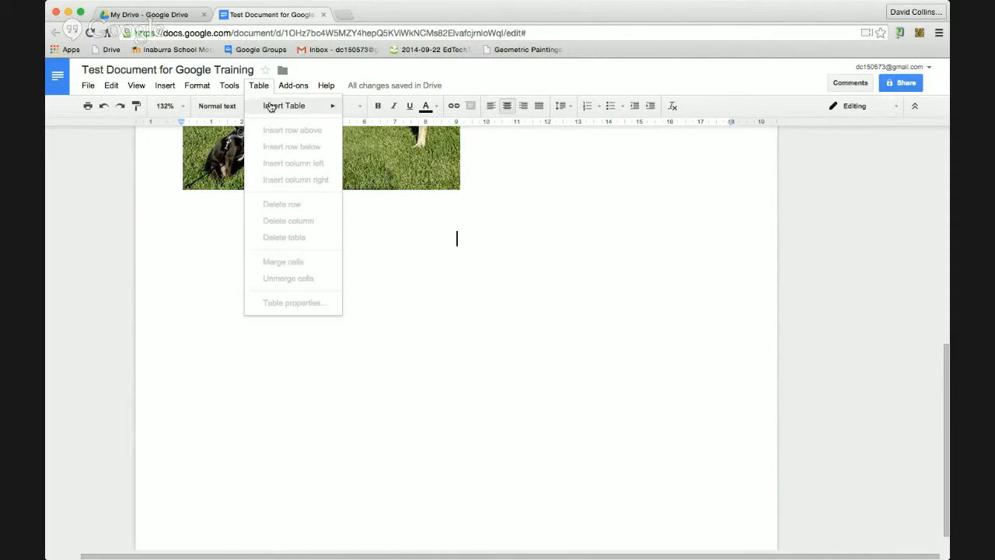
pyautogui.moveTo(269, 106)
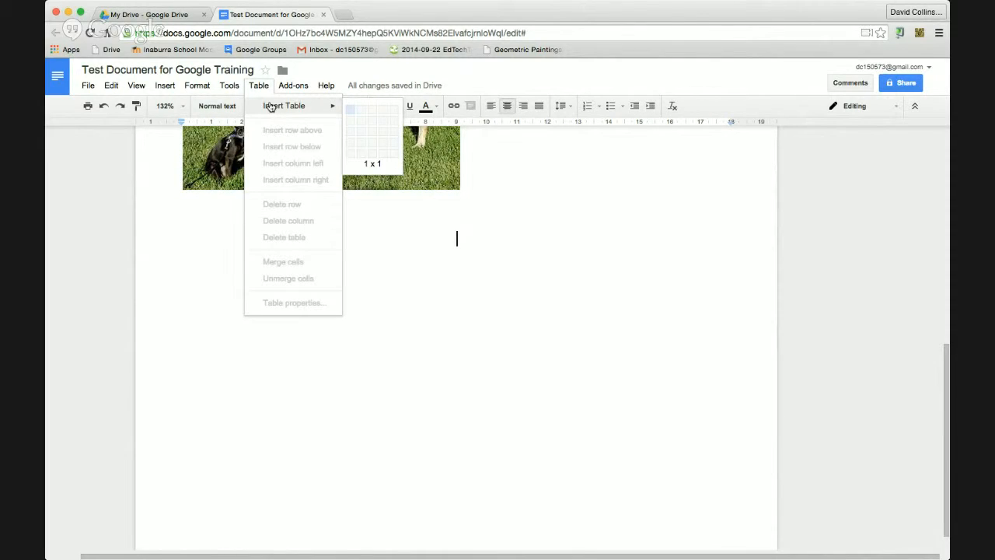
pyautogui.click(370, 141)
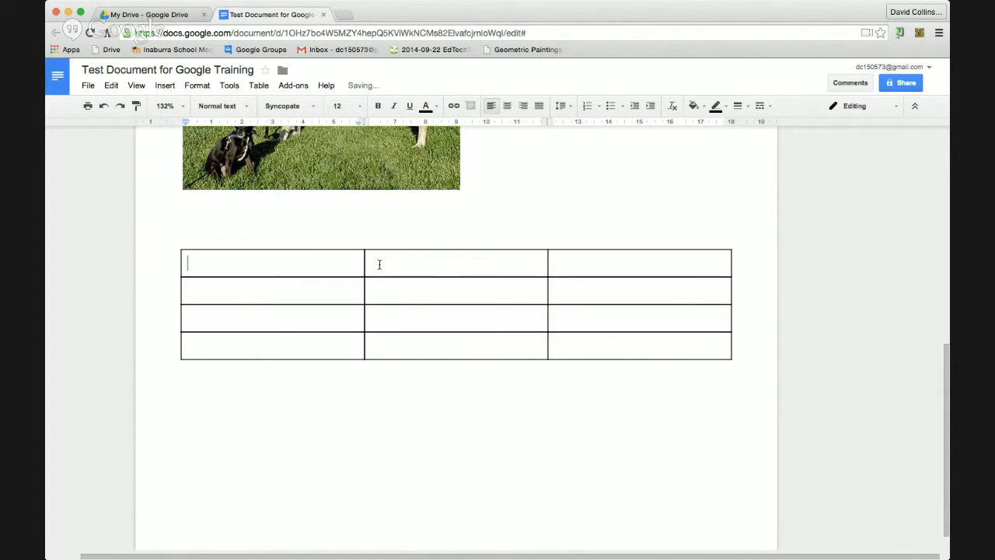
pyautogui.moveTo(368, 265); pyautogui.dragTo(311, 263)
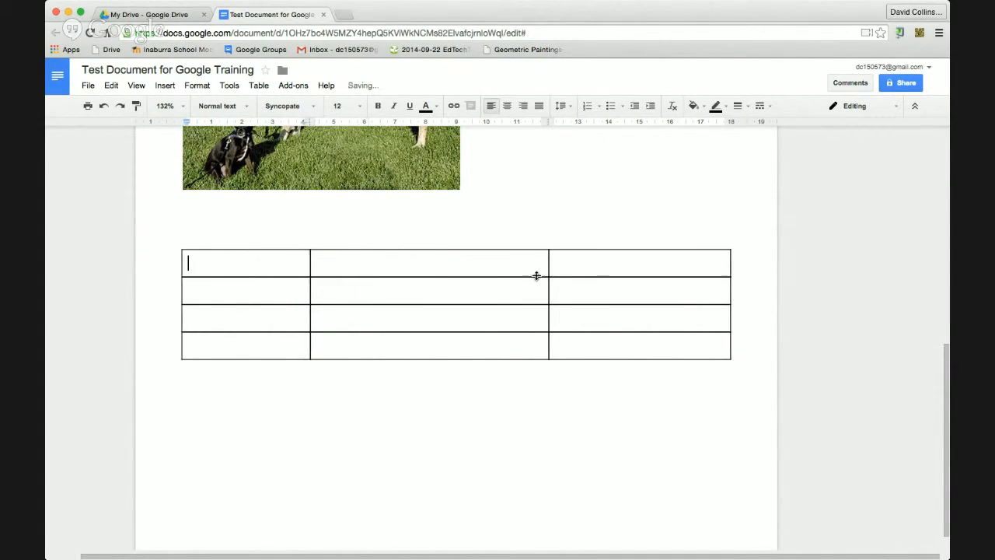
pyautogui.moveTo(548, 268); pyautogui.dragTo(482, 269)
# - Set the background colour of the middle cell in the table's first row to light yellow
pyautogui.click(435, 265)
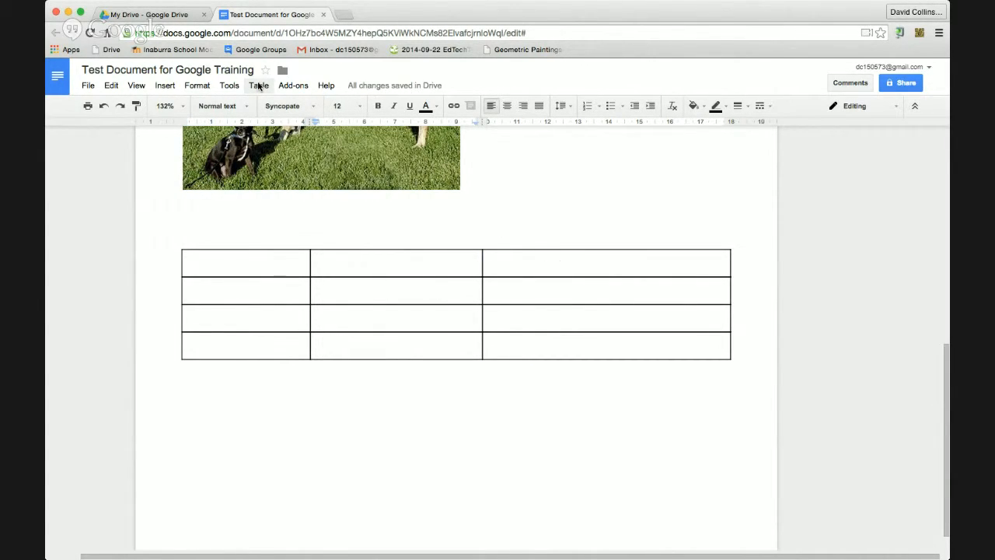
pyautogui.click(257, 85)
pyautogui.click(303, 308)
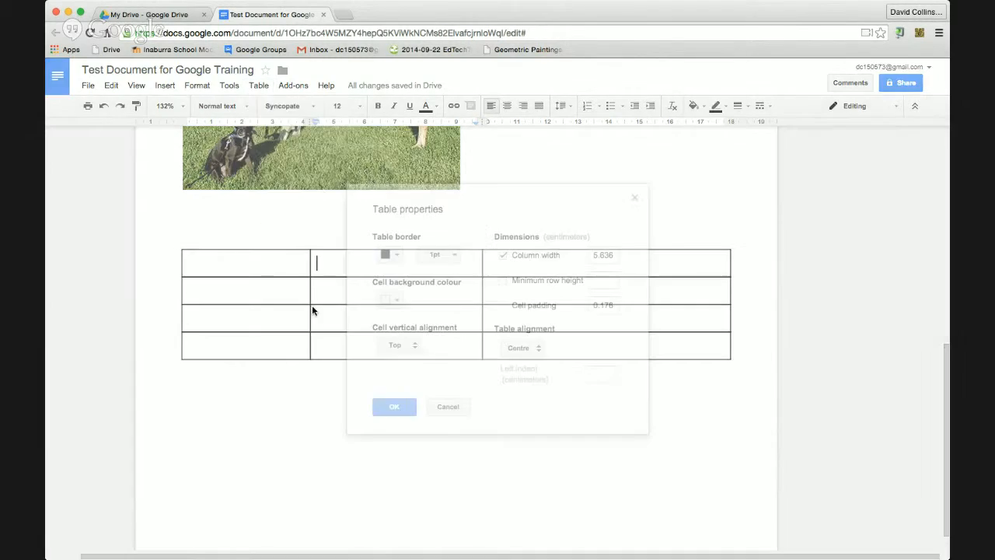
pyautogui.click(396, 302)
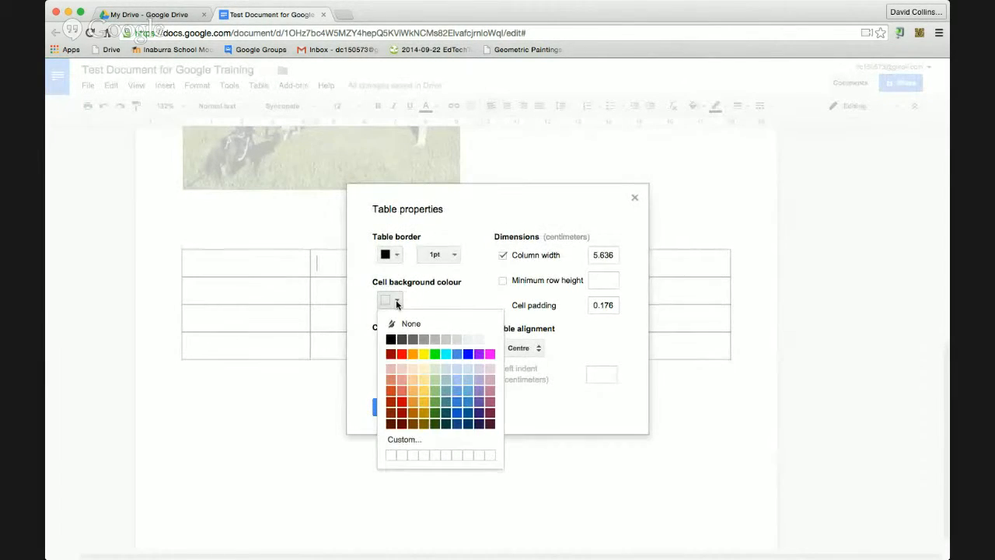
pyautogui.click(424, 372)
pyautogui.click(408, 408)
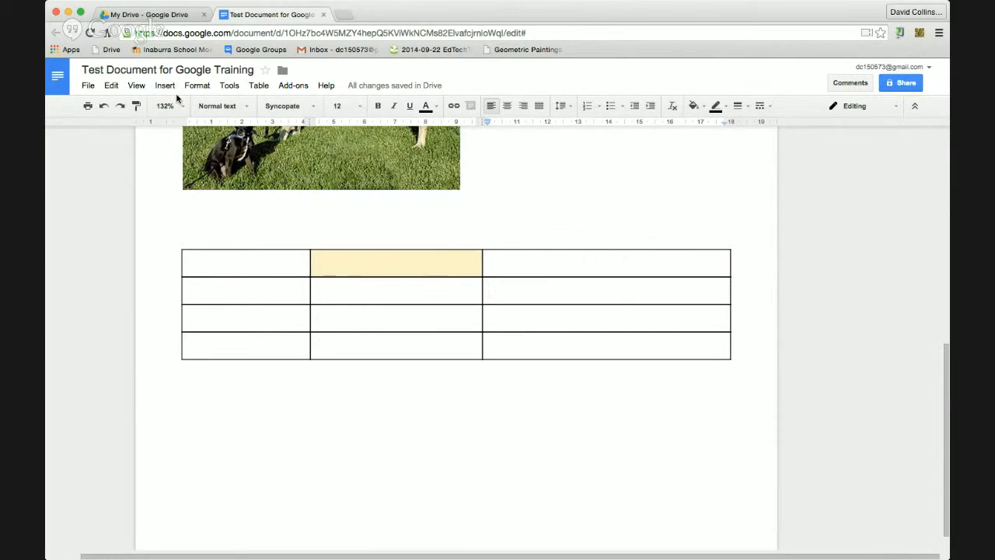
# - Repeat the light yellow fill on the second row's third cell, the third row's first cell and the fourth row's middle cell
pyautogui.click(115, 87)
pyautogui.click(127, 124)
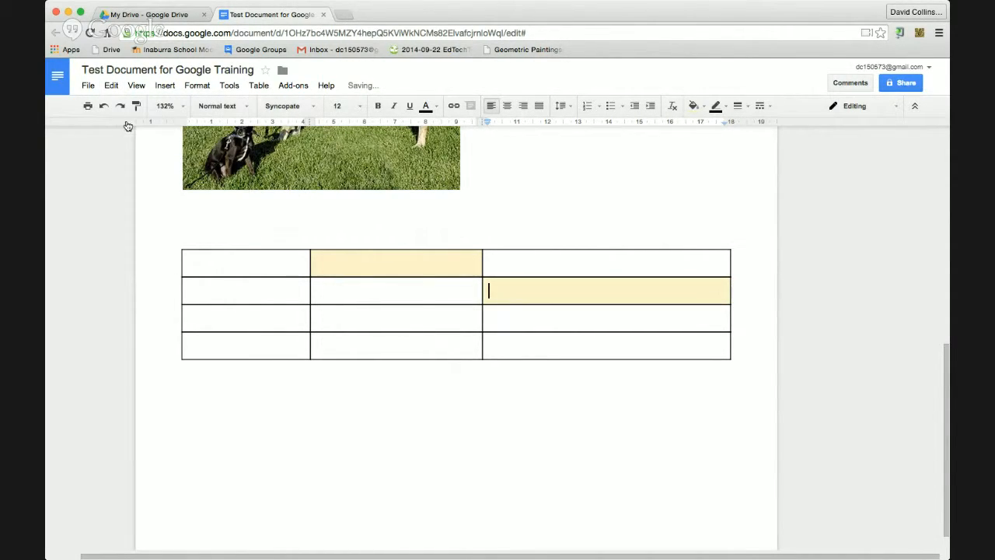
pyautogui.click(288, 322)
pyautogui.doubleClick(288, 321)
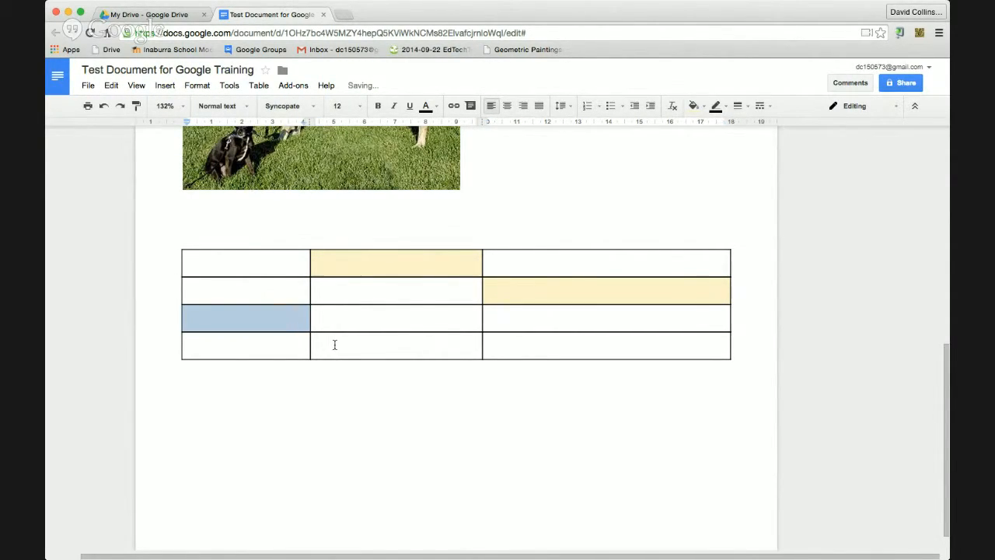
pyautogui.click(364, 349)
pyautogui.doubleClick(473, 256)
# - Set the table border width to 2.25pt
pyautogui.click(306, 258)
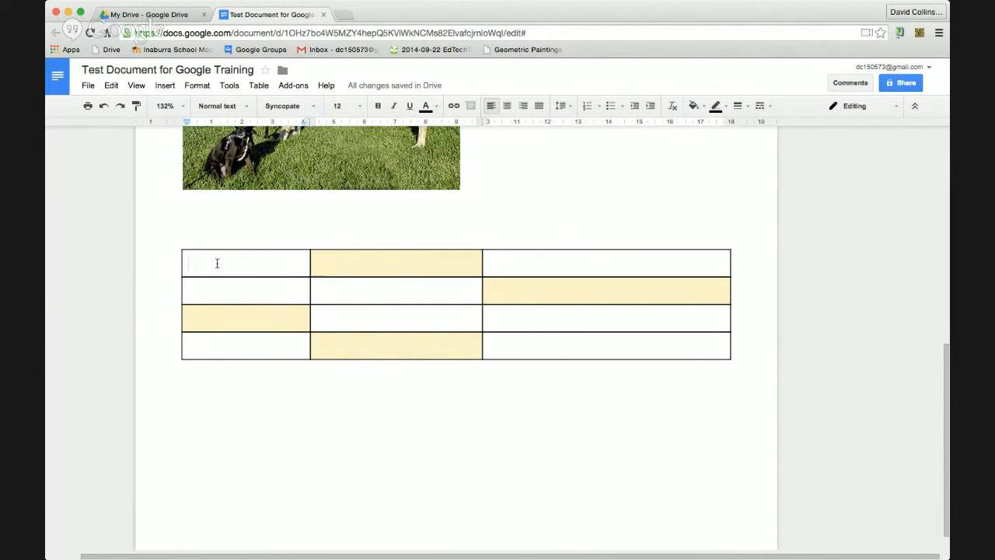
pyautogui.moveTo(215, 262); pyautogui.dragTo(604, 255)
pyautogui.click(257, 85)
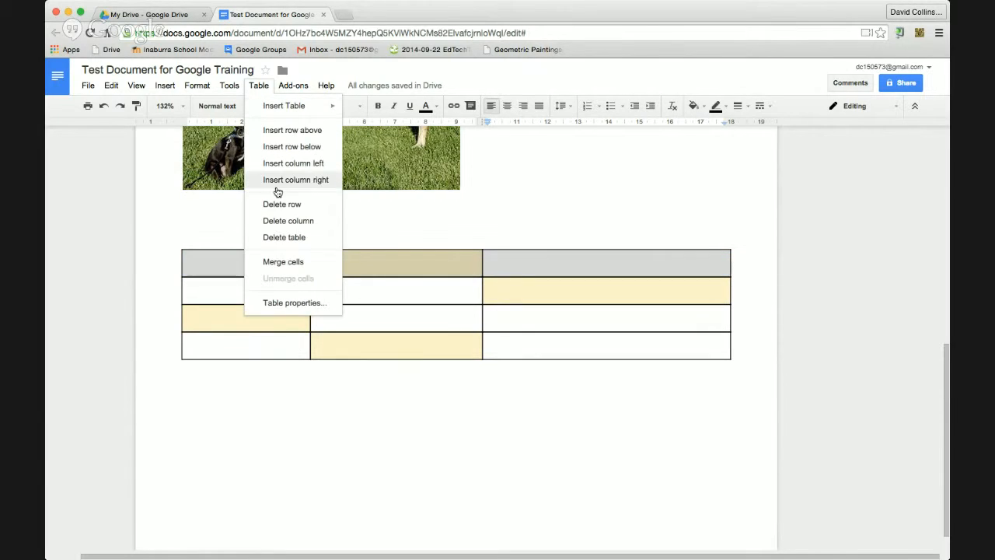
pyautogui.click(310, 305)
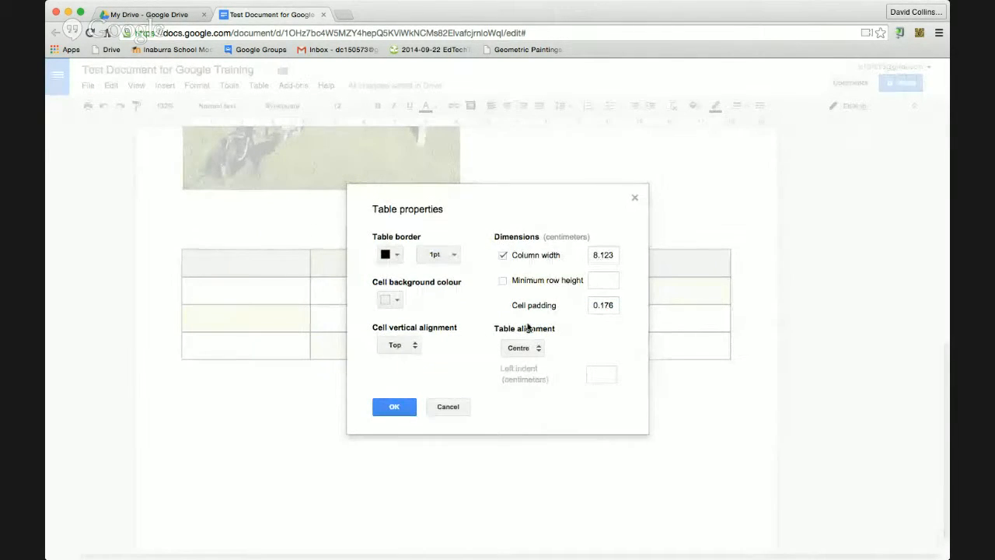
pyautogui.click(440, 255)
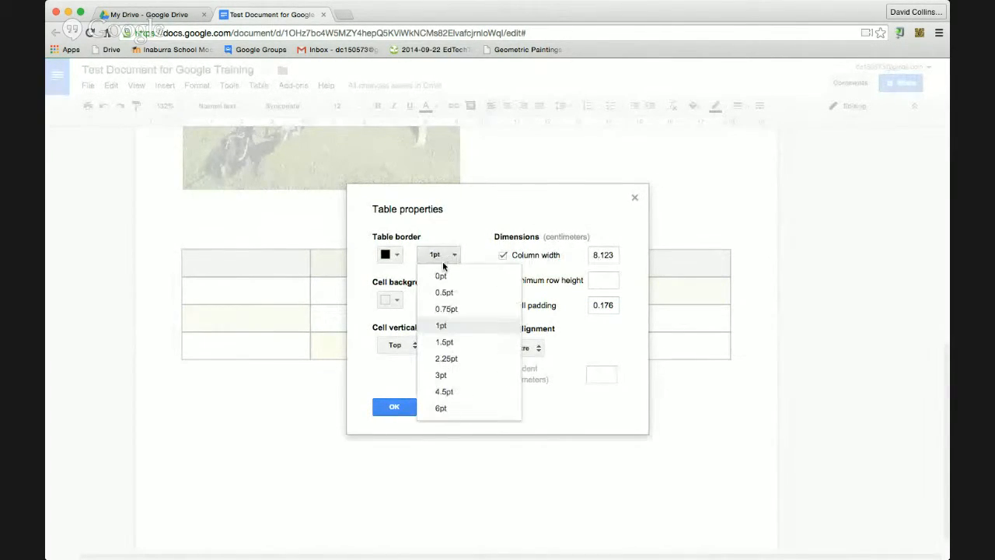
pyautogui.click(445, 360)
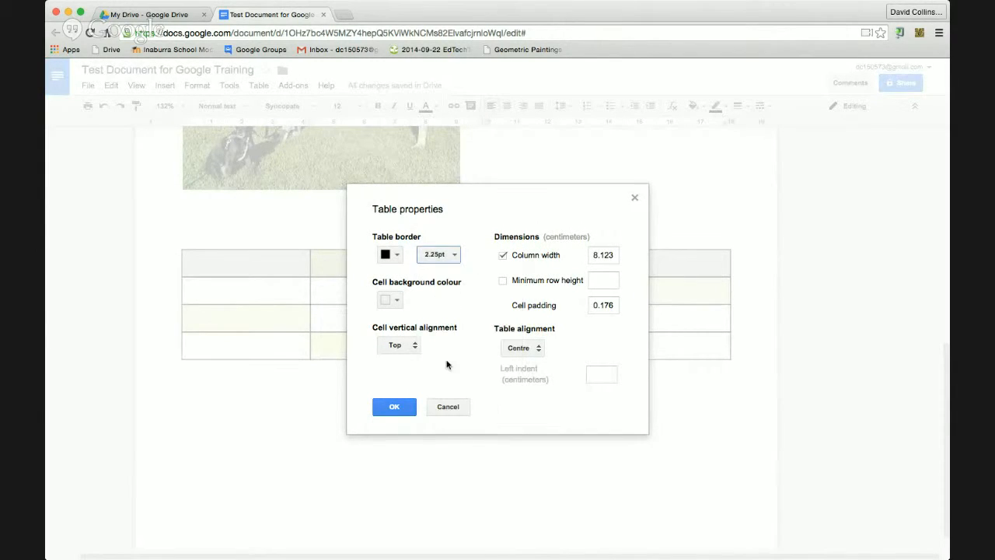
pyautogui.click(400, 407)
pyautogui.click(594, 233)
# - Set the table border width to 1.5pt and the vertical alignment of the first-row cells to Centre
pyautogui.moveTo(193, 264); pyautogui.dragTo(535, 274)
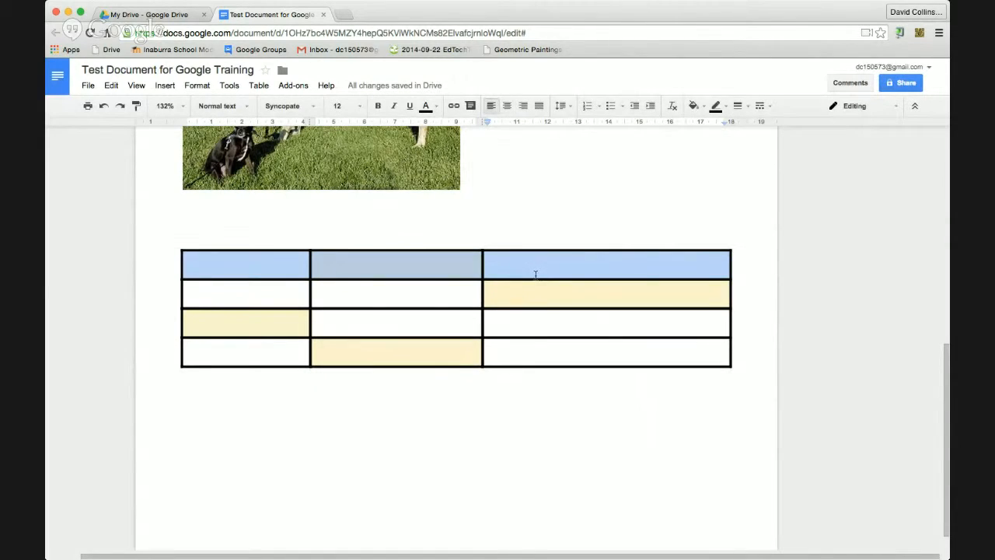
pyautogui.click(171, 86)
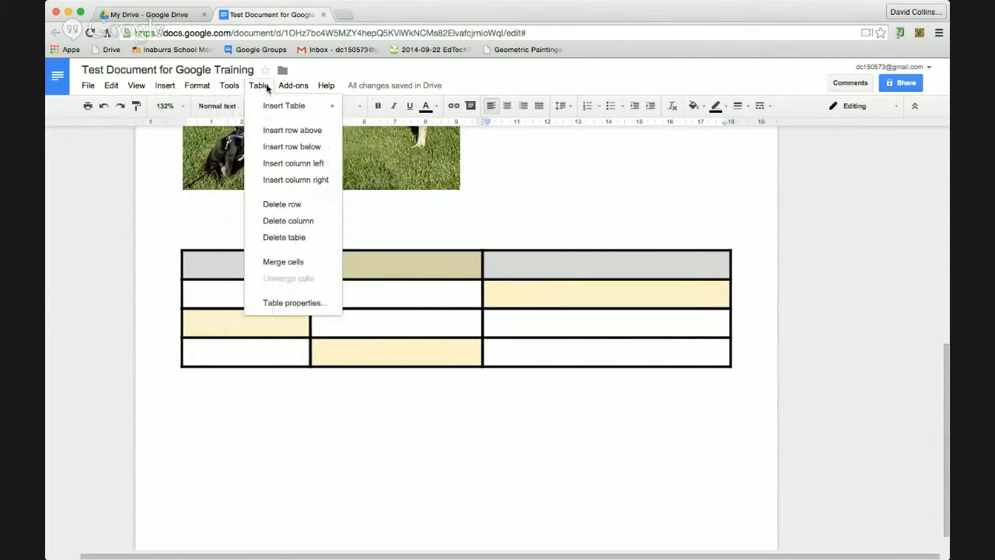
pyautogui.click(293, 303)
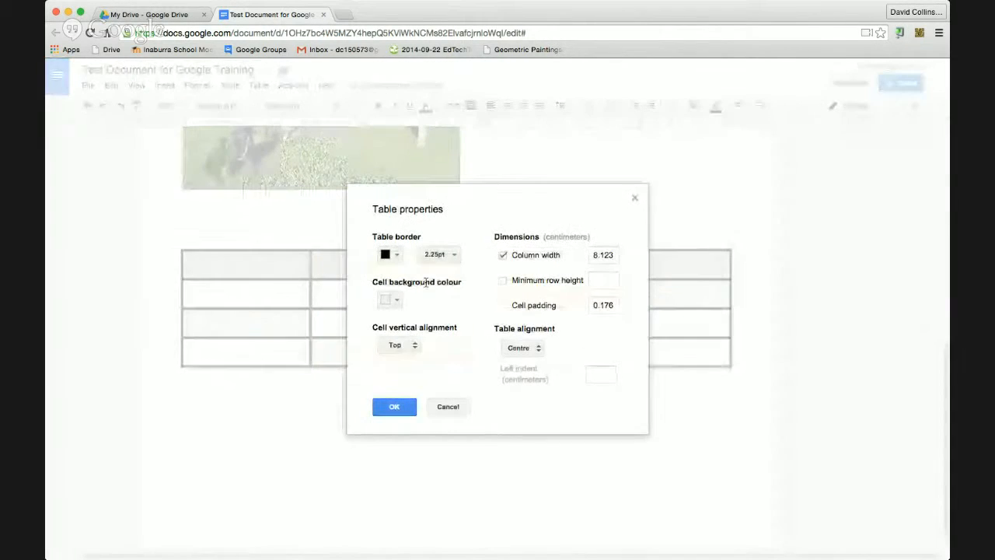
pyautogui.click(437, 254)
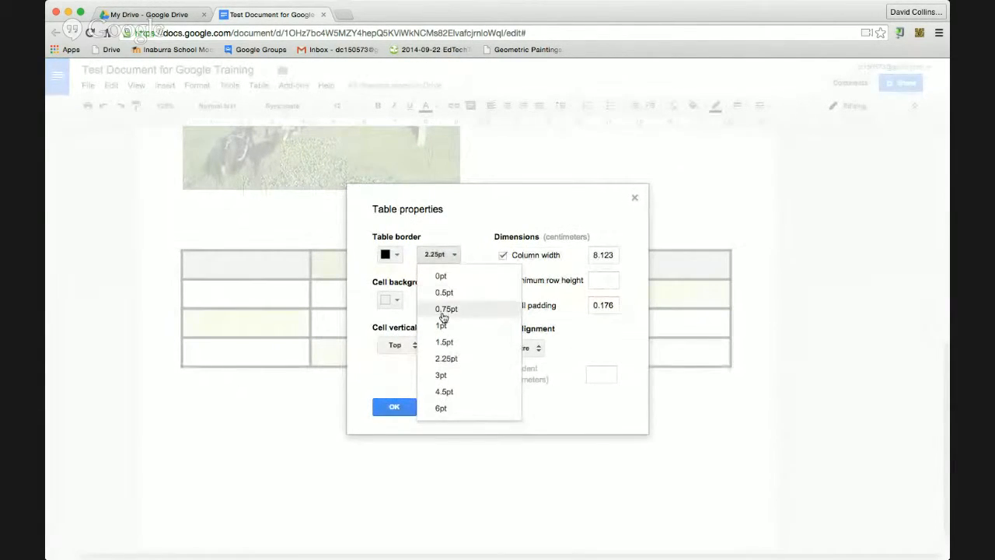
pyautogui.click(444, 342)
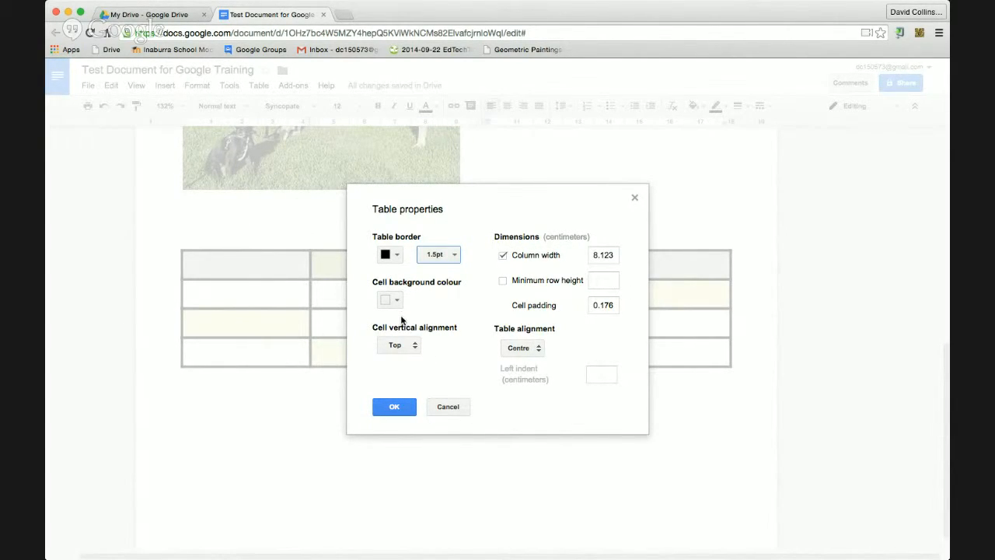
pyautogui.click(408, 340)
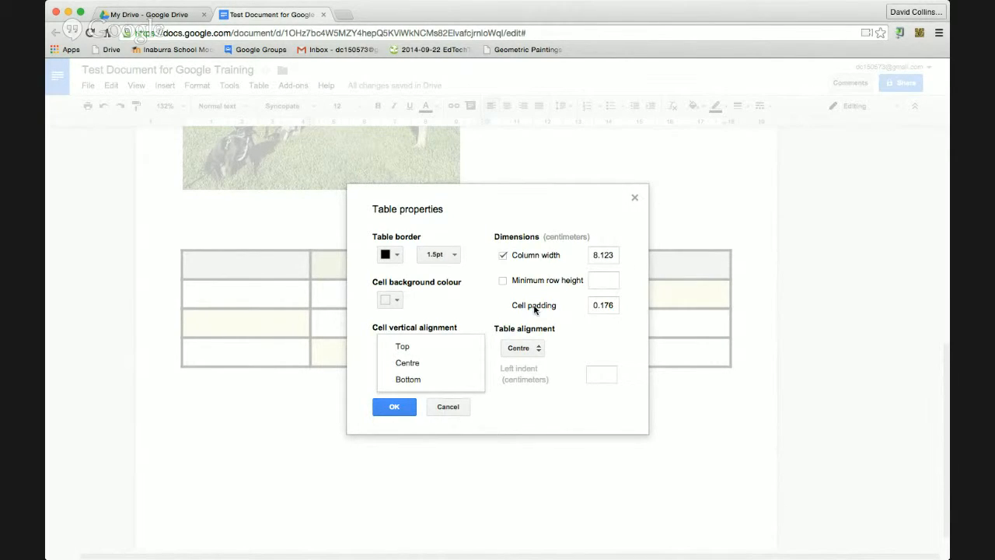
pyautogui.click(444, 363)
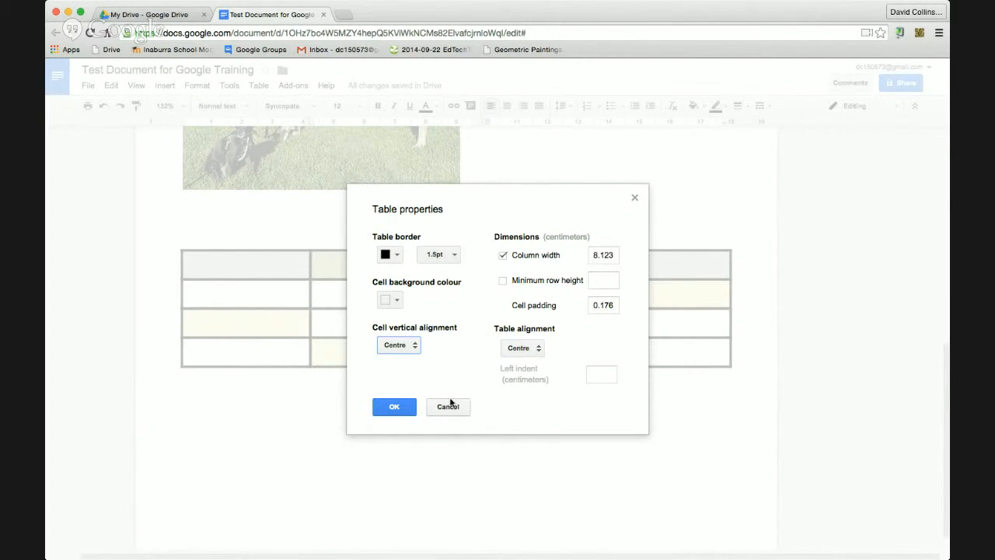
pyautogui.click(427, 407)
pyautogui.click(395, 284)
pyautogui.click(400, 263)
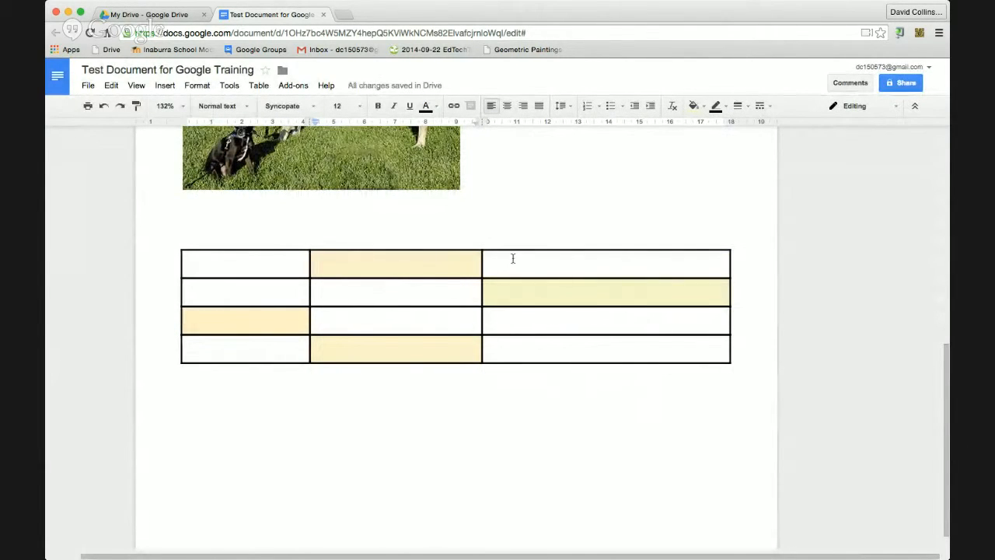
# - Merge the second and third cells of the table's third row
pyautogui.click(230, 86)
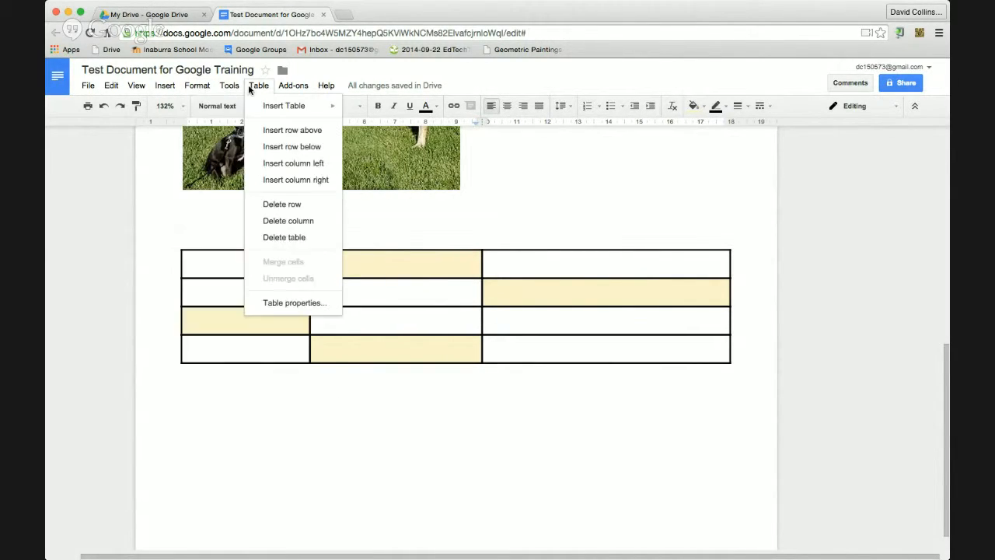
pyautogui.moveTo(260, 87)
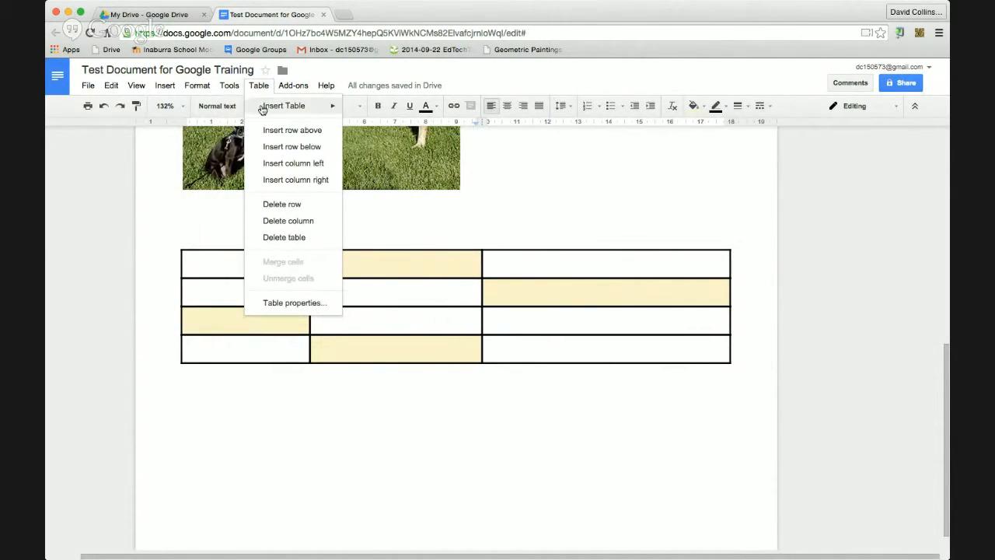
pyautogui.click(444, 344)
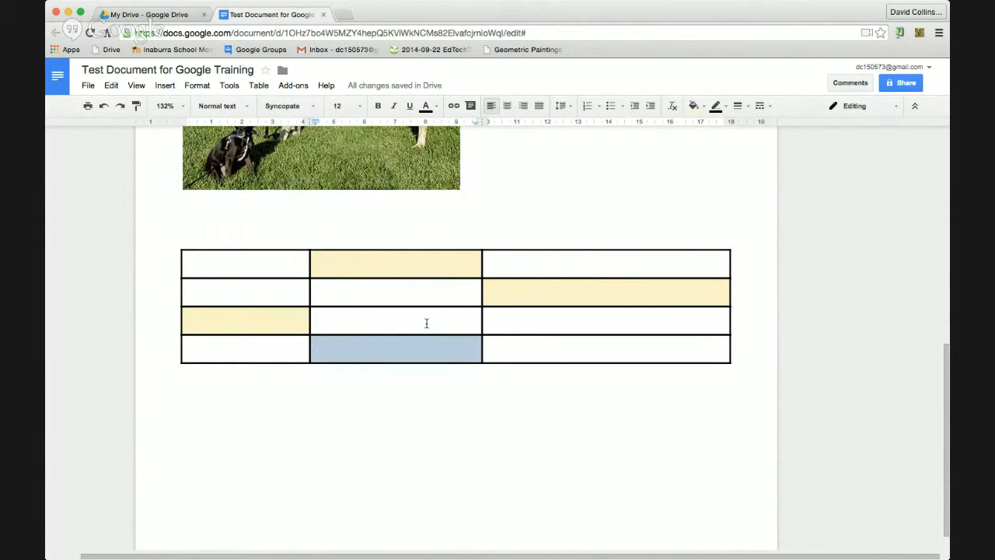
pyautogui.moveTo(425, 324); pyautogui.dragTo(545, 318)
pyautogui.click(259, 85)
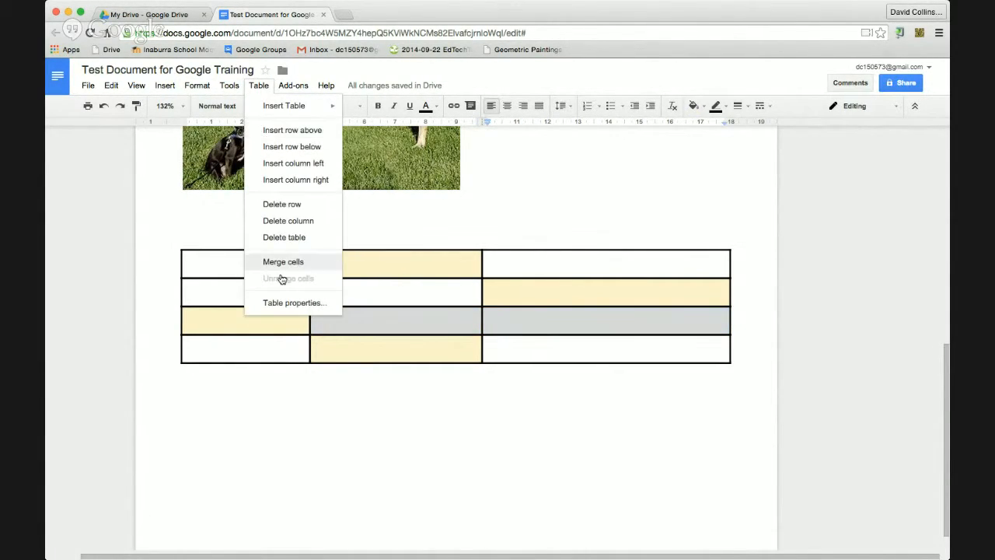
pyautogui.click(287, 264)
pyautogui.click(531, 311)
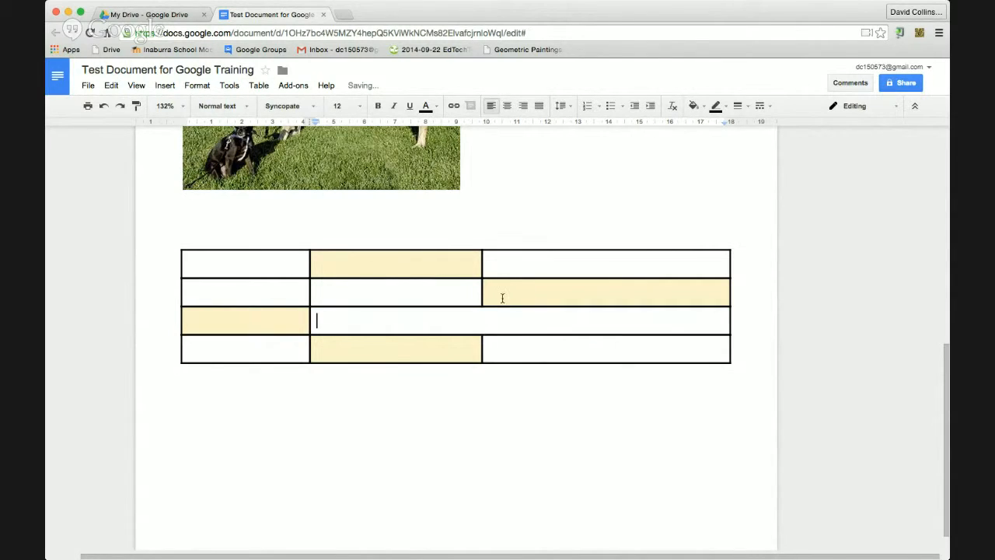
# - Merge the middle cells of the table's first and second rows into one cell
pyautogui.click(259, 85)
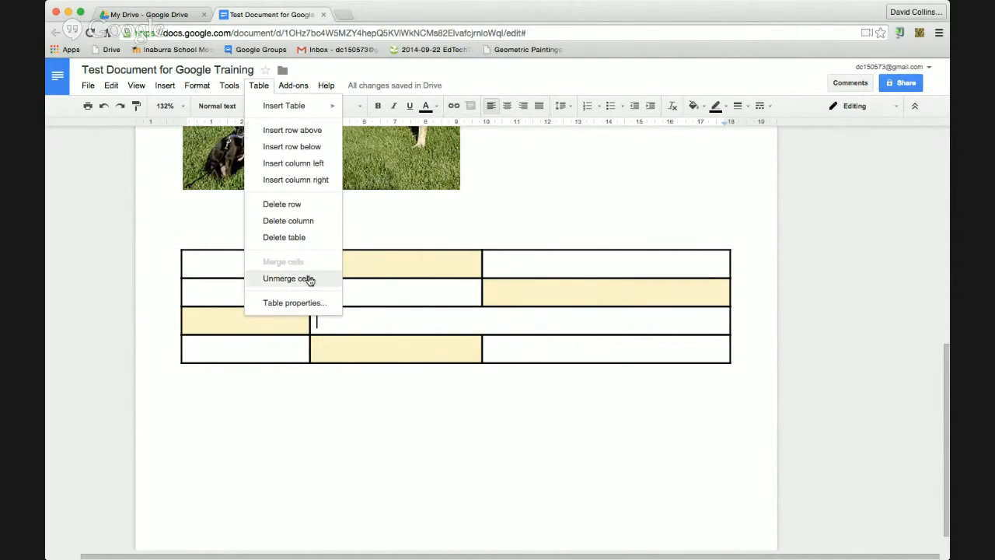
pyautogui.click(419, 217)
pyautogui.moveTo(434, 269); pyautogui.dragTo(436, 294)
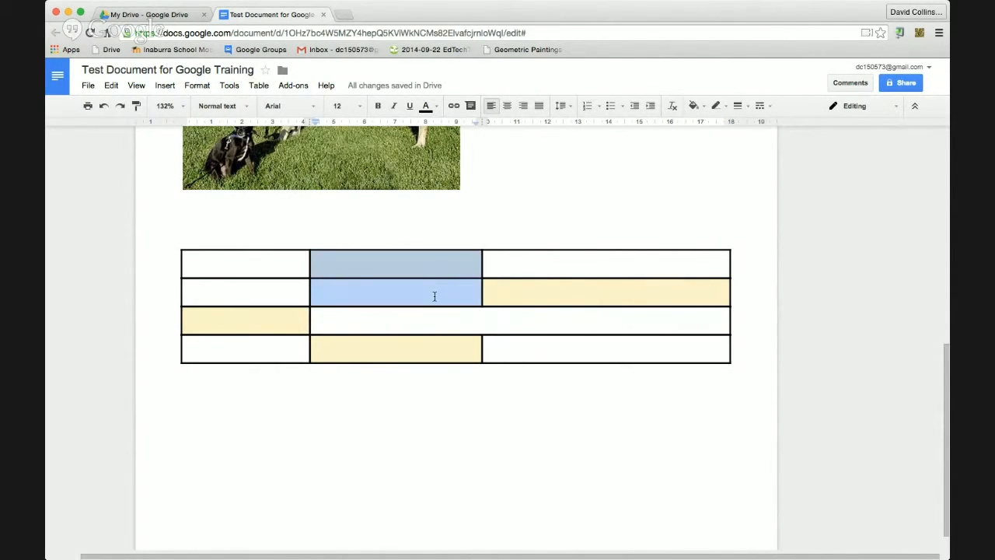
pyautogui.click(230, 86)
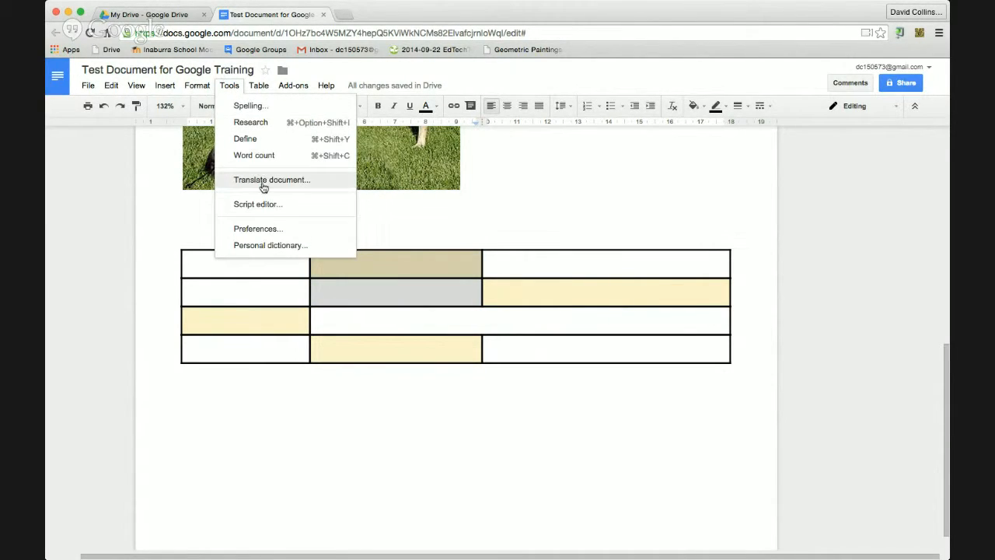
pyautogui.moveTo(264, 79)
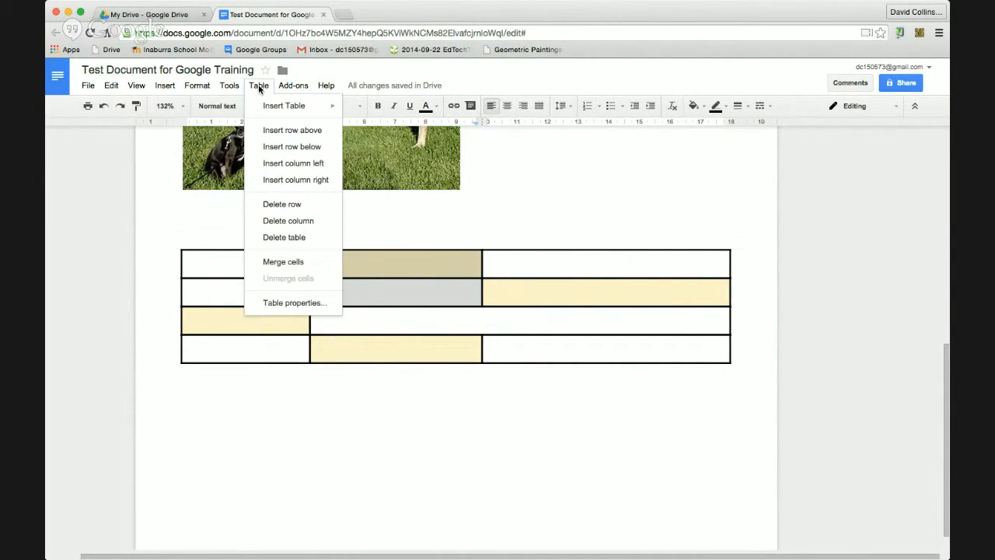
pyautogui.click(287, 265)
# - Set the border width of the whole table to 0pt
pyautogui.click(487, 268)
pyautogui.moveTo(309, 259); pyautogui.dragTo(485, 336)
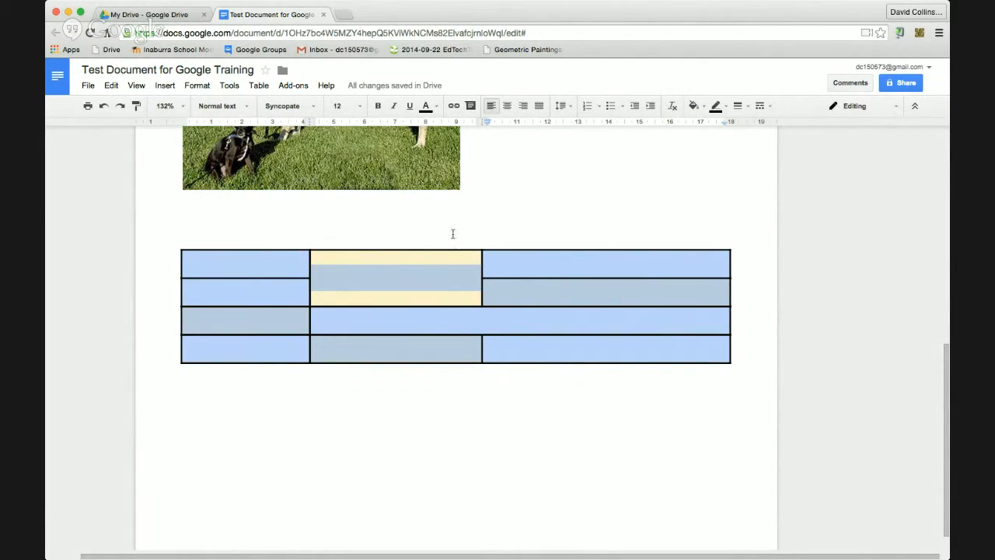
pyautogui.click(455, 275)
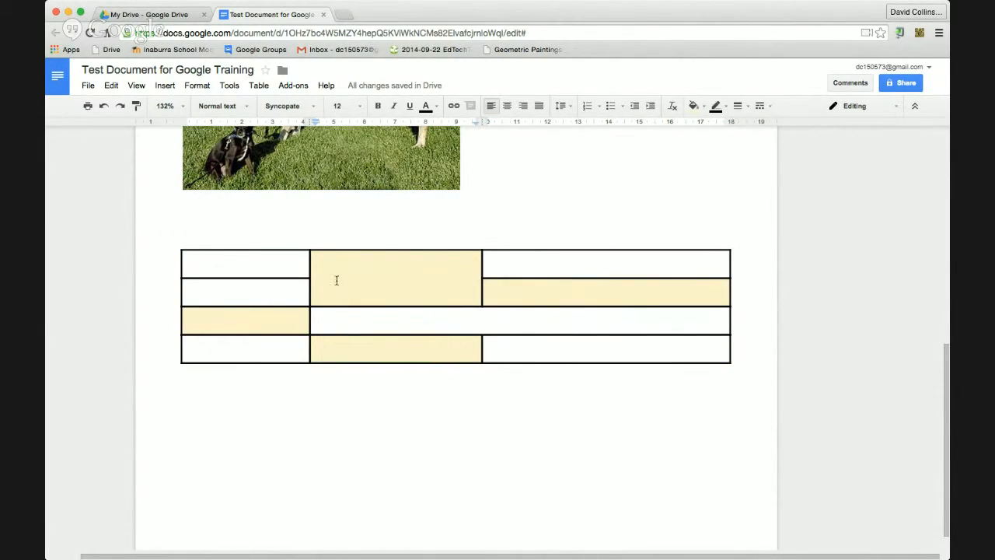
pyautogui.moveTo(276, 258); pyautogui.dragTo(522, 337)
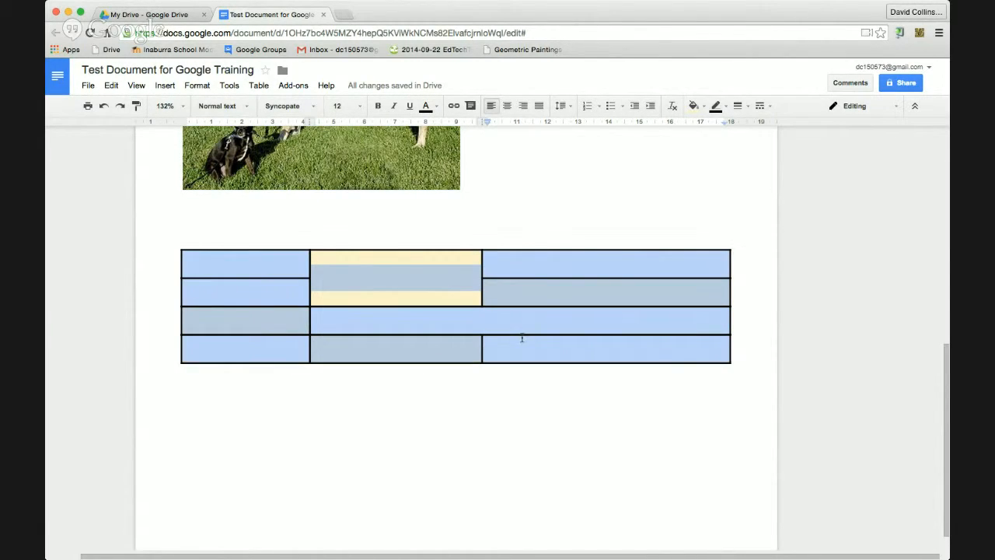
pyautogui.click(265, 88)
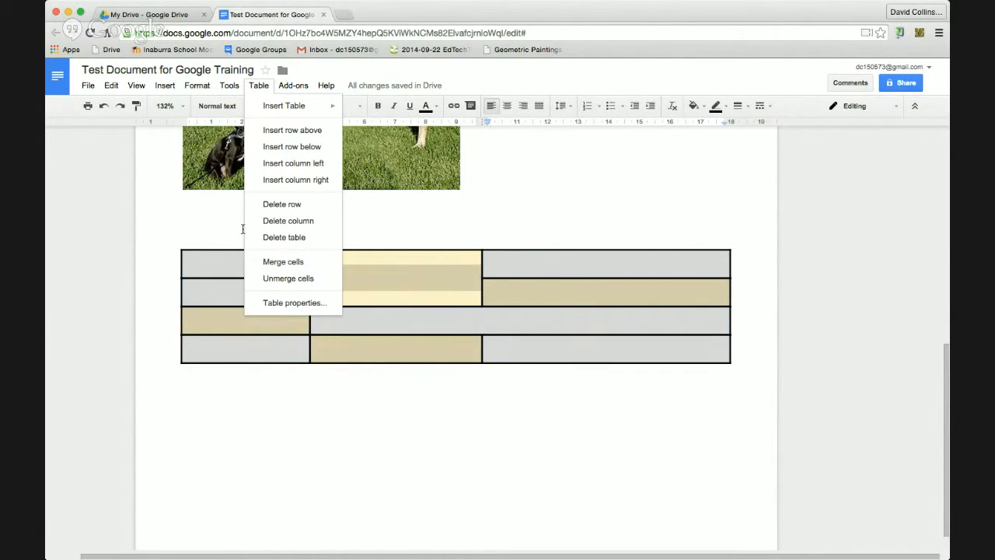
pyautogui.click(264, 303)
pyautogui.click(395, 255)
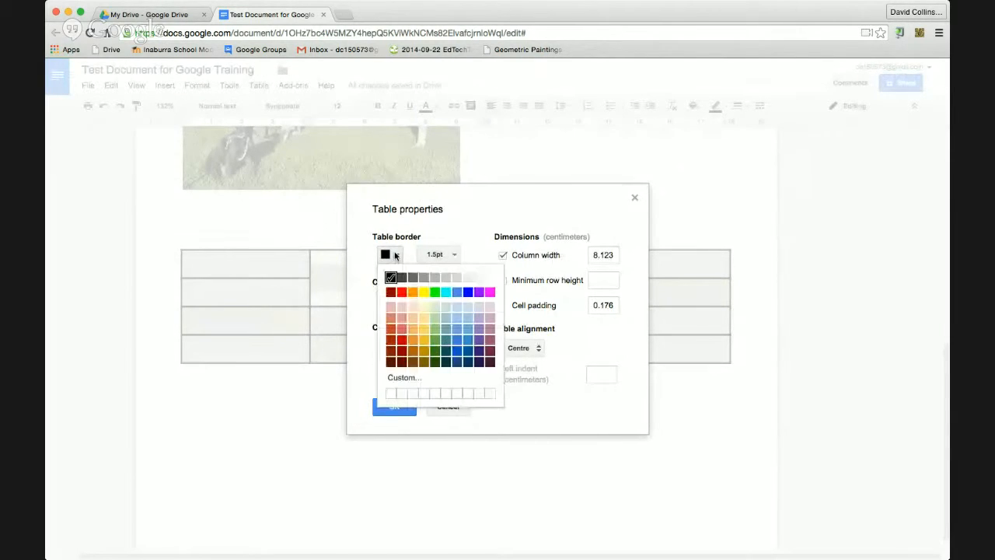
pyautogui.click(424, 257)
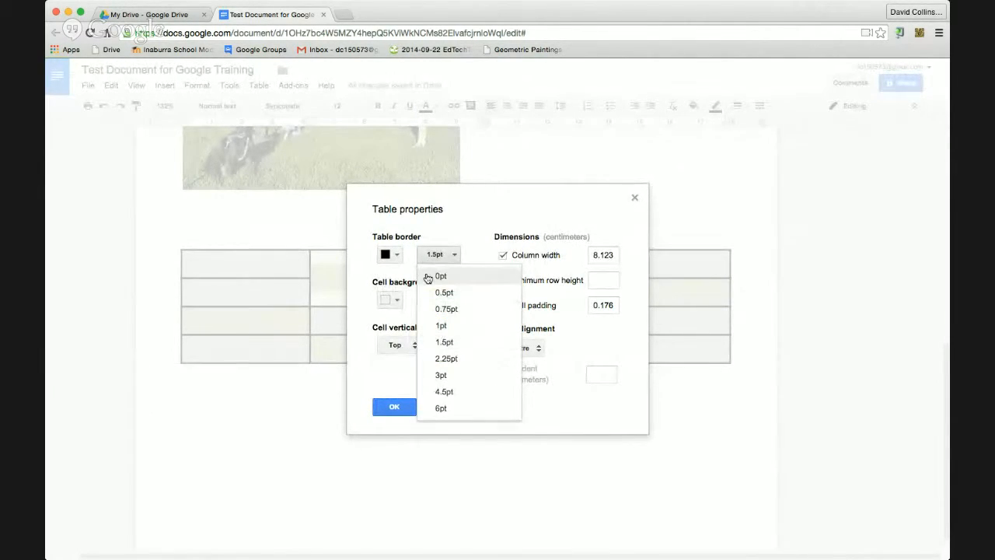
pyautogui.click(431, 277)
pyautogui.click(397, 406)
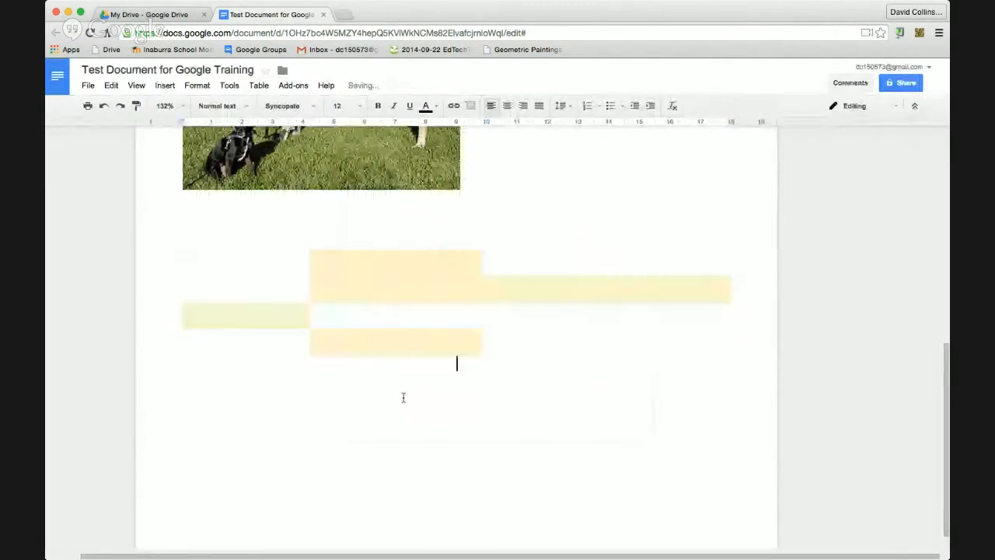
pyautogui.click(249, 262)
pyautogui.moveTo(254, 283); pyautogui.dragTo(291, 287)
pyautogui.click(347, 274)
pyautogui.doubleClick(433, 323)
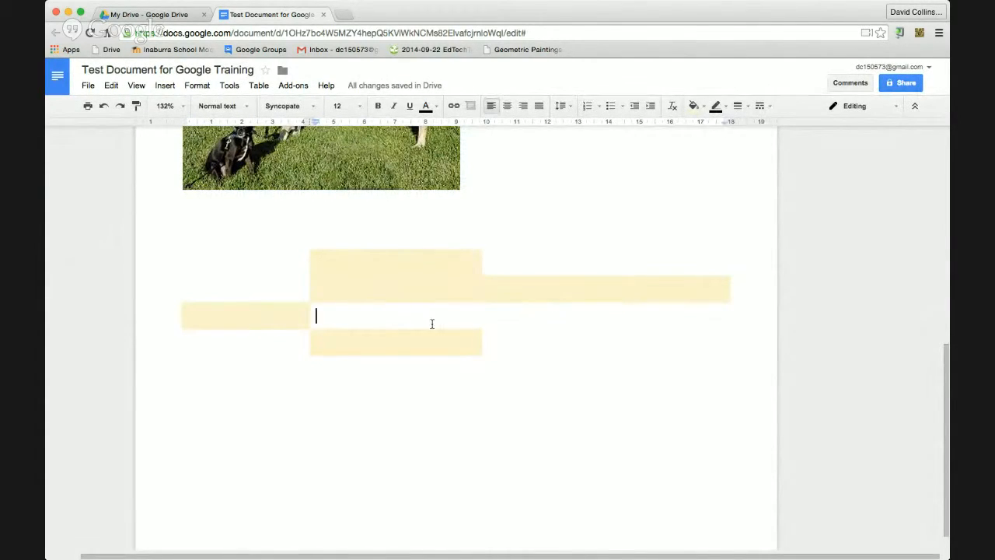
# - Open the Research tool and search its Images category for "dog"
pyautogui.click(258, 87)
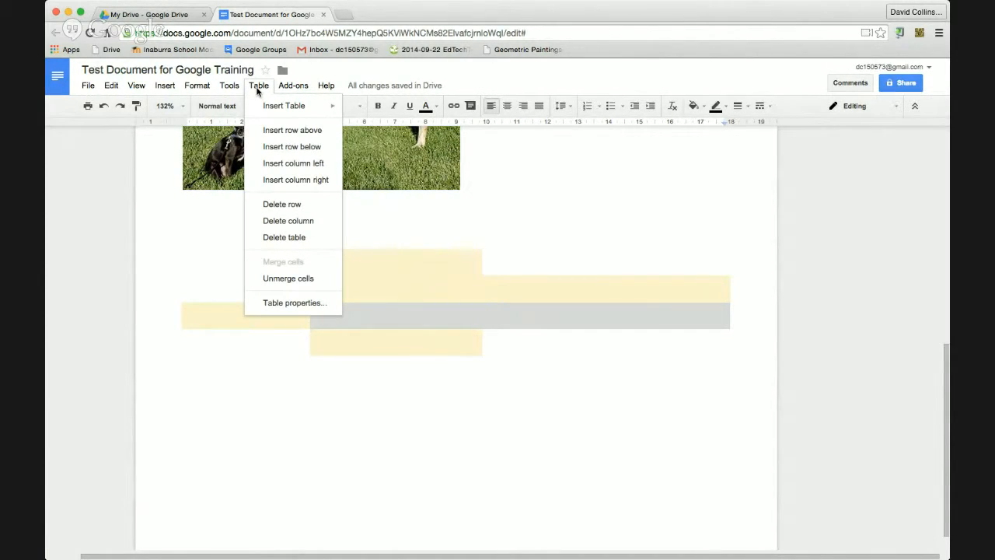
pyautogui.moveTo(234, 87)
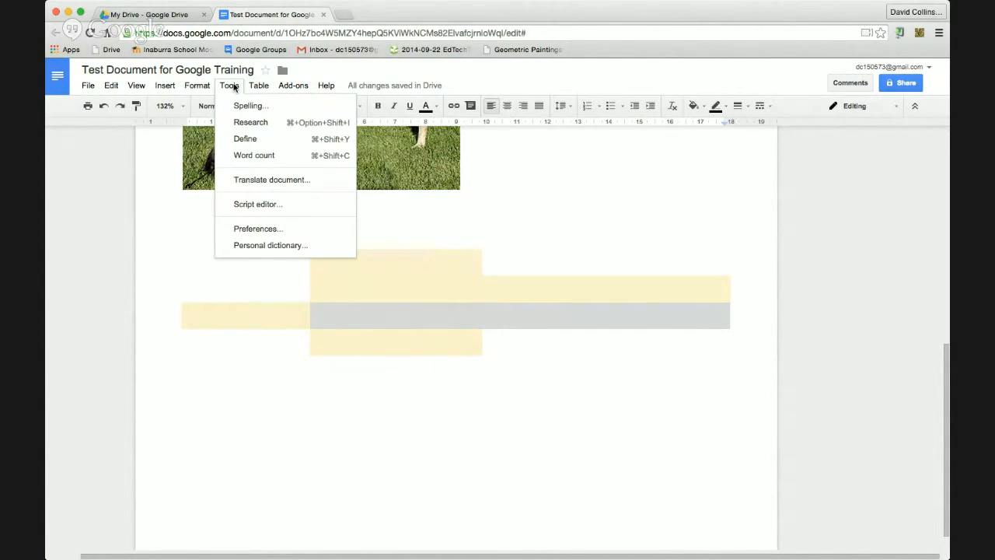
pyautogui.click(246, 124)
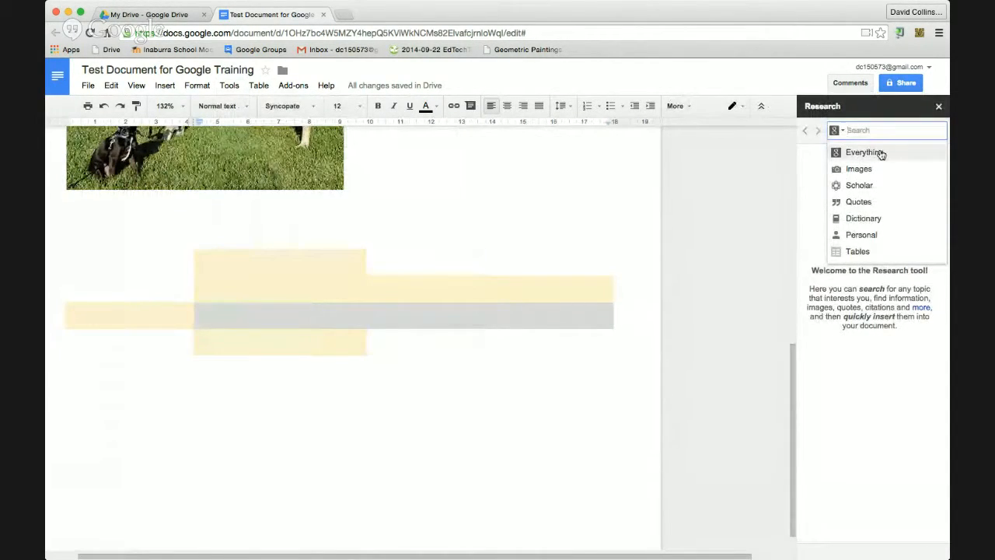
pyautogui.click(872, 170)
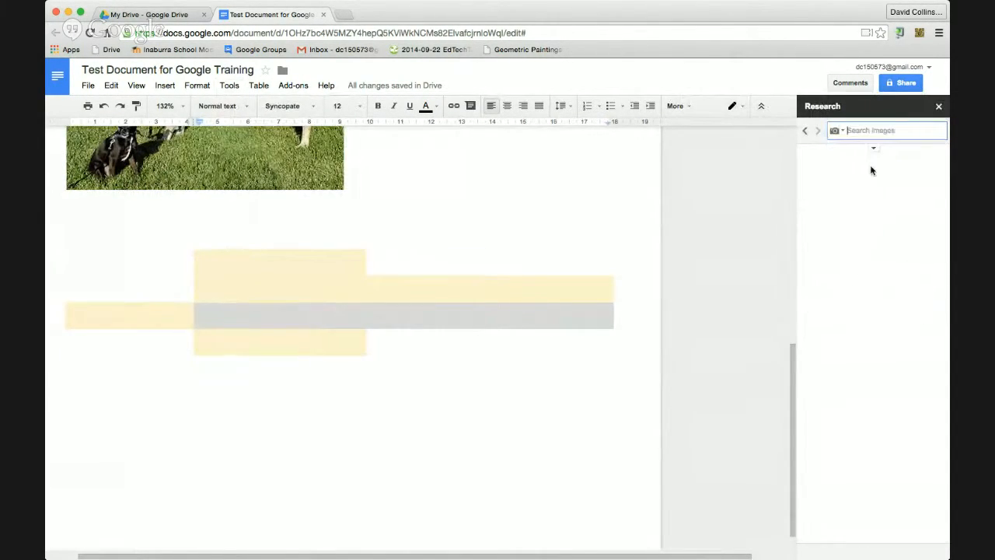
pyautogui.click(898, 130)
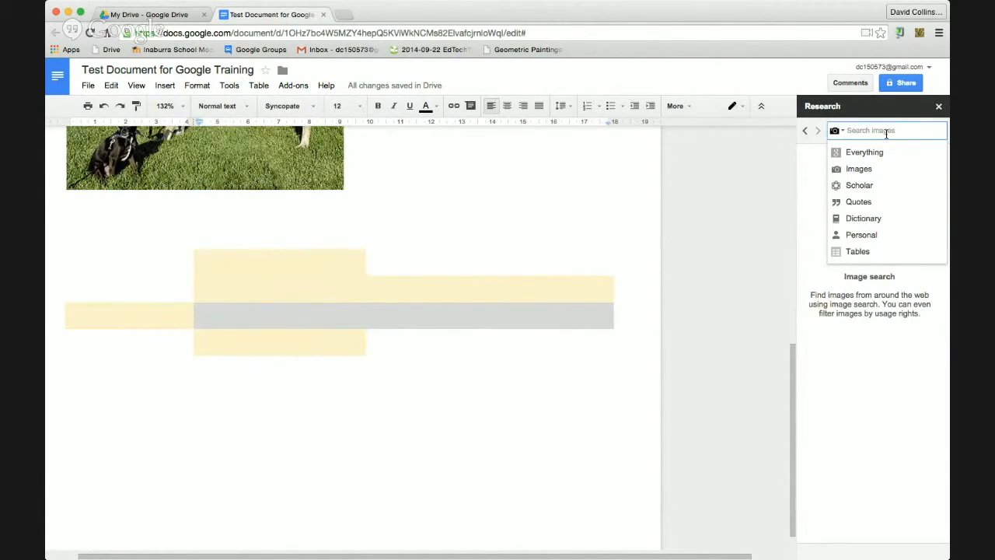
pyautogui.write('dog')
pyautogui.press('Return')
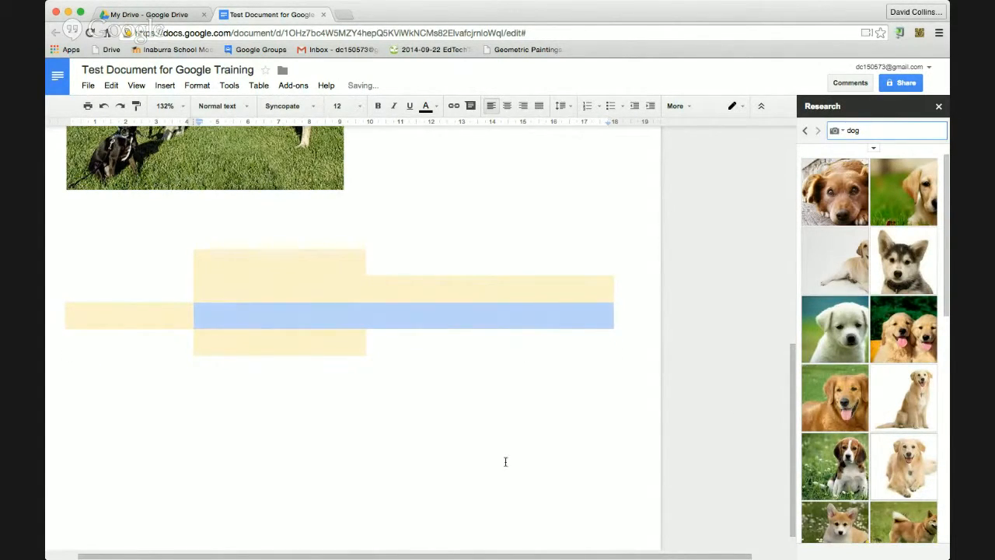
# - Try to insert the white puppy image from the research results on the line below the table, and dismiss the error message
pyautogui.click(341, 362)
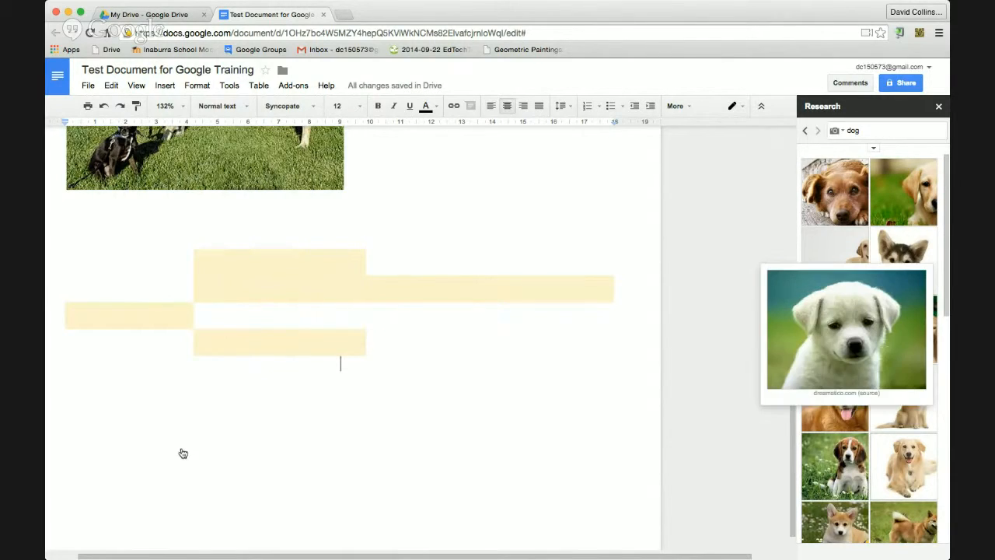
pyautogui.moveTo(183, 453); pyautogui.dragTo(183, 454)
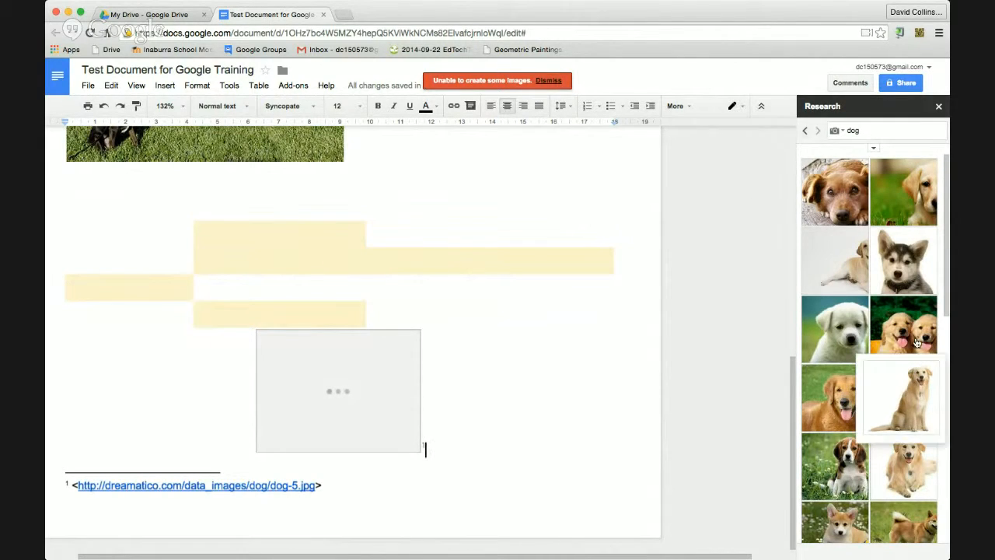
pyautogui.moveTo(912, 269)
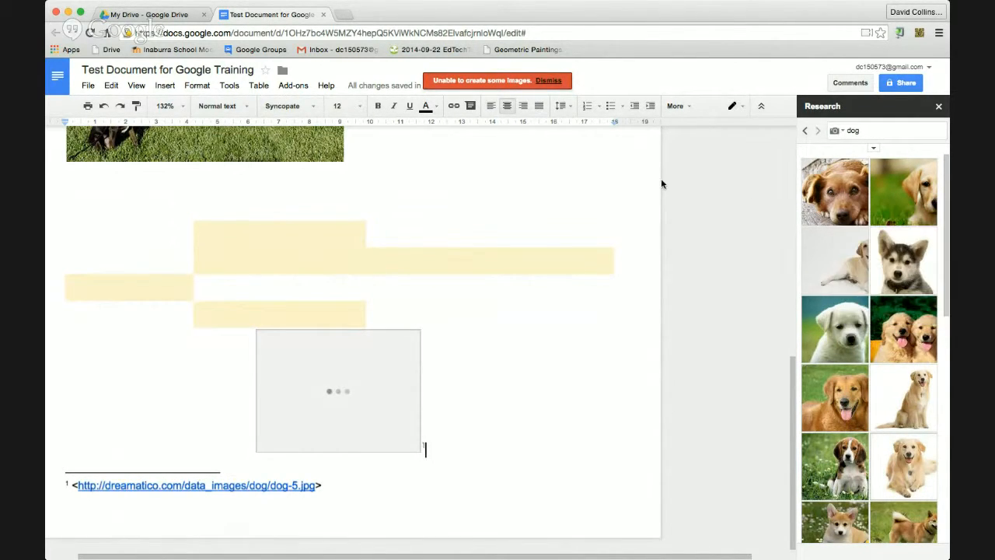
pyautogui.click(548, 80)
# - Insert the husky puppy and lying Labrador images from the research results below the table, and check their source footnotes
pyautogui.click(346, 414)
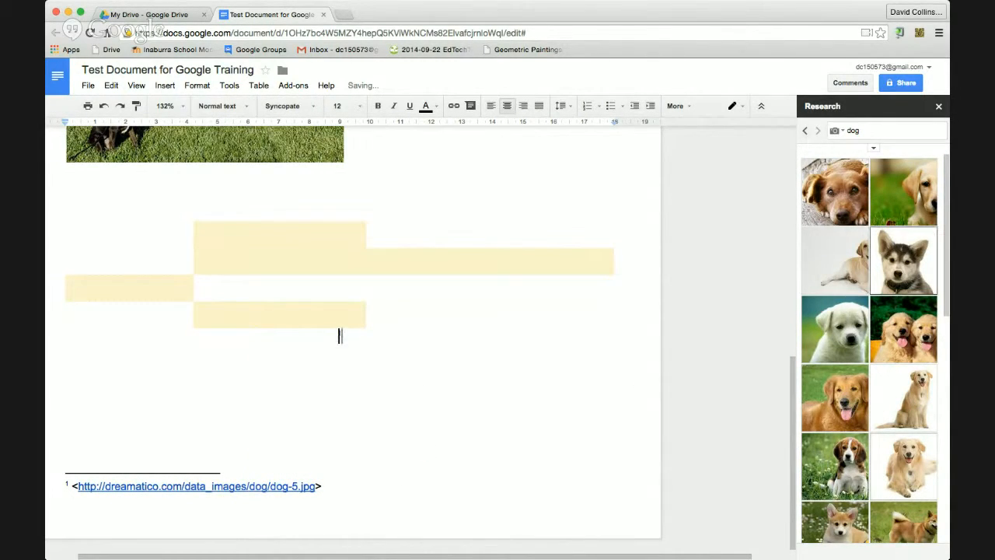
pyautogui.scroll(-1, 225, 419)
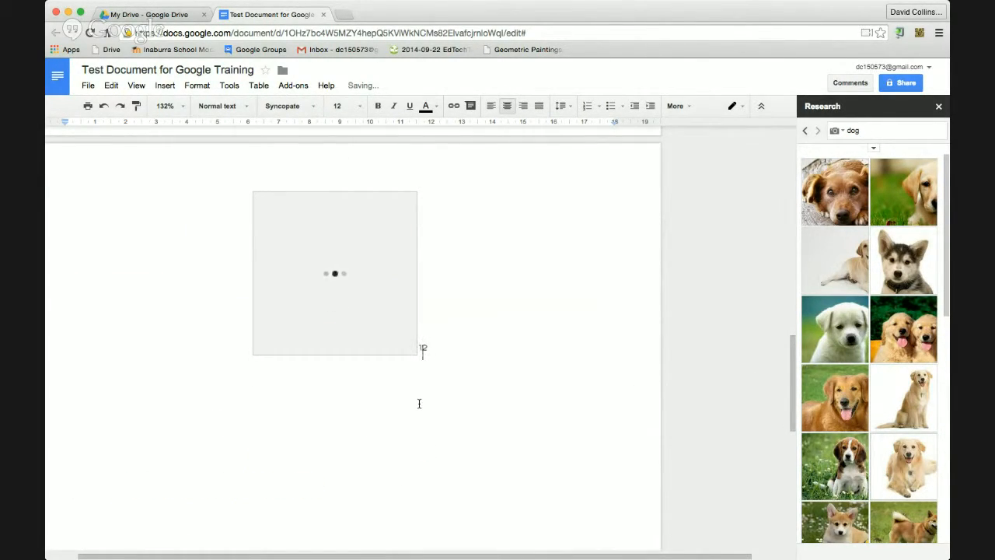
pyautogui.moveTo(846, 271); pyautogui.dragTo(555, 335)
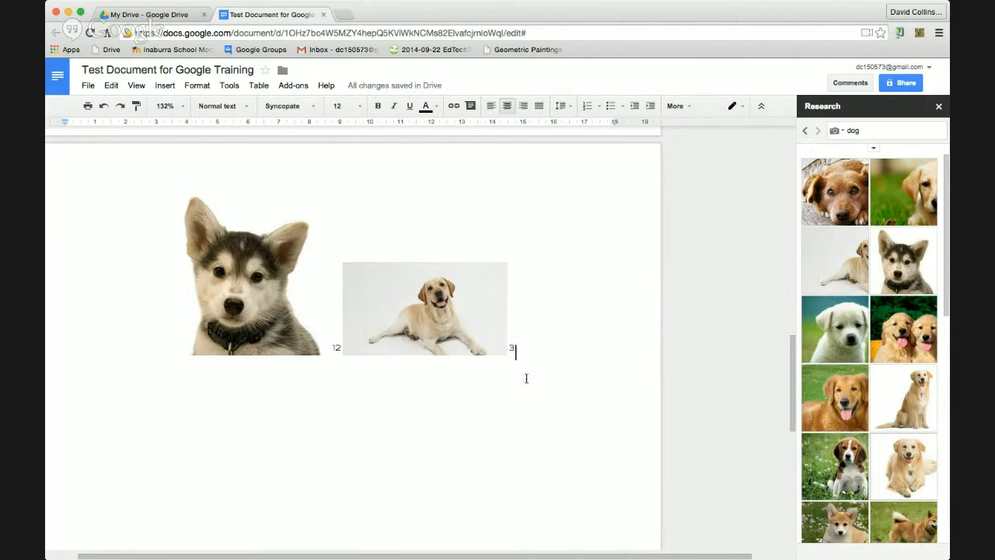
pyautogui.scroll(-10, 483, 360)
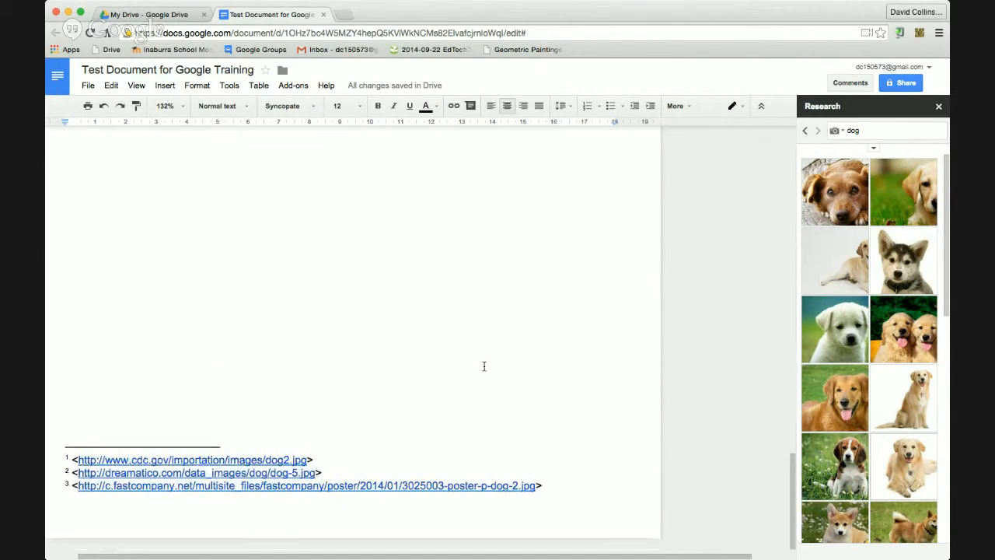
pyautogui.click(541, 486)
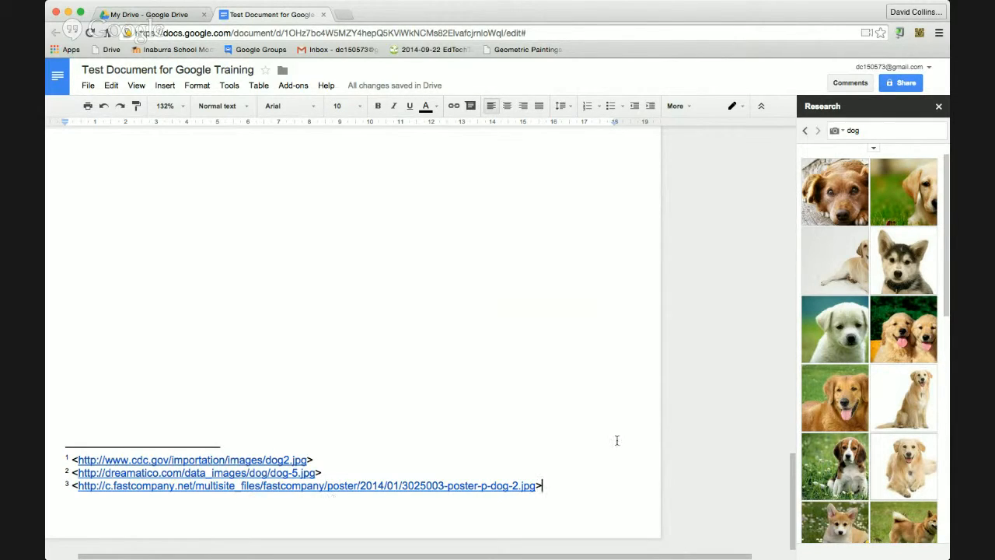
pyautogui.scroll(10, 713, 286)
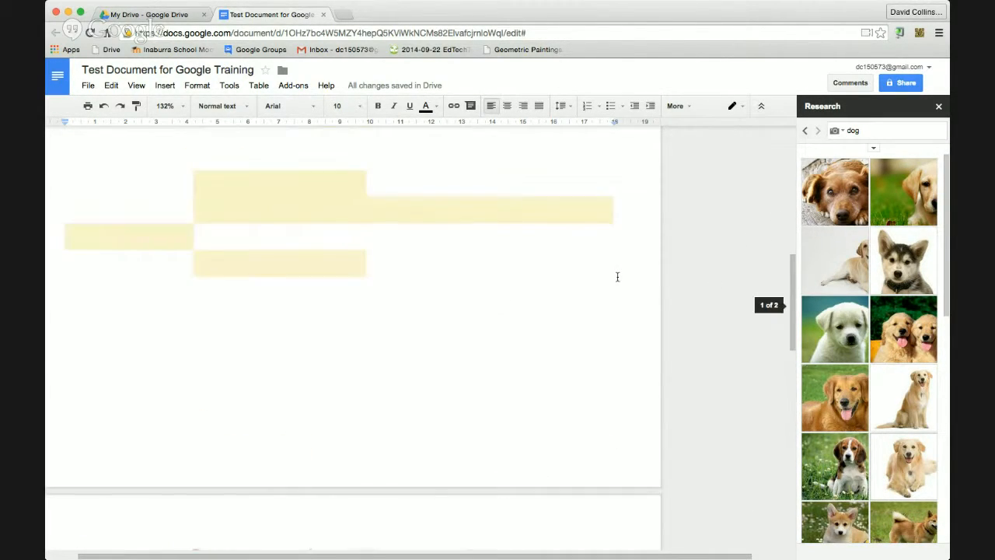
# - View the image filter and citation options, look up "dog" in the Research dictionary, and select the first noun definition
pyautogui.click(874, 152)
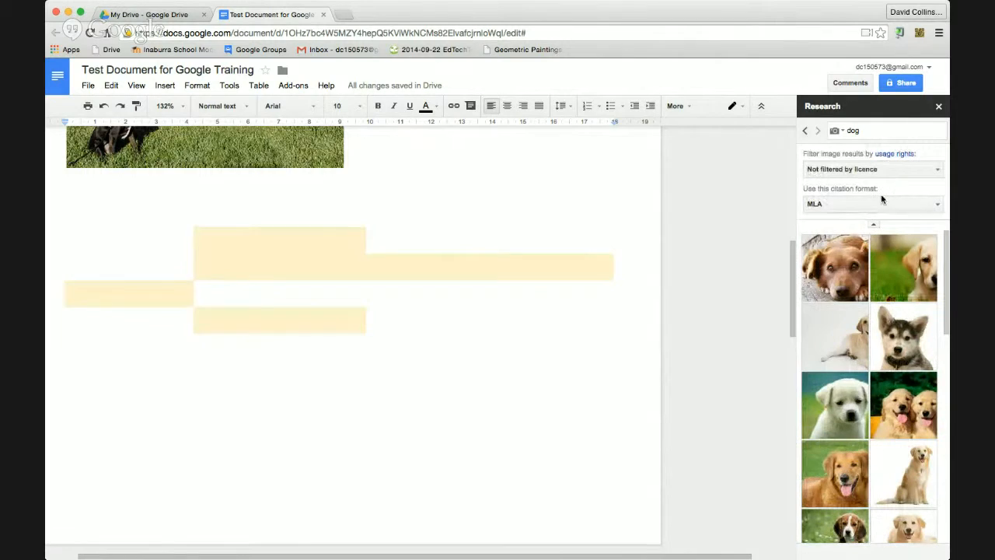
pyautogui.click(836, 132)
pyautogui.click(846, 219)
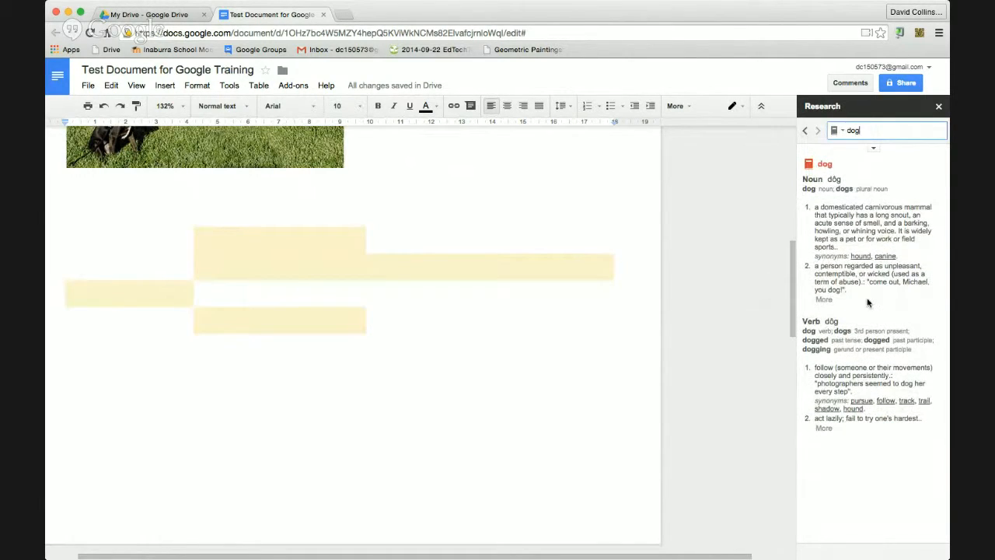
pyautogui.click(835, 220)
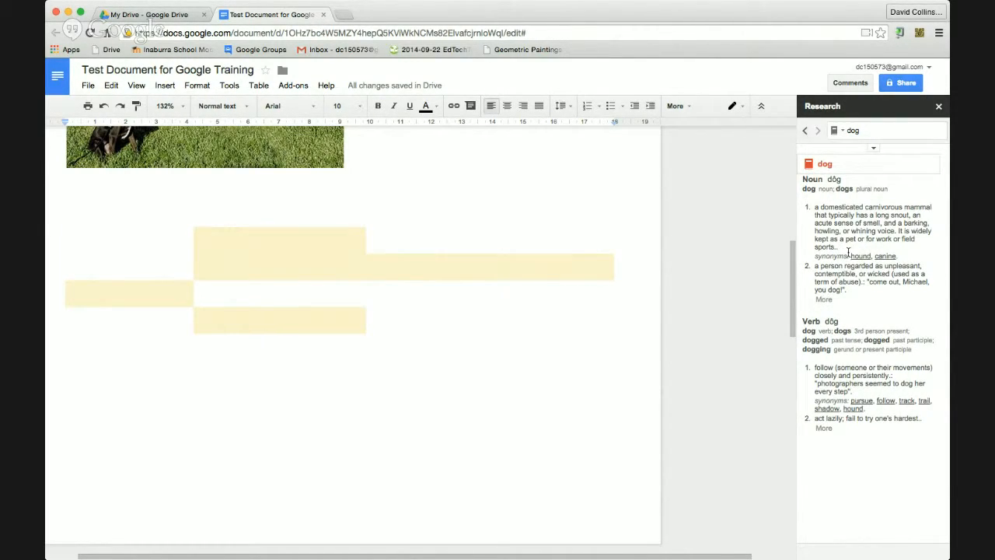
pyautogui.moveTo(841, 249); pyautogui.dragTo(808, 206)
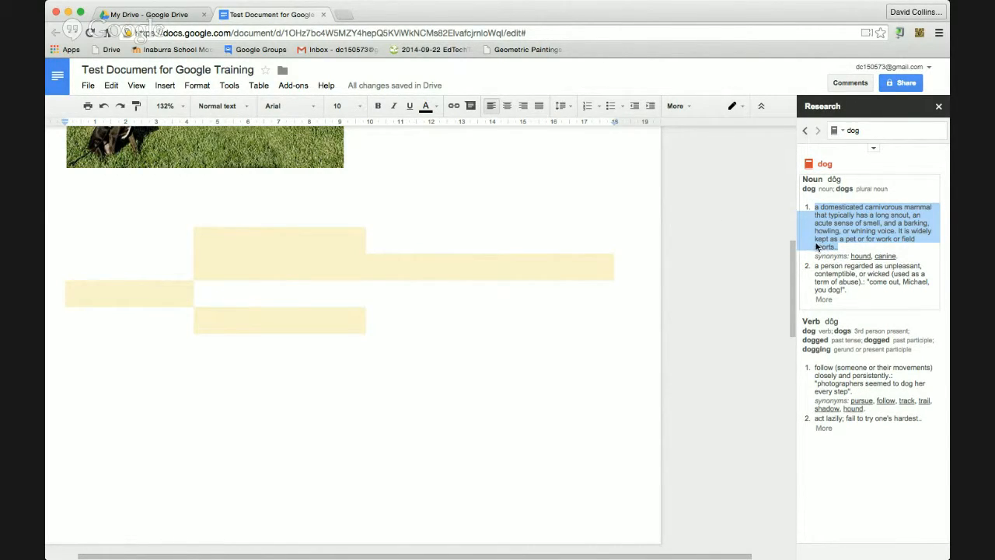
# - Research "dog" under Everything and insert a link to its Wikipedia article on the blank line above the table
pyautogui.click(584, 162)
pyautogui.click(584, 202)
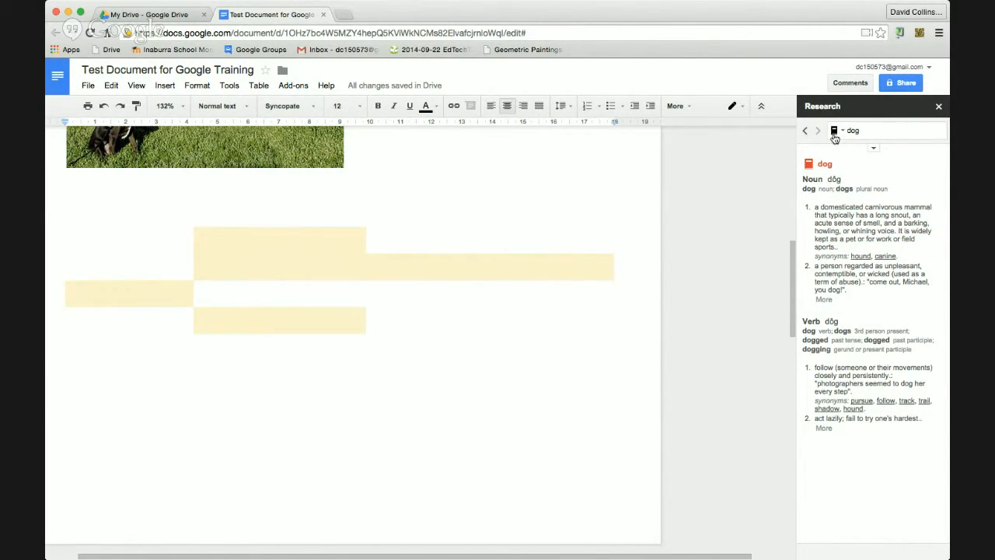
pyautogui.click(839, 130)
pyautogui.click(843, 153)
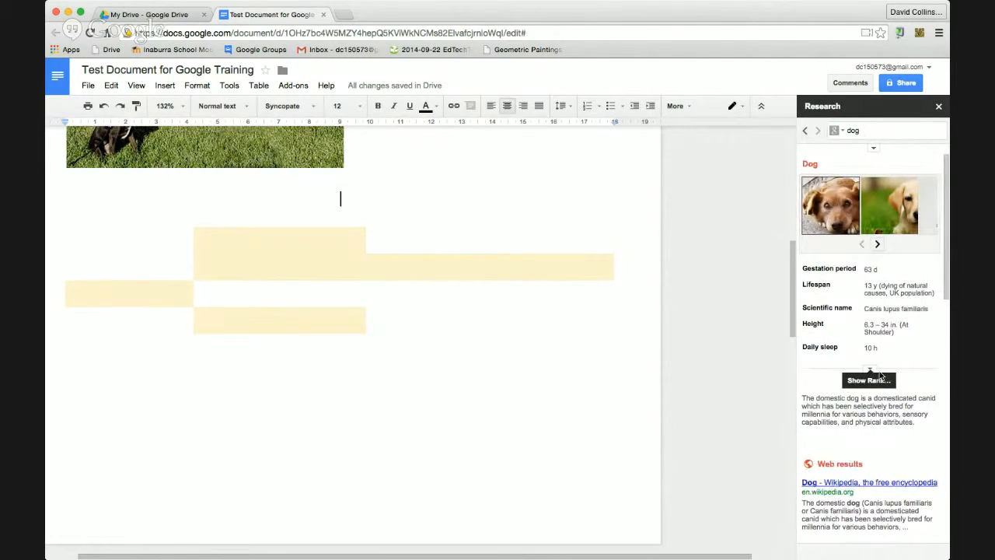
pyautogui.moveTo(890, 507)
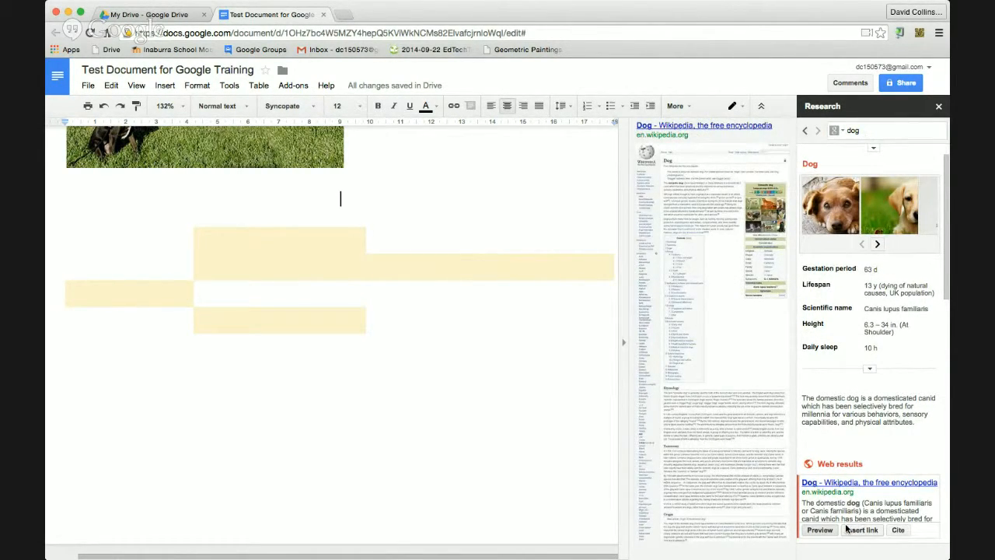
pyautogui.click(862, 529)
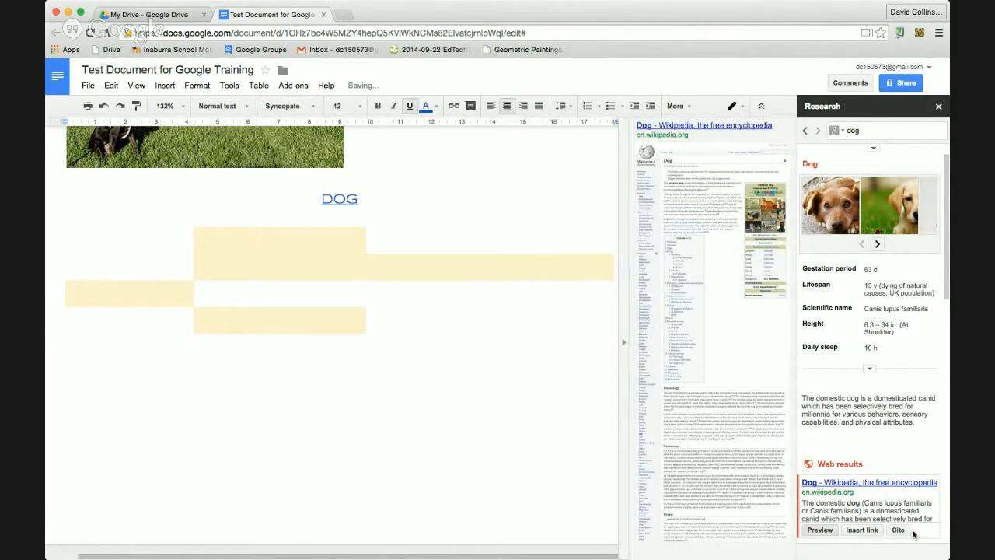
# - Cite the Wikipedia "Dog" article as a footnote after the DOG link above the table, and close the Research tool
pyautogui.click(898, 529)
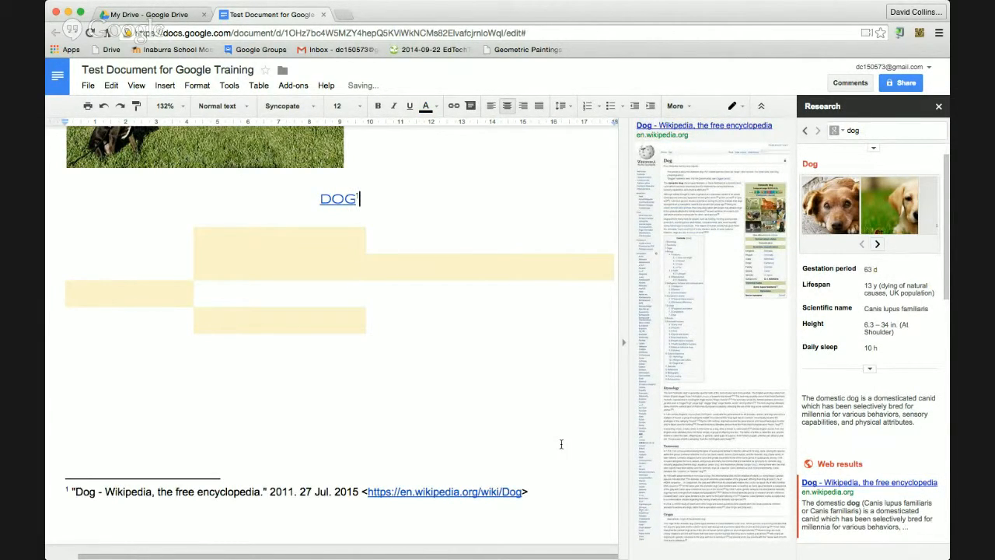
pyautogui.scroll(10, 544, 440)
pyautogui.scroll(-2, 563, 438)
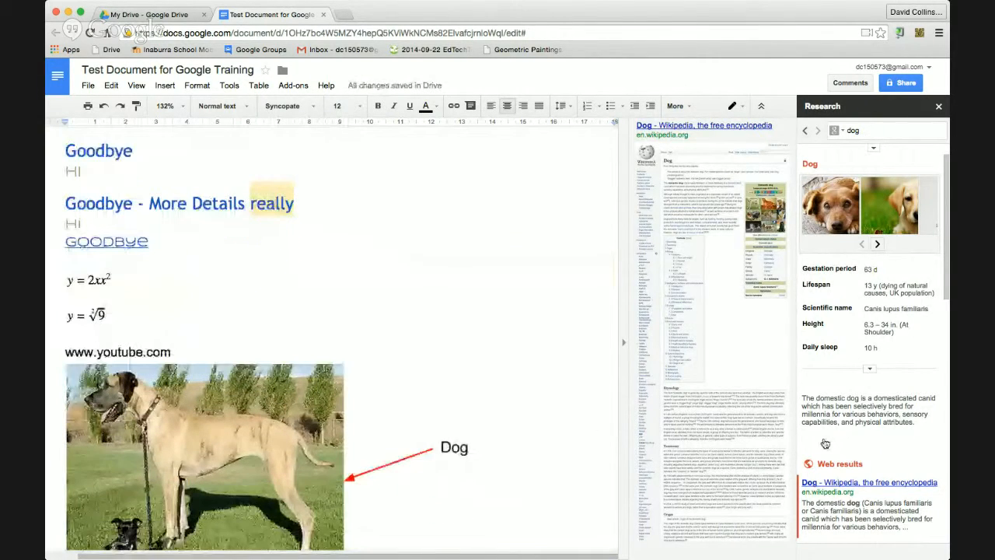
pyautogui.moveTo(922, 414)
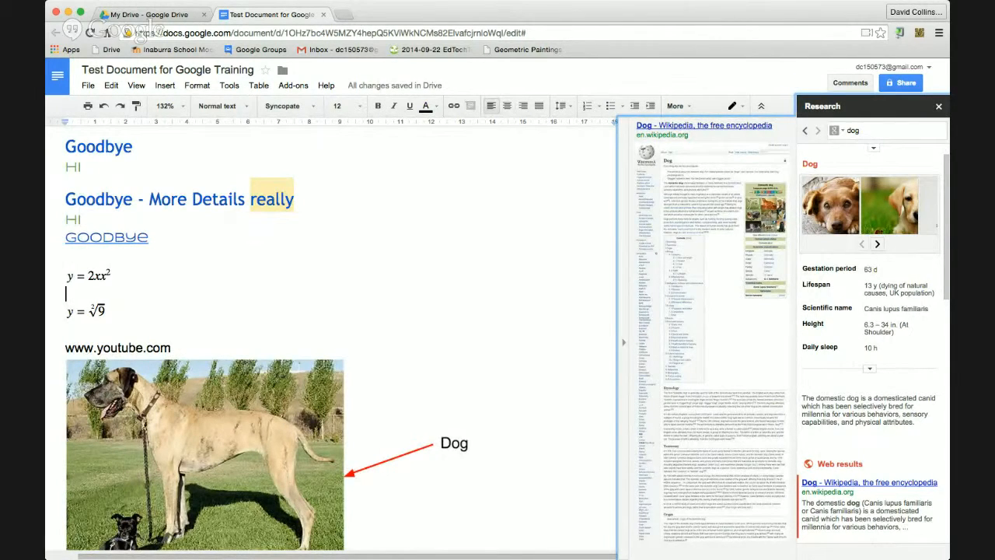
pyautogui.click(938, 106)
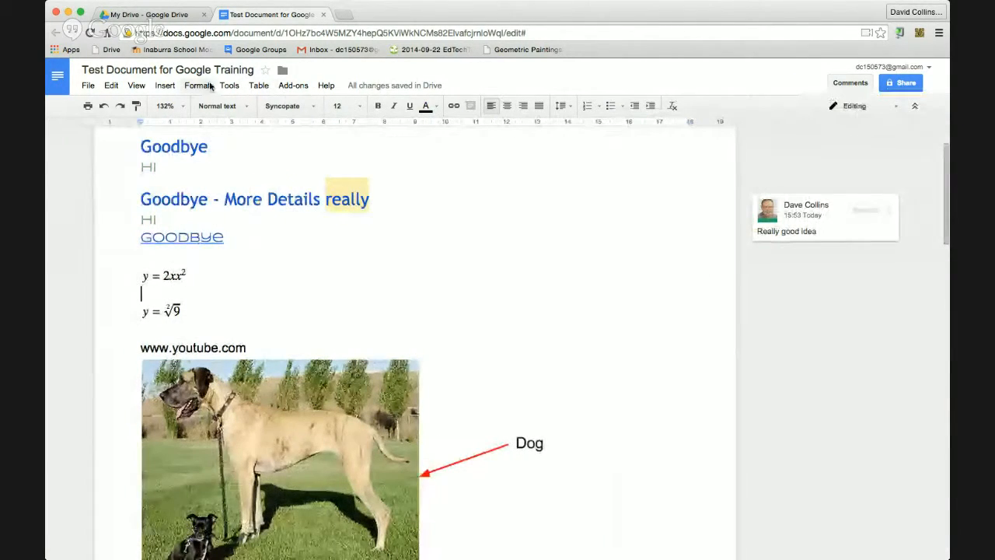
pyautogui.click(258, 85)
pyautogui.moveTo(228, 86)
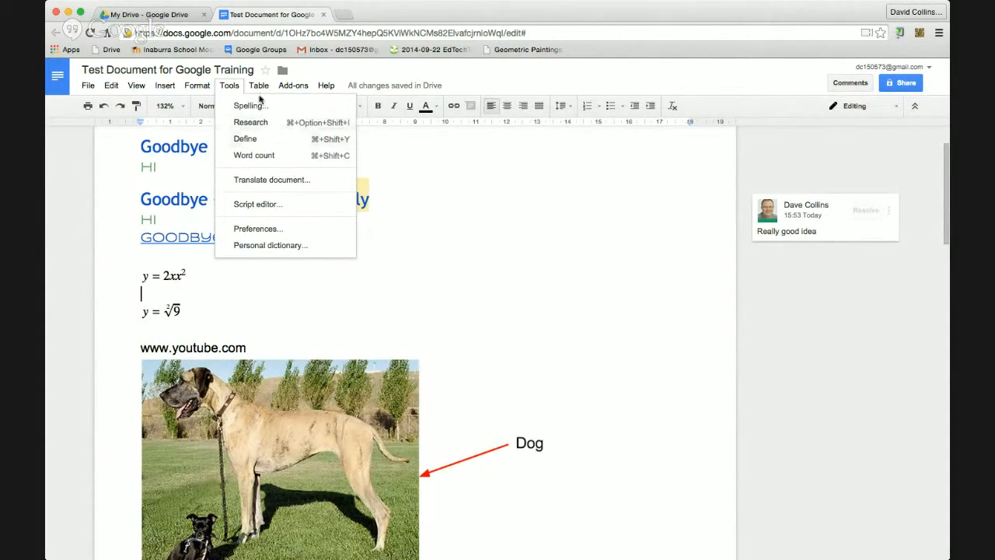
pyautogui.moveTo(260, 91)
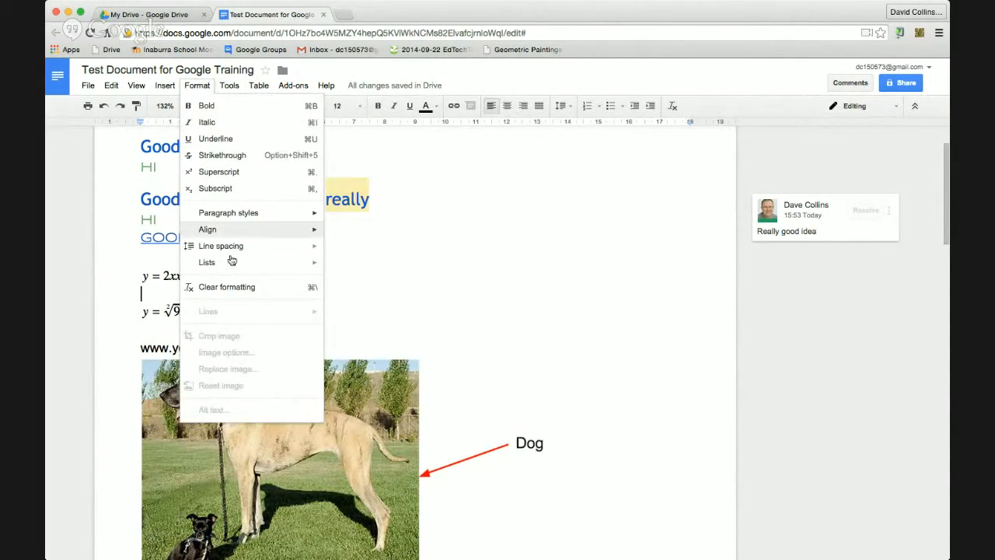
pyautogui.moveTo(232, 265)
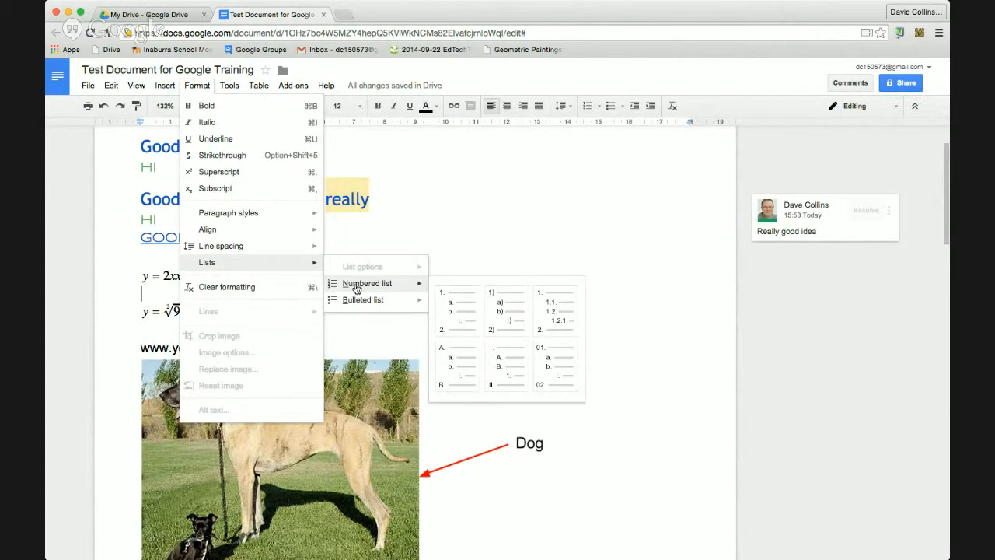
pyautogui.moveTo(363, 308)
pyautogui.click(429, 224)
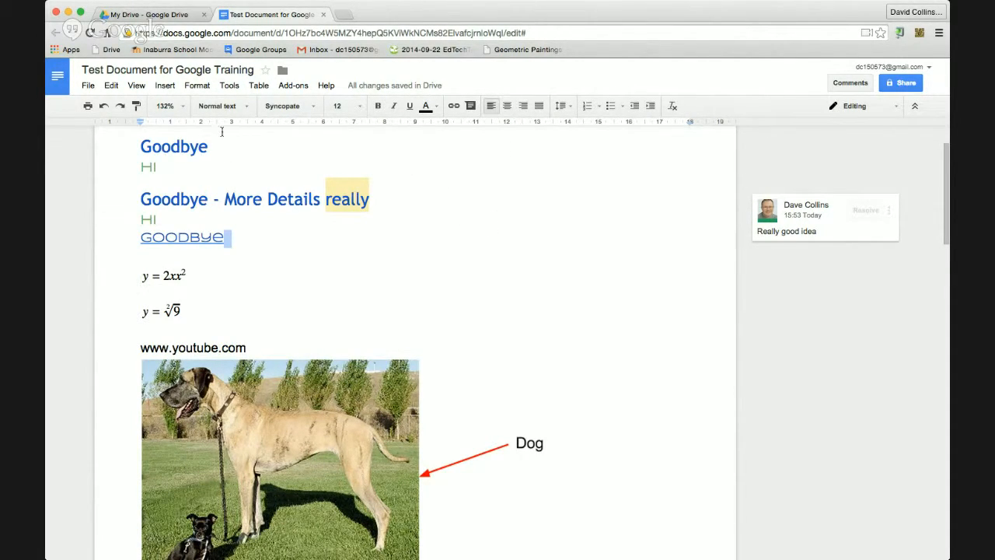
pyautogui.click(158, 87)
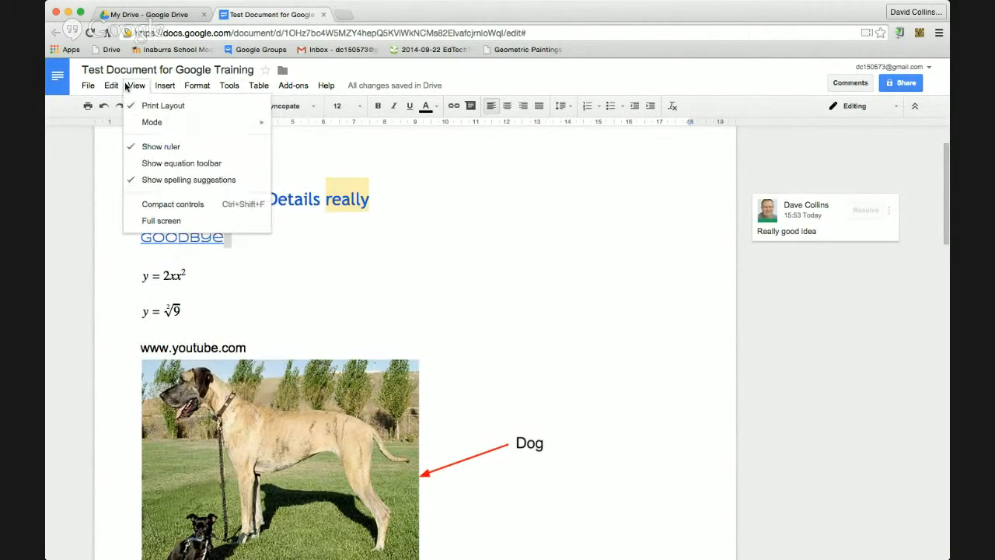
pyautogui.moveTo(118, 87)
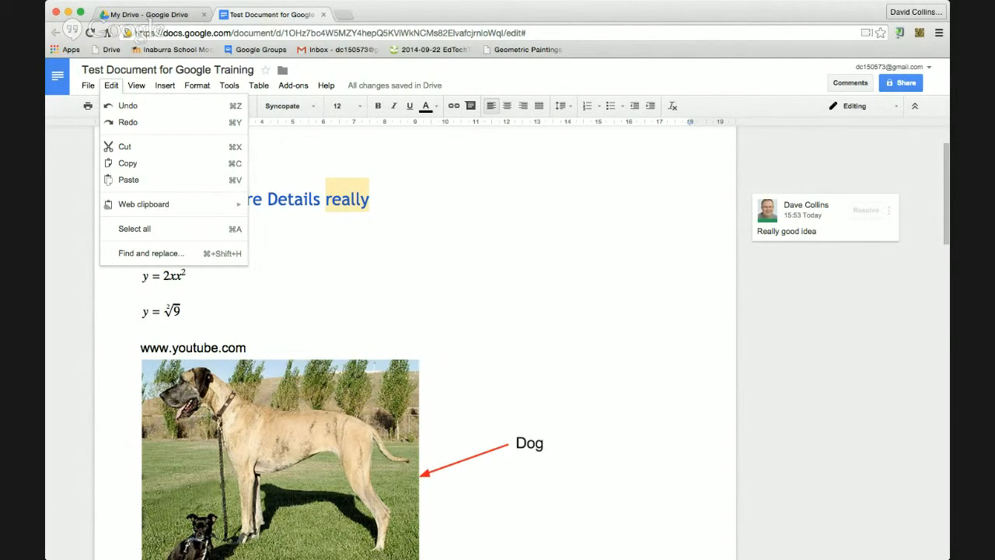
pyautogui.press('super+Tab')
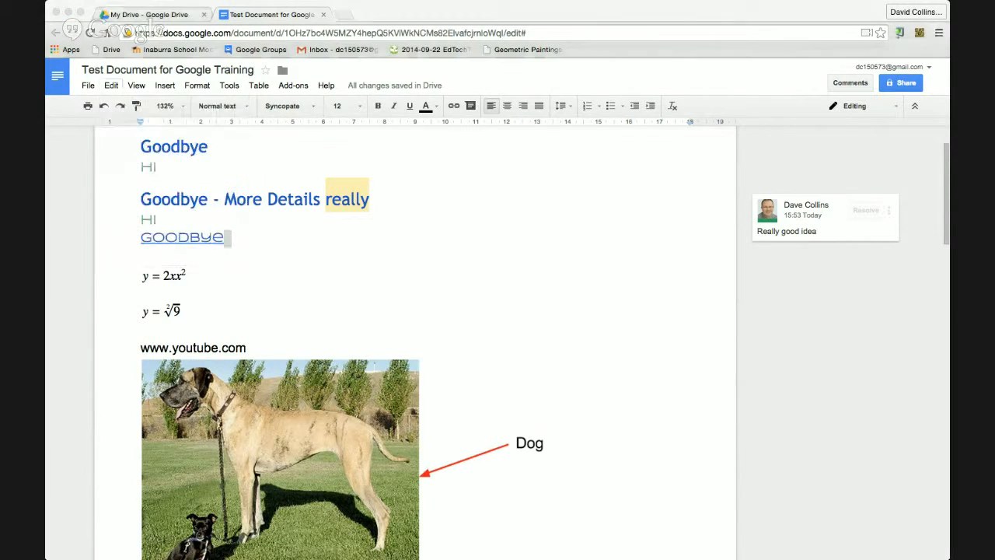